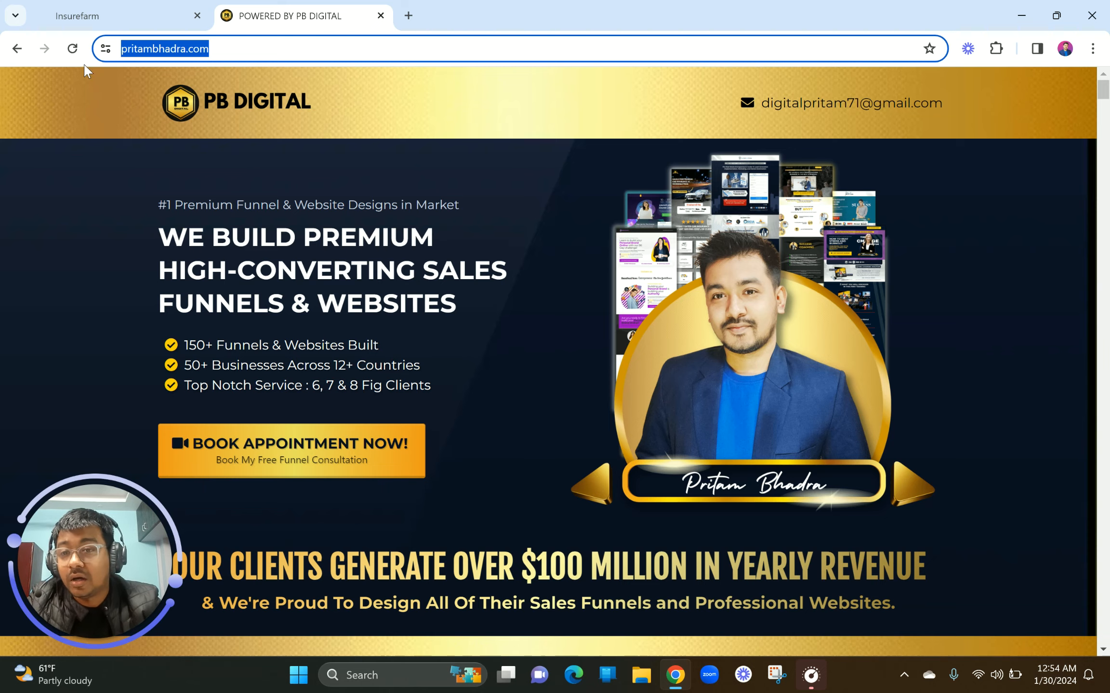
# Switch to the Insurefarm tab with the GoHighLevel Sites > Surveys page
pyautogui.click(111, 14)
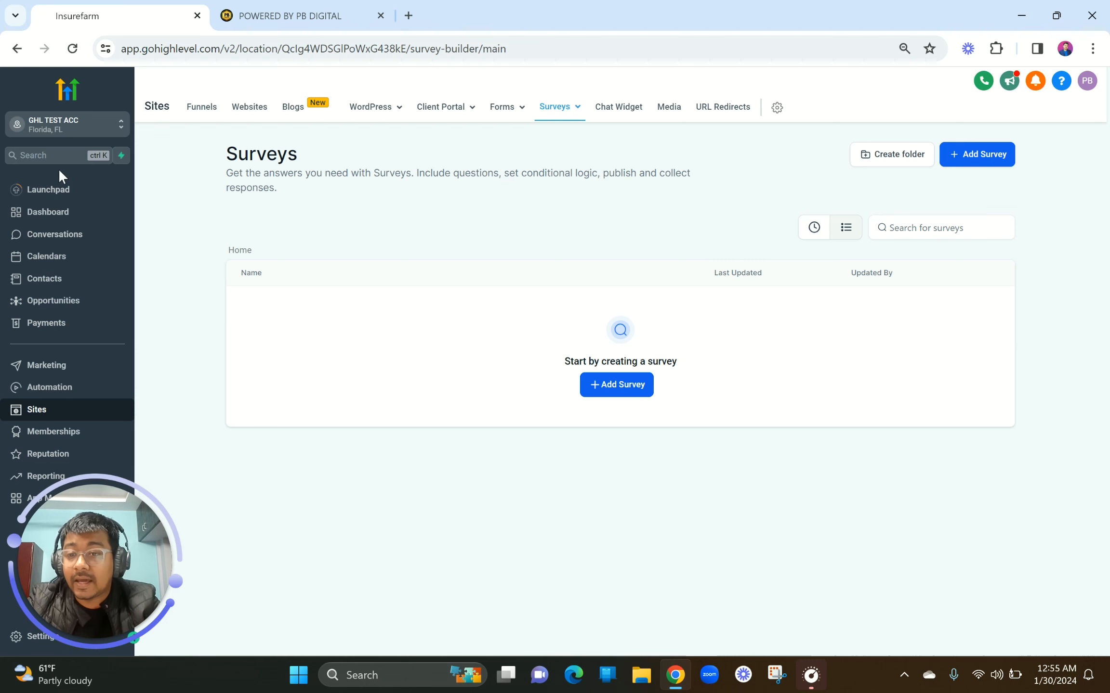
pyautogui.click(124, 212)
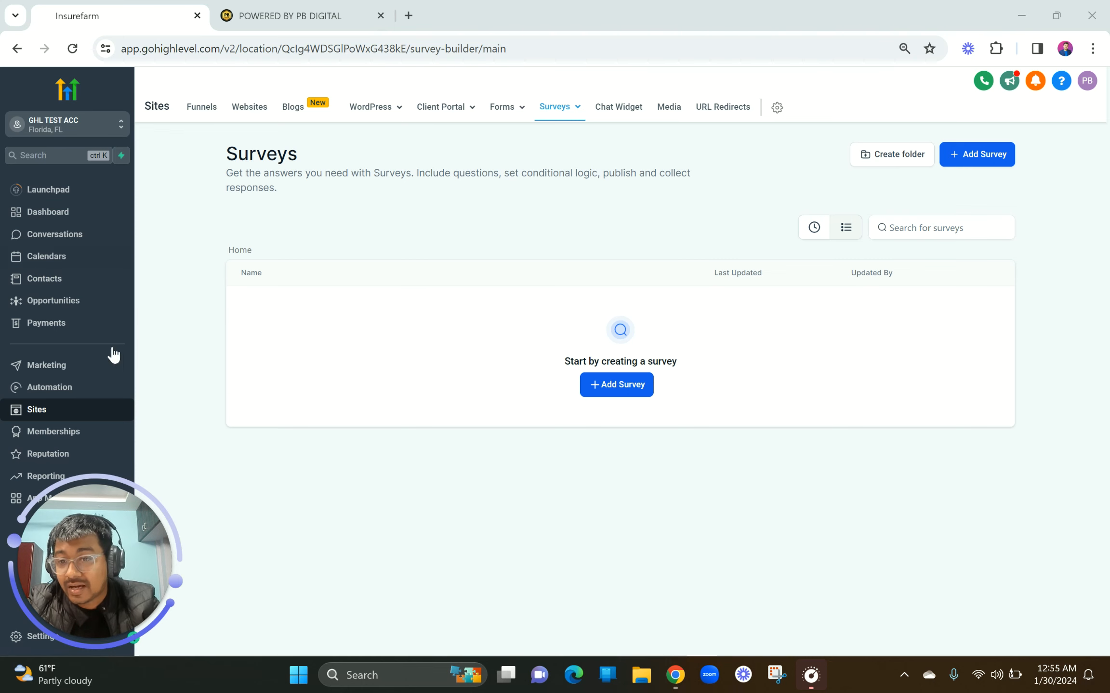
pyautogui.moveTo(102, 546); pyautogui.dragTo(230, 539)
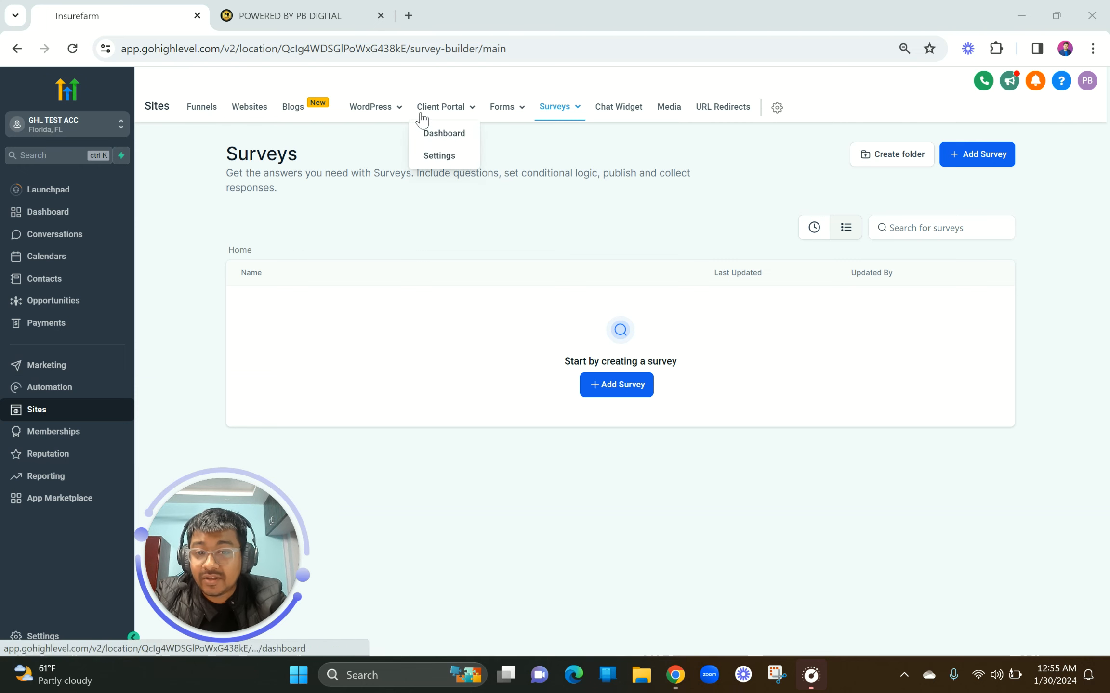
pyautogui.moveTo(558, 110)
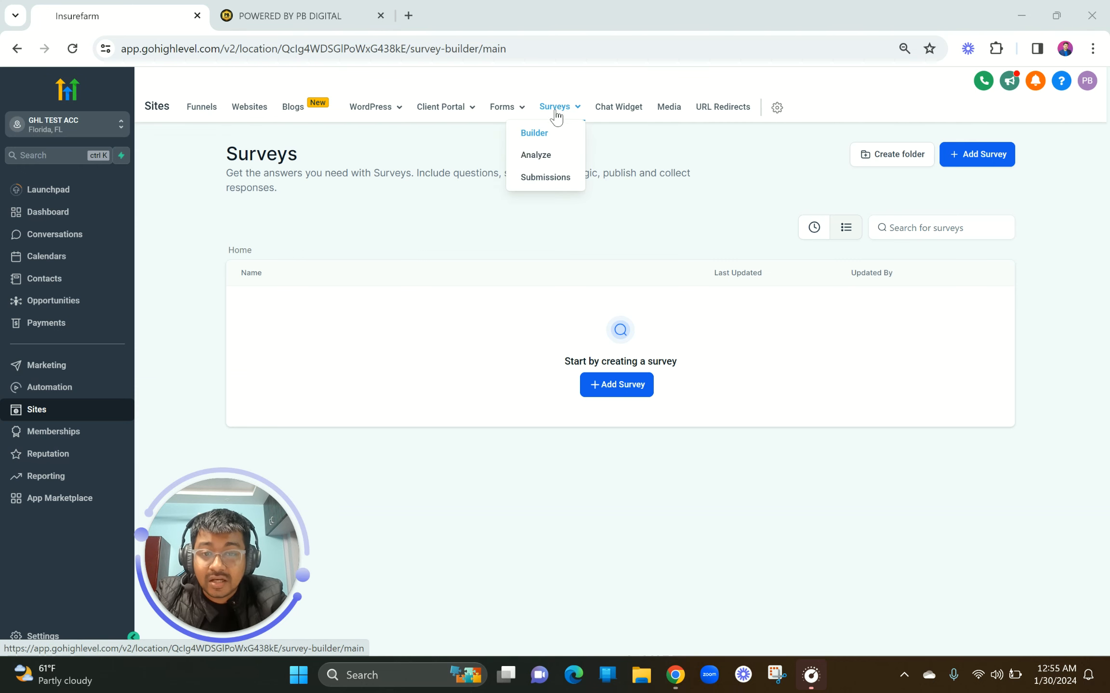
pyautogui.click(534, 135)
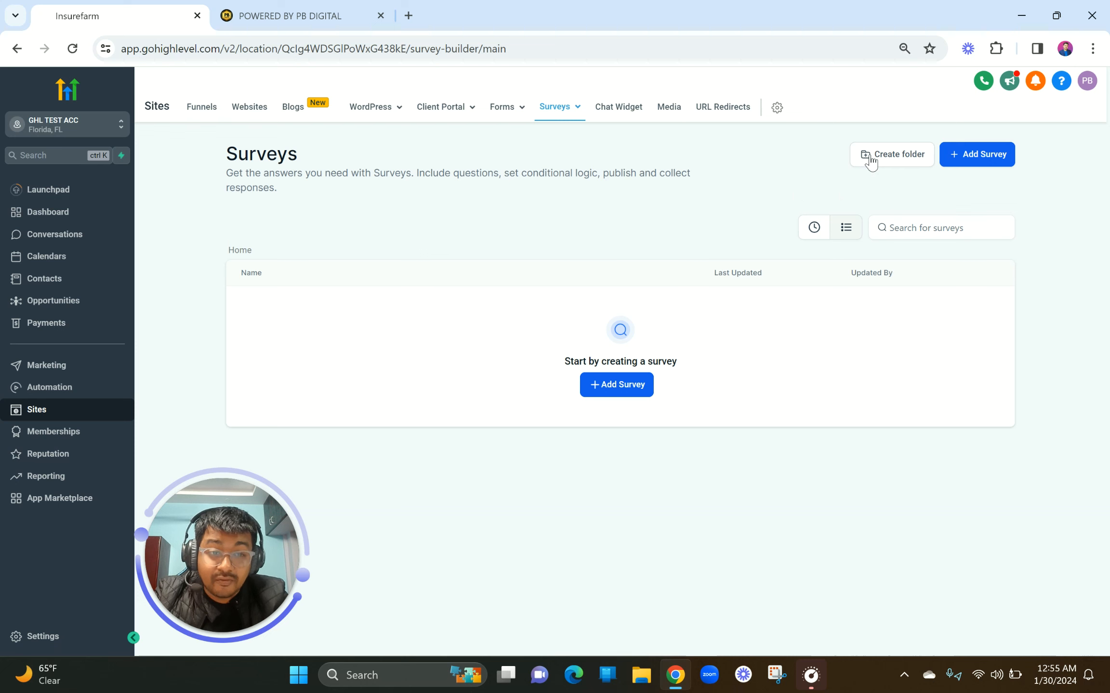
pyautogui.click(622, 387)
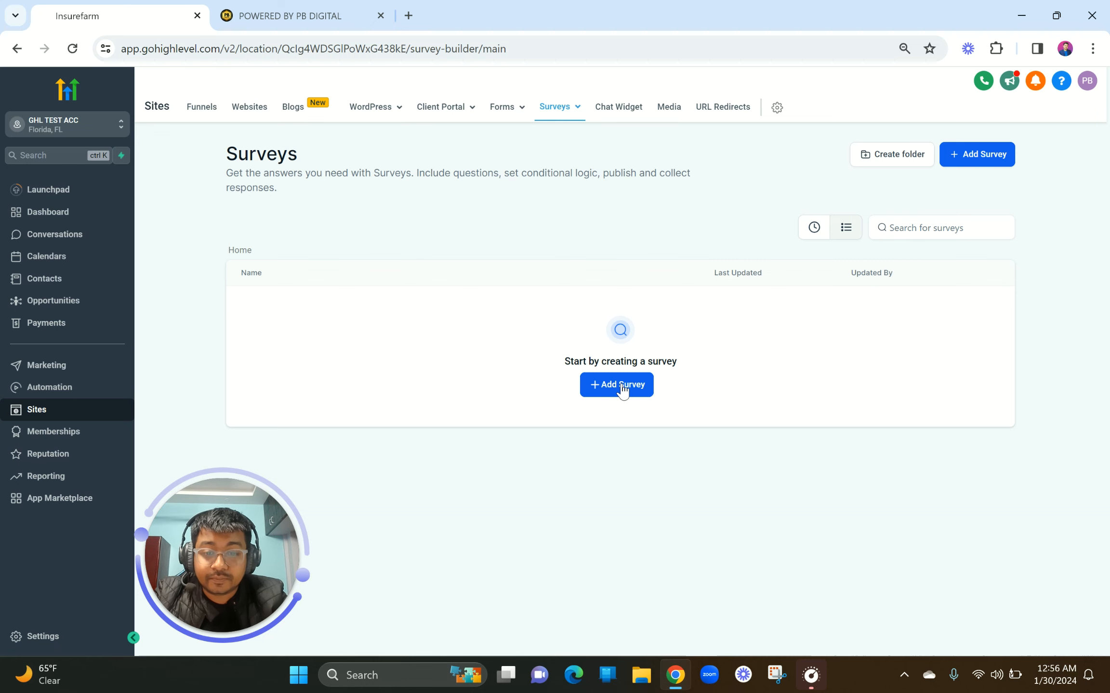
pyautogui.rightClick(621, 386)
# Add a new survey and retitle it from 'Survey 1' to 'LEAD GEN SURVEY'
pyautogui.click(610, 383)
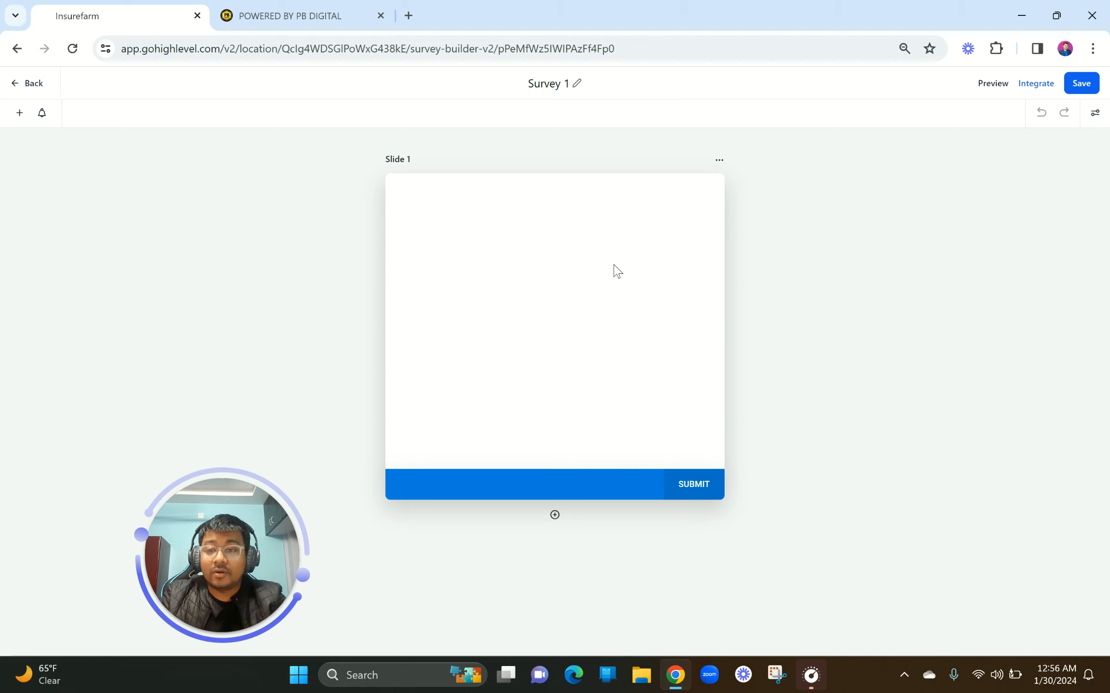
pyautogui.click(55, 295)
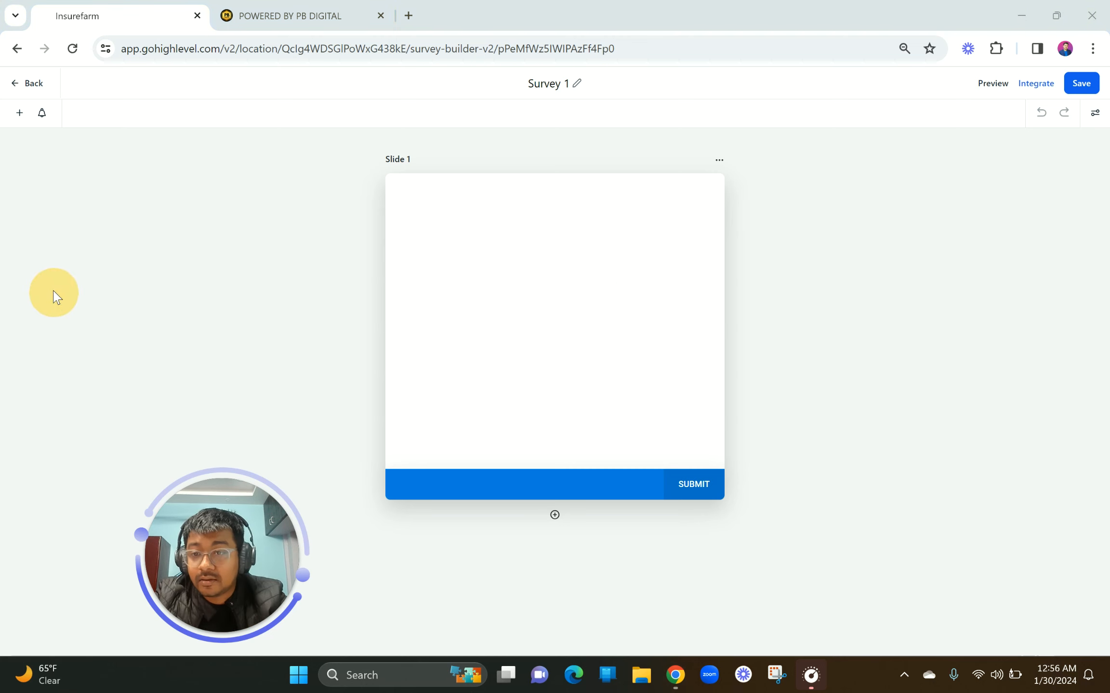
pyautogui.click(553, 86)
pyautogui.tripleClick(552, 86)
pyautogui.write('LEA')
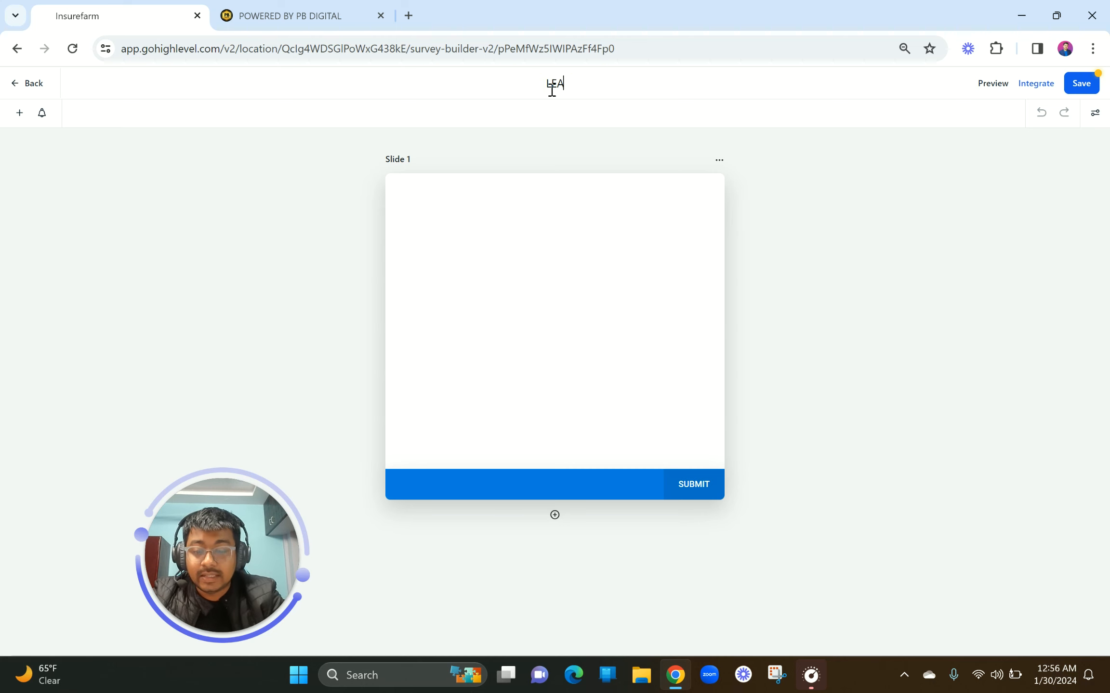
pyautogui.write('D-GEN SURVEY')
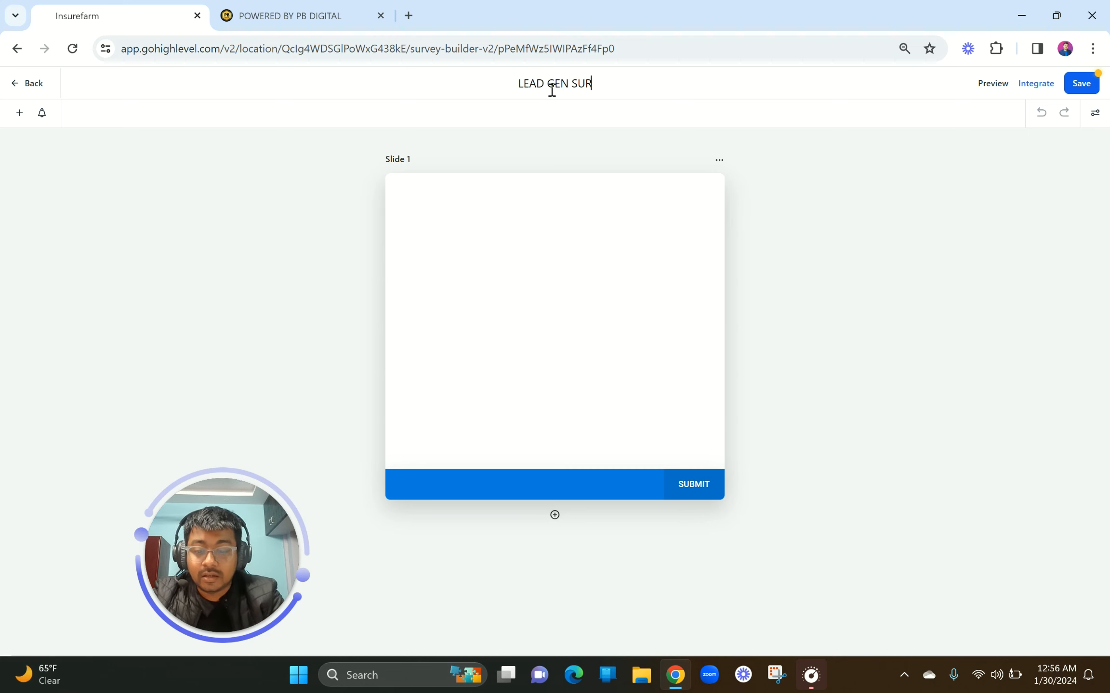
pyautogui.click(544, 244)
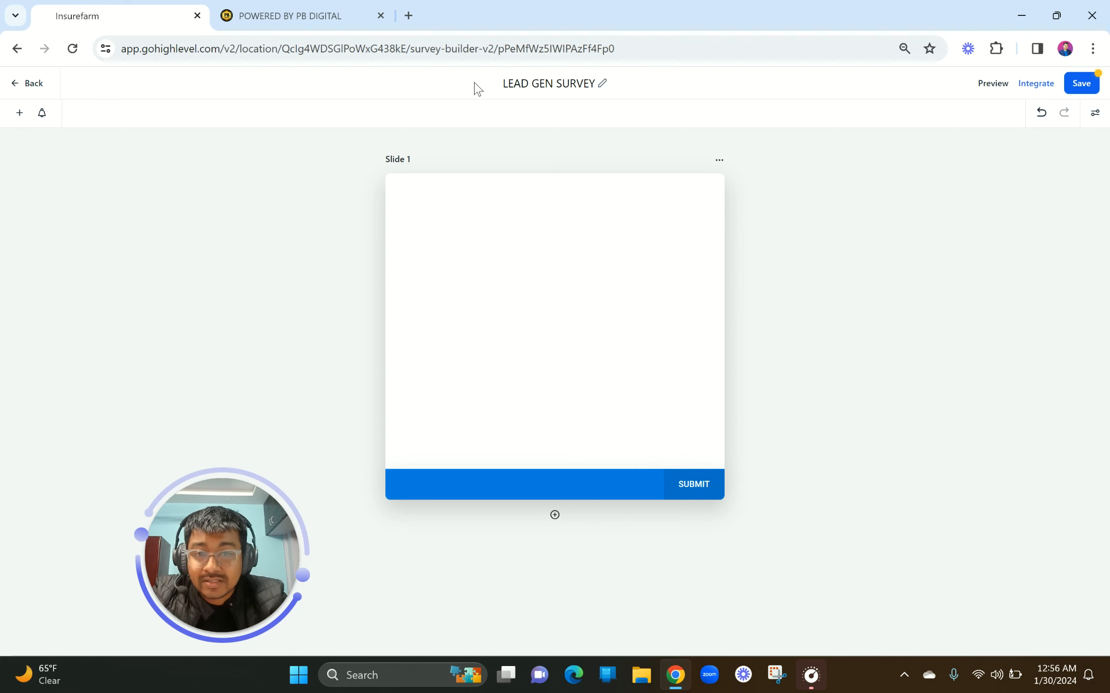
pyautogui.click(641, 87)
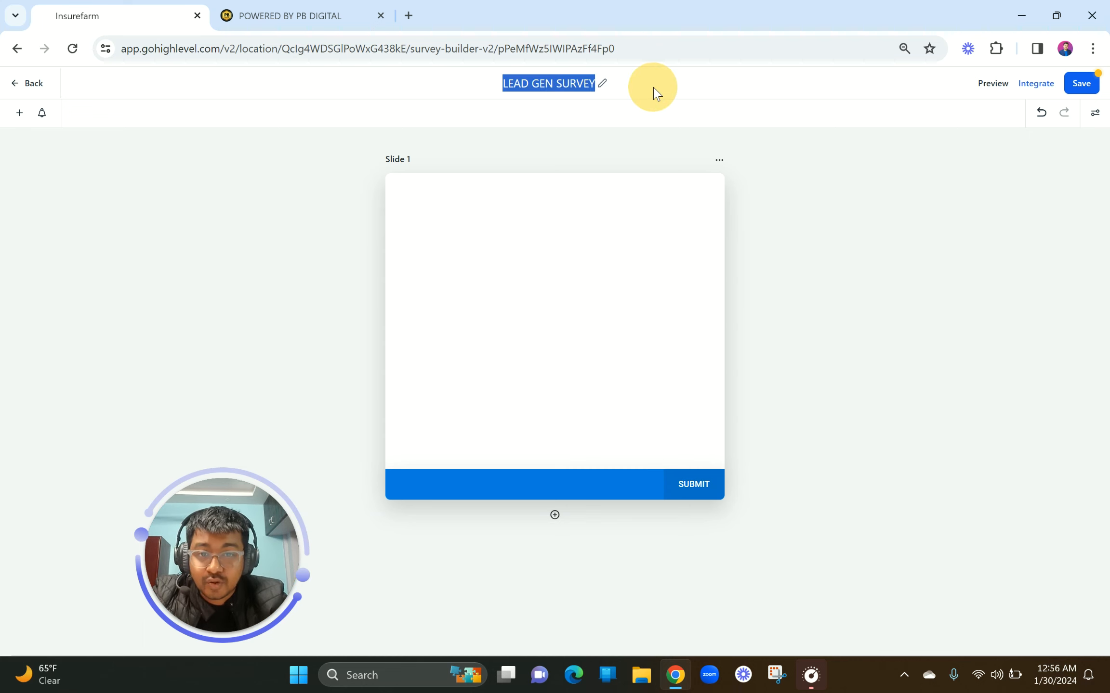
pyautogui.click(544, 82)
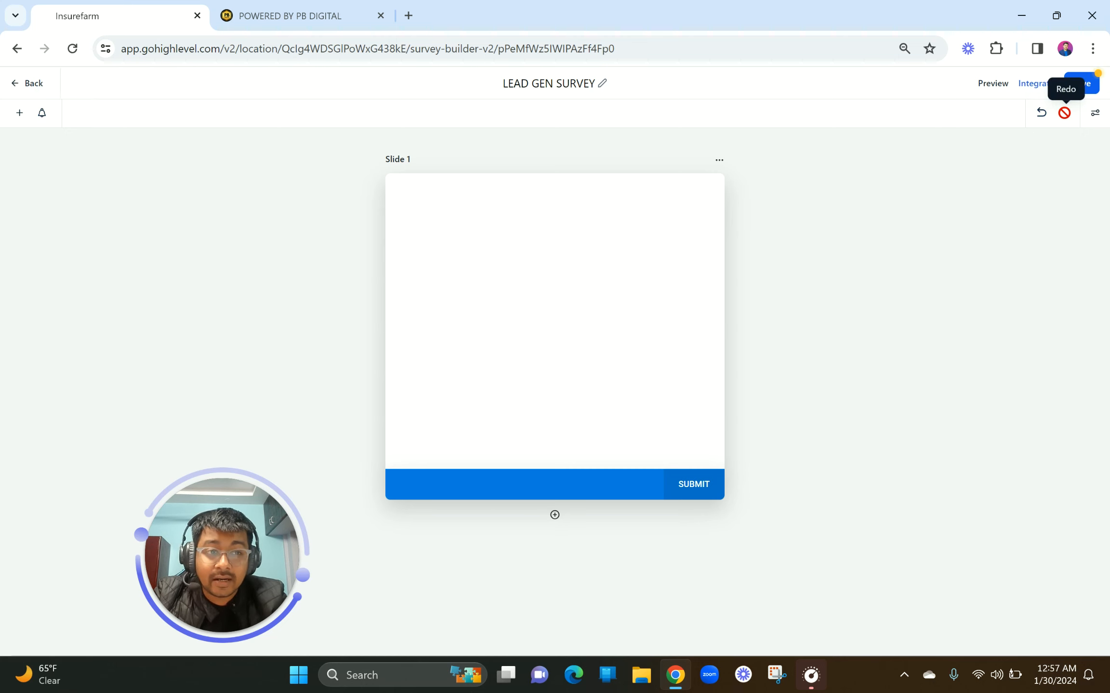
# Add Slide 2 after Slide 1, moving the submit button to the new slide
pyautogui.click(1096, 115)
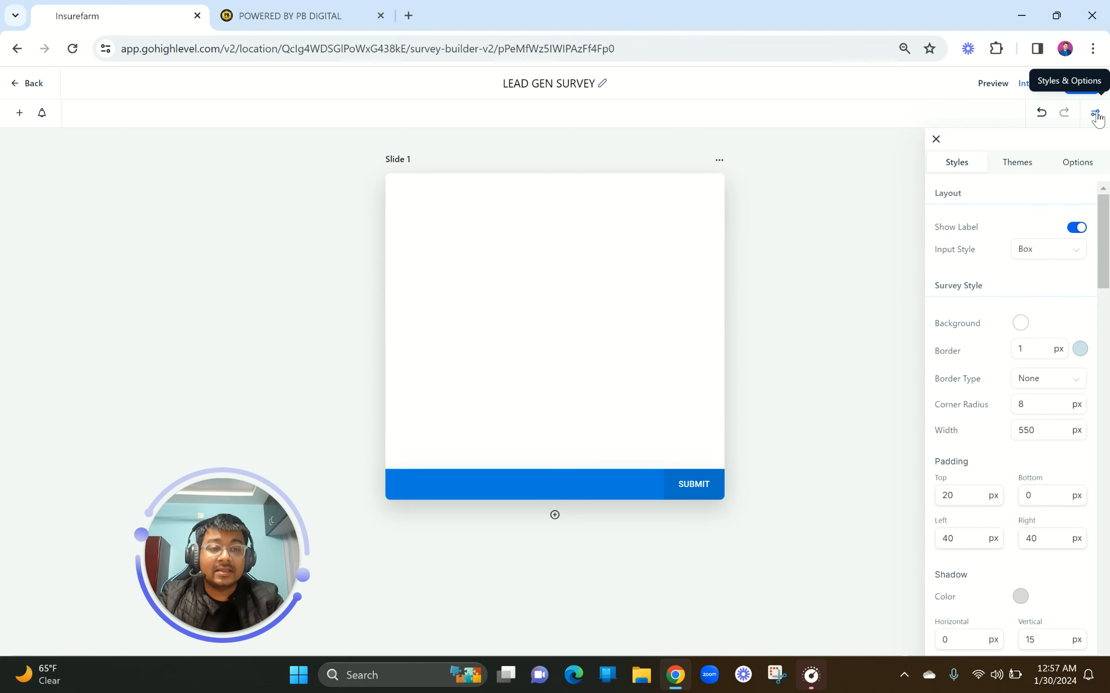
pyautogui.click(936, 139)
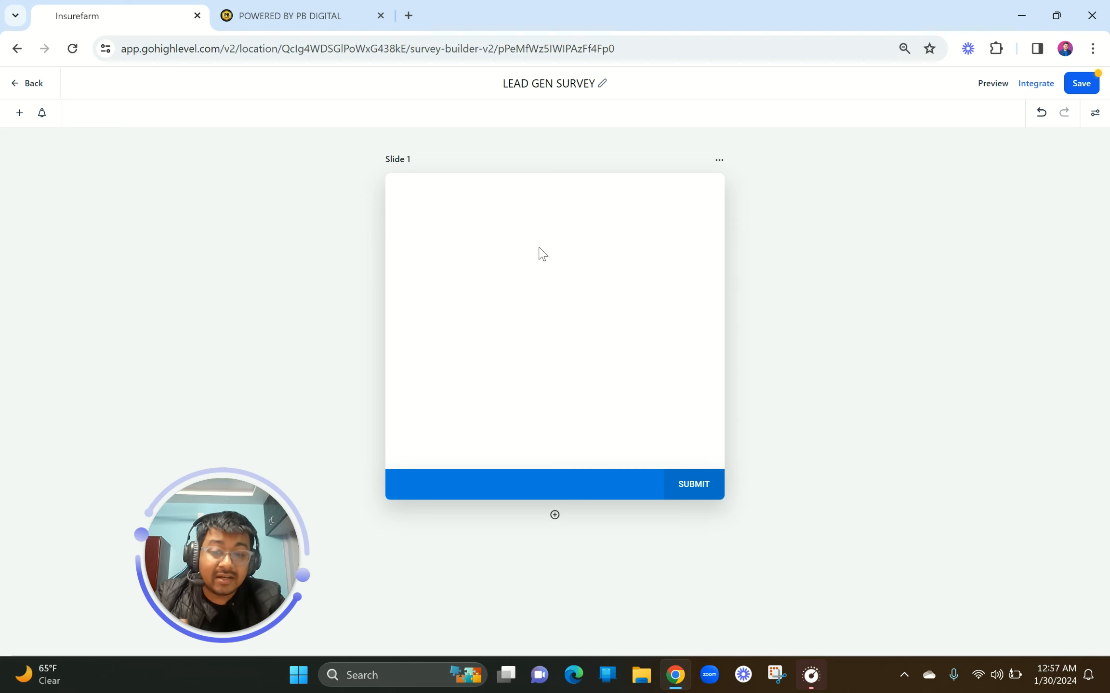
pyautogui.click(555, 516)
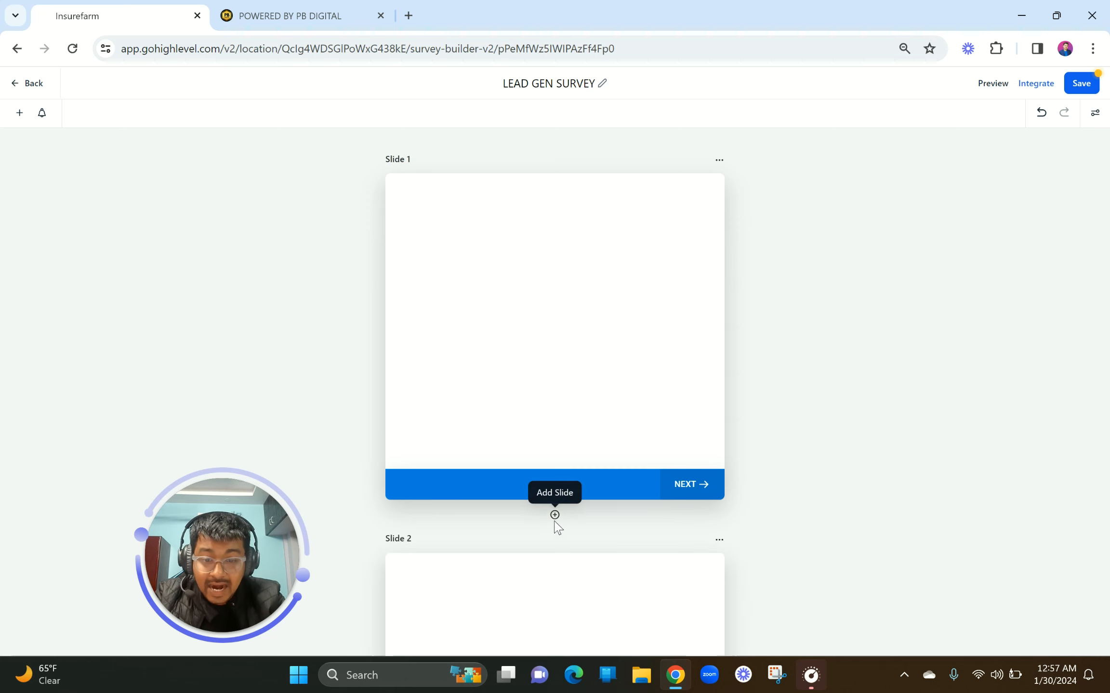
pyautogui.scroll(-5, 529, 481)
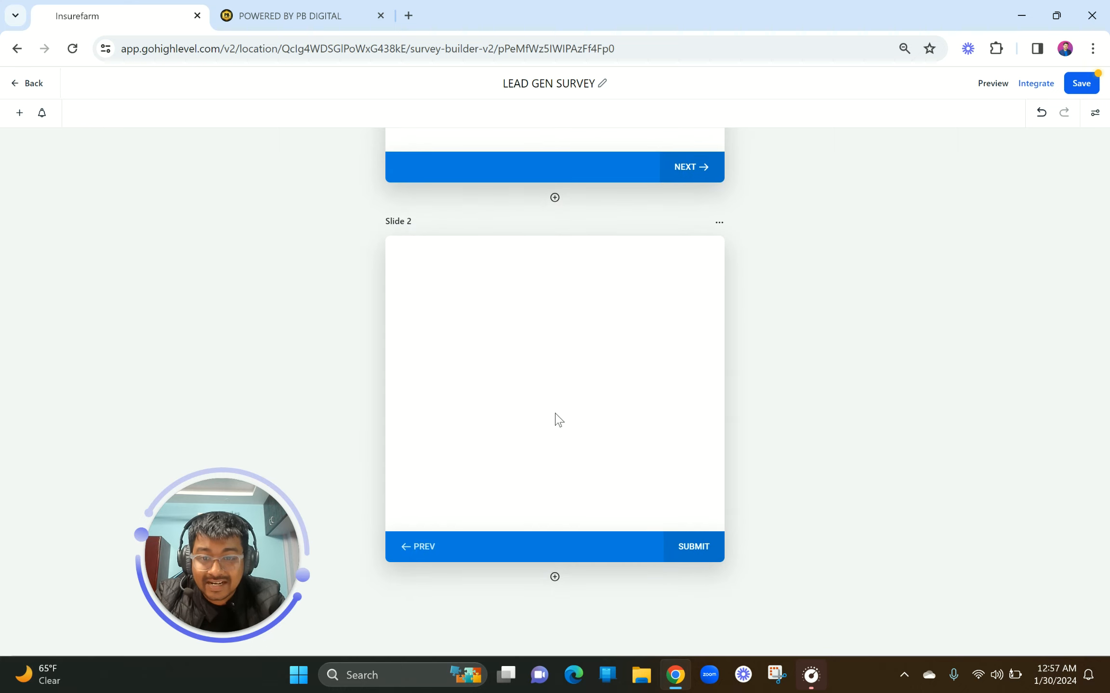
pyautogui.scroll(5, 560, 408)
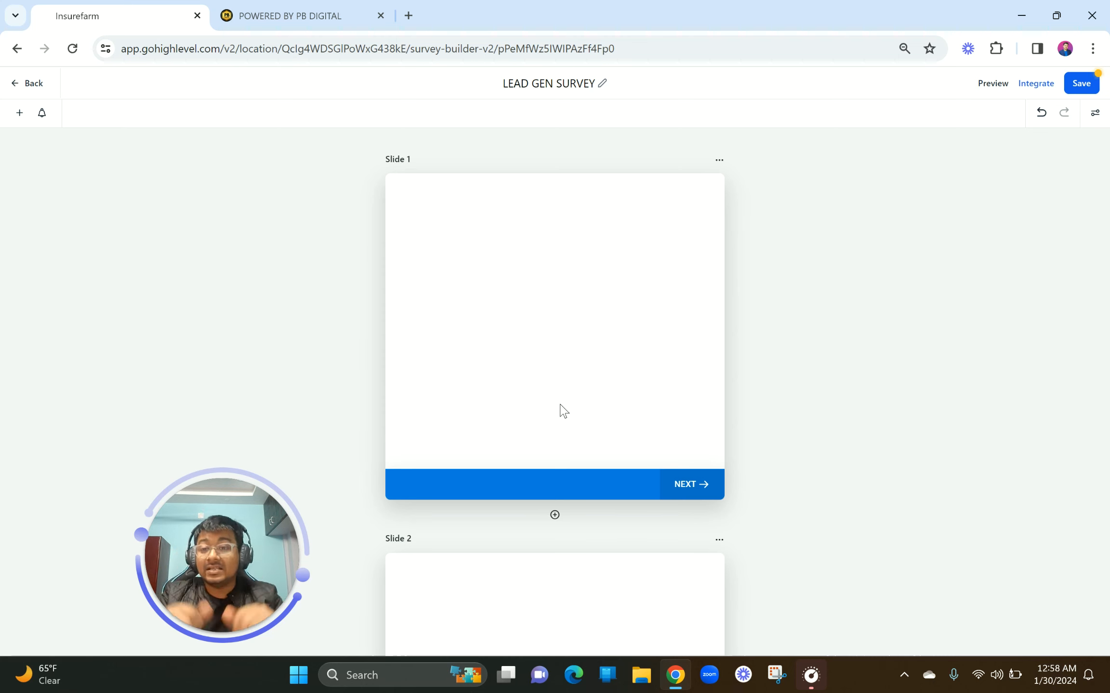
# Open the Survey Element panel, check Custom Fields, then browse the Quick Add fields list
pyautogui.click(18, 116)
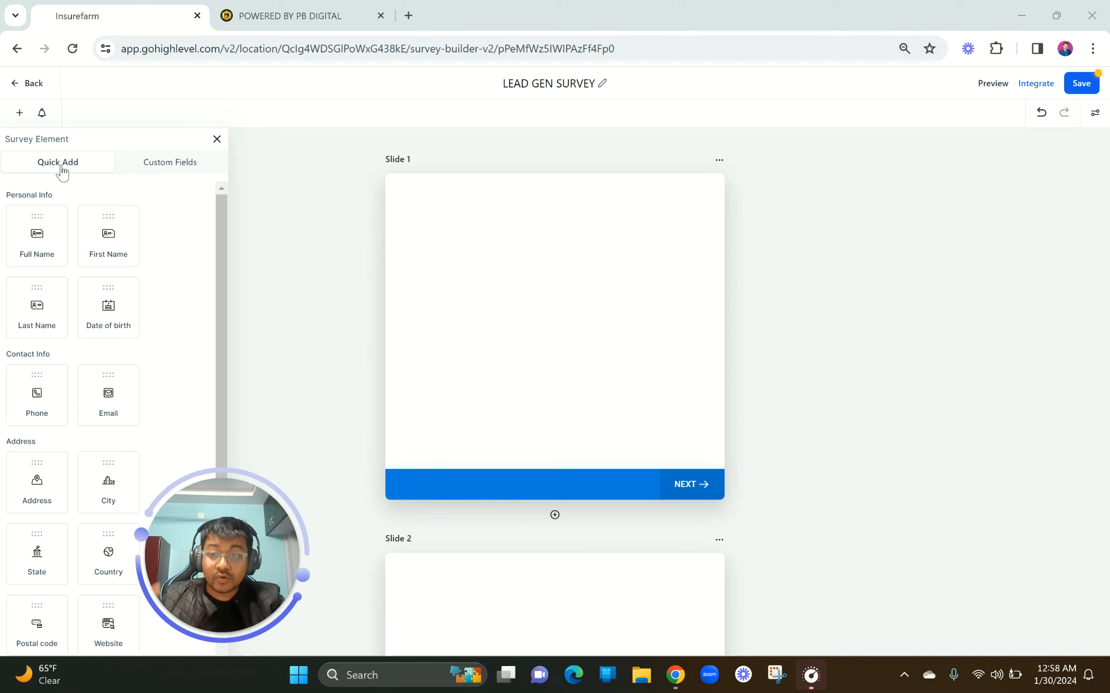
pyautogui.click(152, 172)
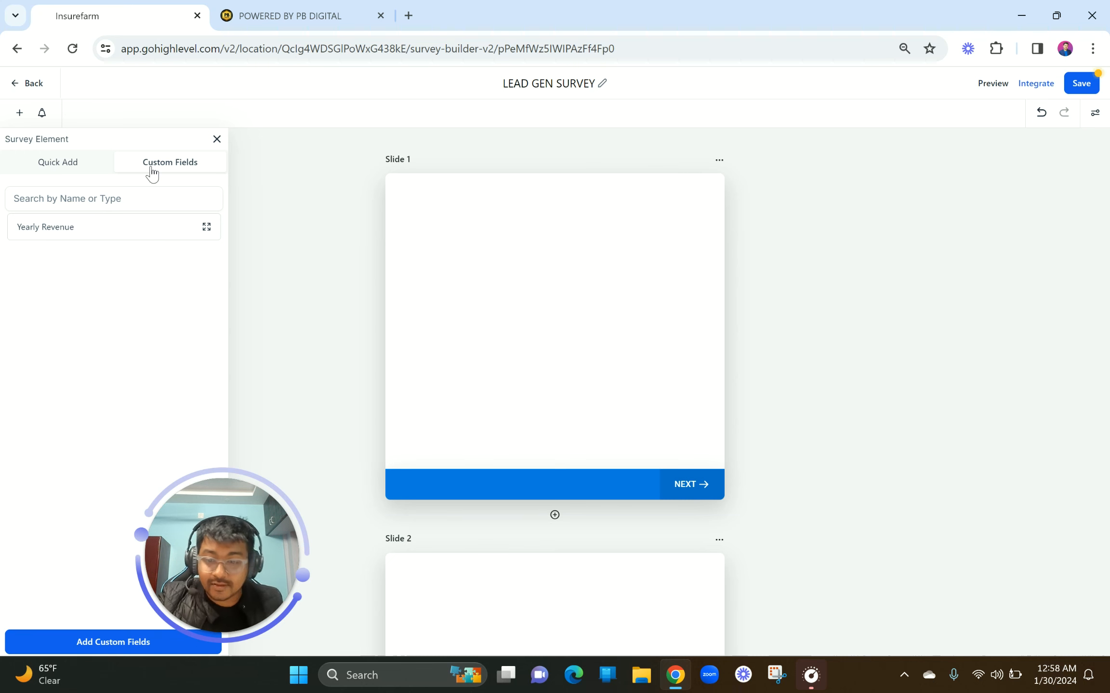
pyautogui.click(69, 169)
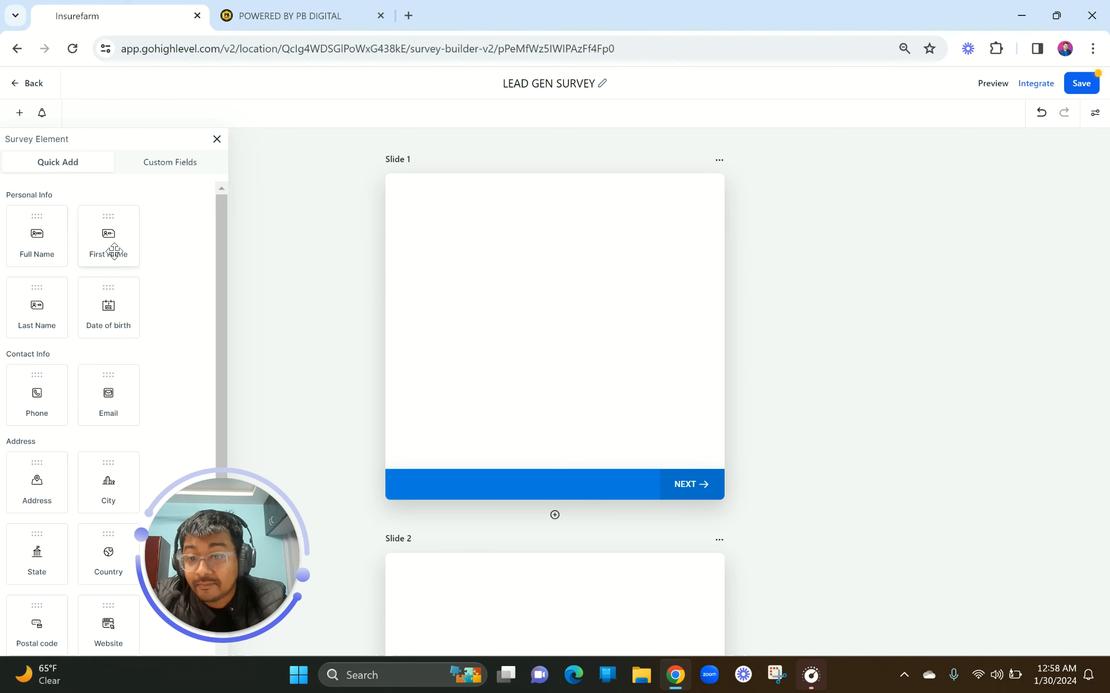
pyautogui.scroll(-4, 174, 379)
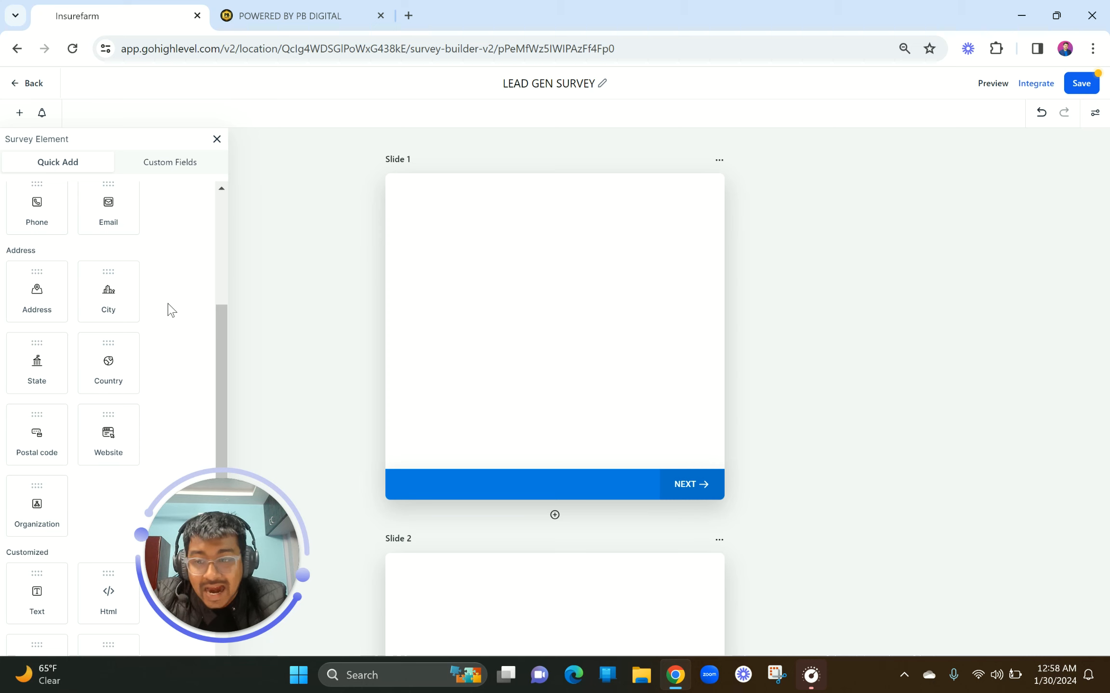
pyautogui.scroll(-3, 172, 311)
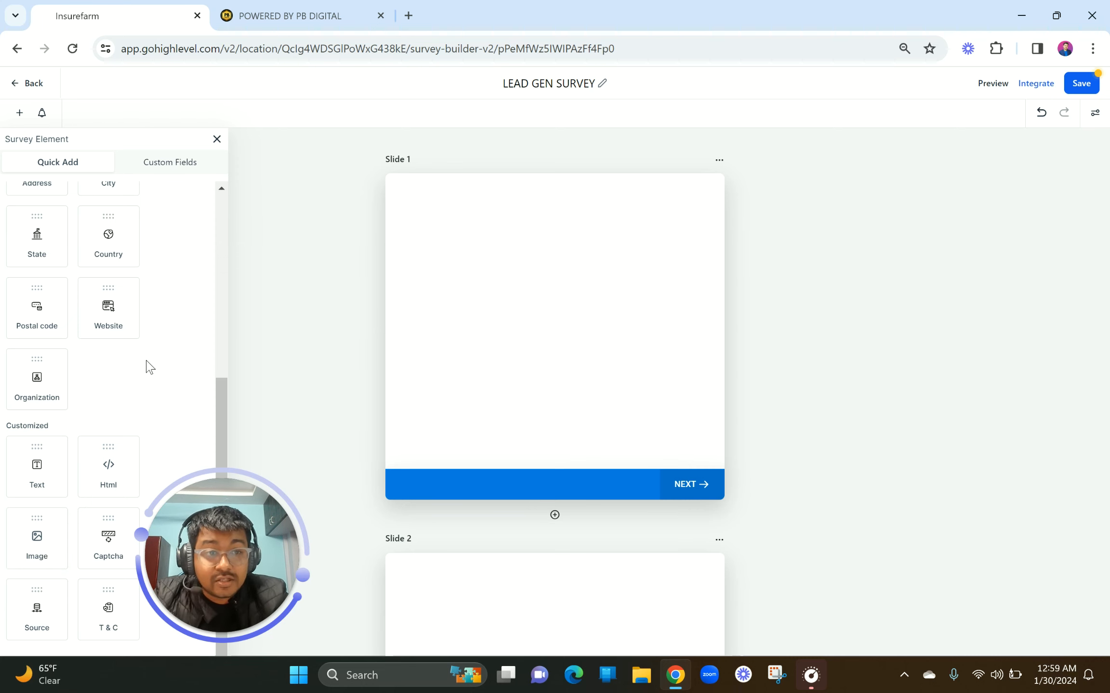
pyautogui.scroll(5, 149, 335)
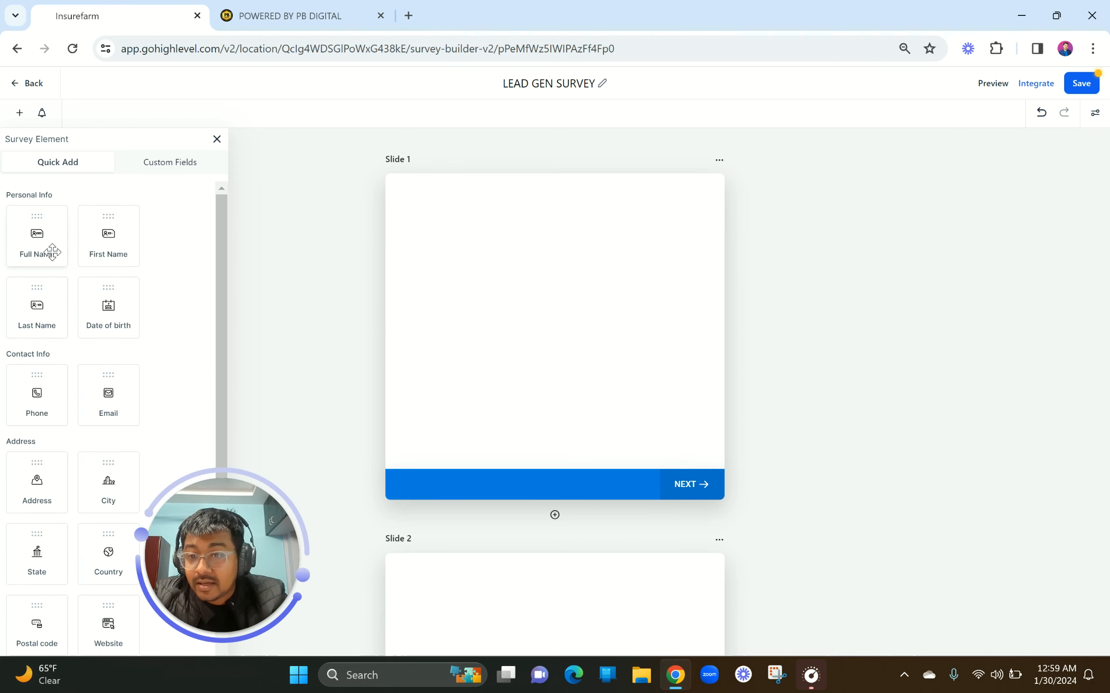
# Drop a Full Name field onto Slide 1 and review its label, placeholder and short label
pyautogui.moveTo(45, 248); pyautogui.dragTo(513, 248)
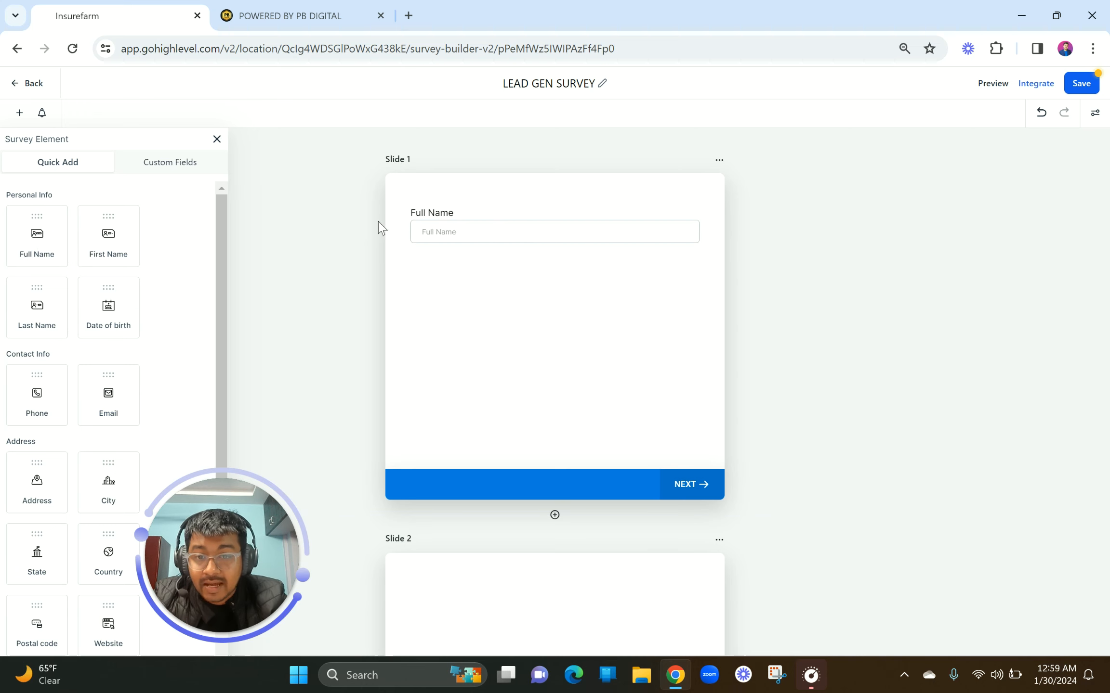
pyautogui.click(497, 221)
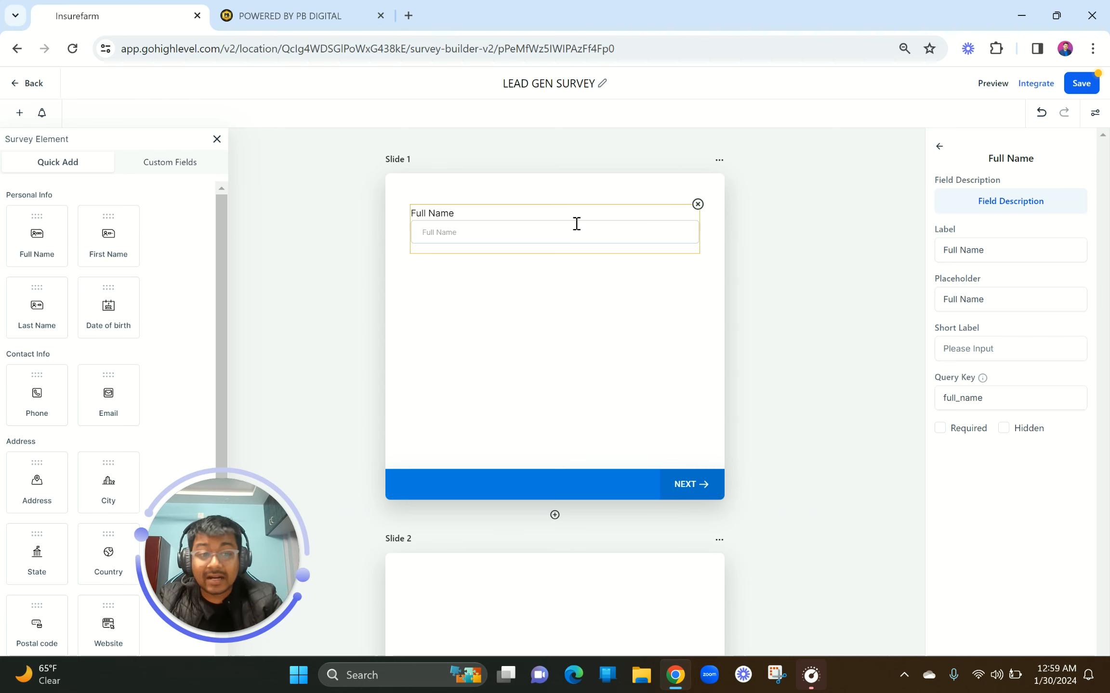
pyautogui.click(996, 250)
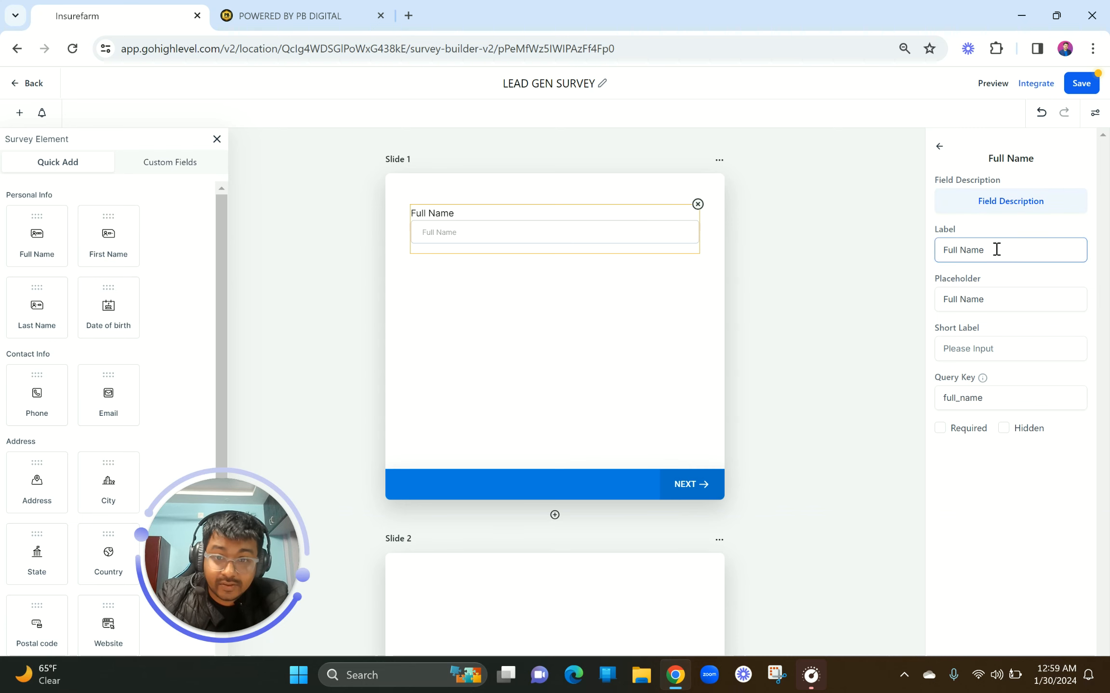
pyautogui.moveTo(995, 249); pyautogui.dragTo(941, 248)
pyautogui.click(996, 298)
pyautogui.moveTo(997, 299); pyautogui.dragTo(939, 300)
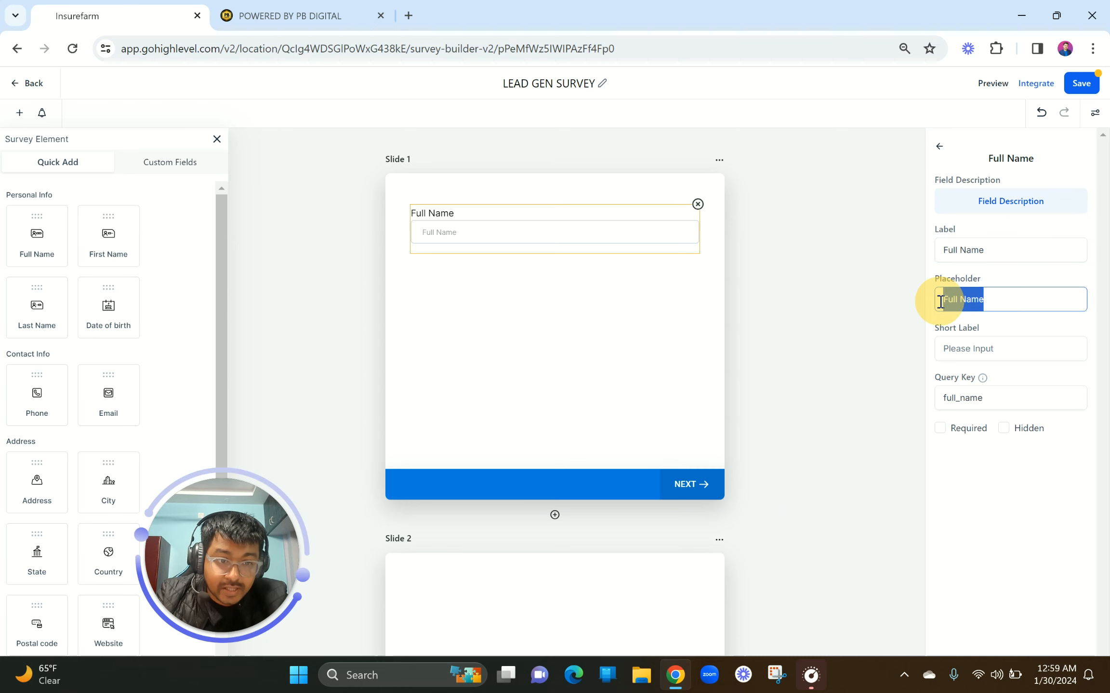
pyautogui.click(984, 356)
pyautogui.write('bbbbbb')
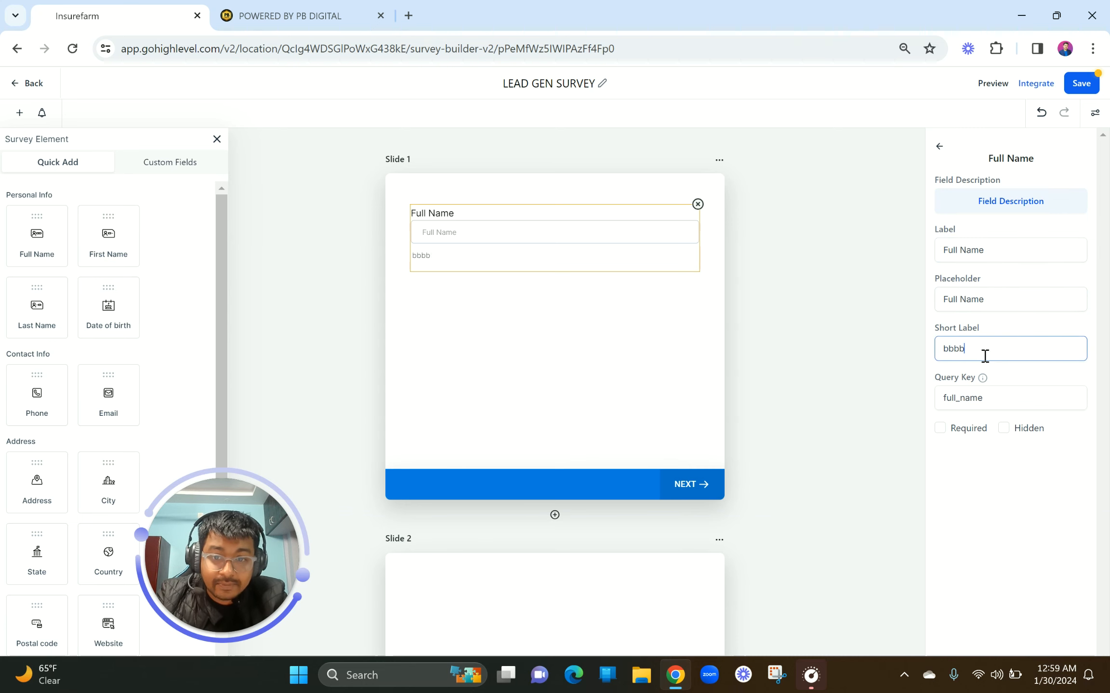
pyautogui.press('BackSpace')
pyautogui.press('BackSpace')
pyautogui.press('BackSpace')
pyautogui.press('BackSpace')
pyautogui.press('BackSpace')
pyautogui.press('BackSpace')
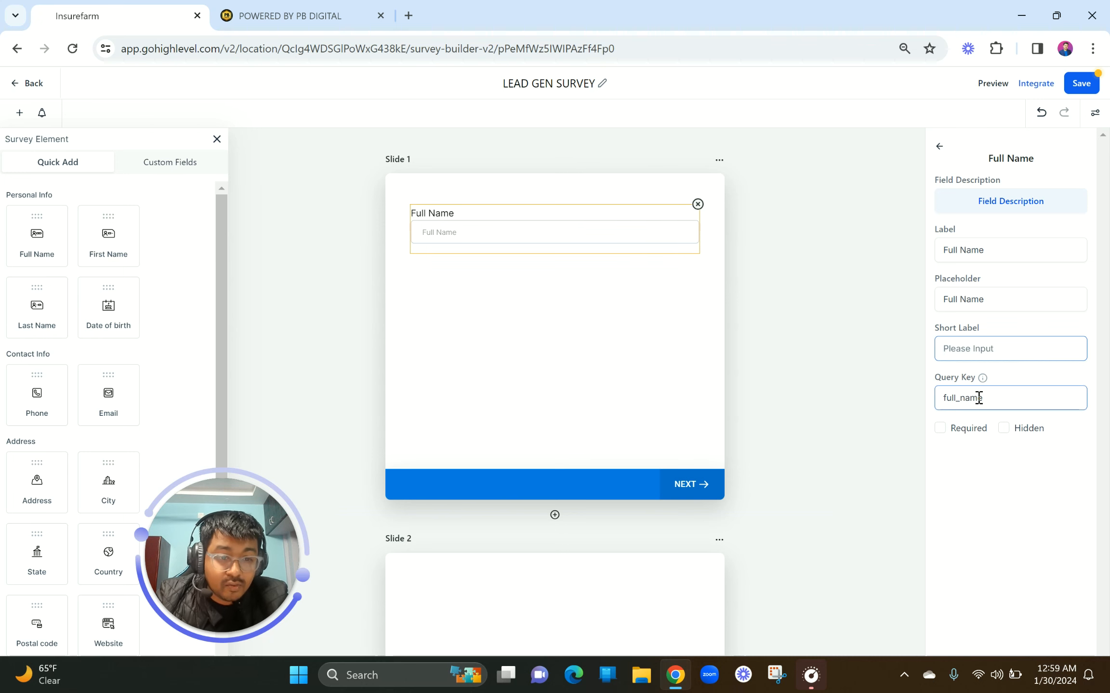
# Try the Hidden option, then leave Full Name visible and marked Required
pyautogui.click(940, 430)
pyautogui.click(1003, 428)
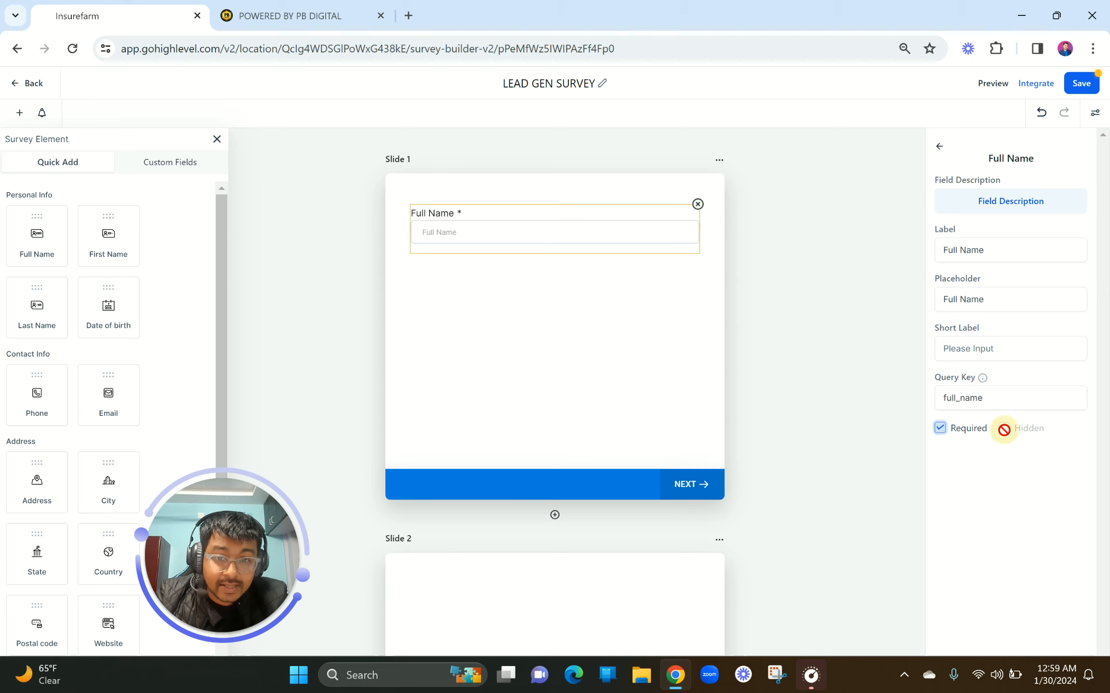
pyautogui.click(942, 431)
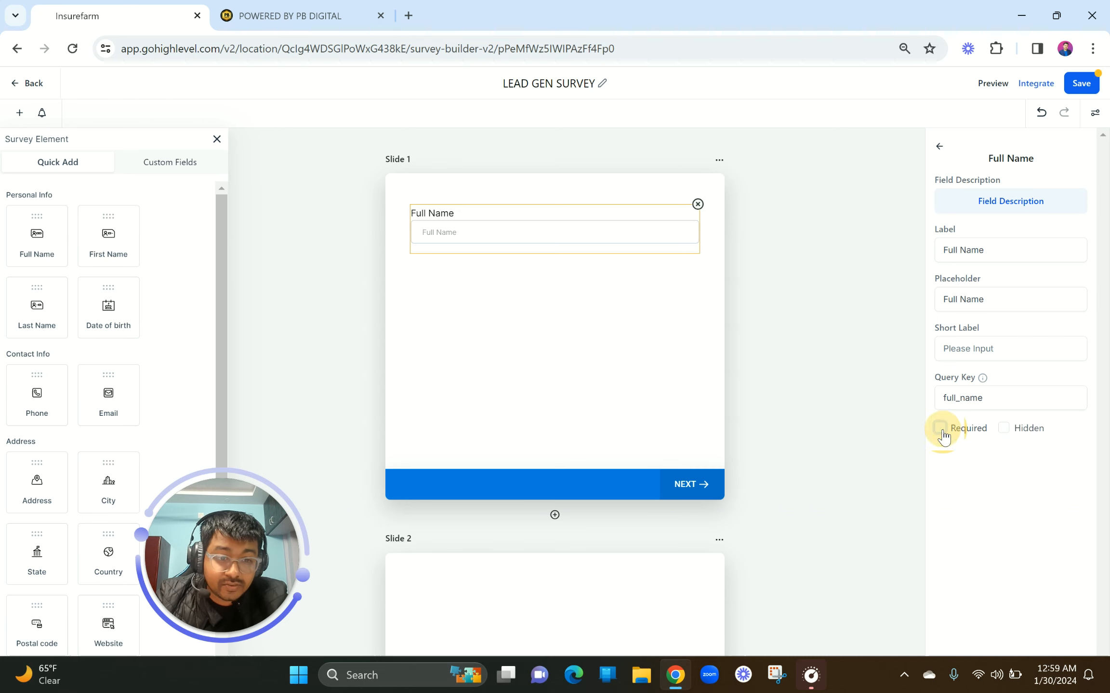
pyautogui.click(1004, 434)
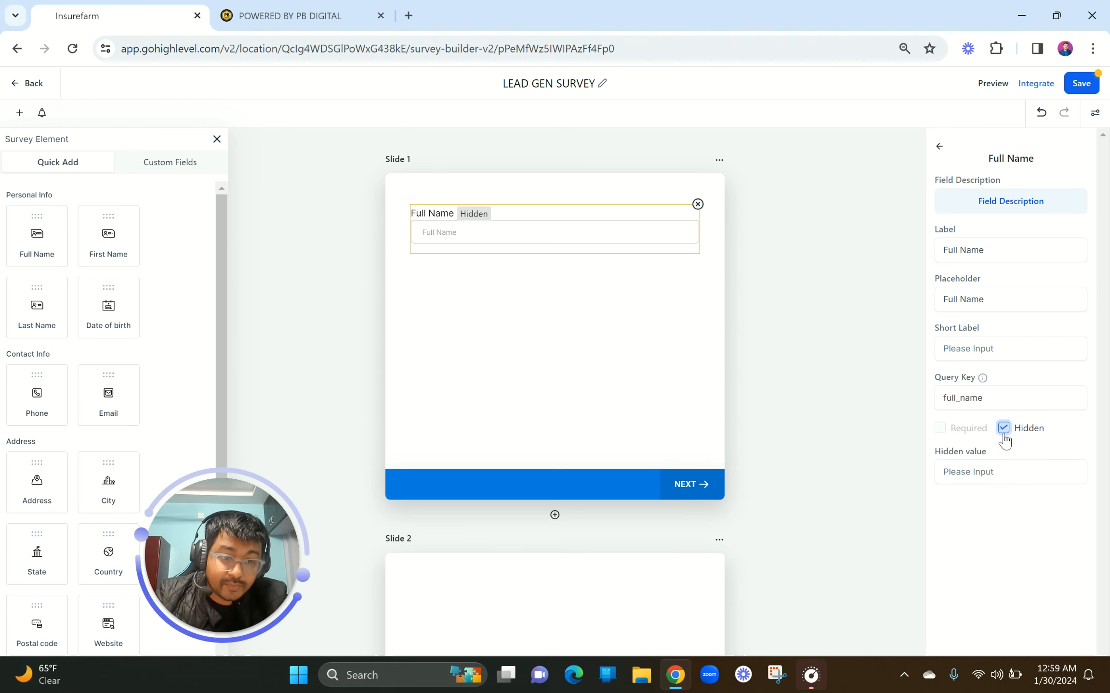
pyautogui.click(982, 471)
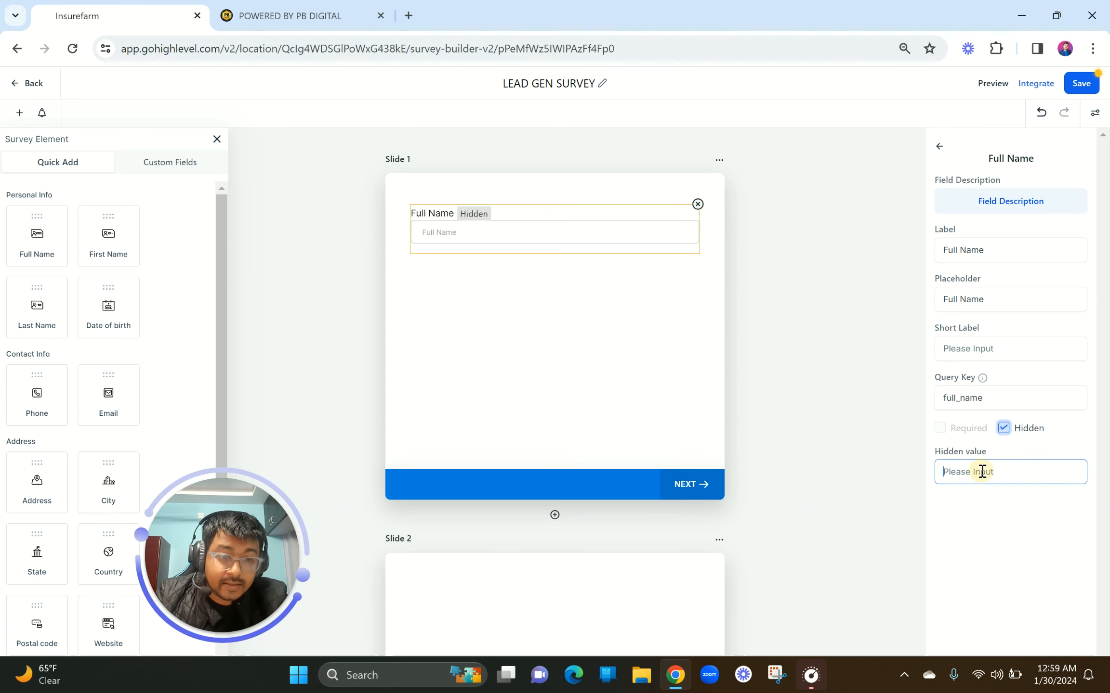
pyautogui.click(1003, 435)
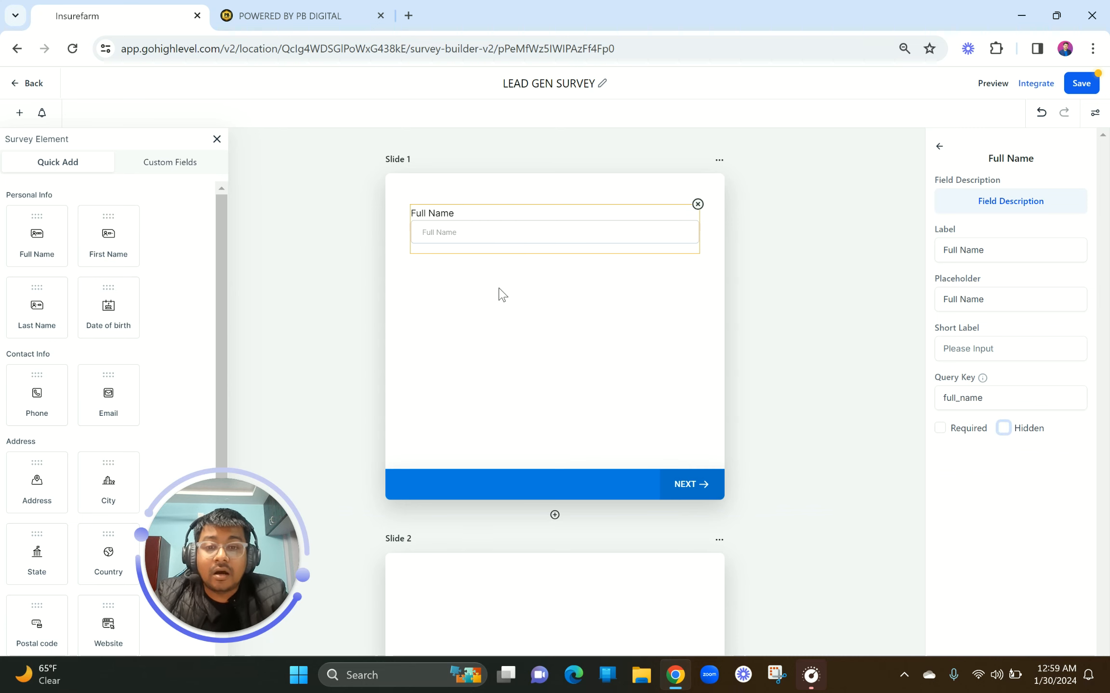
pyautogui.click(941, 428)
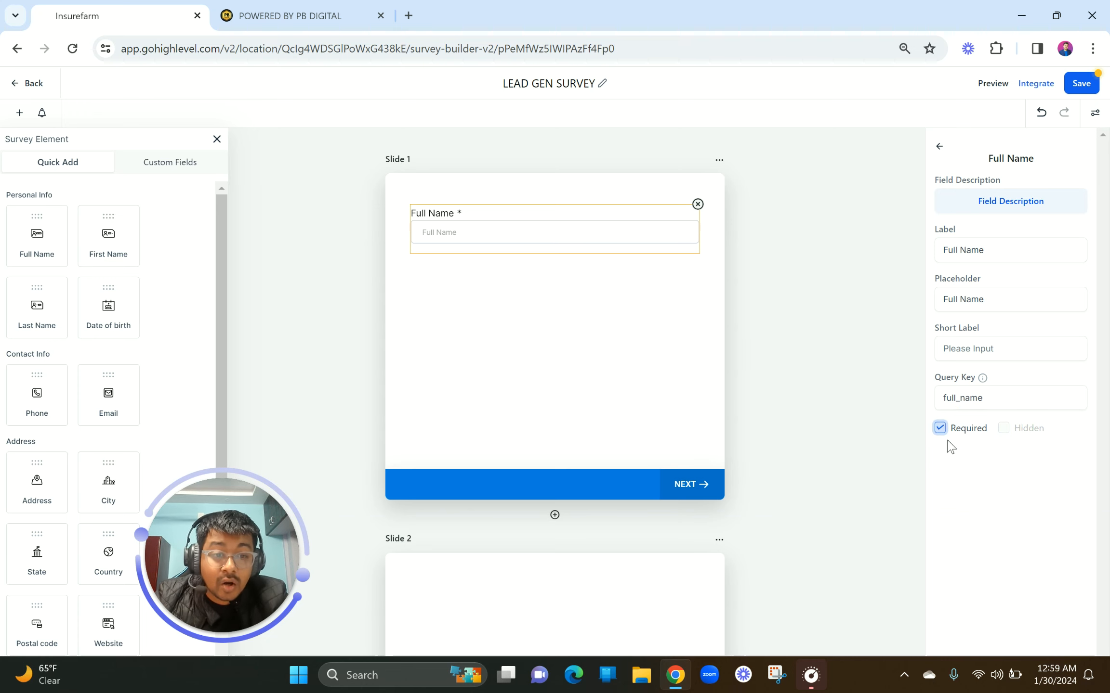
# Toggle Full Name's Required setting off and back on so it stays required
pyautogui.scroll(5, 948, 428)
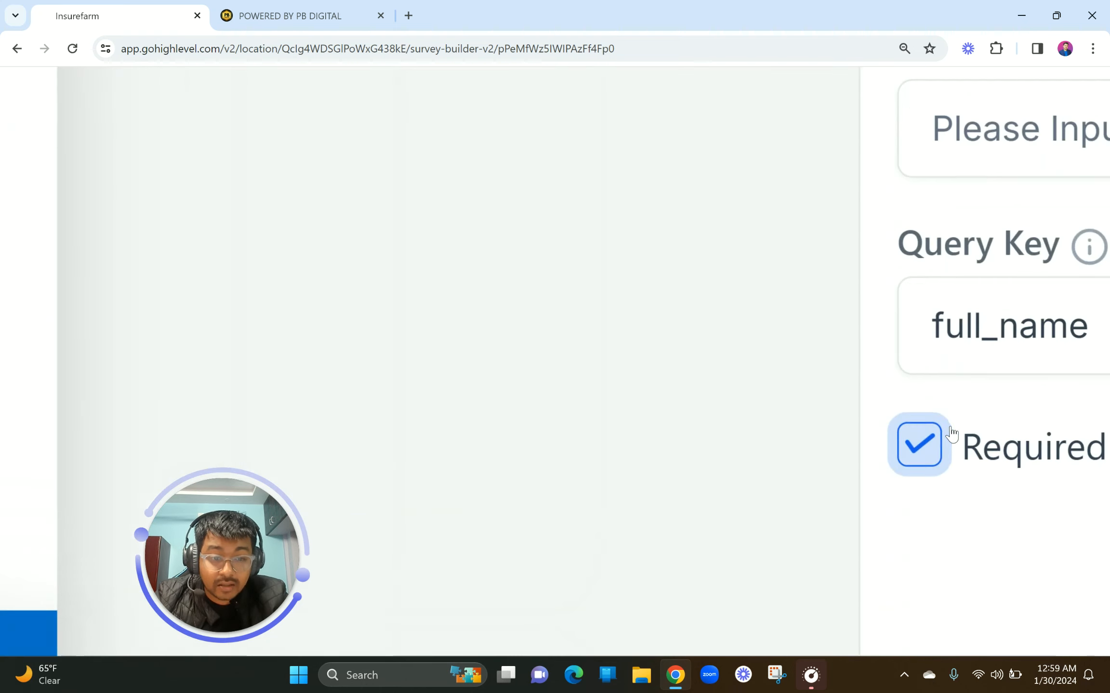
pyautogui.hscroll(4, 949, 441)
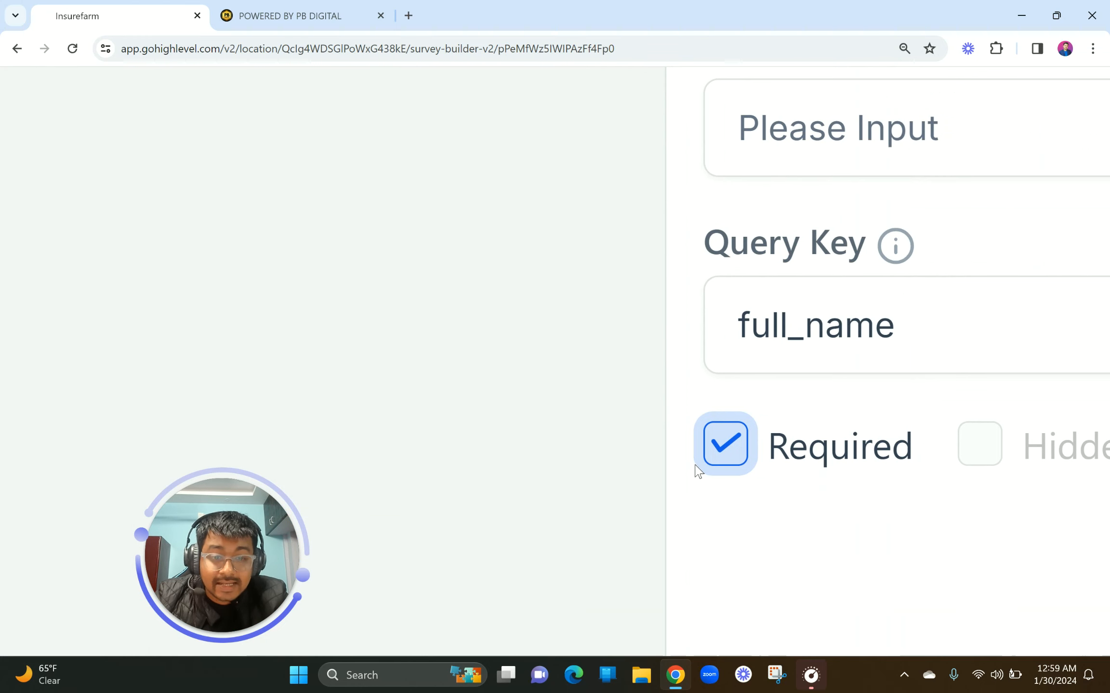
pyautogui.scroll(-5, 698, 472)
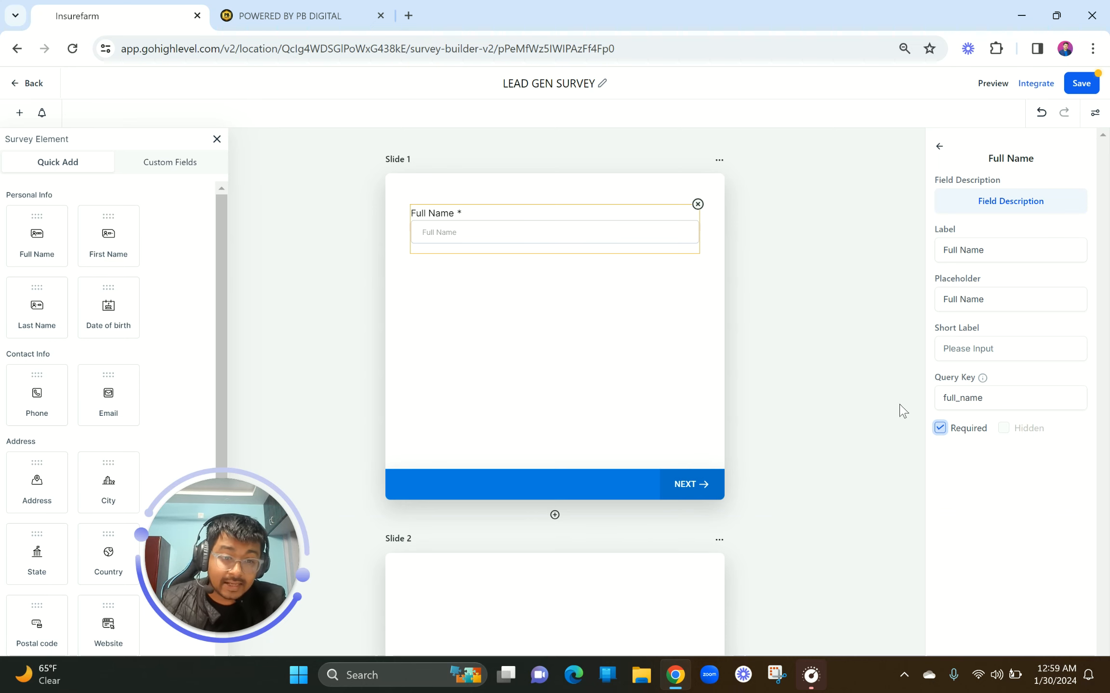
pyautogui.scroll(5, 938, 433)
pyautogui.click(940, 428)
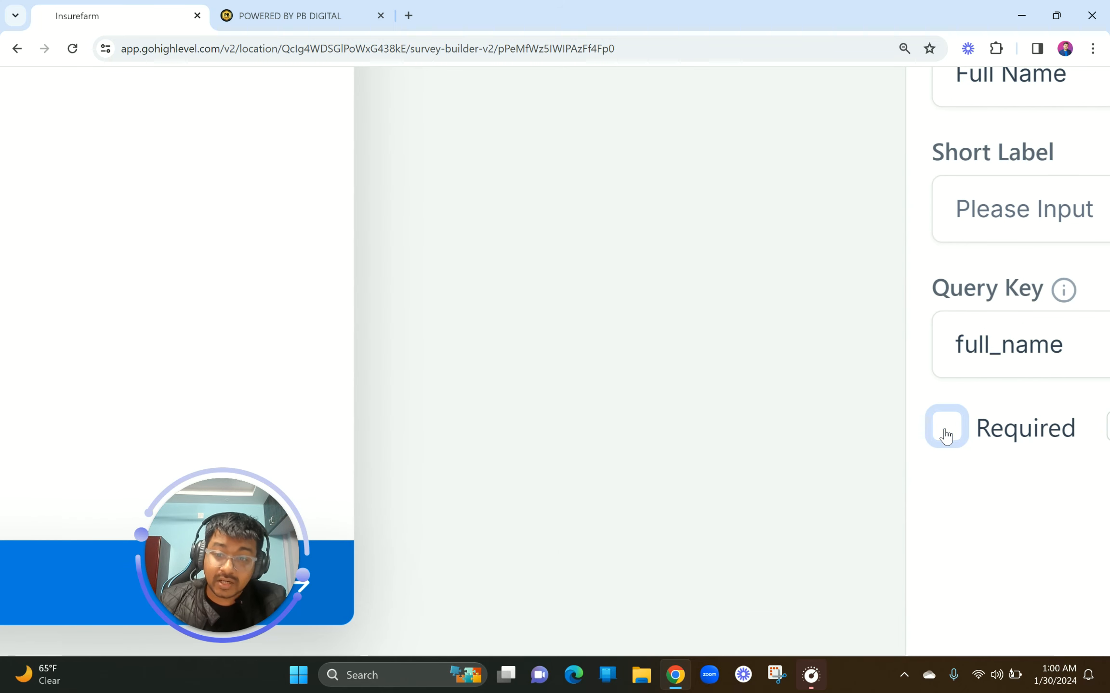
pyautogui.scroll(-5, 946, 436)
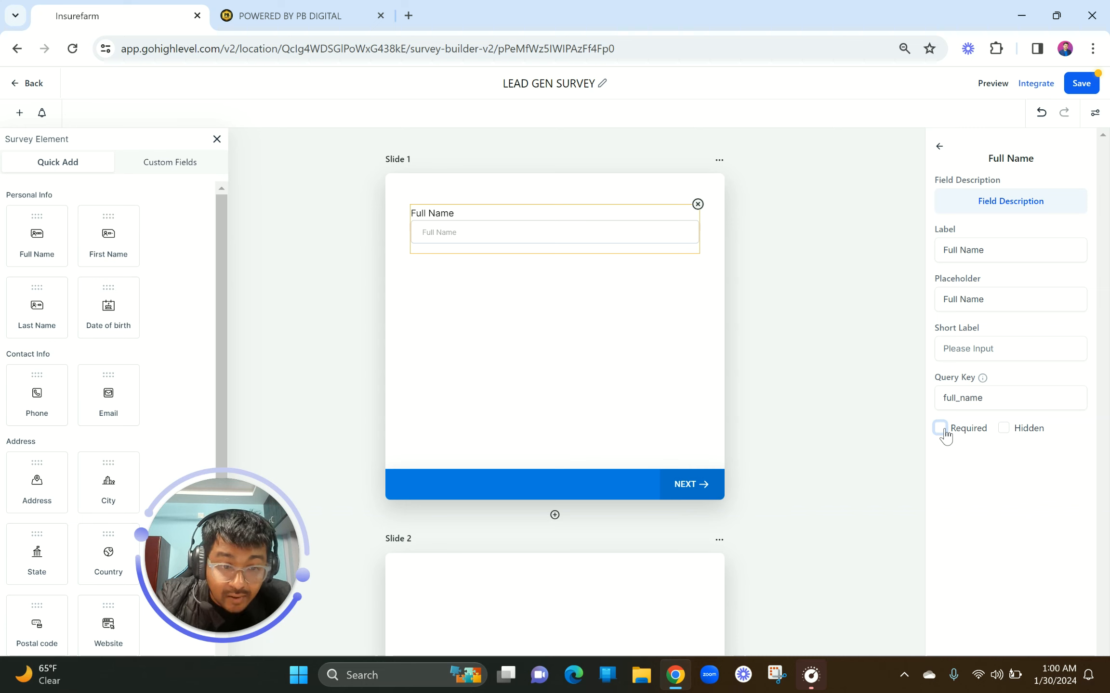
pyautogui.click(944, 431)
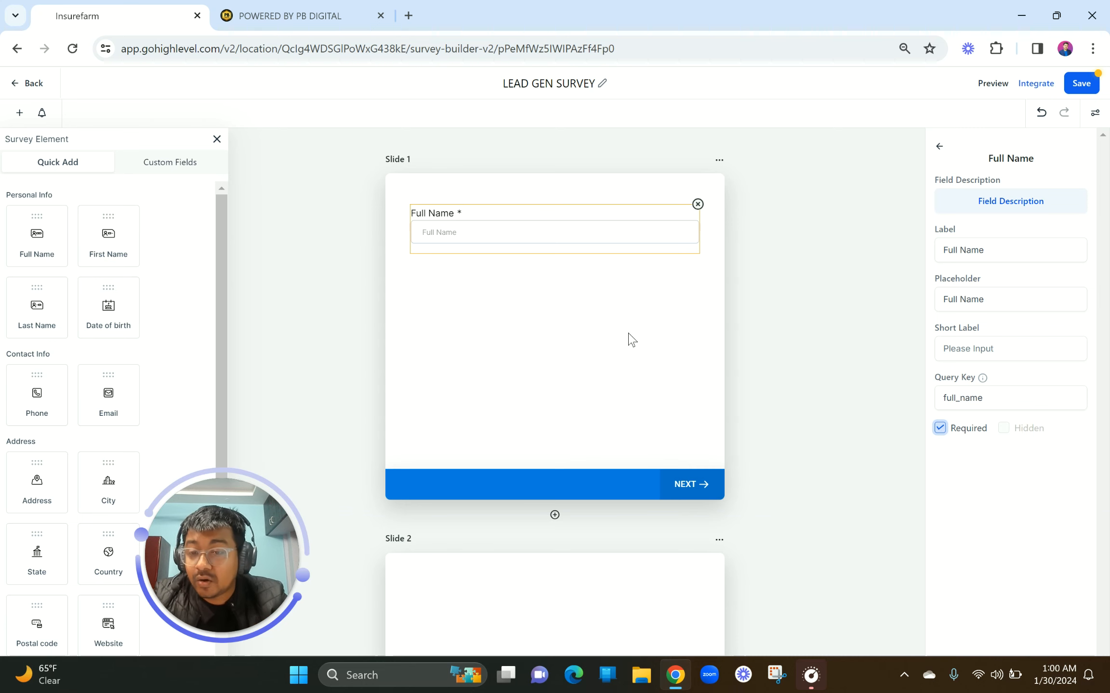
# Drag an Email field onto Slide 1 and position it below Full Name
pyautogui.scroll(-1, 173, 394)
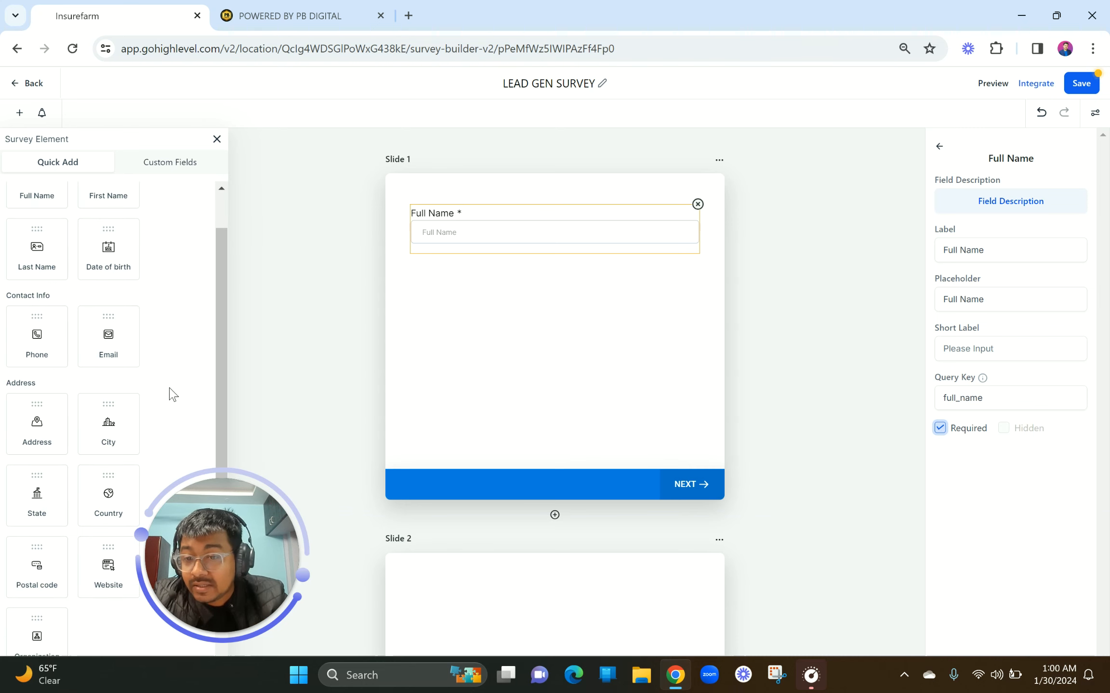
pyautogui.scroll(-1, 172, 394)
pyautogui.moveTo(109, 289); pyautogui.dragTo(508, 286)
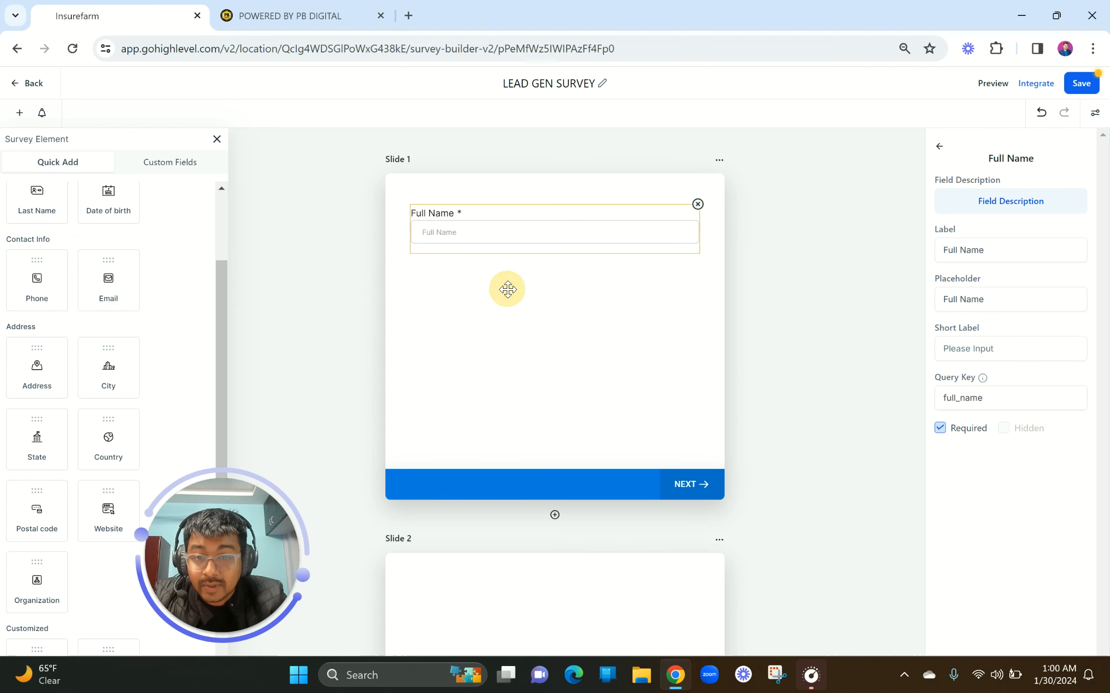
pyautogui.moveTo(458, 221); pyautogui.dragTo(458, 293)
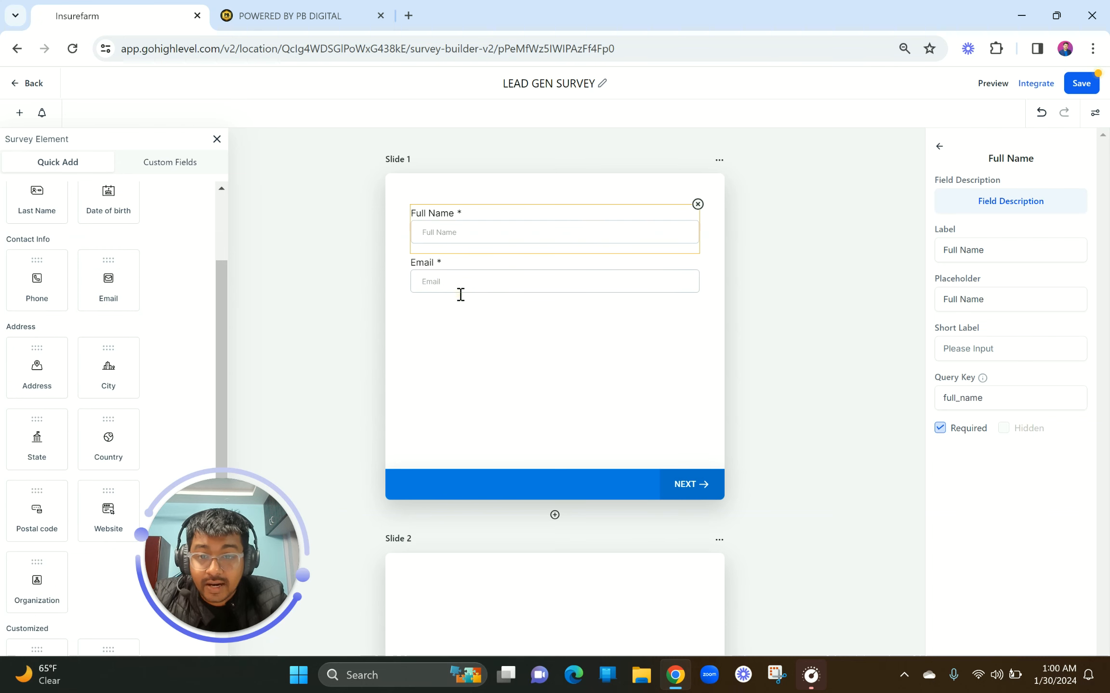
# Drop a Phone field below Email, which adds a terms & conditions consent checkbox
pyautogui.moveTo(42, 297); pyautogui.dragTo(517, 334)
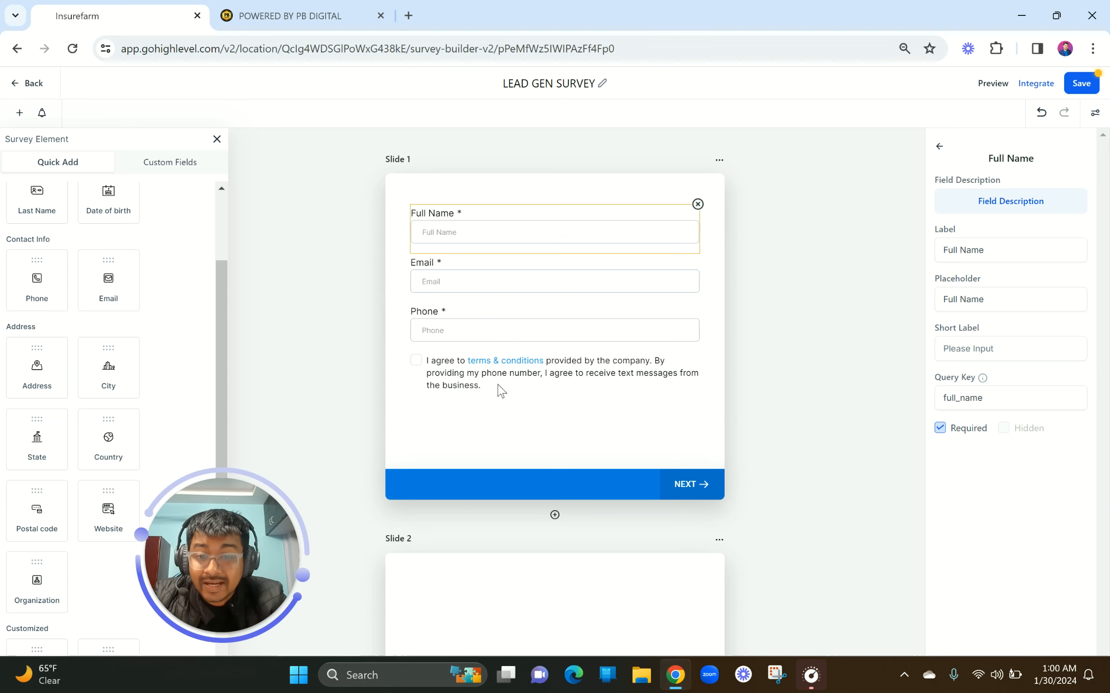
pyautogui.scroll(-3, 75, 529)
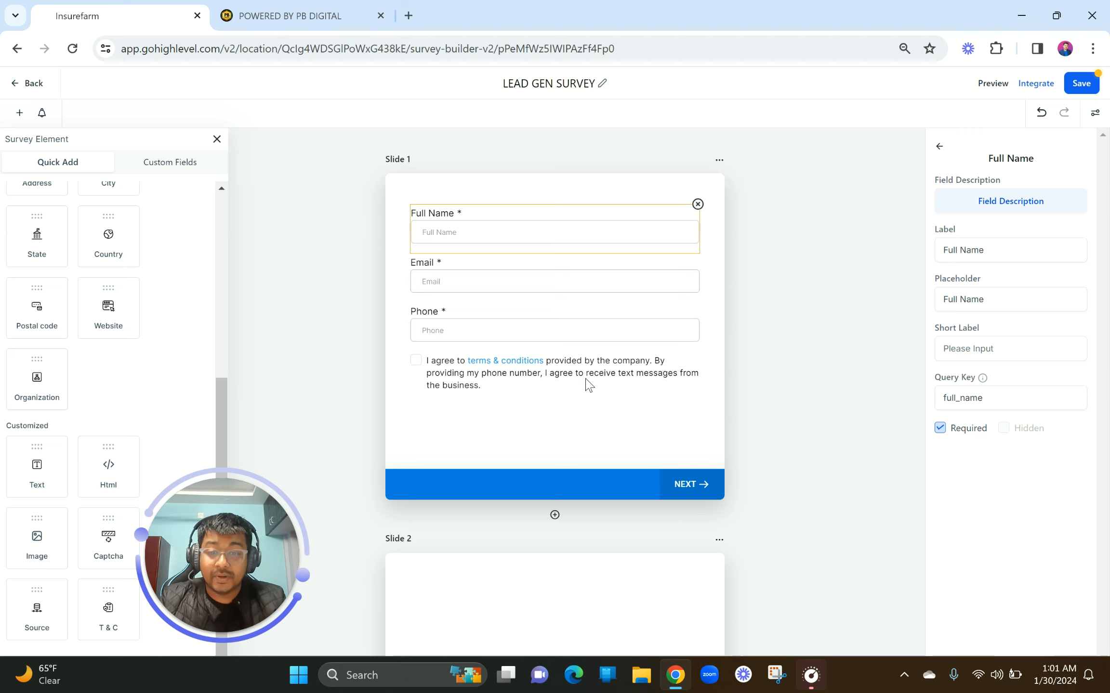
# Open the terms & conditions link's Example Domain page in a new tab, then return to Insurefarm
pyautogui.click(510, 366)
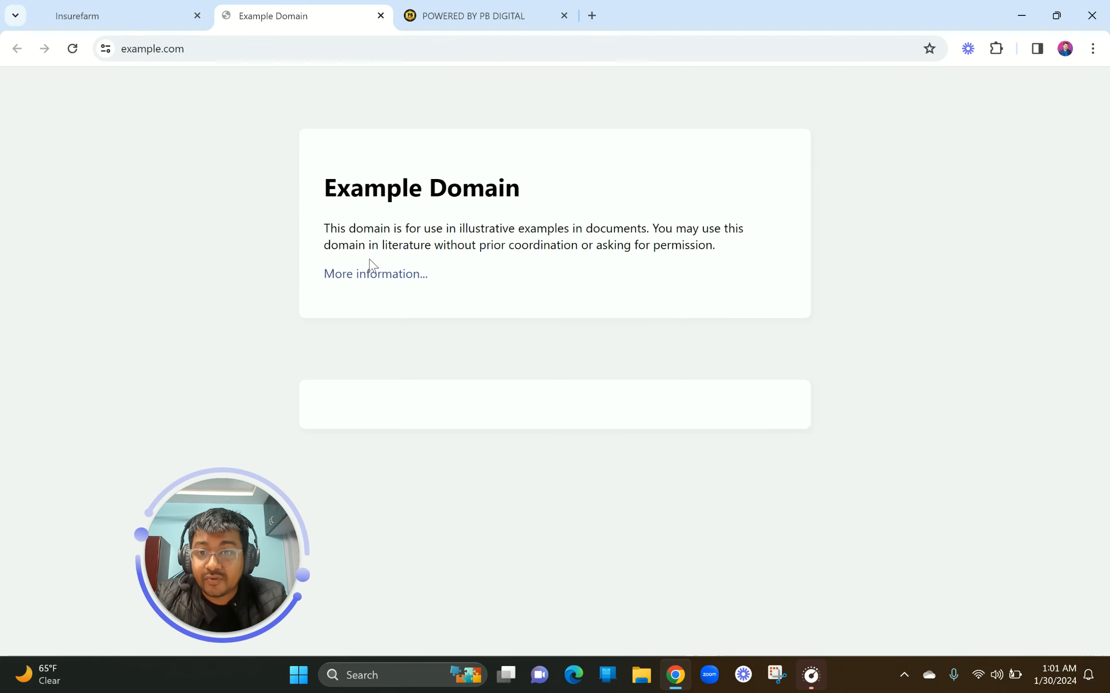
pyautogui.click(118, 6)
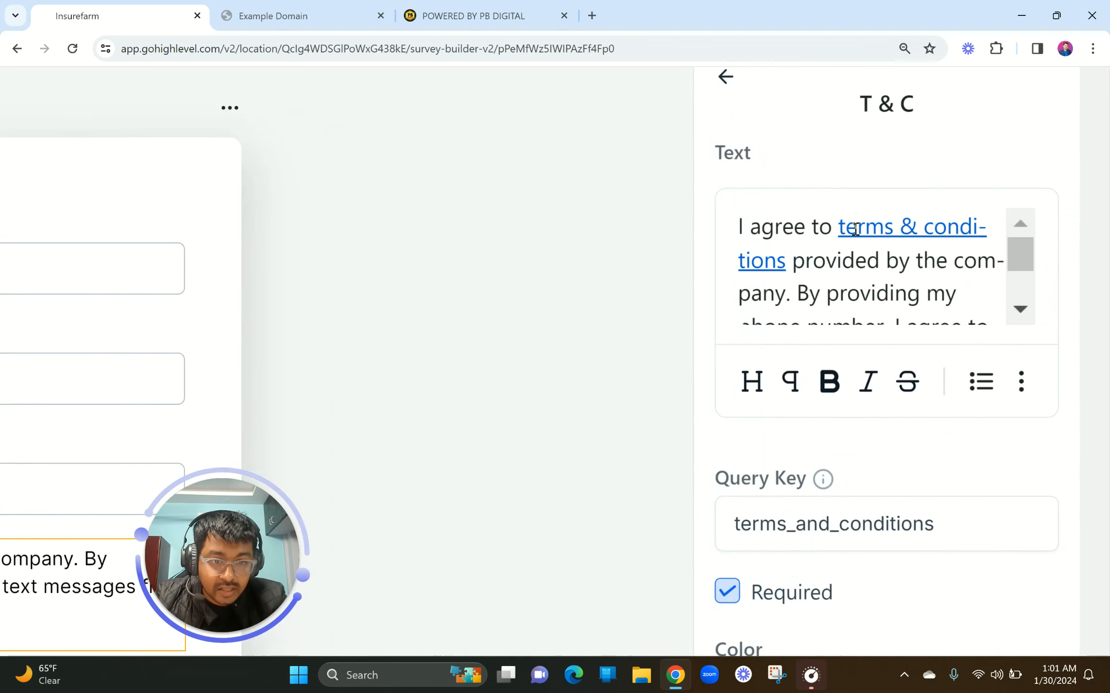
# Change the terms & conditions link URL from example.com to your own website
pyautogui.moveTo(838, 227); pyautogui.dragTo(981, 232)
pyautogui.moveTo(823, 270); pyautogui.dragTo(786, 271)
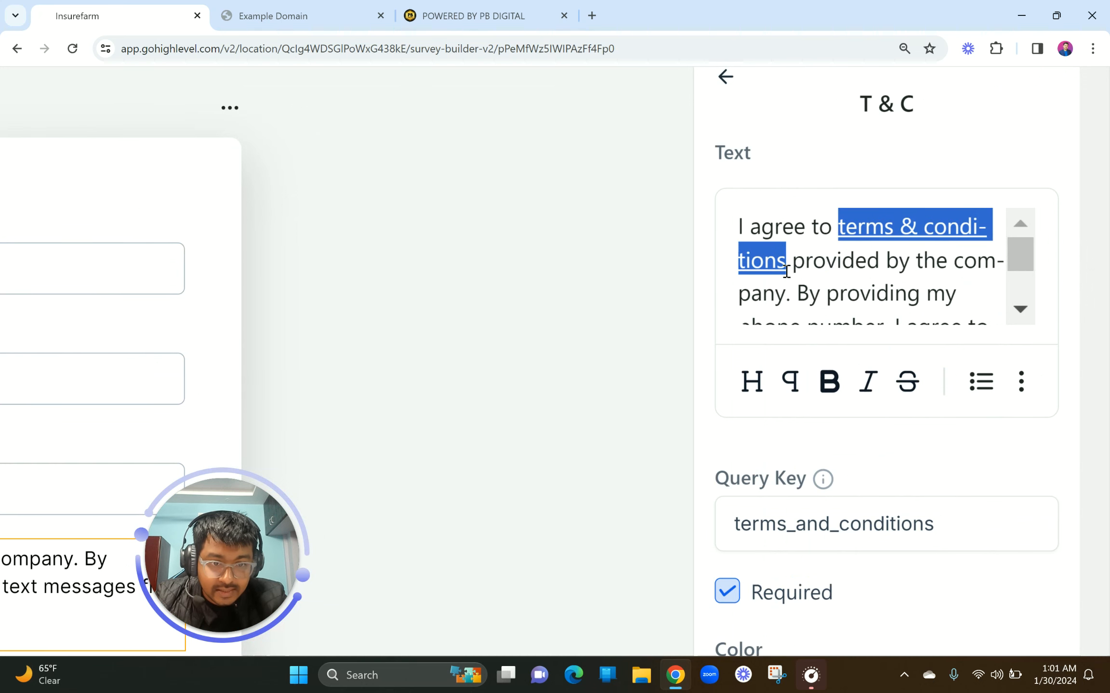
pyautogui.click(1021, 385)
pyautogui.click(1022, 287)
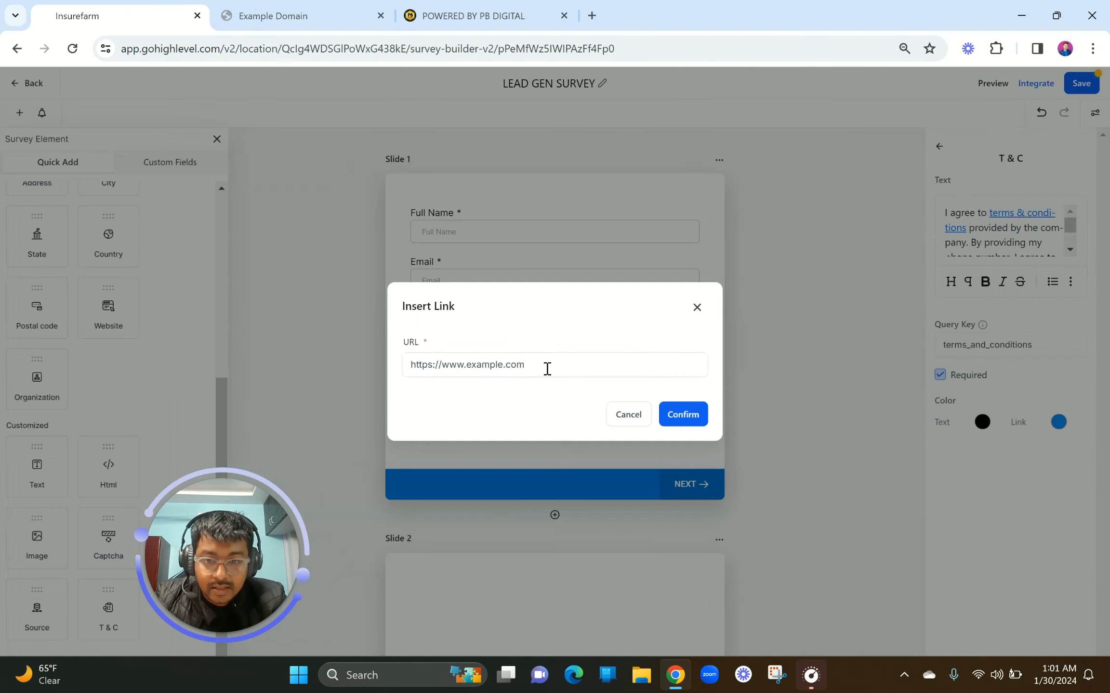
pyautogui.moveTo(547, 369); pyautogui.dragTo(464, 362)
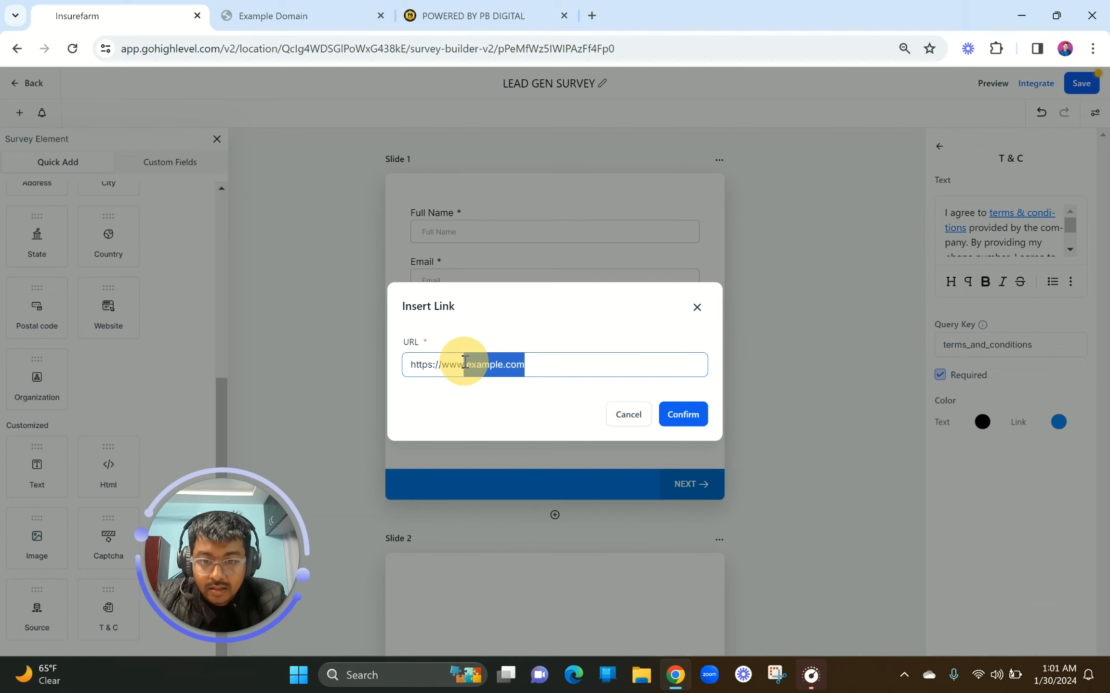
pyautogui.click(542, 367)
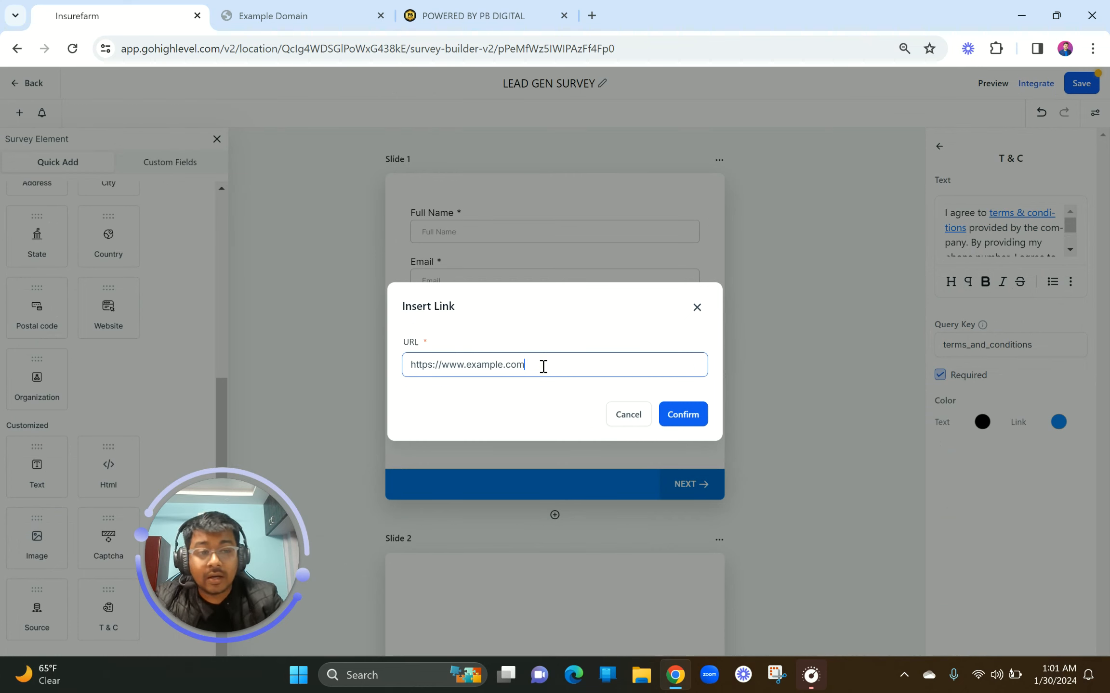
pyautogui.press('BackSpace')
pyautogui.press('BackSpace')
pyautogui.press('BackSpace')
pyautogui.press('BackSpace')
pyautogui.press('BackSpace')
pyautogui.press('BackSpace')
pyautogui.press('BackSpace')
pyautogui.press('BackSpace')
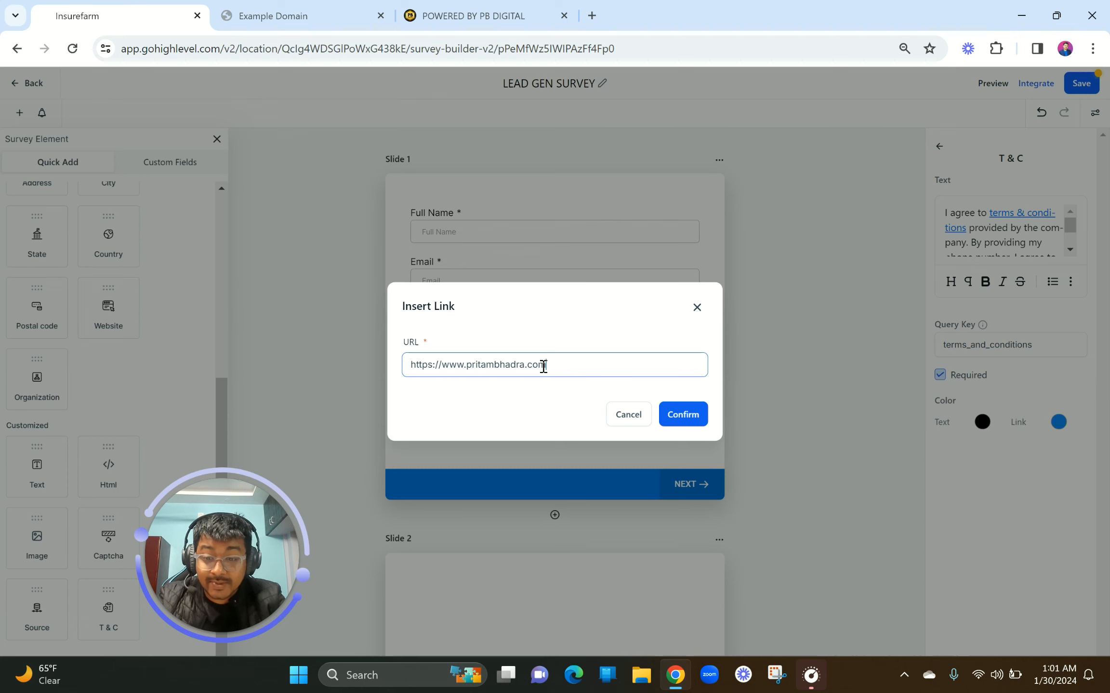
pyautogui.click(696, 415)
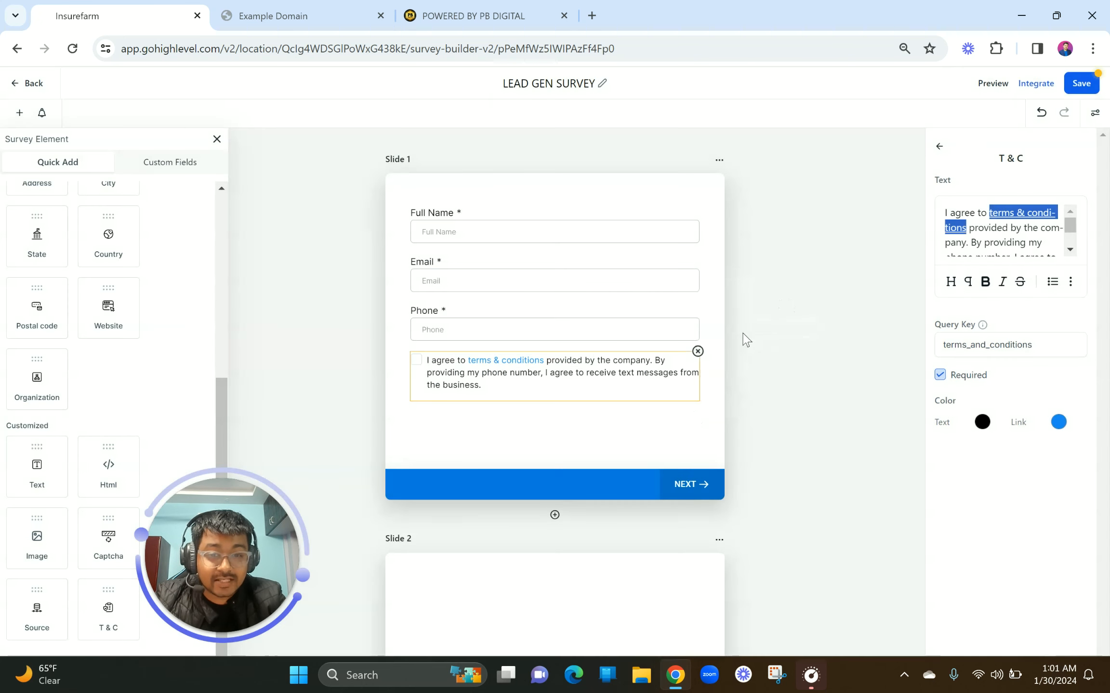
pyautogui.click(561, 371)
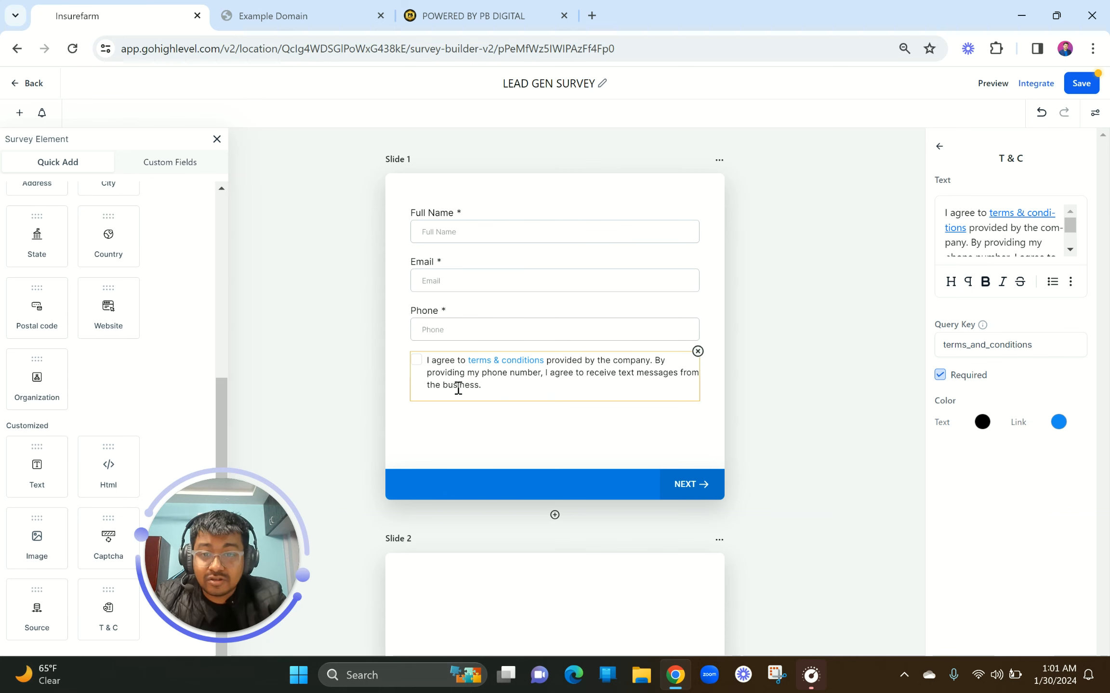
pyautogui.click(557, 429)
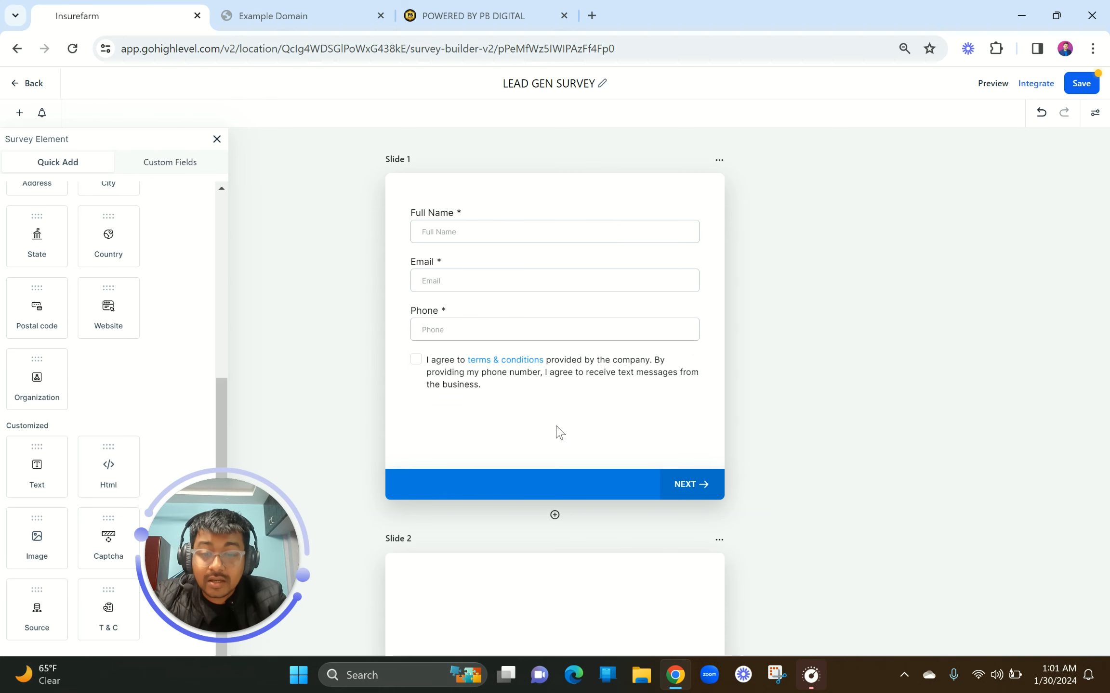
# From the Custom Fields tab, open New Custom Field to see types like Single Line and Dropdown
pyautogui.scroll(-5, 558, 431)
pyautogui.click(514, 396)
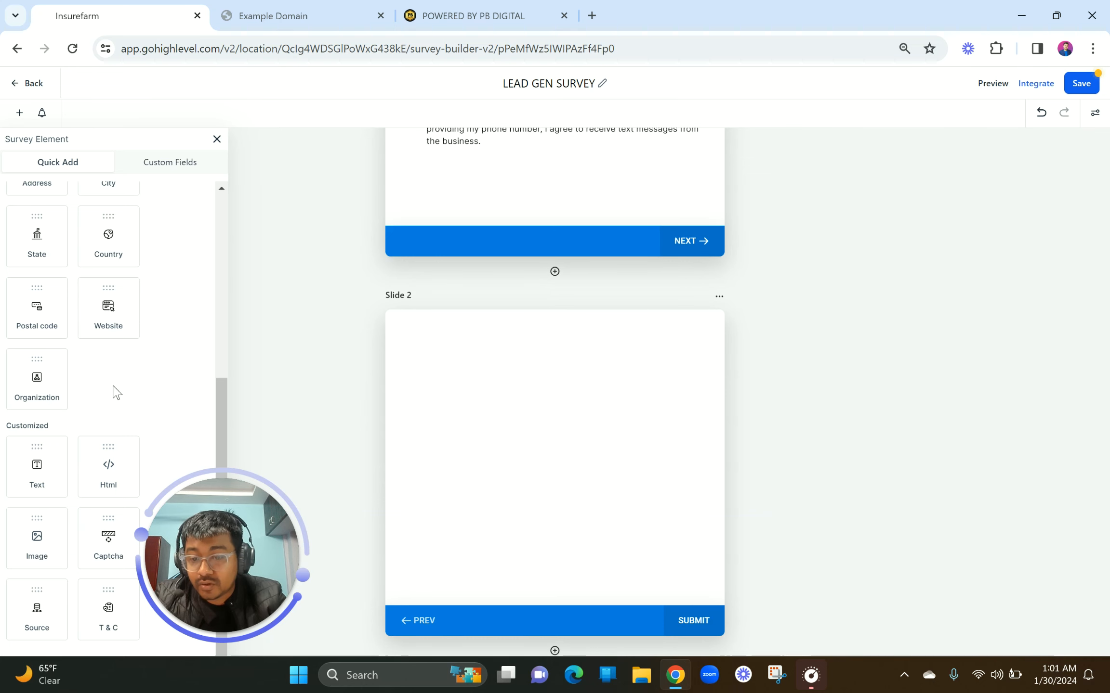
pyautogui.scroll(6, 115, 393)
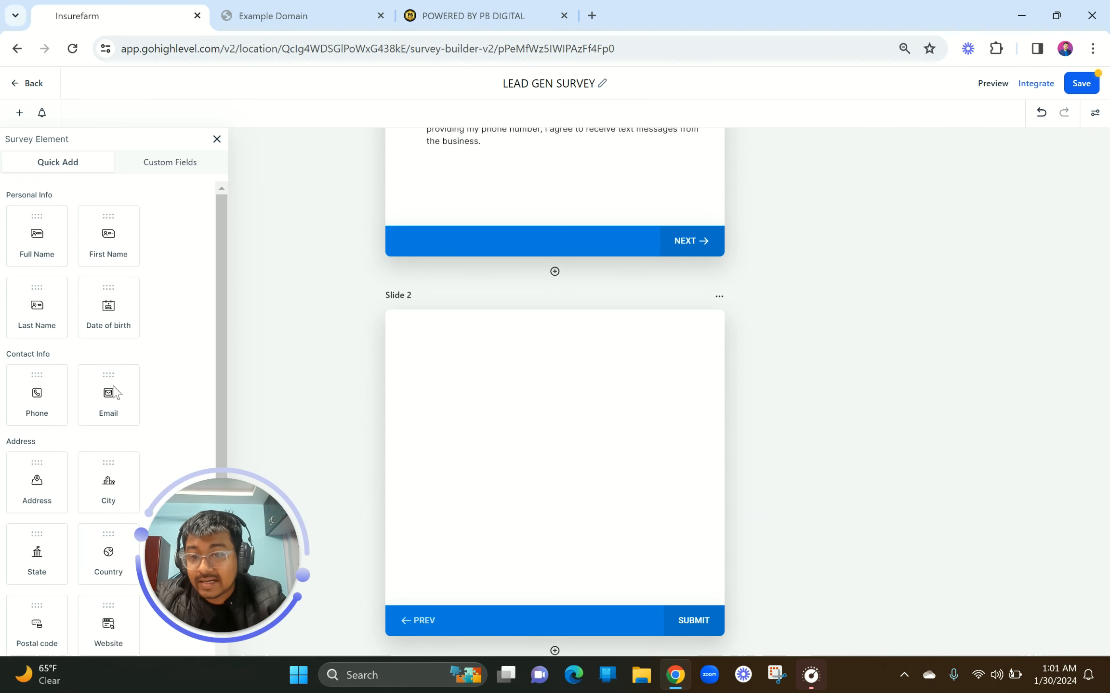
pyautogui.click(178, 164)
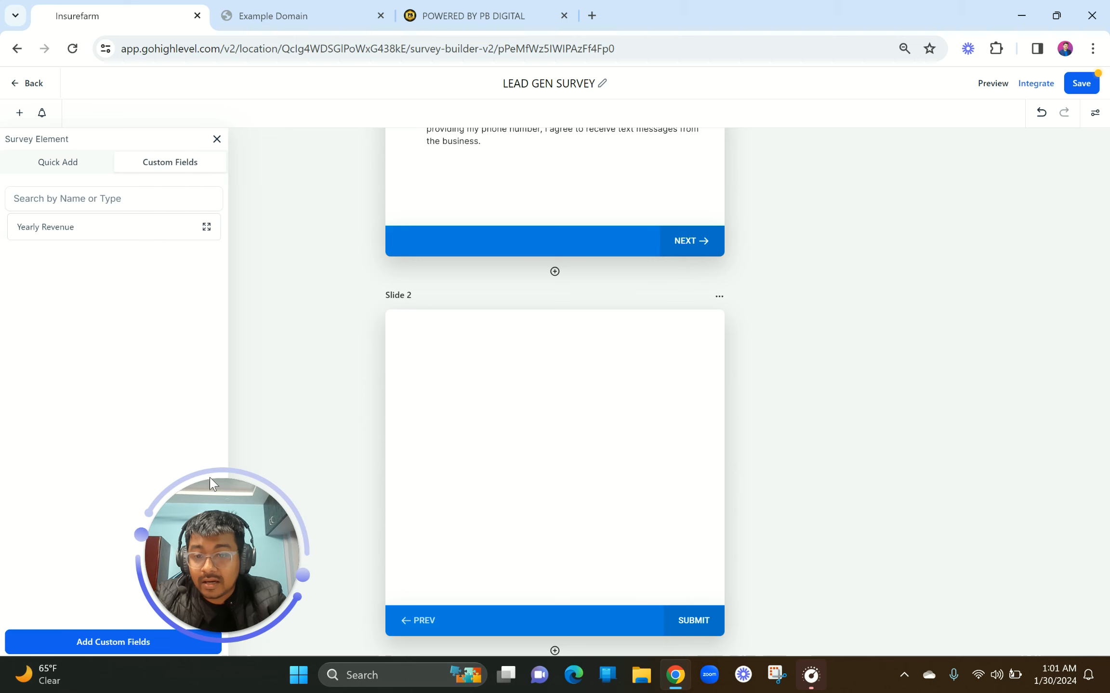
pyautogui.moveTo(216, 544); pyautogui.dragTo(1029, 196)
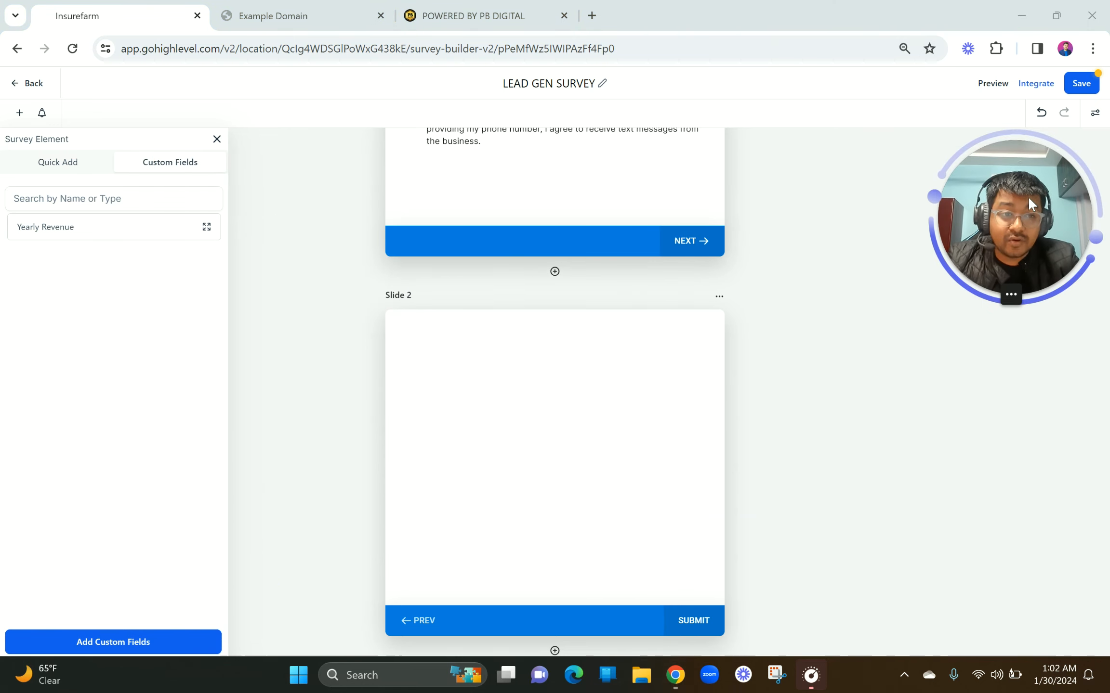
pyautogui.click(144, 166)
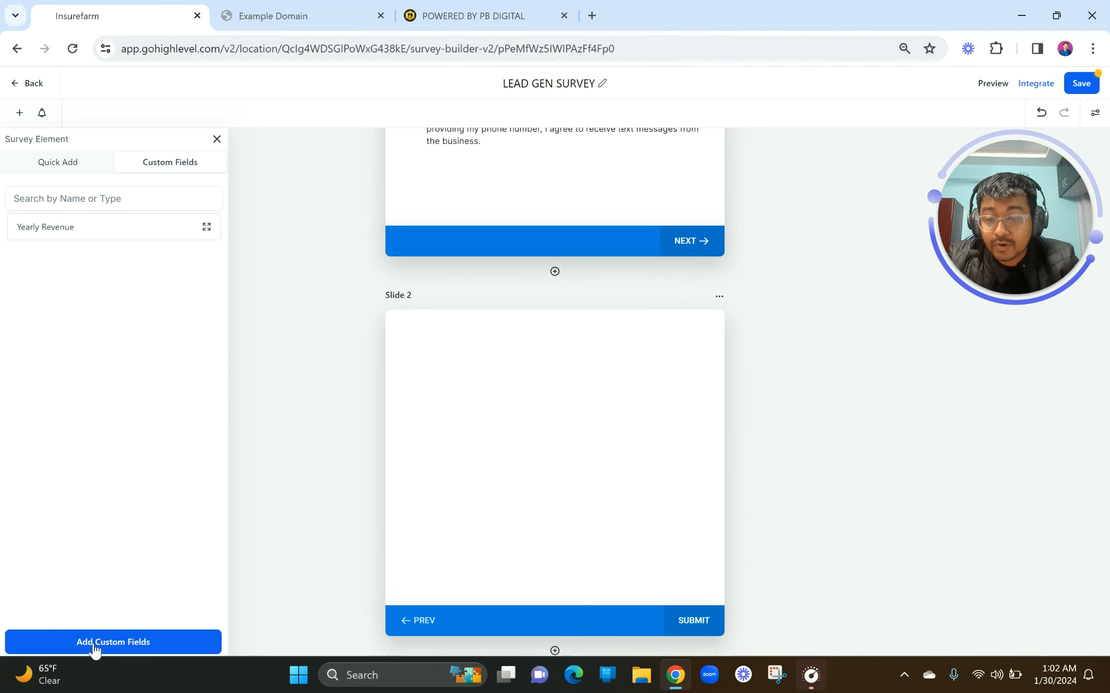
pyautogui.click(95, 645)
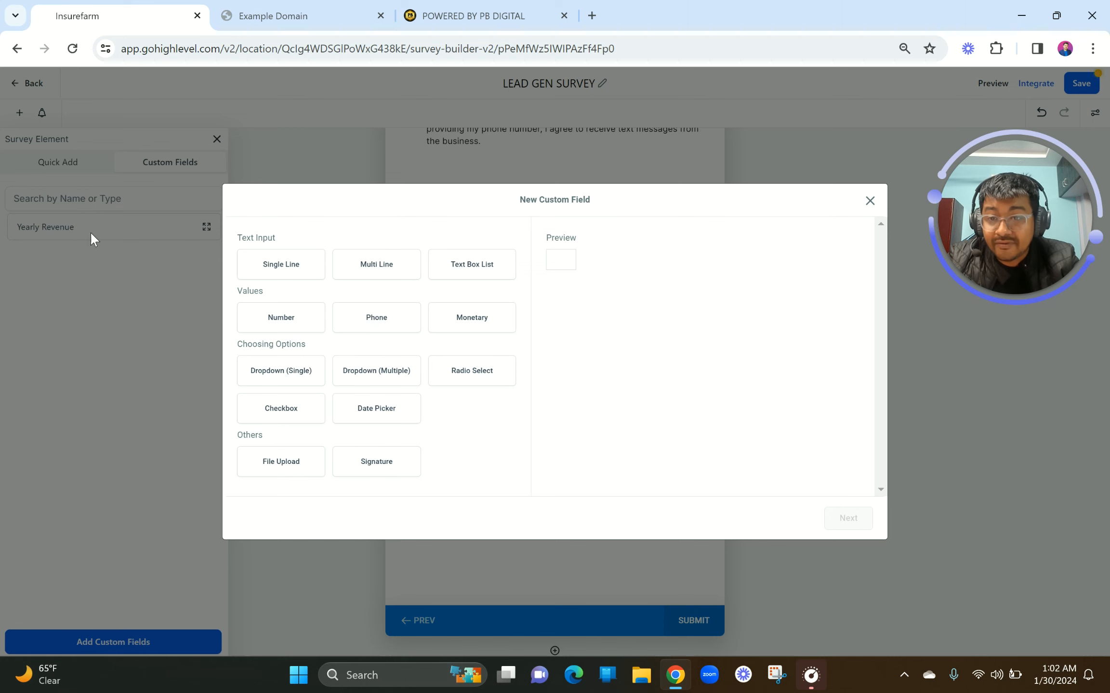
# Choose Dropdown (Multiple) as the new custom field's type instead of a phone number
pyautogui.click(389, 322)
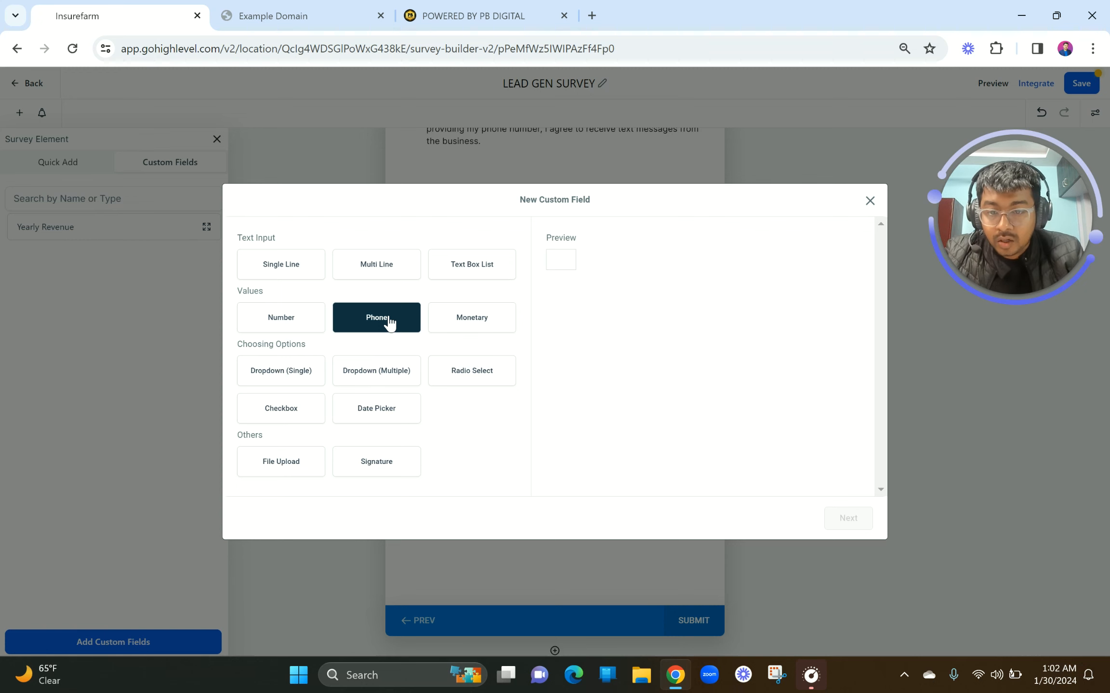
pyautogui.click(375, 377)
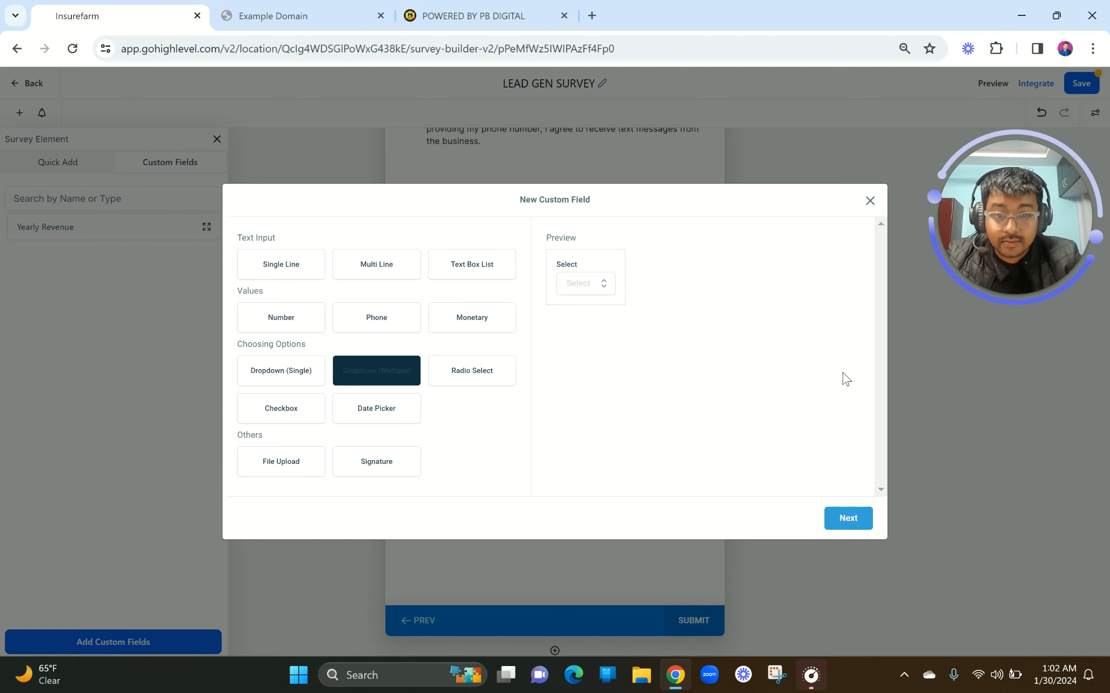
# Name the field Dependents and file it under the General Info group
pyautogui.click(857, 519)
pyautogui.click(412, 308)
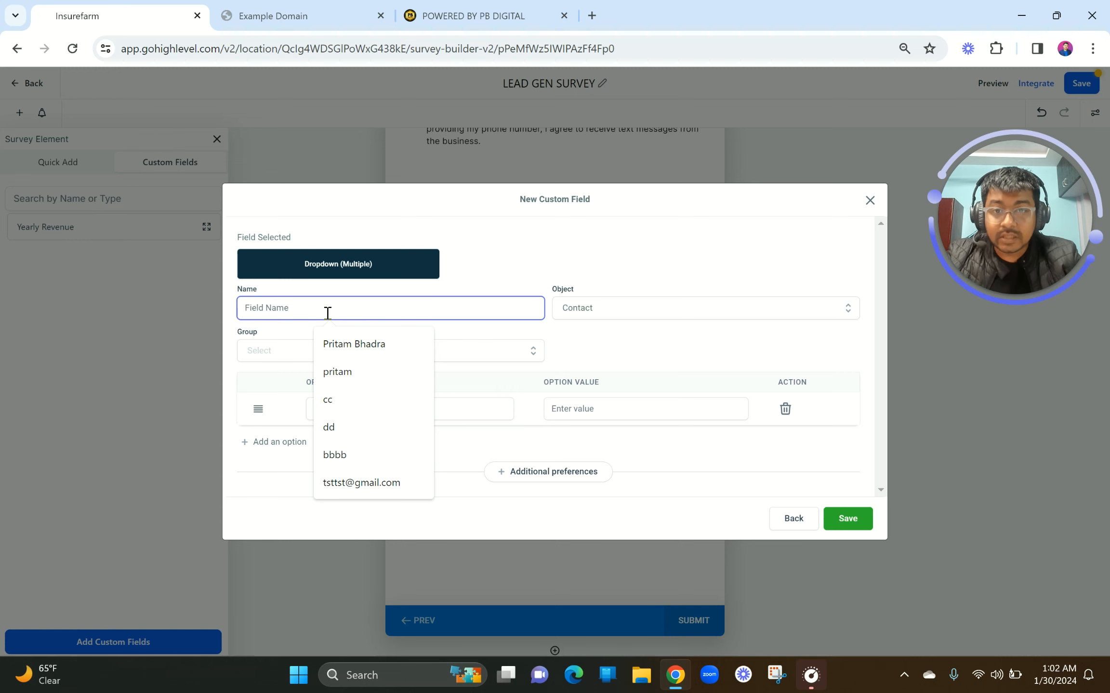
pyautogui.write('Dependents')
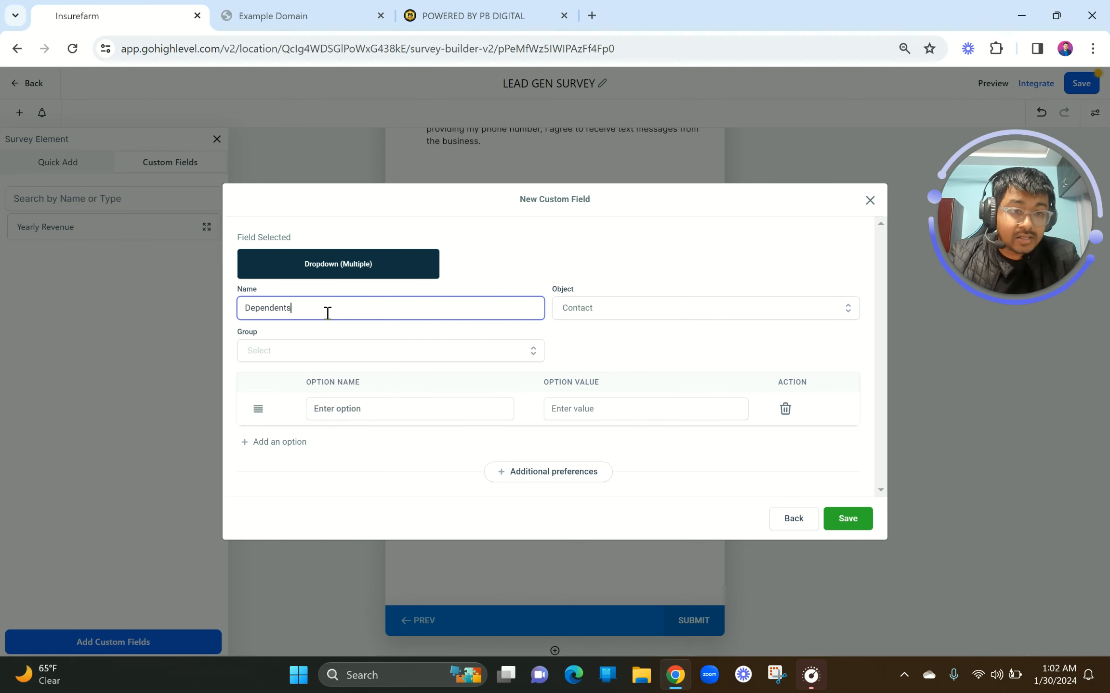
pyautogui.click(273, 355)
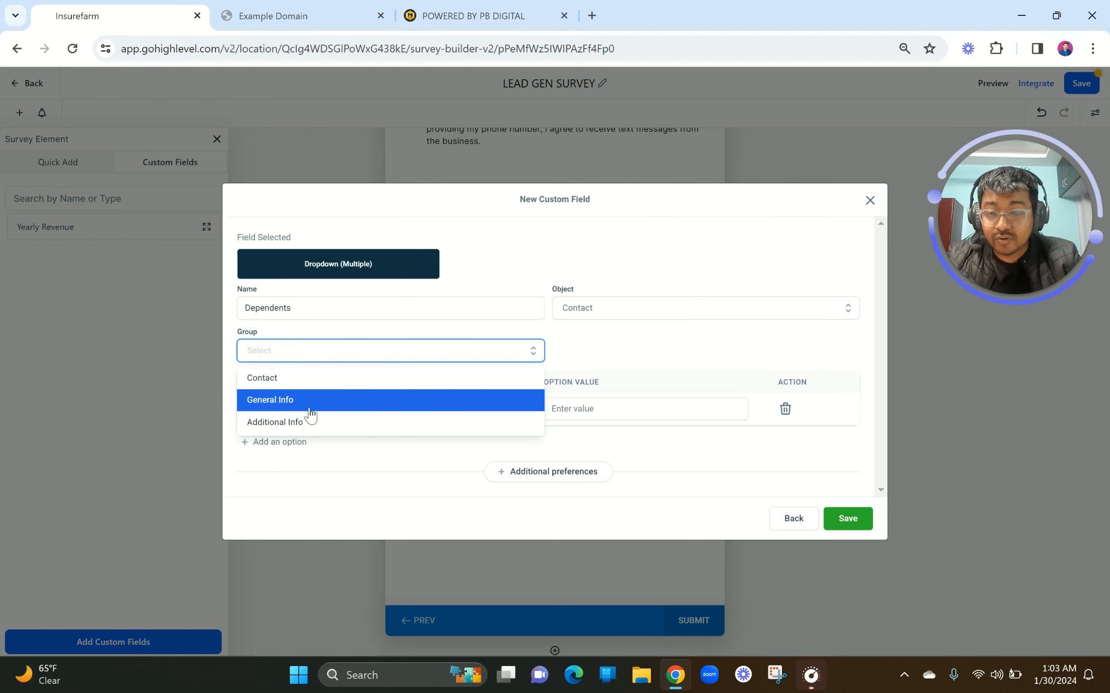
pyautogui.click(303, 406)
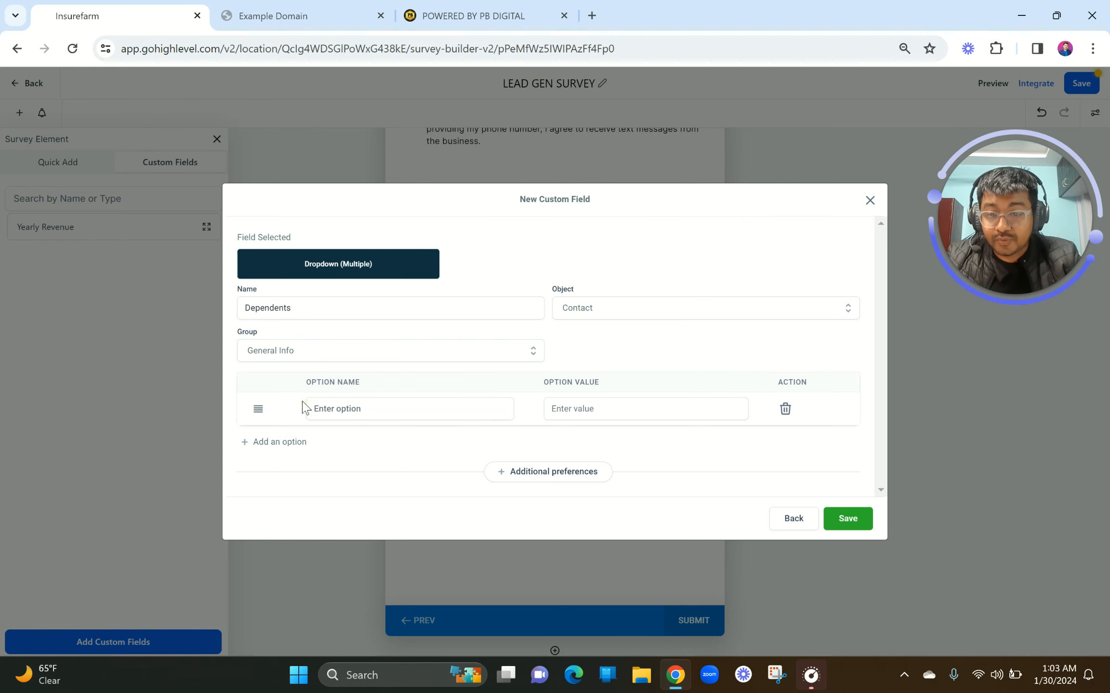
# Label the first dropdown option One
pyautogui.click(374, 406)
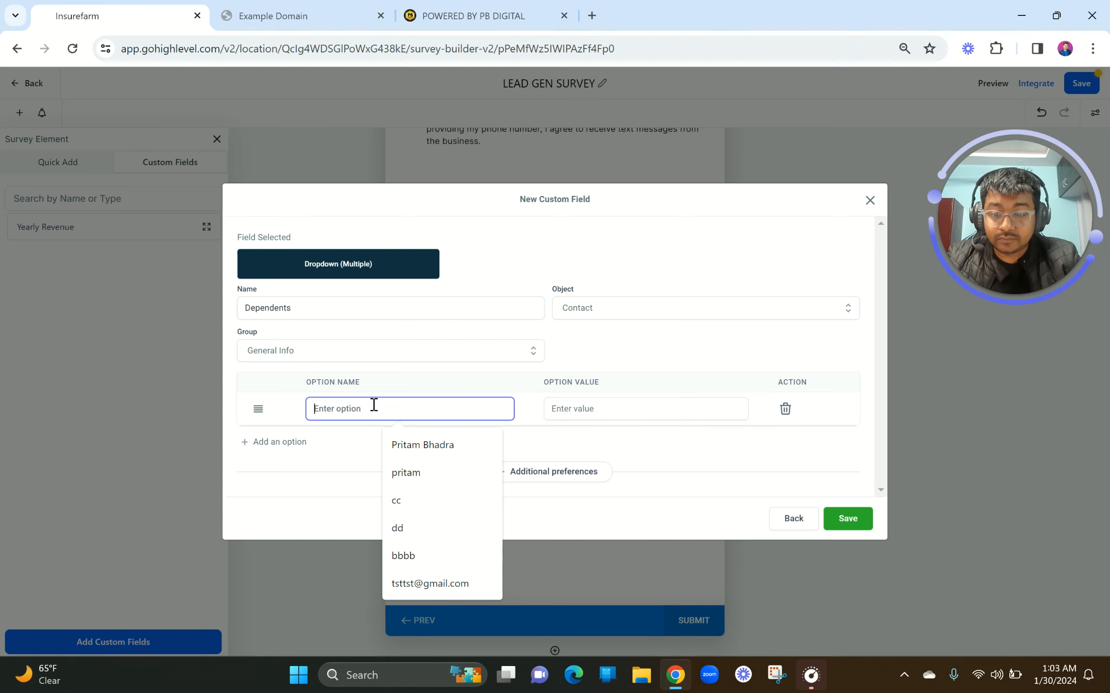
pyautogui.click(606, 409)
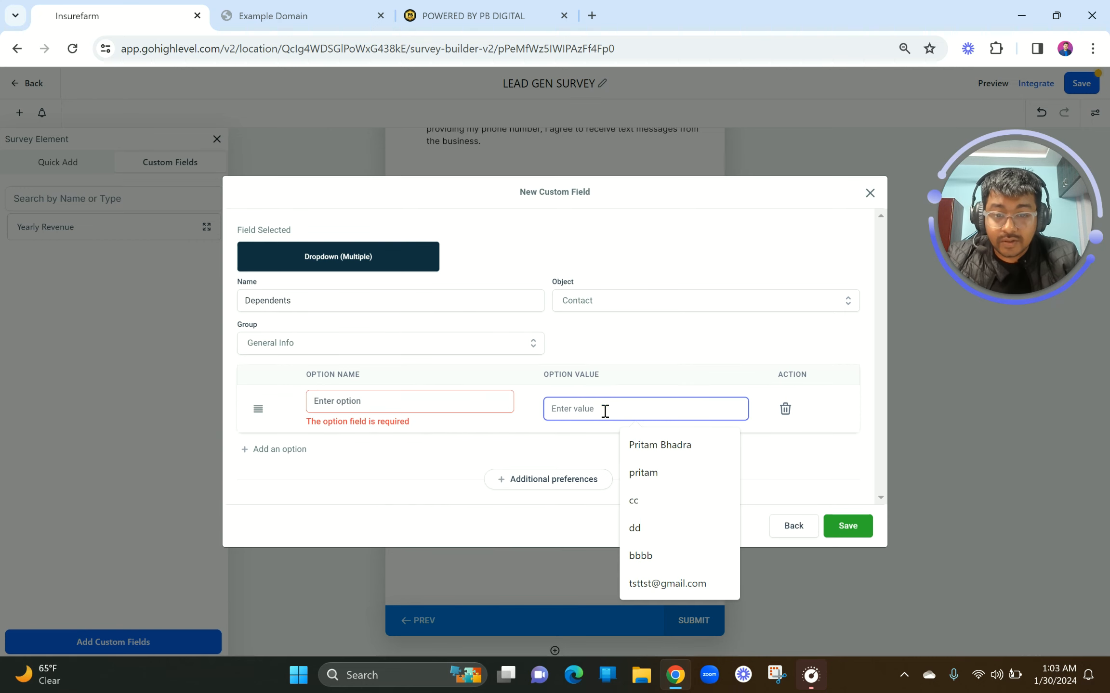
pyautogui.click(417, 408)
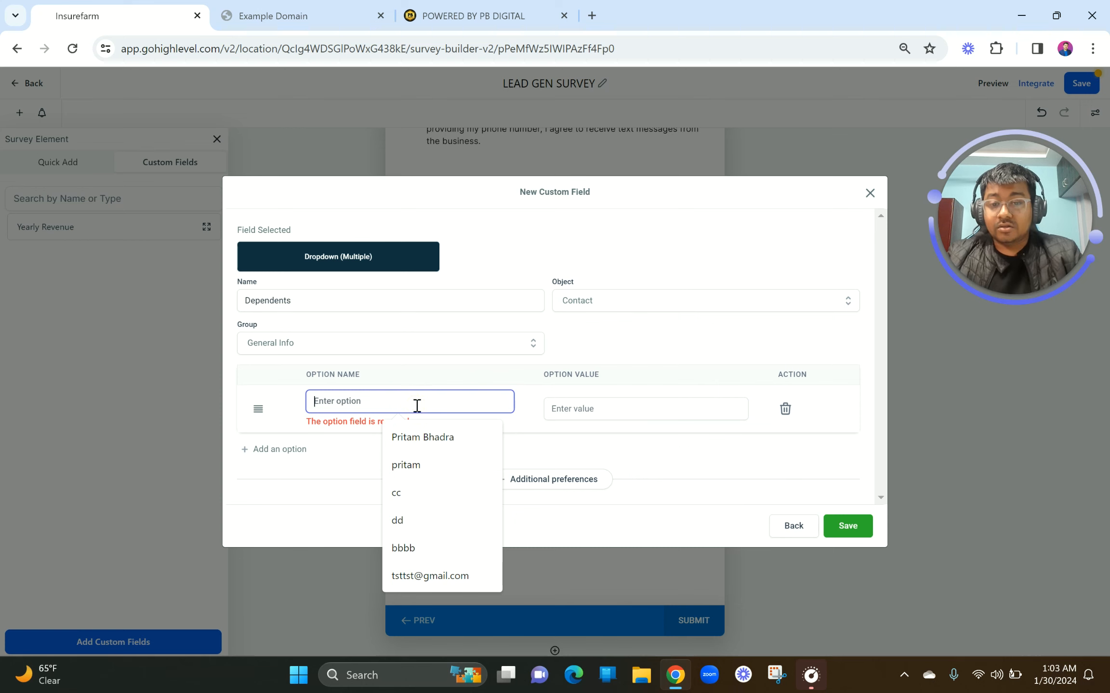
pyautogui.write('Person 1')
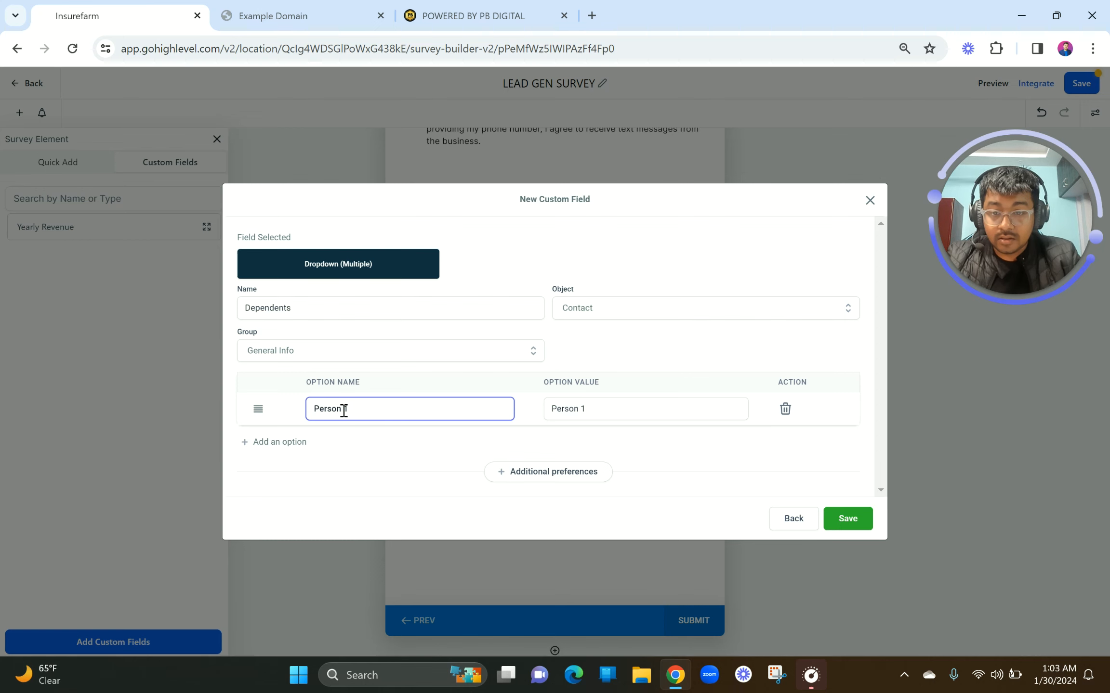
pyautogui.click(316, 409)
pyautogui.write('1')
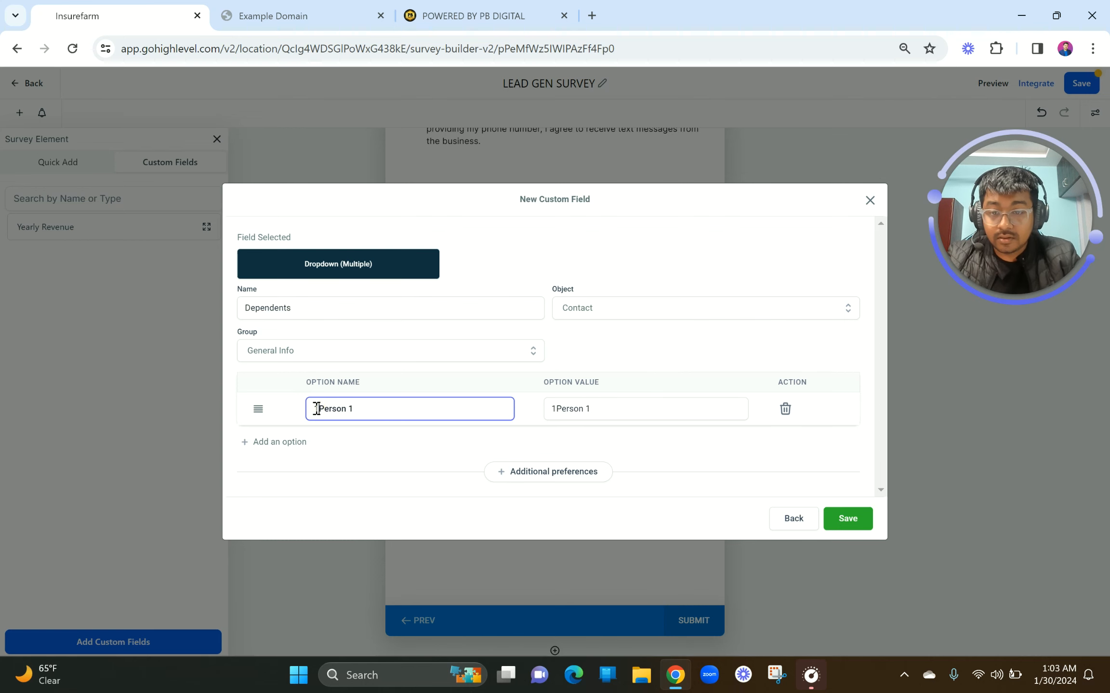
pyautogui.click(372, 408)
pyautogui.press('BackSpace')
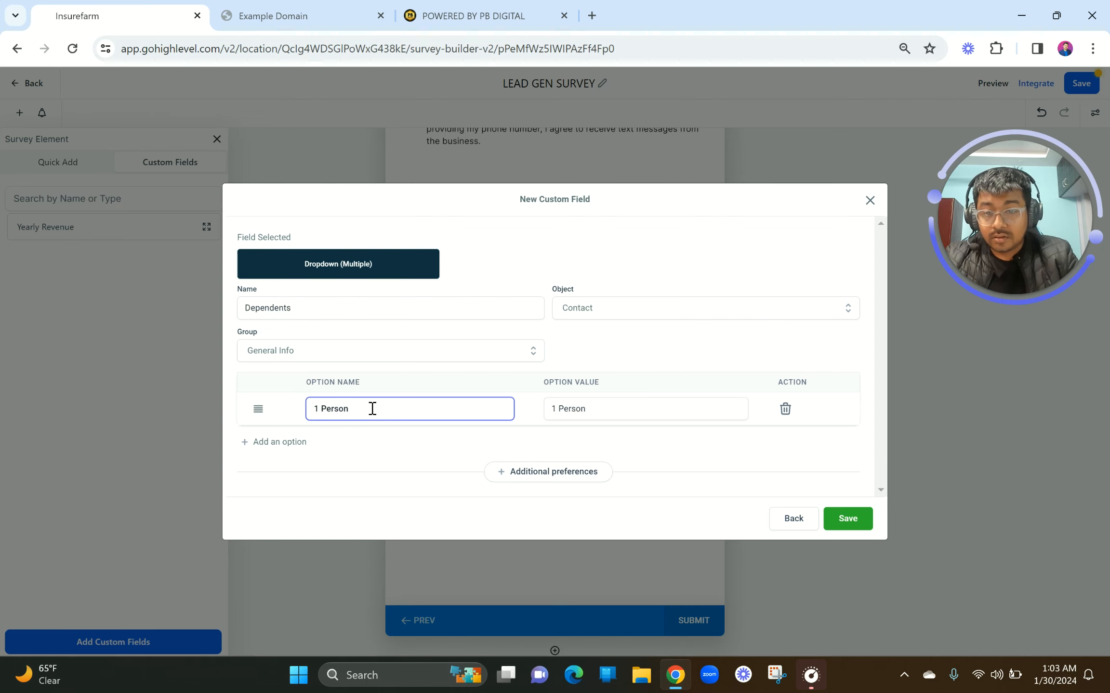
pyautogui.press('BackSpace')
pyautogui.press('BackSpace')
pyautogui.press('BackSpace')
pyautogui.write('One')
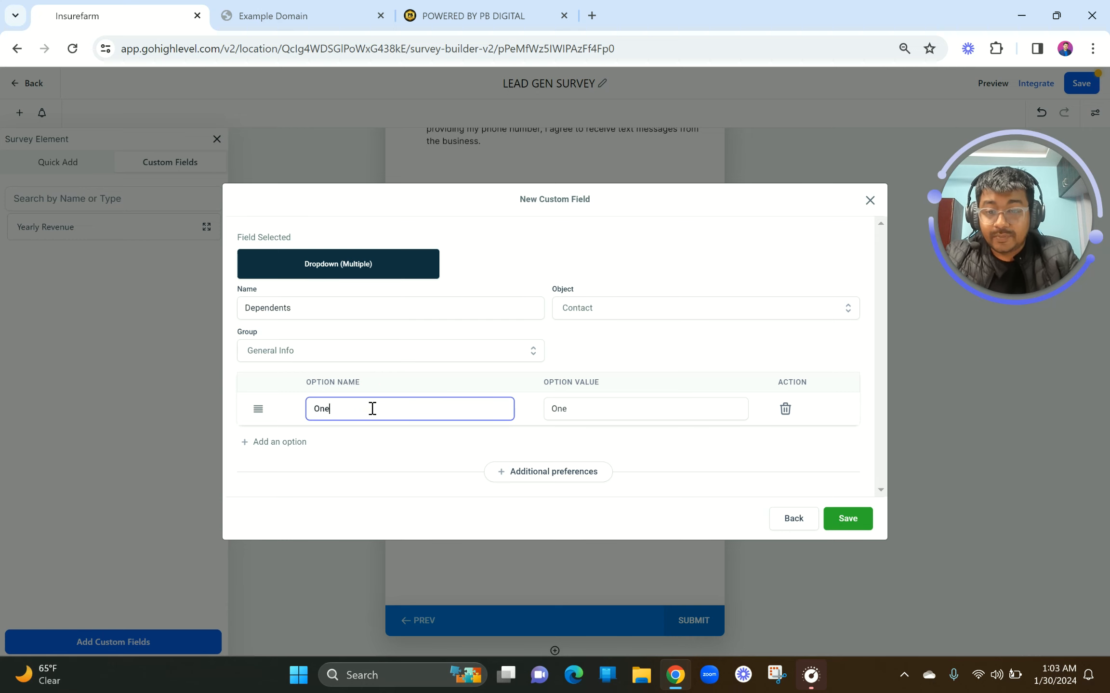
# Add four more options labelled Two, Three, Four and Five
pyautogui.click(267, 445)
pyautogui.click(332, 425)
pyautogui.write('Twoi')
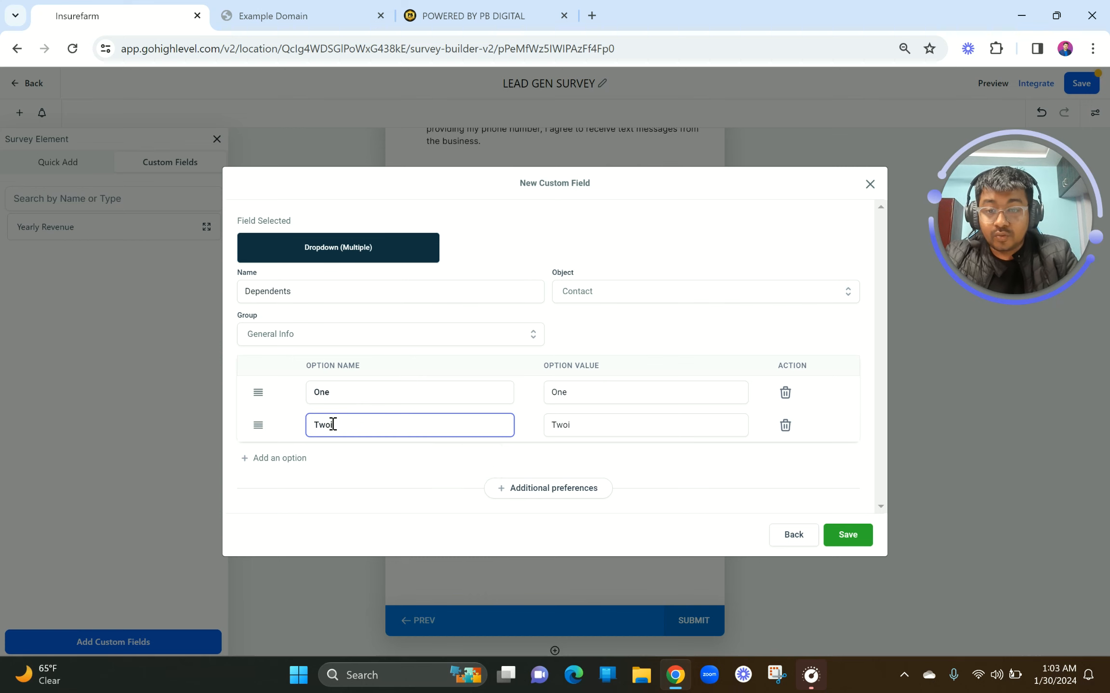
pyautogui.click(272, 460)
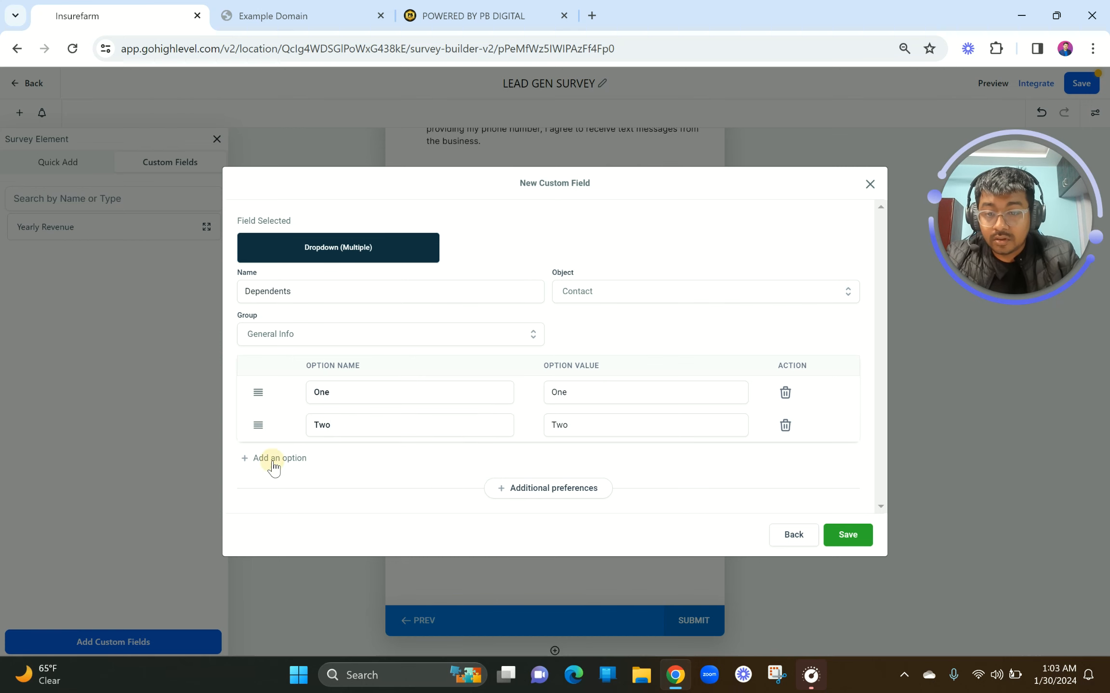
pyautogui.click(344, 441)
pyautogui.write('Three')
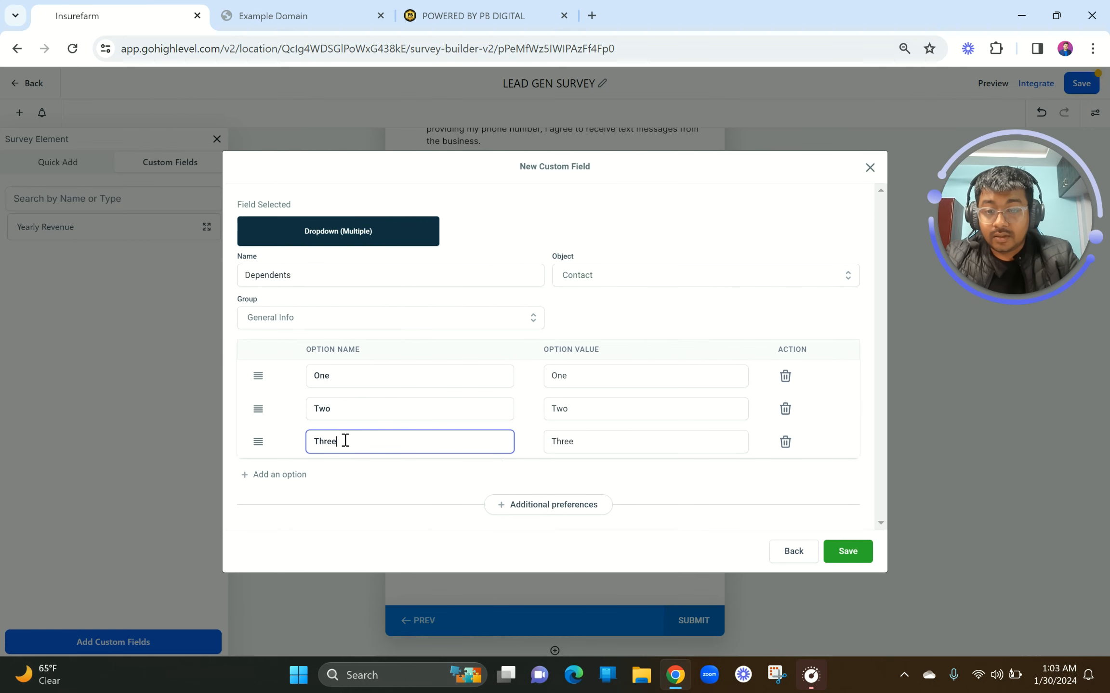
pyautogui.click(284, 477)
pyautogui.click(346, 471)
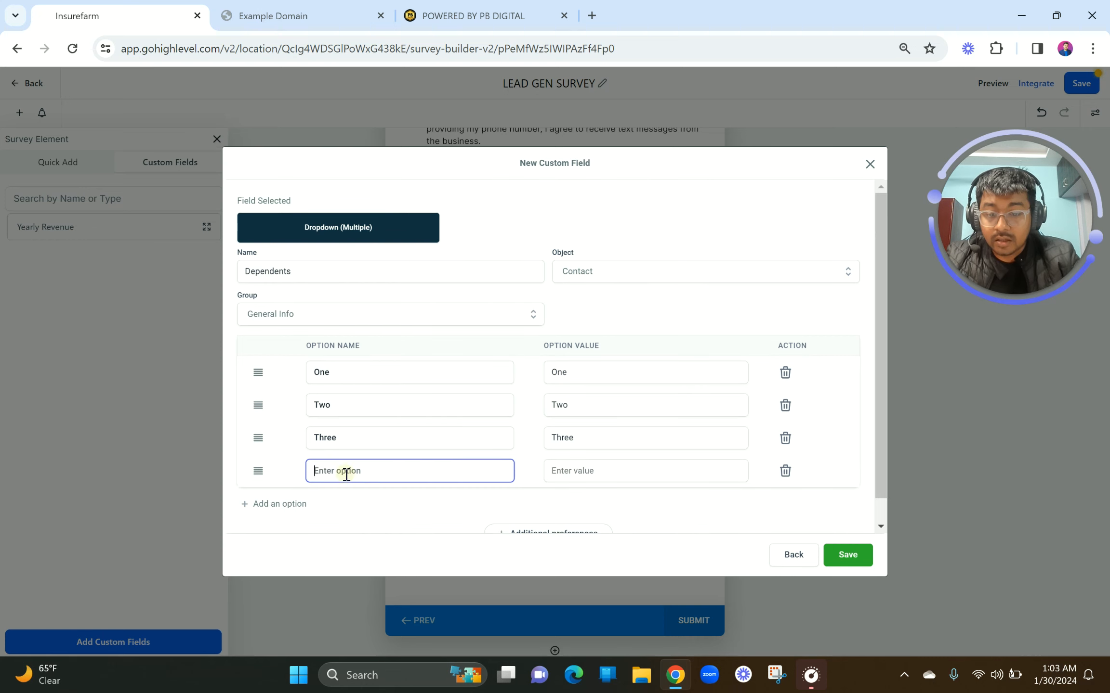
pyautogui.write('Four')
pyautogui.click(284, 505)
pyautogui.click(351, 448)
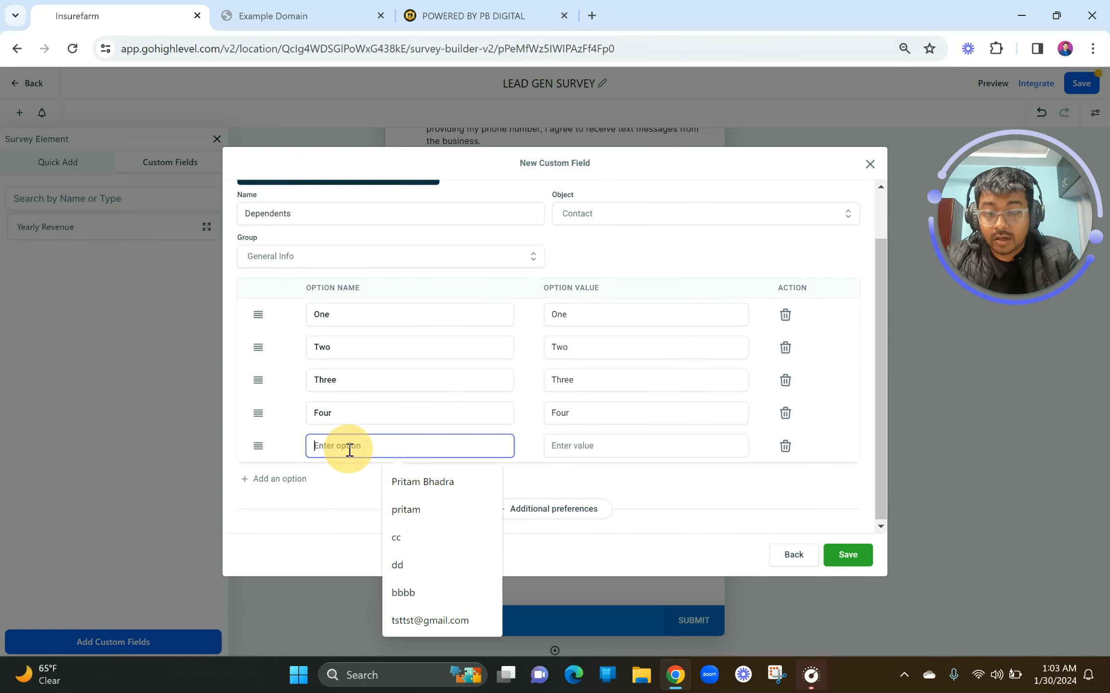
pyautogui.write('\\')
pyautogui.press('BackSpace')
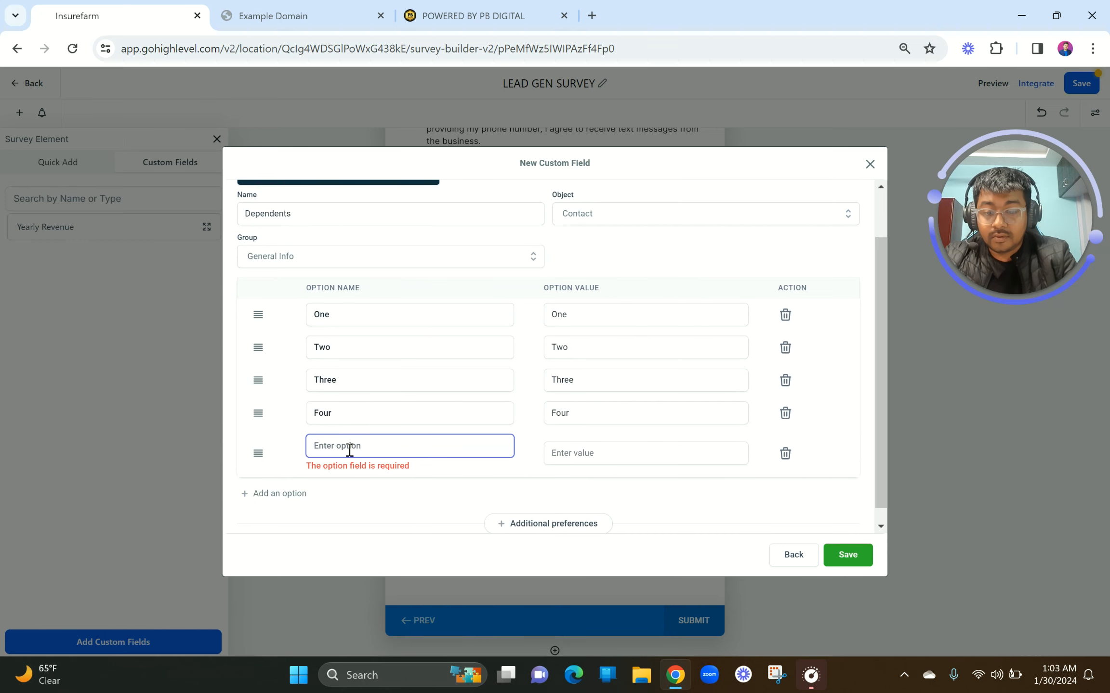
pyautogui.write('Five')
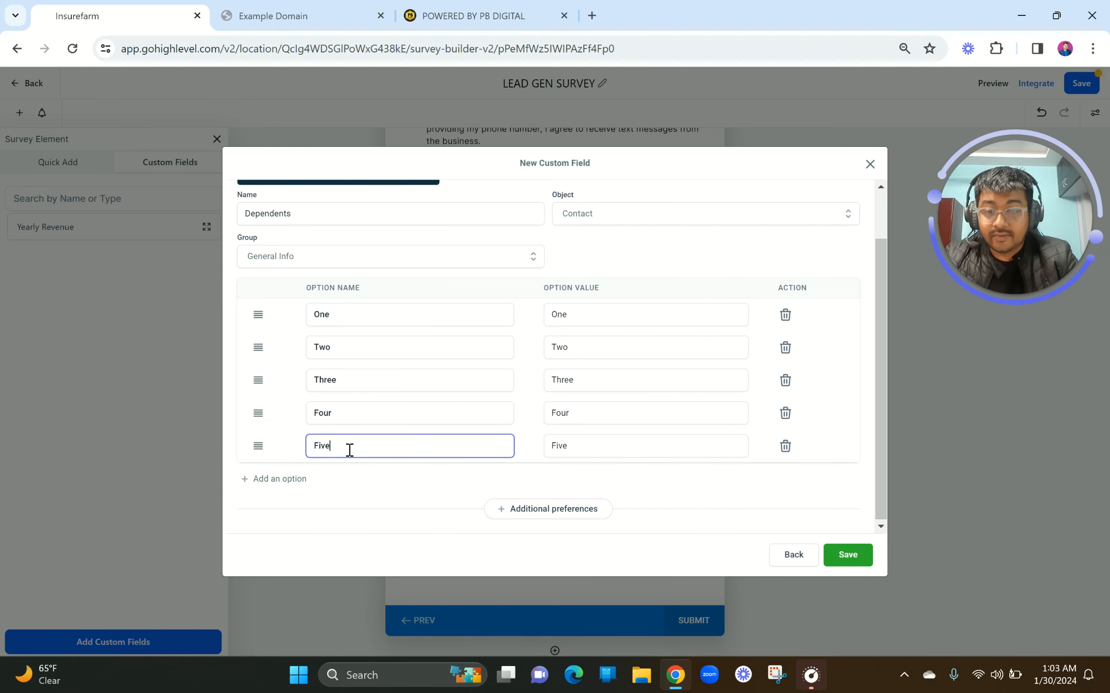
pyautogui.scroll(1, 463, 395)
pyautogui.scroll(-1, 462, 395)
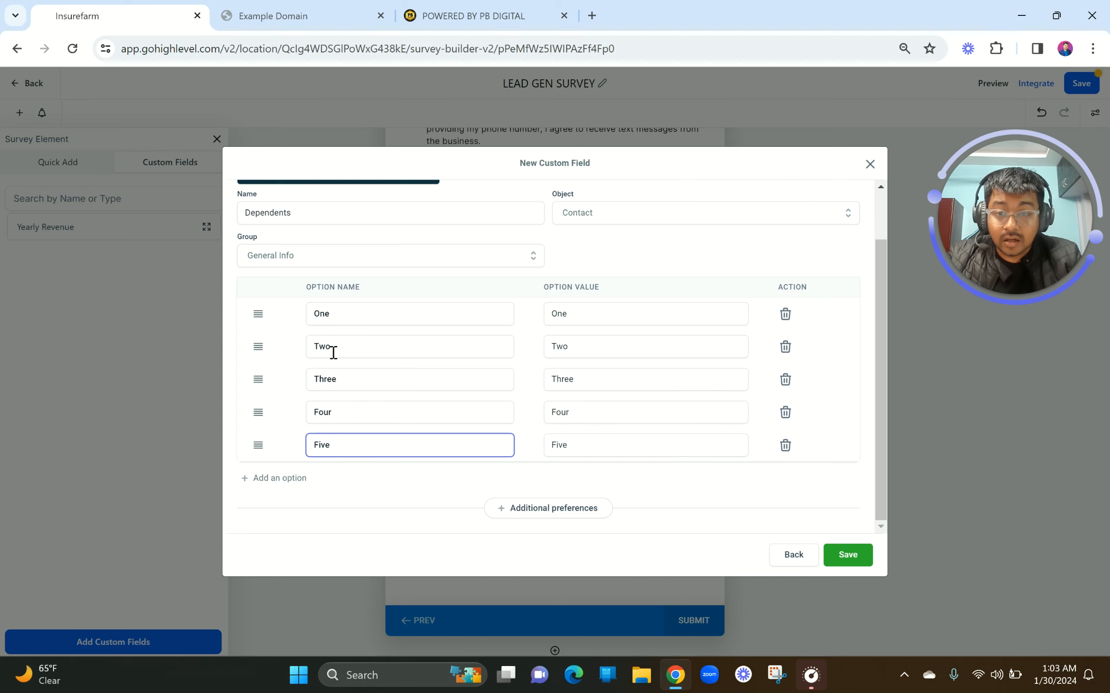
# Relabel the options Father, Mother, Daughter, Son and Pet, save, and place Dependents on Slide 2
pyautogui.moveTo(335, 316); pyautogui.dragTo(289, 344)
pyautogui.write('Fath')
pyautogui.write('Mother')
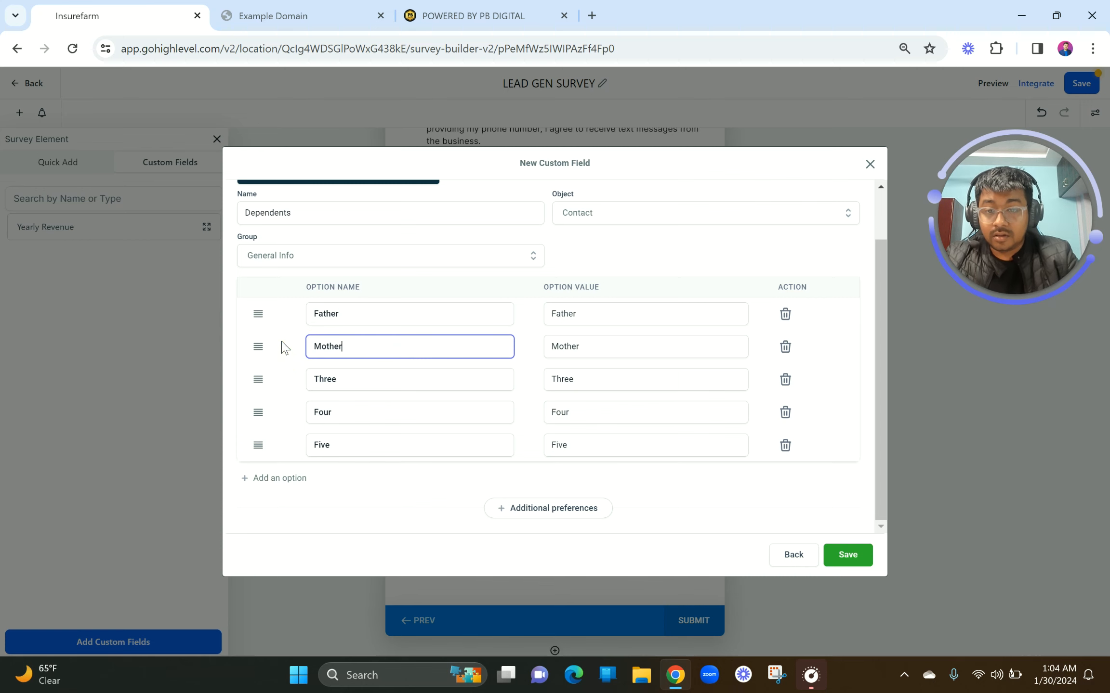
pyautogui.moveTo(344, 375); pyautogui.dragTo(298, 381)
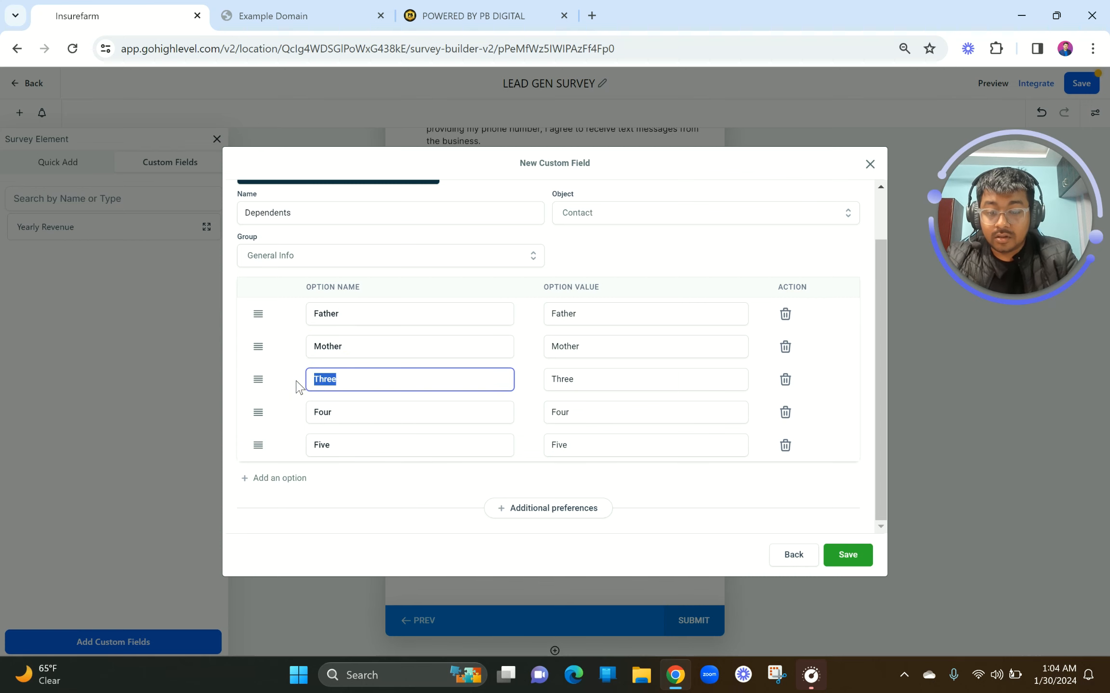
pyautogui.write('Daughter')
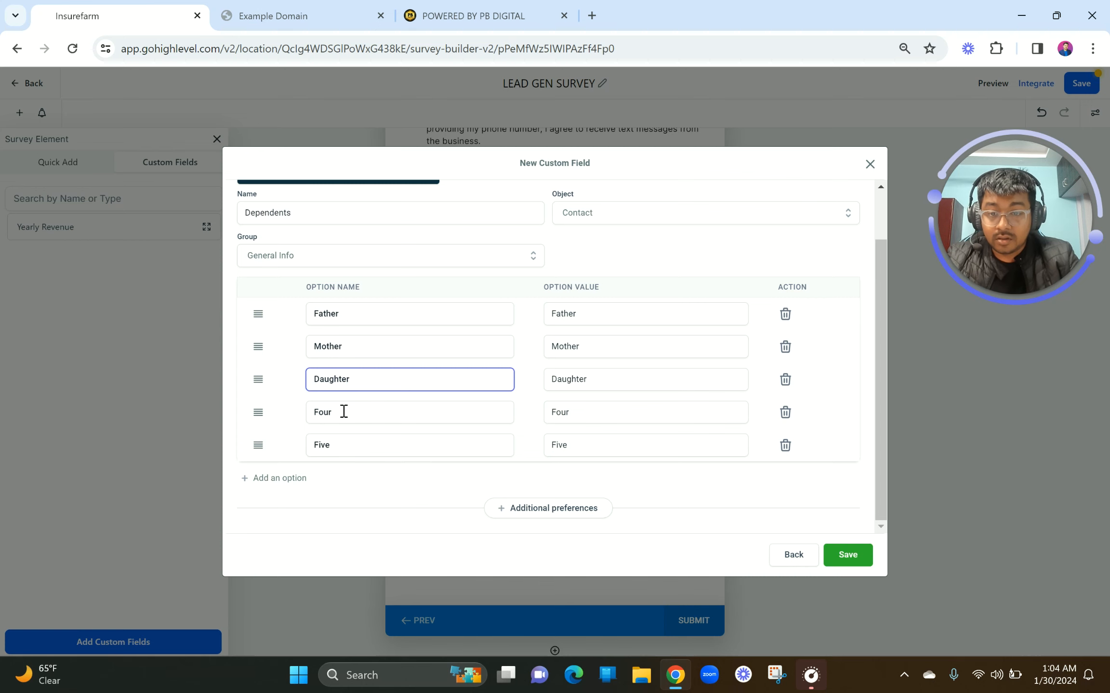
pyautogui.moveTo(342, 412); pyautogui.dragTo(317, 445)
pyautogui.write('Son')
pyautogui.press('BackSpace')
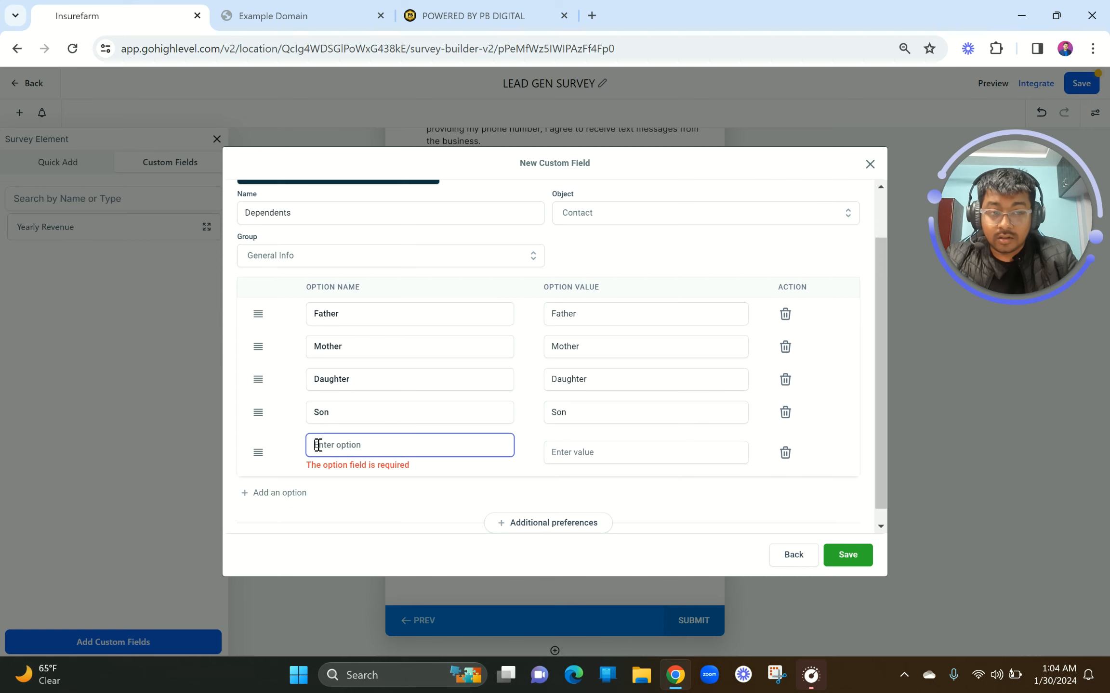
pyautogui.write('Pet')
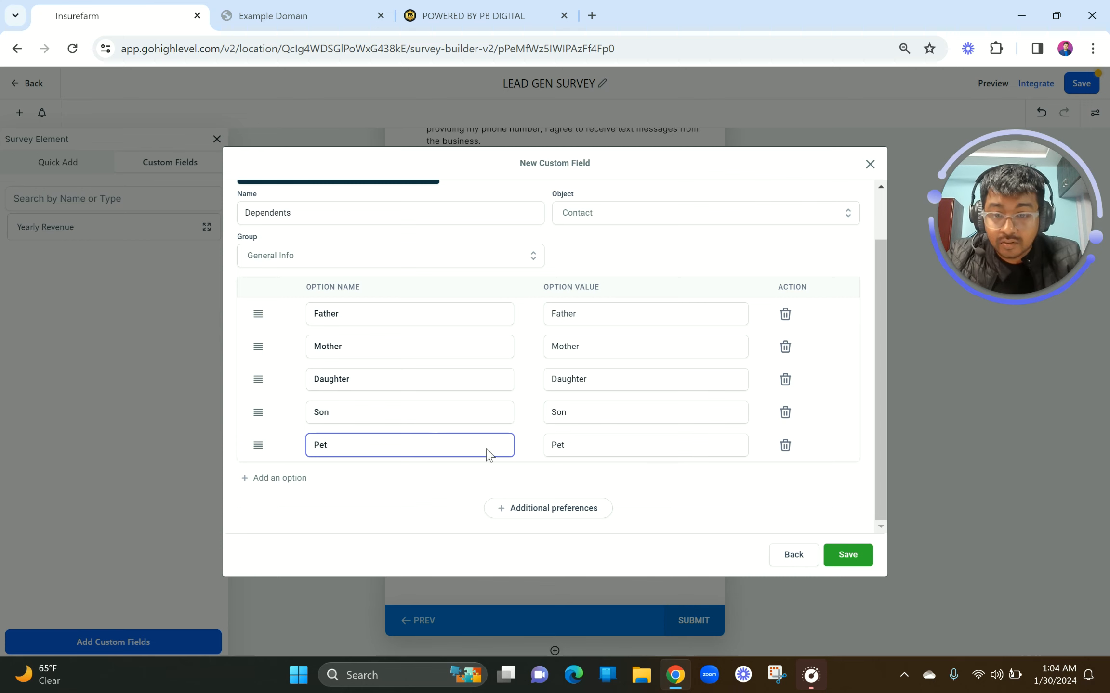
pyautogui.click(851, 561)
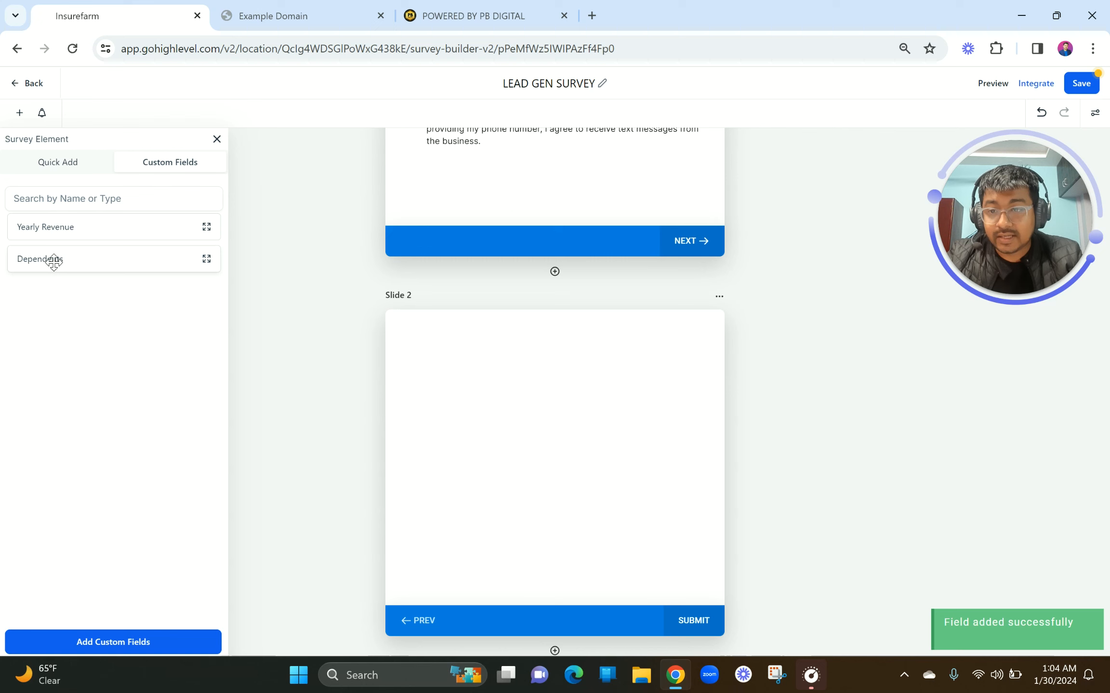
pyautogui.moveTo(54, 260); pyautogui.dragTo(522, 340)
# Select the Dependents field on Slide 2 and save the LEAD GEN SURVEY
pyautogui.click(682, 370)
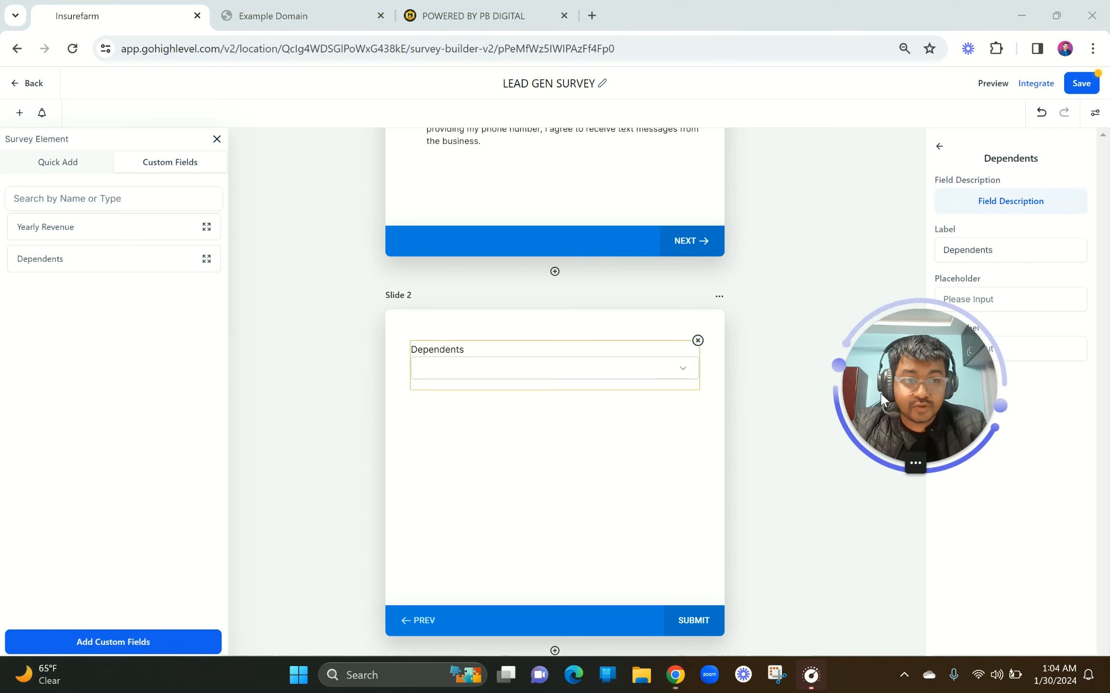
pyautogui.click(989, 85)
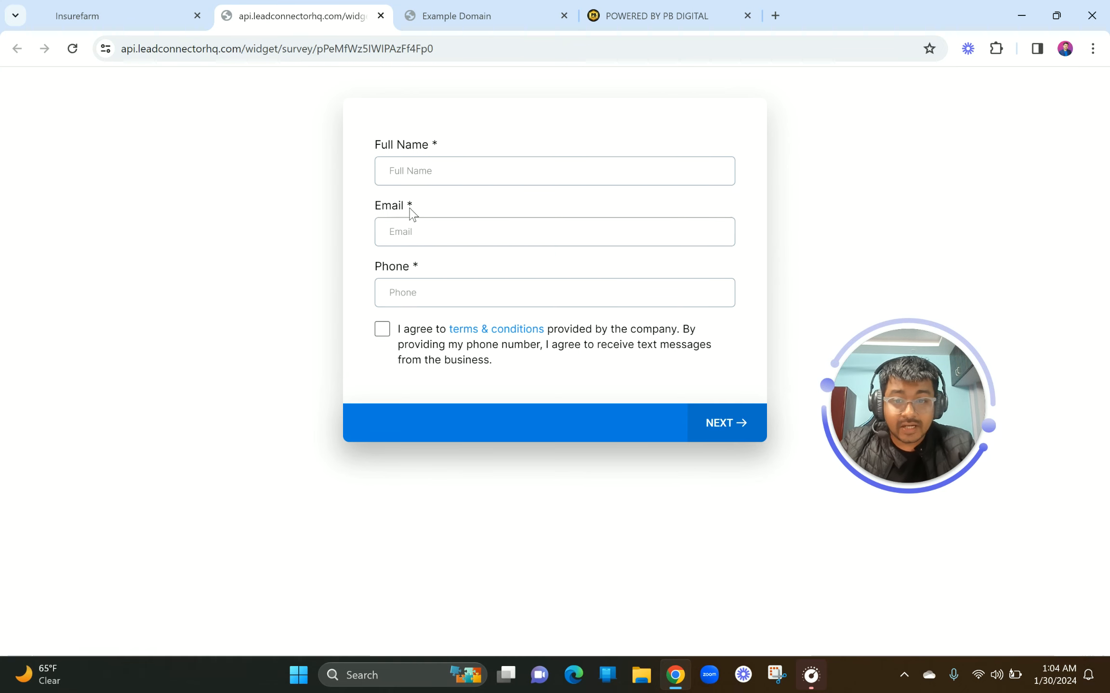
# Fill in full name, email and phone, accept the terms, and advance to the next page
pyautogui.click(432, 169)
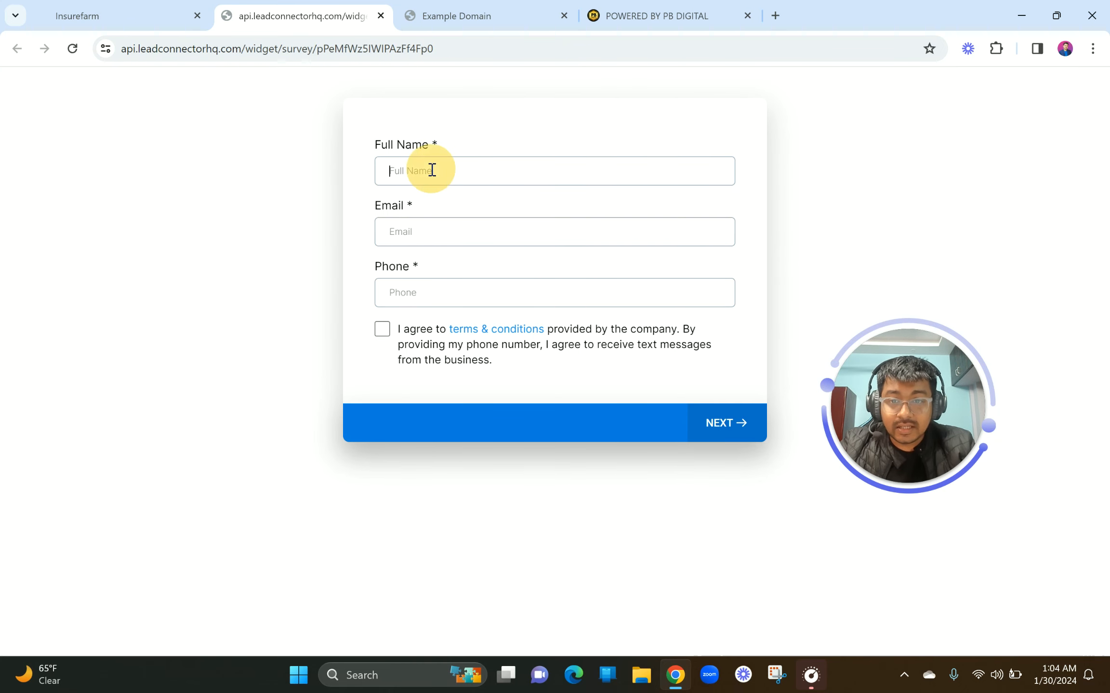
pyautogui.click(427, 240)
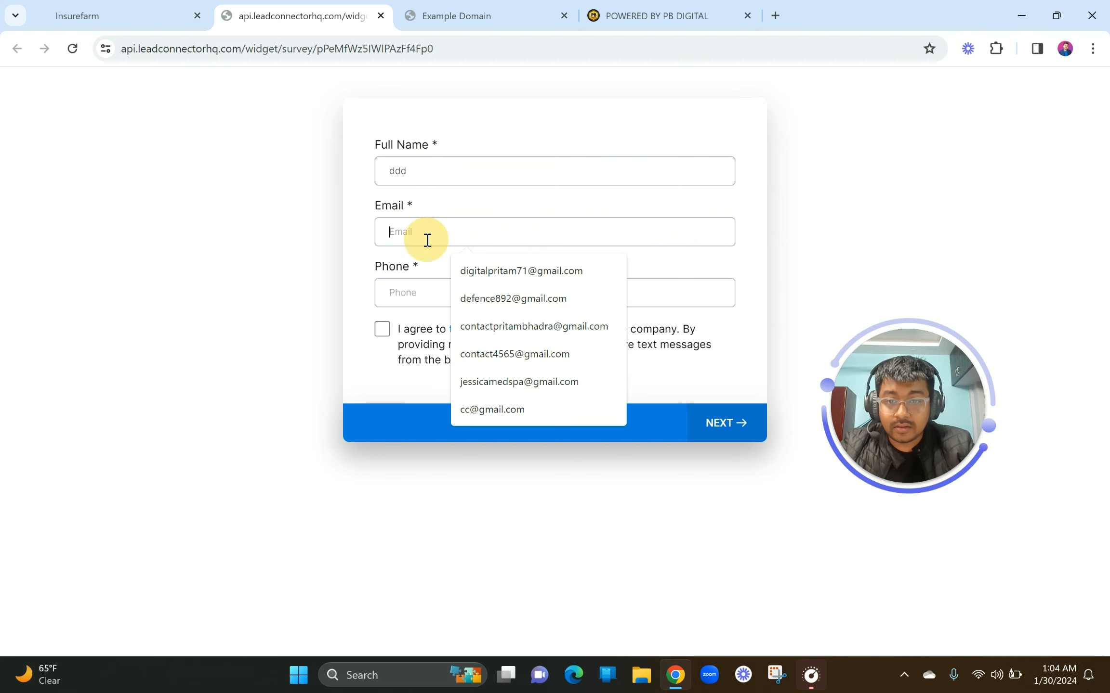
pyautogui.click(476, 265)
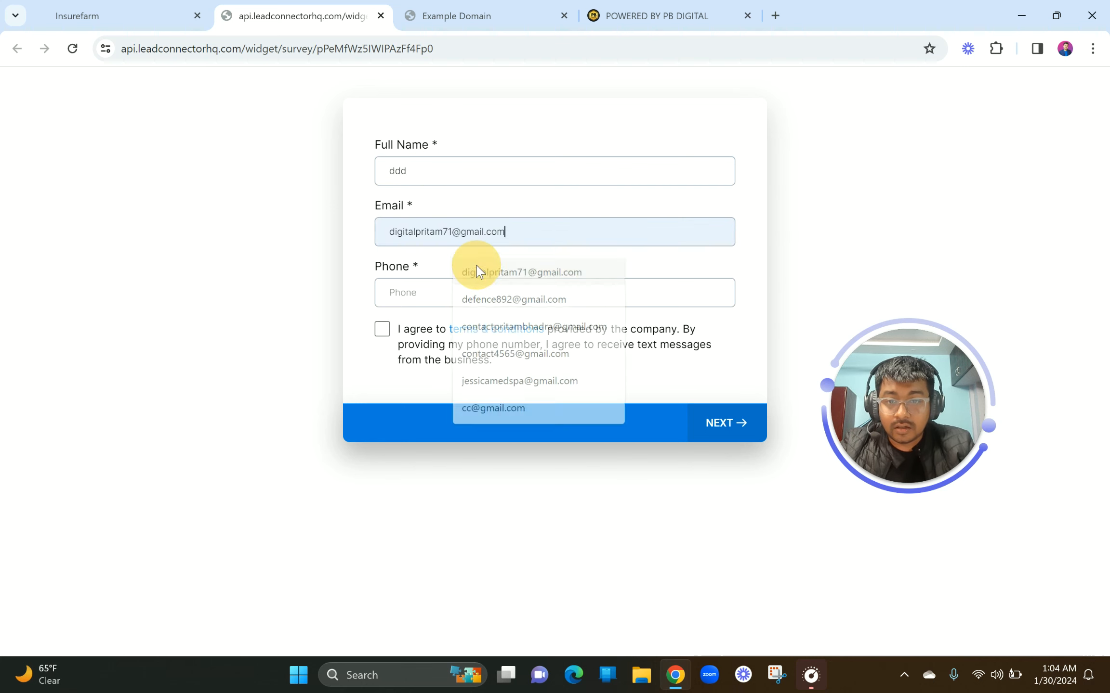
pyautogui.moveTo(510, 231); pyautogui.dragTo(380, 234)
pyautogui.click(425, 298)
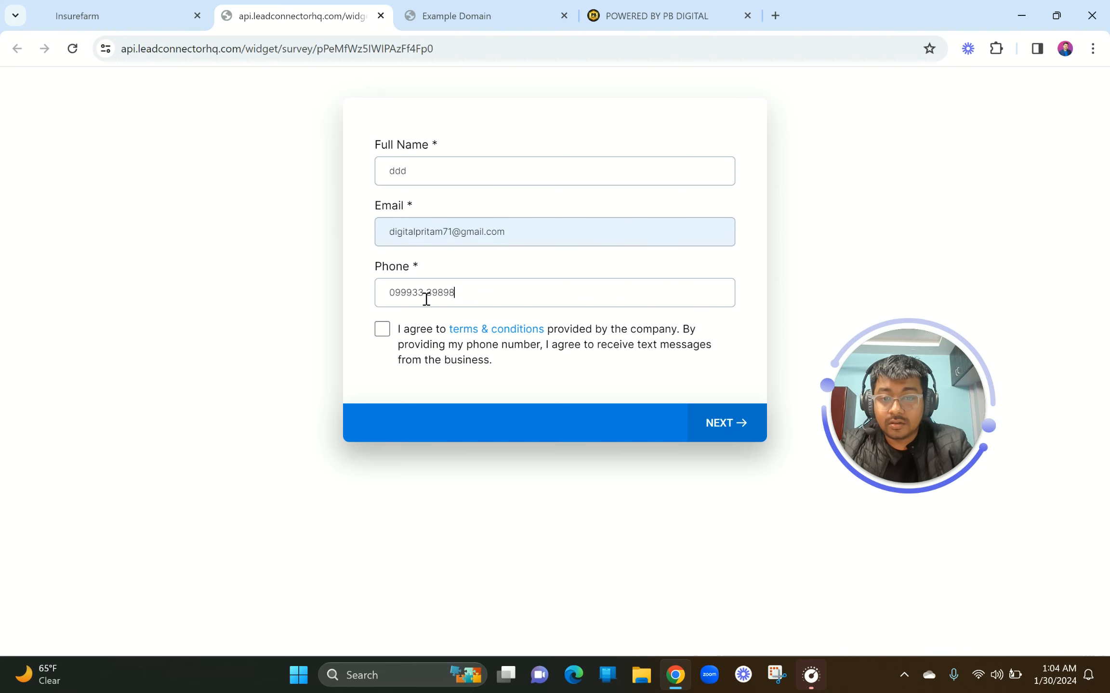
pyautogui.click(383, 331)
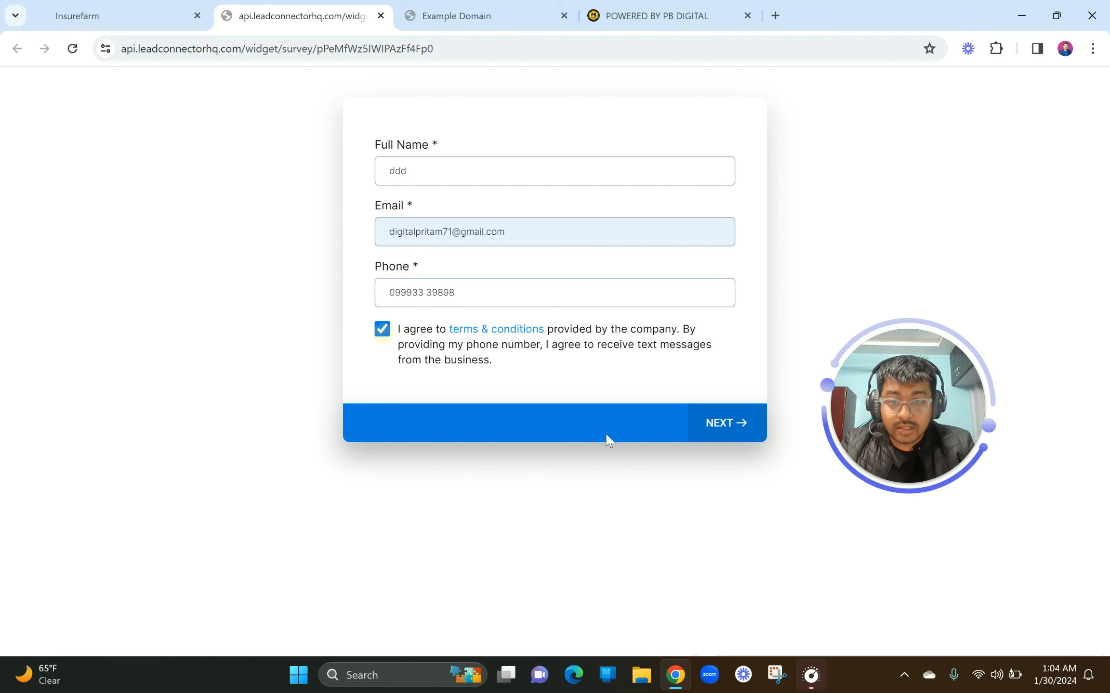
pyautogui.click(721, 426)
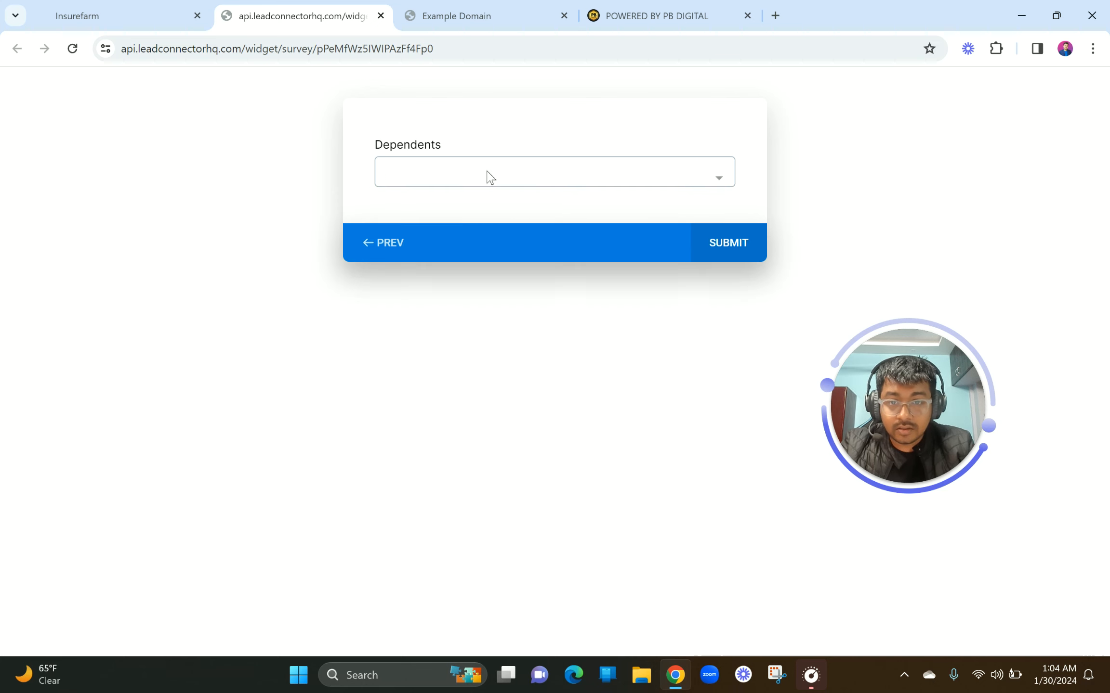
# Pick Father, Daughter and Pet as dependents, then return to the builder tab
pyautogui.click(488, 175)
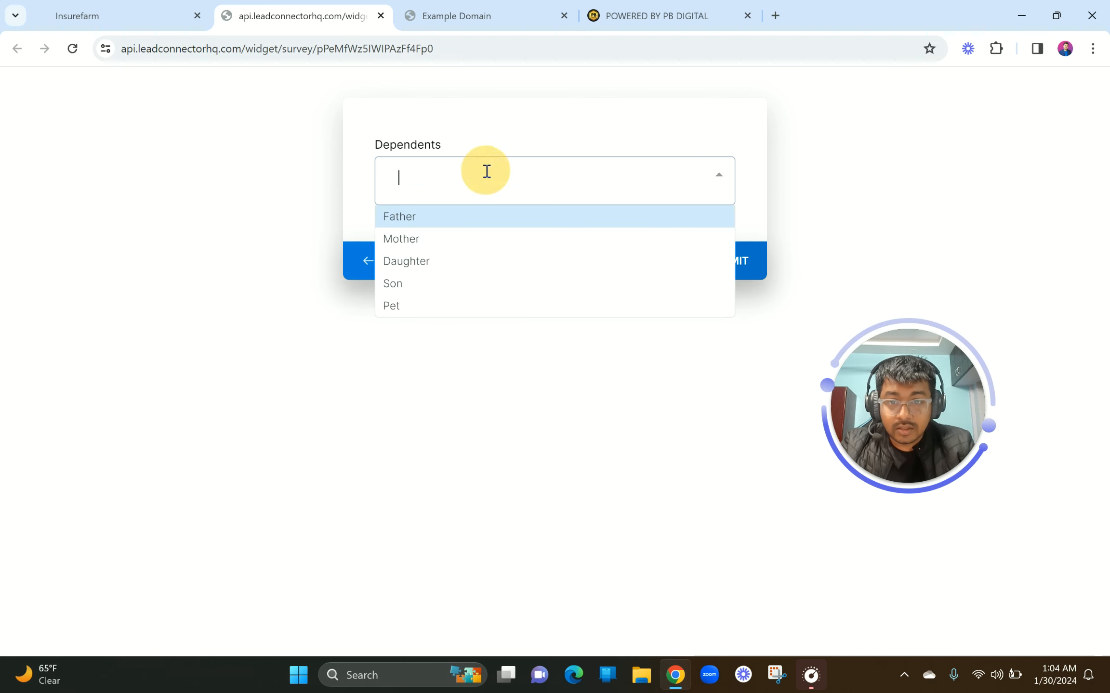
pyautogui.click(417, 220)
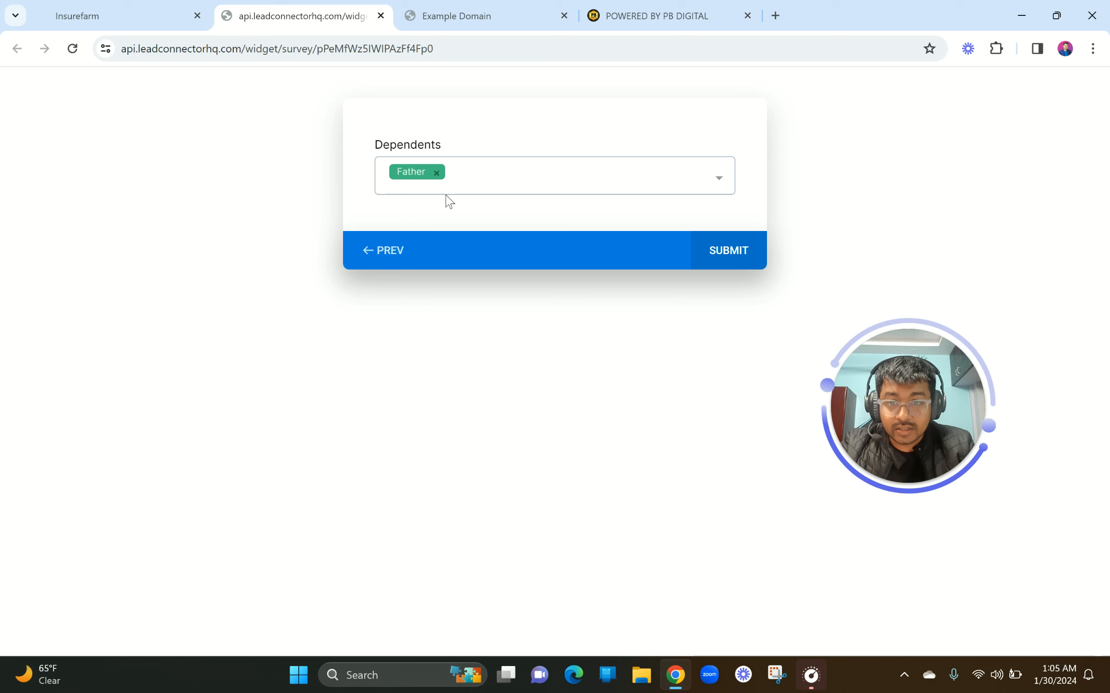
pyautogui.click(712, 184)
pyautogui.click(515, 280)
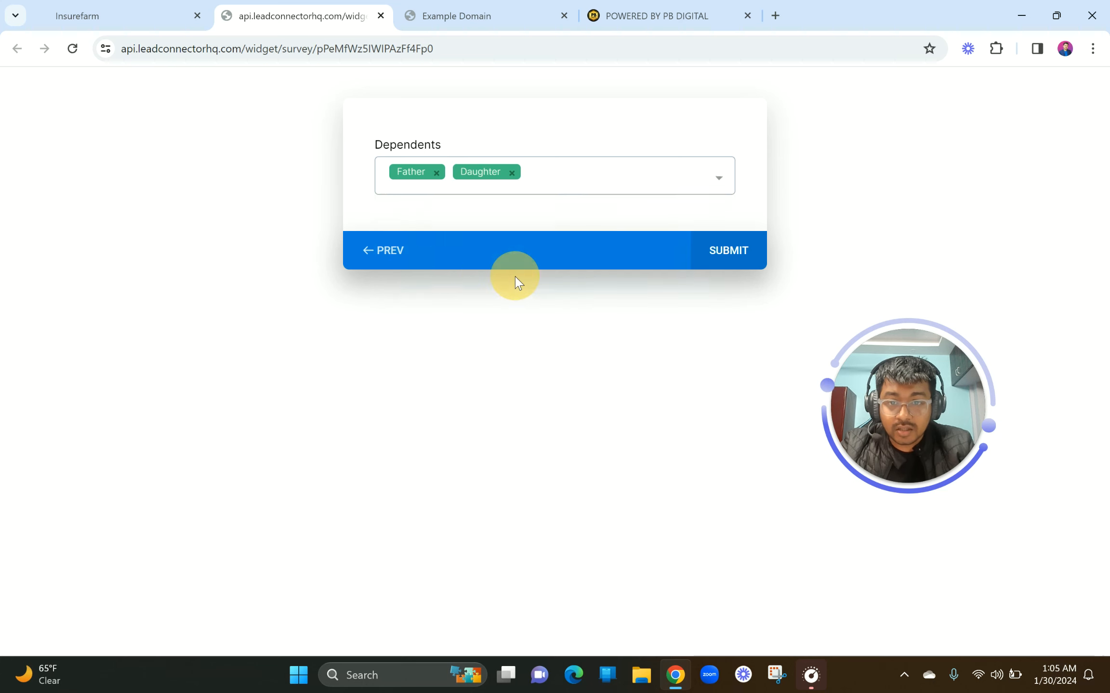
pyautogui.click(680, 188)
pyautogui.click(508, 327)
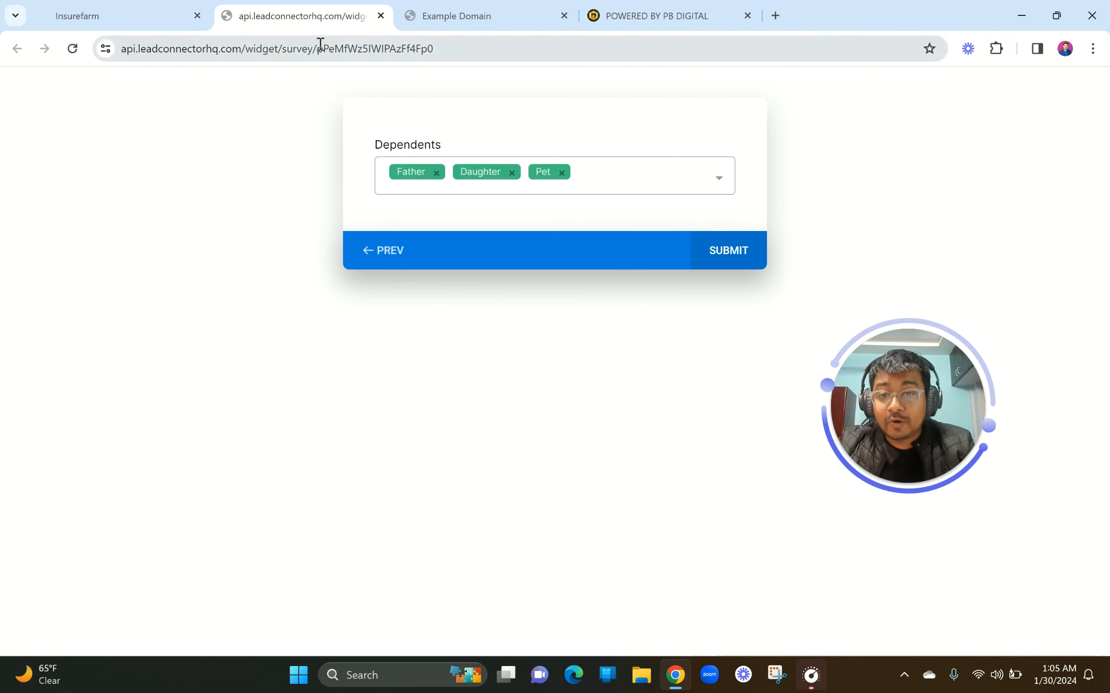
pyautogui.click(147, 11)
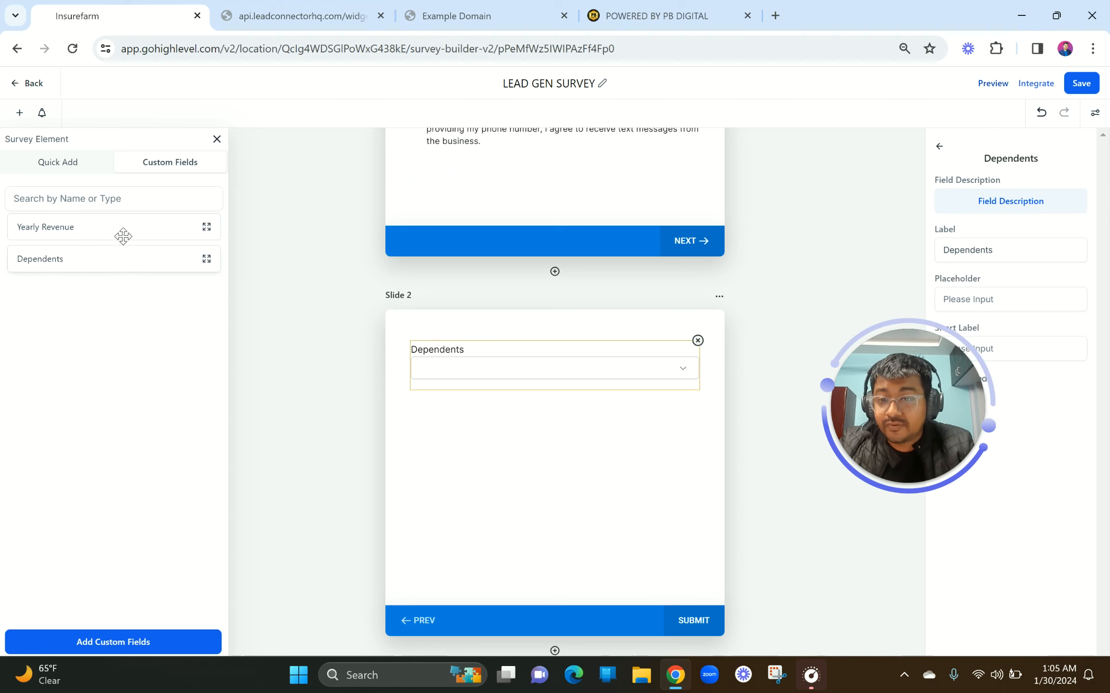
# Place Yearly Revenue on Slide 2 above Dependents and check its routing logic choices
pyautogui.click(63, 222)
pyautogui.moveTo(63, 222); pyautogui.dragTo(513, 431)
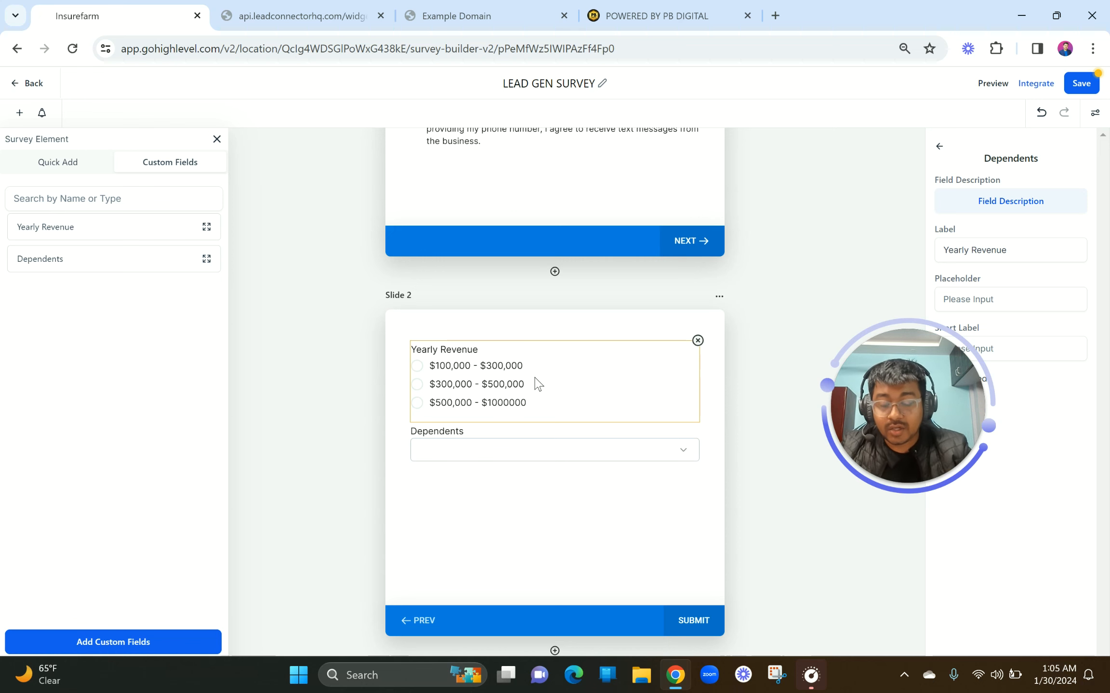
pyautogui.moveTo(909, 379); pyautogui.dragTo(756, 171)
pyautogui.click(634, 404)
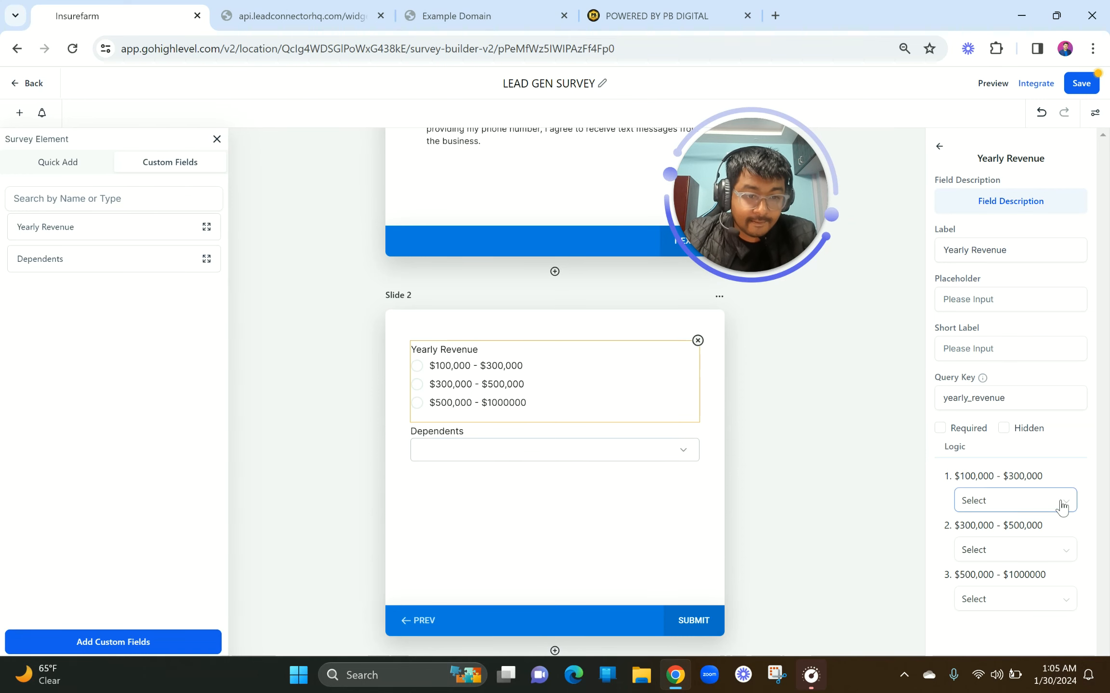
pyautogui.click(1063, 503)
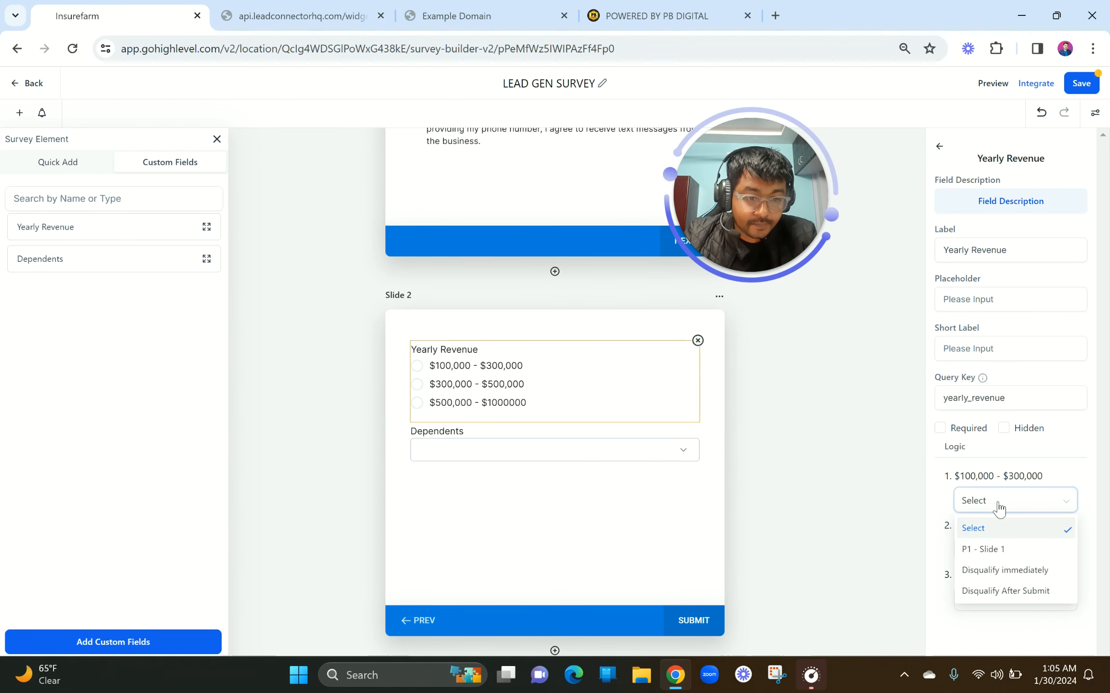
pyautogui.click(820, 572)
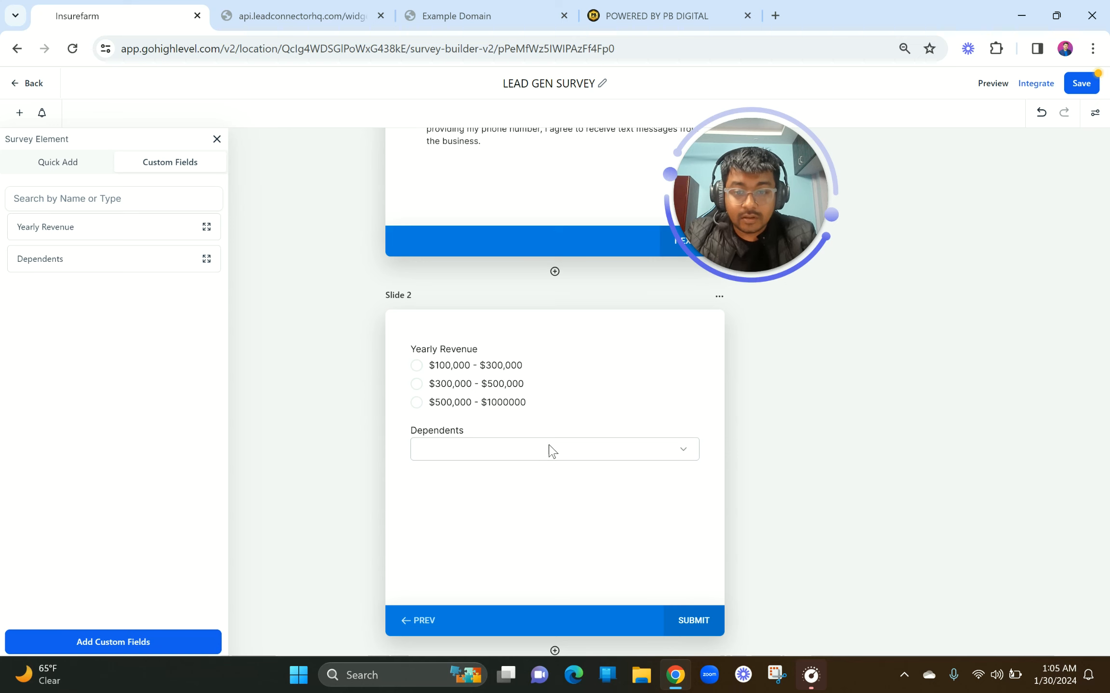
# Add a new Slide 3 and move the Dependents question onto it
pyautogui.scroll(-2, 573, 515)
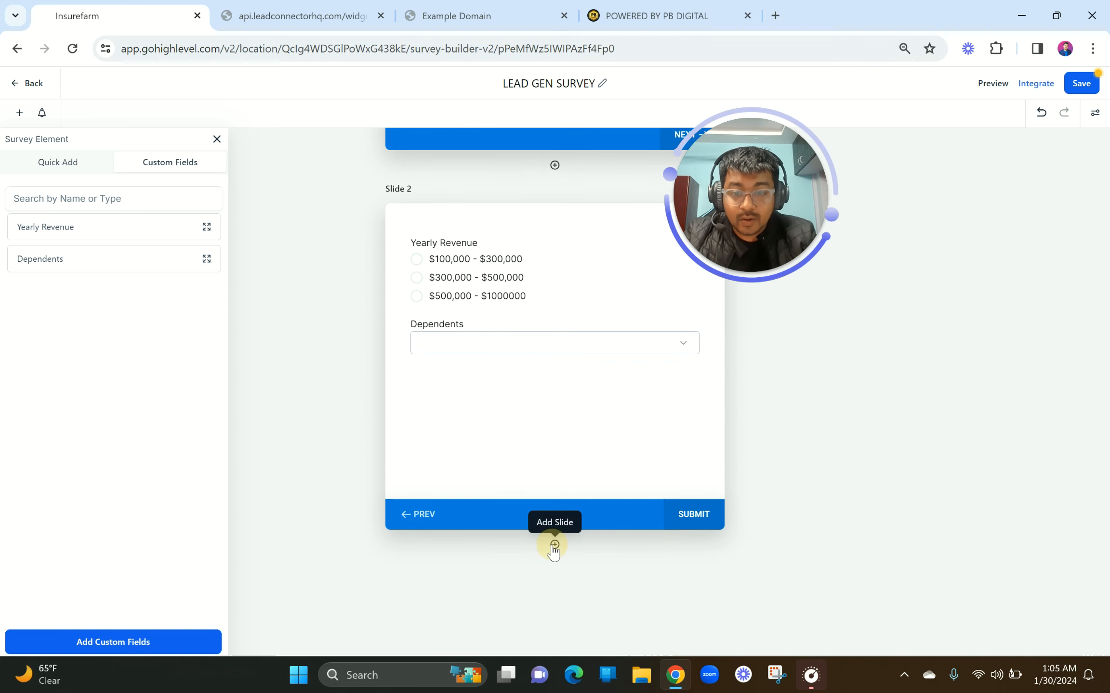
pyautogui.click(554, 545)
pyautogui.scroll(-1, 555, 545)
pyautogui.moveTo(500, 299); pyautogui.dragTo(513, 589)
pyautogui.scroll(-5, 513, 589)
pyautogui.scroll(5, 514, 588)
pyautogui.scroll(-1, 513, 588)
pyautogui.scroll(3, 513, 589)
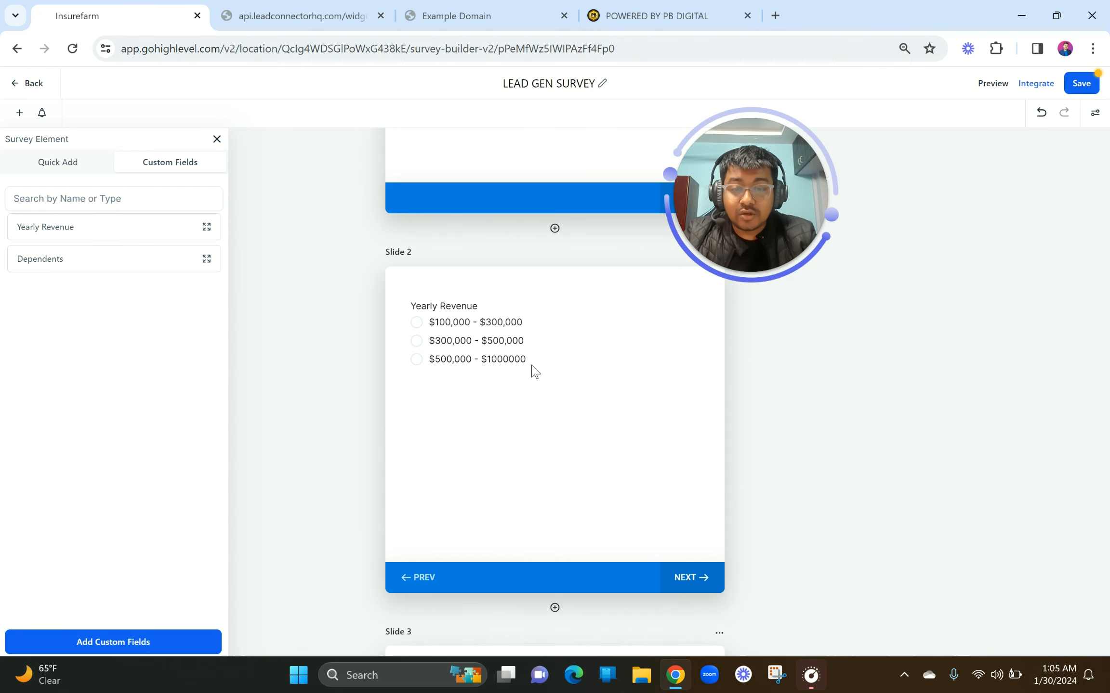
# Select the Yearly Revenue question left on Slide 2 to view its settings
pyautogui.click(419, 336)
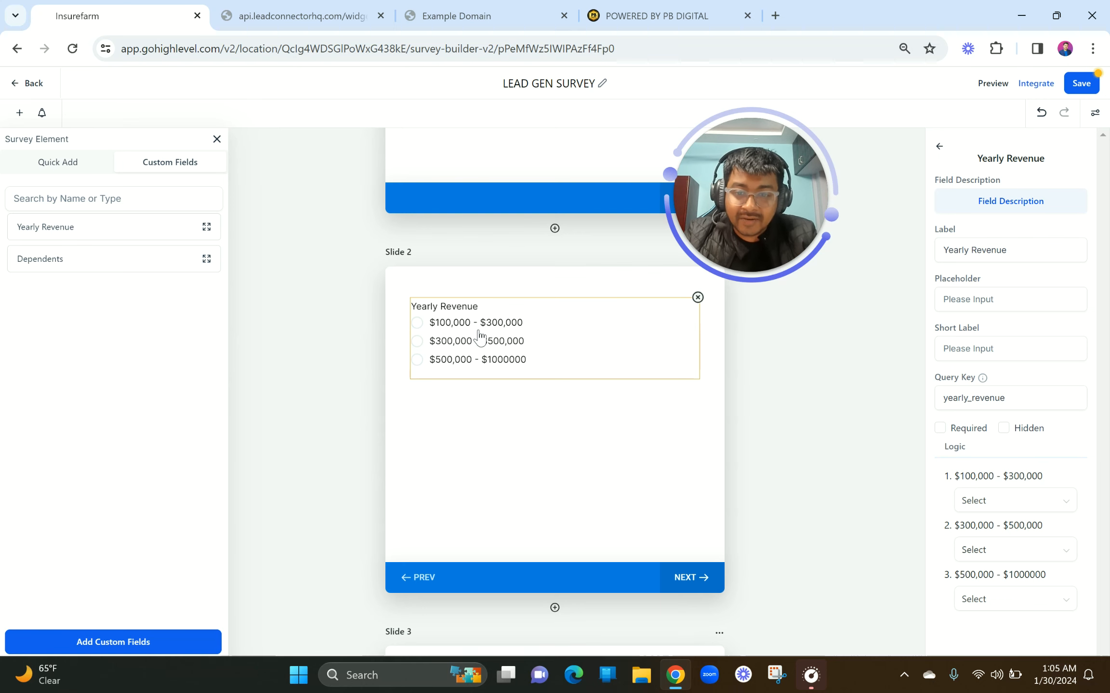
pyautogui.scroll(-4, 479, 338)
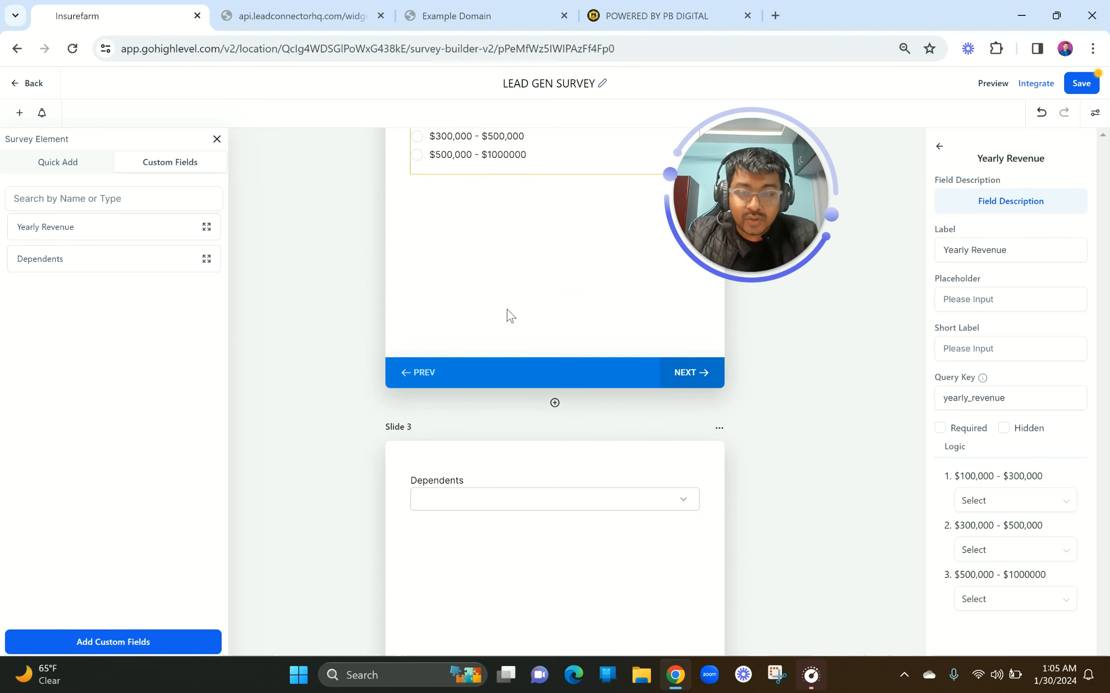
pyautogui.scroll(2, 505, 315)
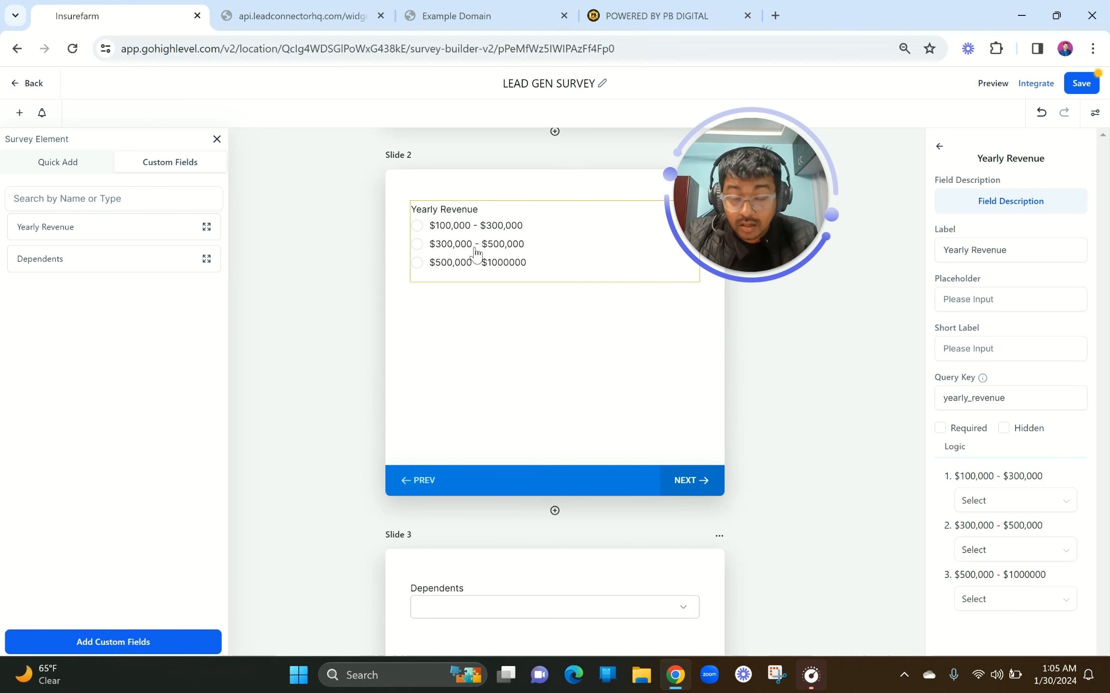
pyautogui.moveTo(733, 184)
pyautogui.moveTo(733, 182); pyautogui.dragTo(123, 350)
pyautogui.scroll(-1, 611, 344)
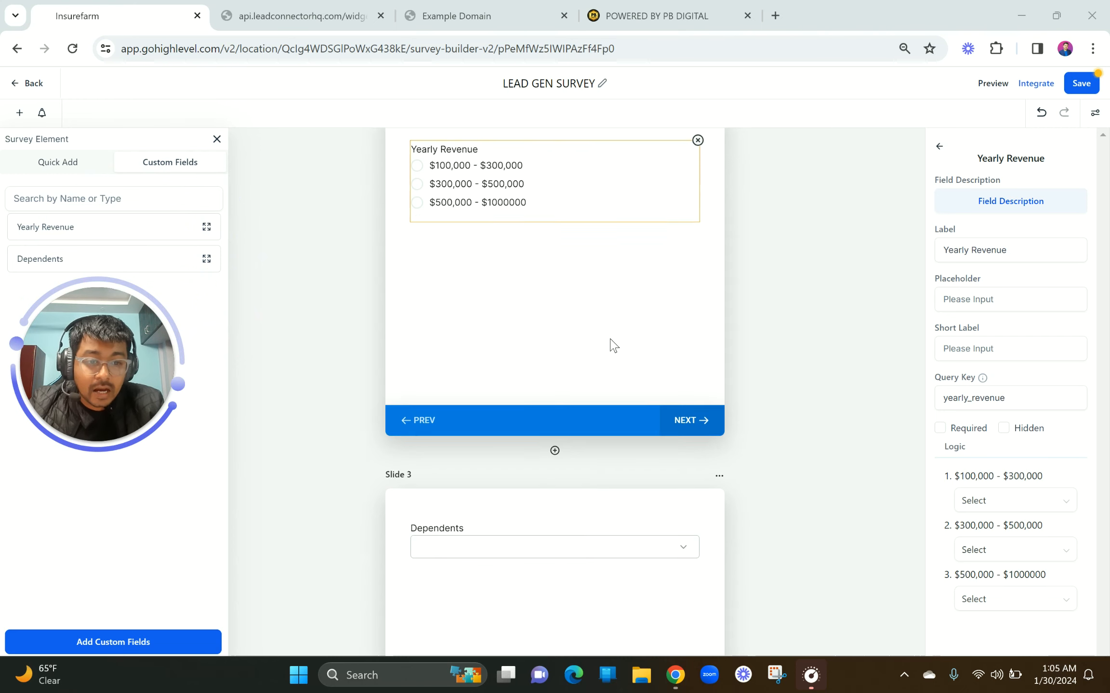
pyautogui.scroll(2, 611, 344)
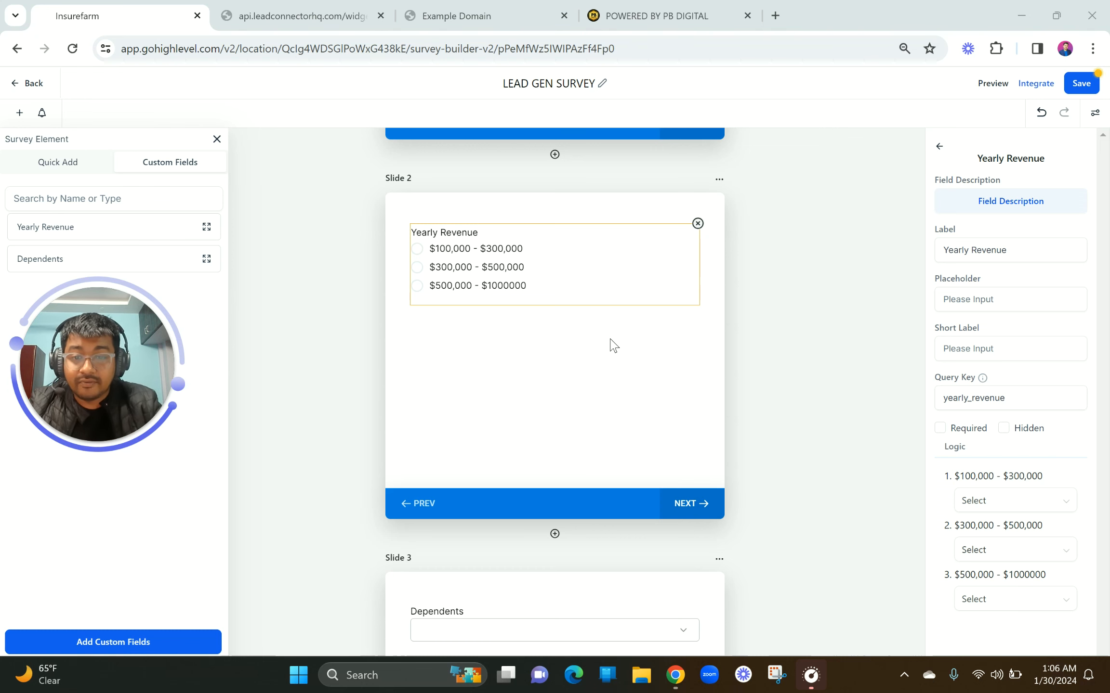
# Route the $100,000 - $300,000 Yearly Revenue answer to Disqualify immediately
pyautogui.scroll(-1, 612, 345)
pyautogui.click(512, 221)
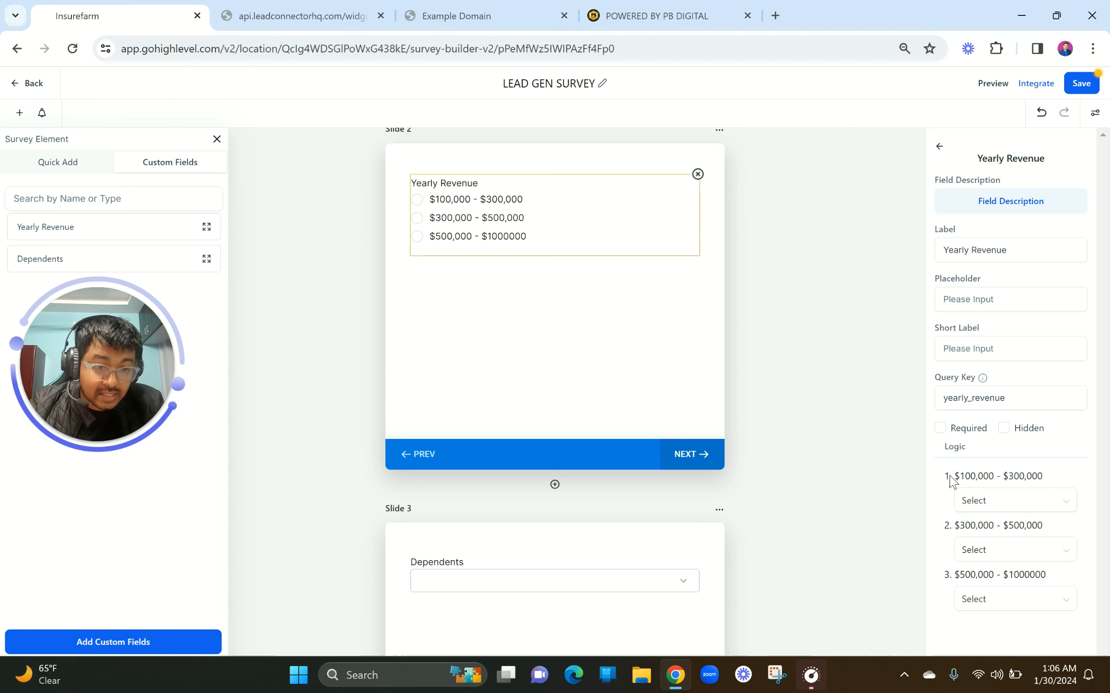
pyautogui.scroll(4, 1007, 555)
pyautogui.scroll(-1, 1006, 556)
pyautogui.hscroll(1, 1006, 556)
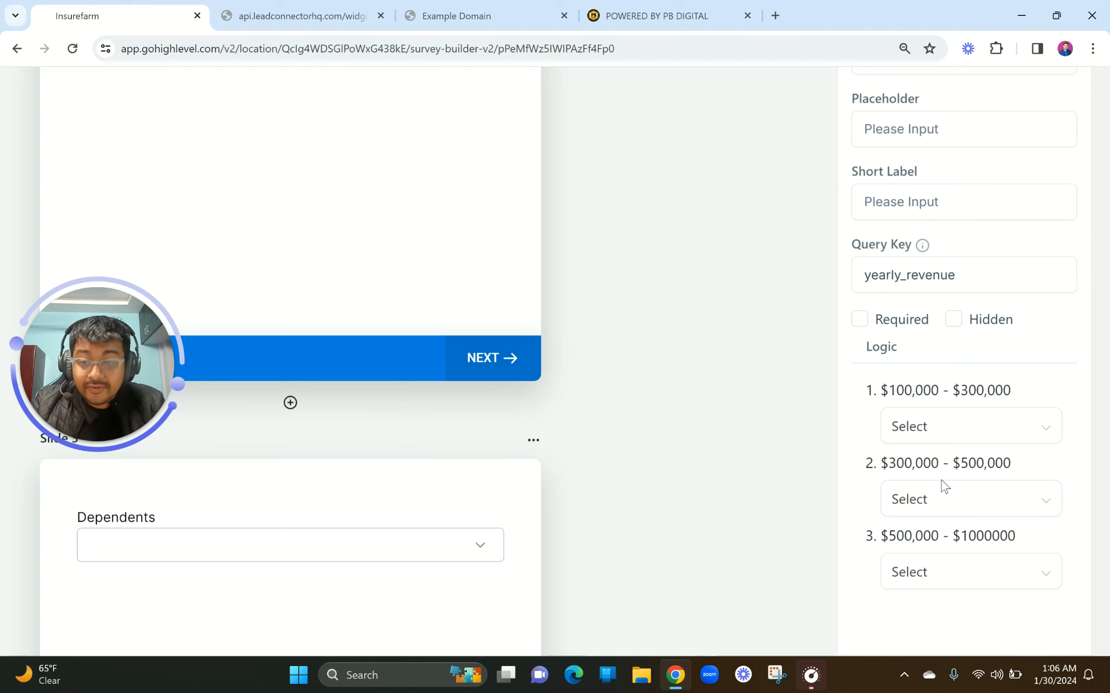
pyautogui.click(923, 428)
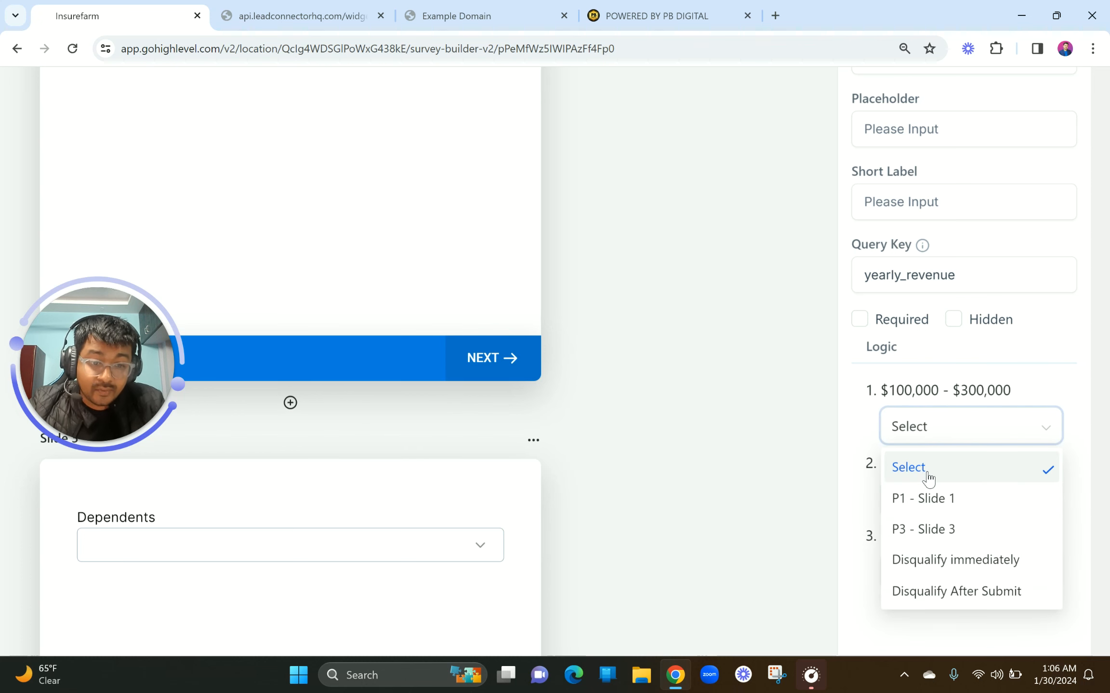
pyautogui.click(949, 571)
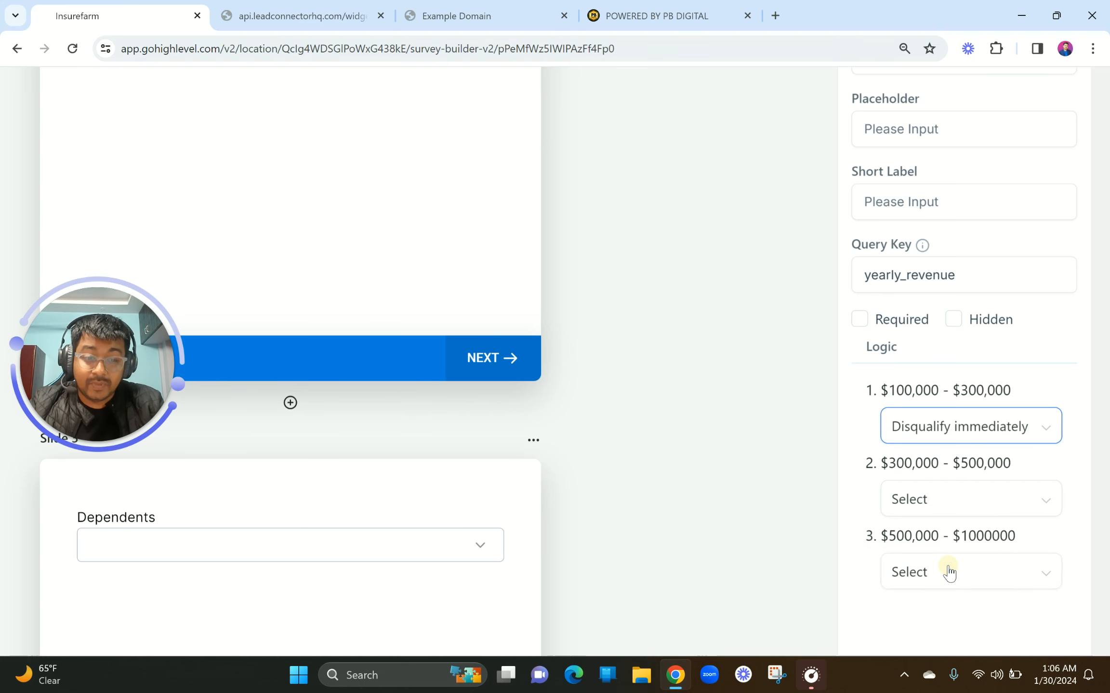
pyautogui.hotkey('ctrl', '-')
pyautogui.hotkey('ctrl', '-')
pyautogui.hotkey('ctrl', '-')
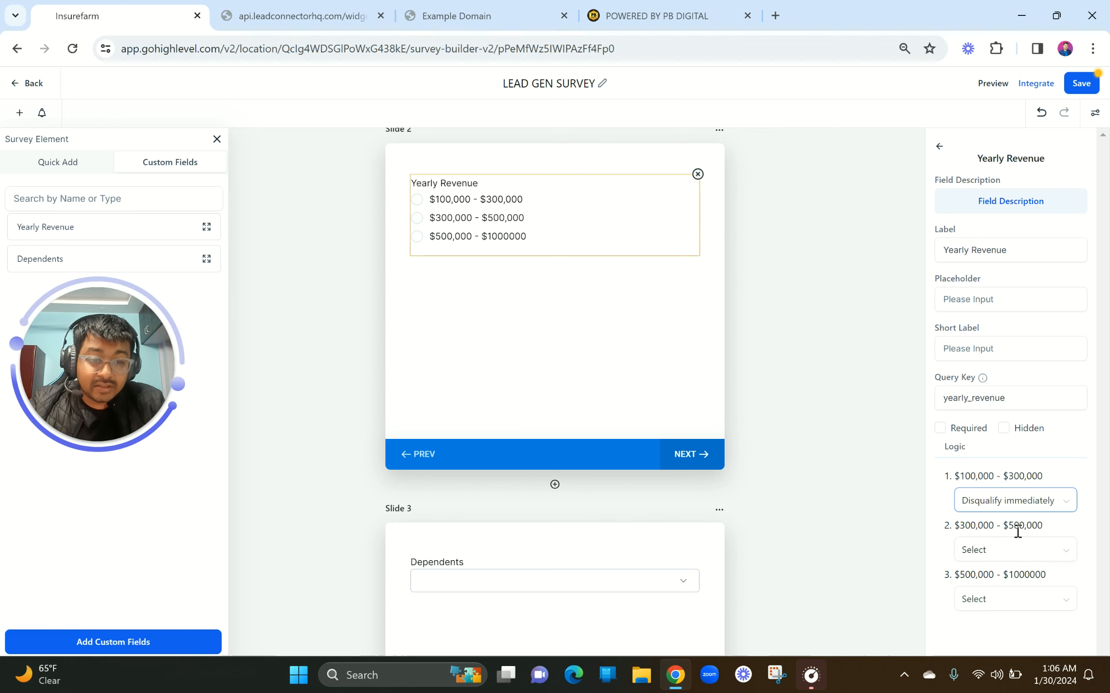
# Leave the $300,000 - $500,000 routing unchanged and deselect the Yearly Revenue question
pyautogui.click(995, 559)
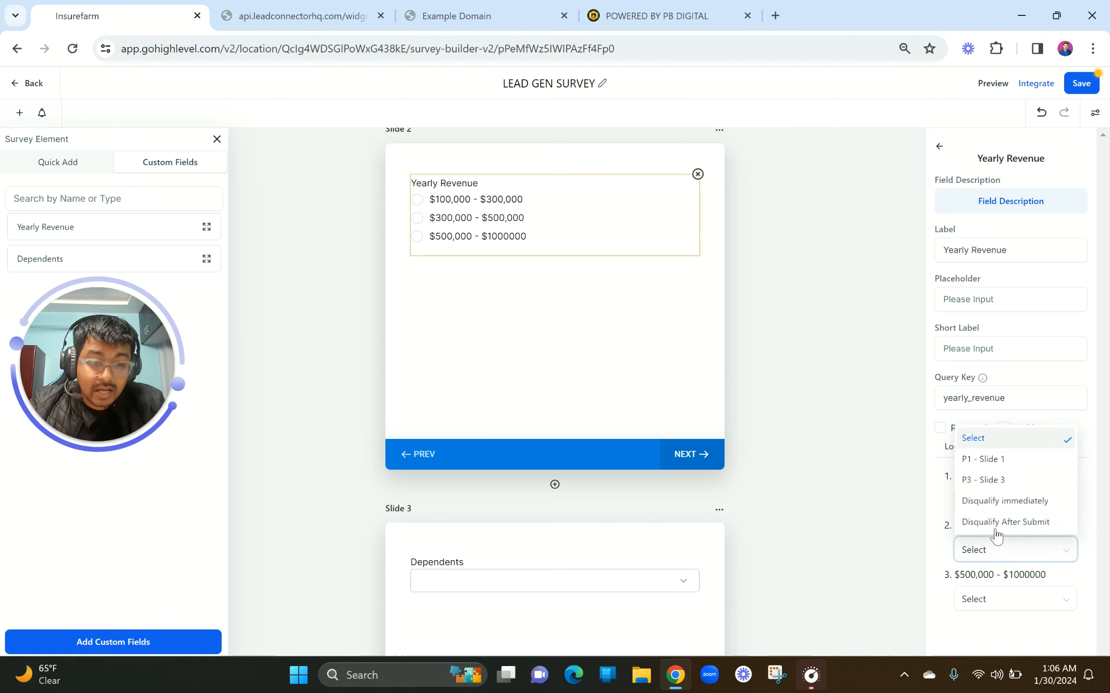
pyautogui.click(905, 531)
pyautogui.click(899, 530)
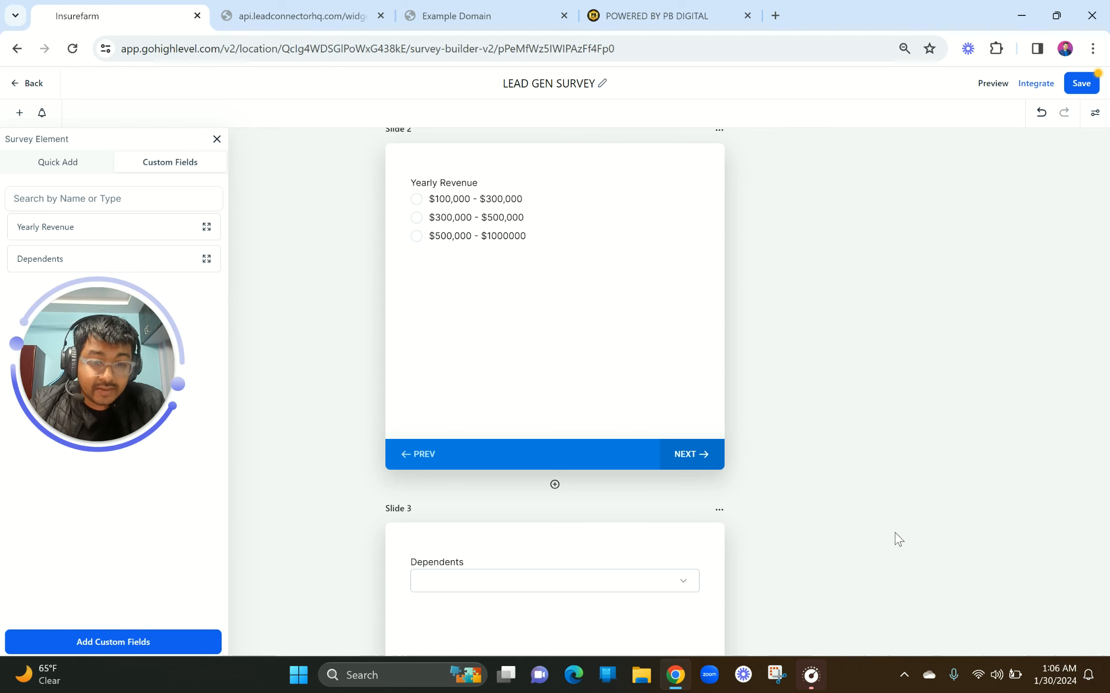
pyautogui.click(469, 224)
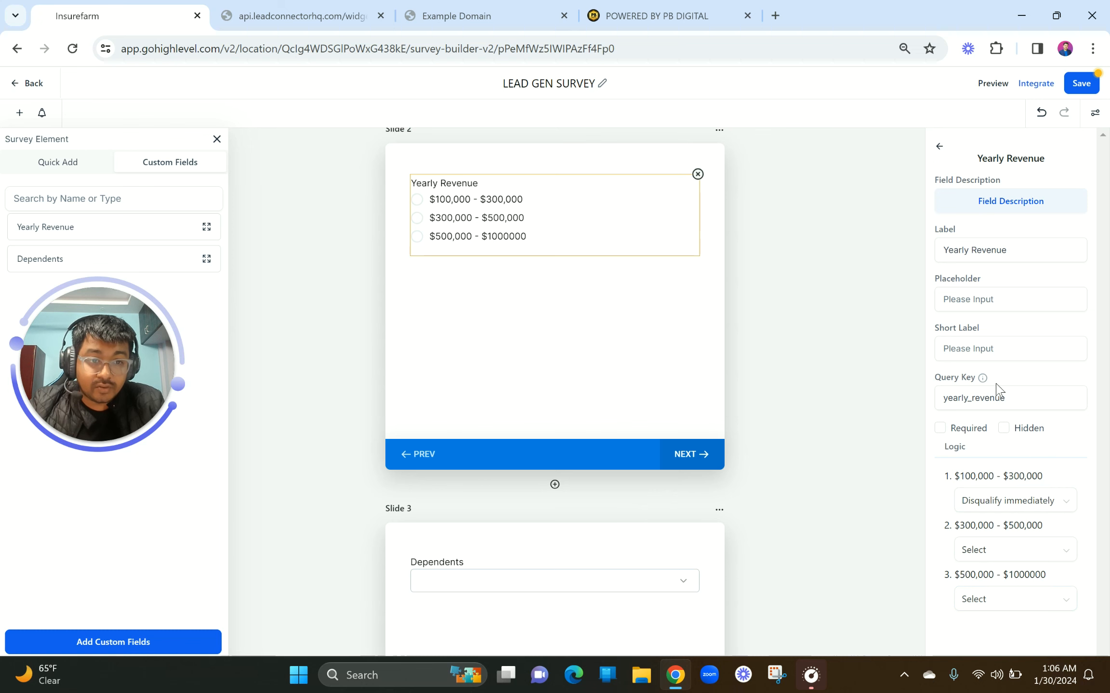
pyautogui.click(547, 439)
pyautogui.scroll(-5, 547, 438)
# Tick Required on both the Dependents and Yearly Revenue questions
pyautogui.click(487, 316)
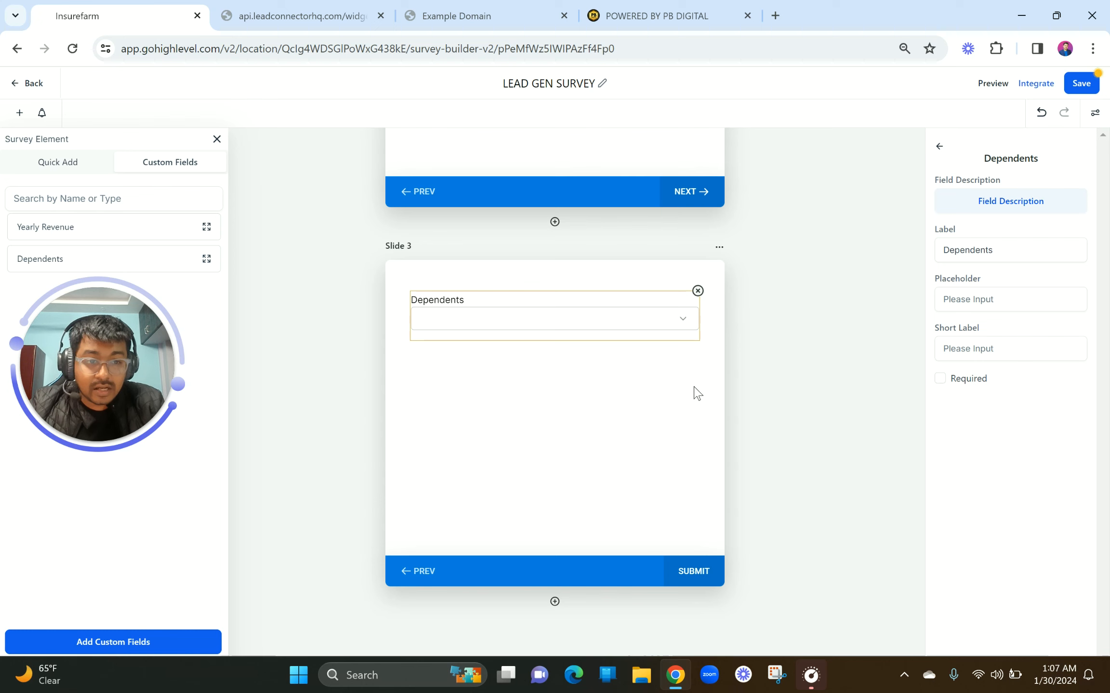
pyautogui.click(940, 379)
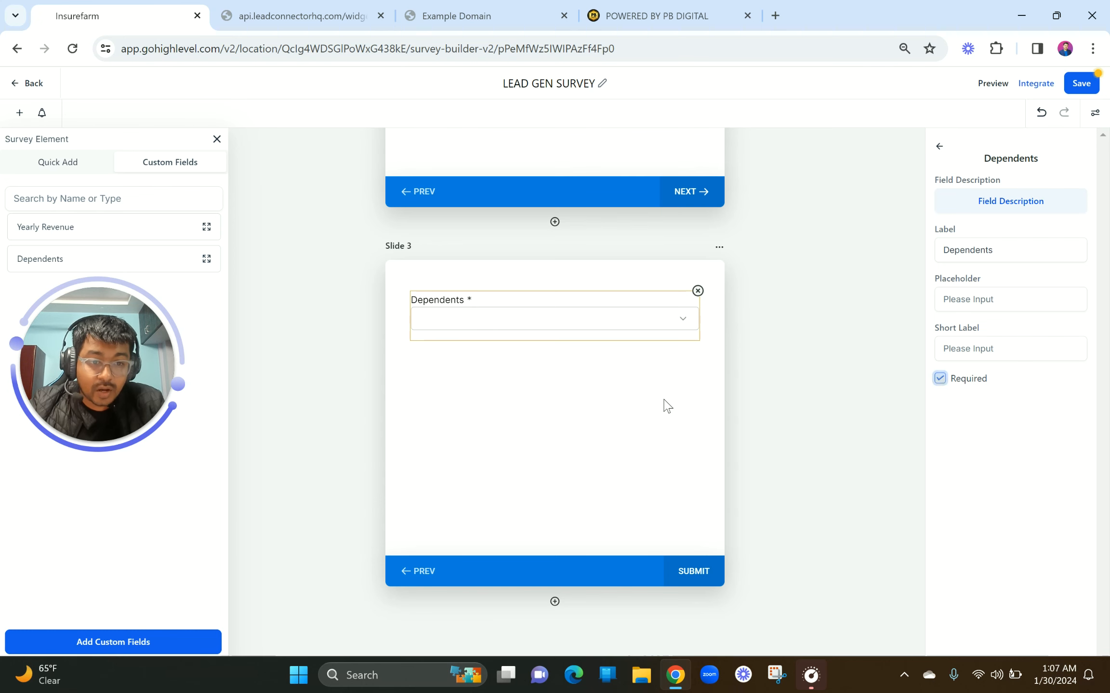
pyautogui.scroll(7, 667, 366)
pyautogui.click(521, 278)
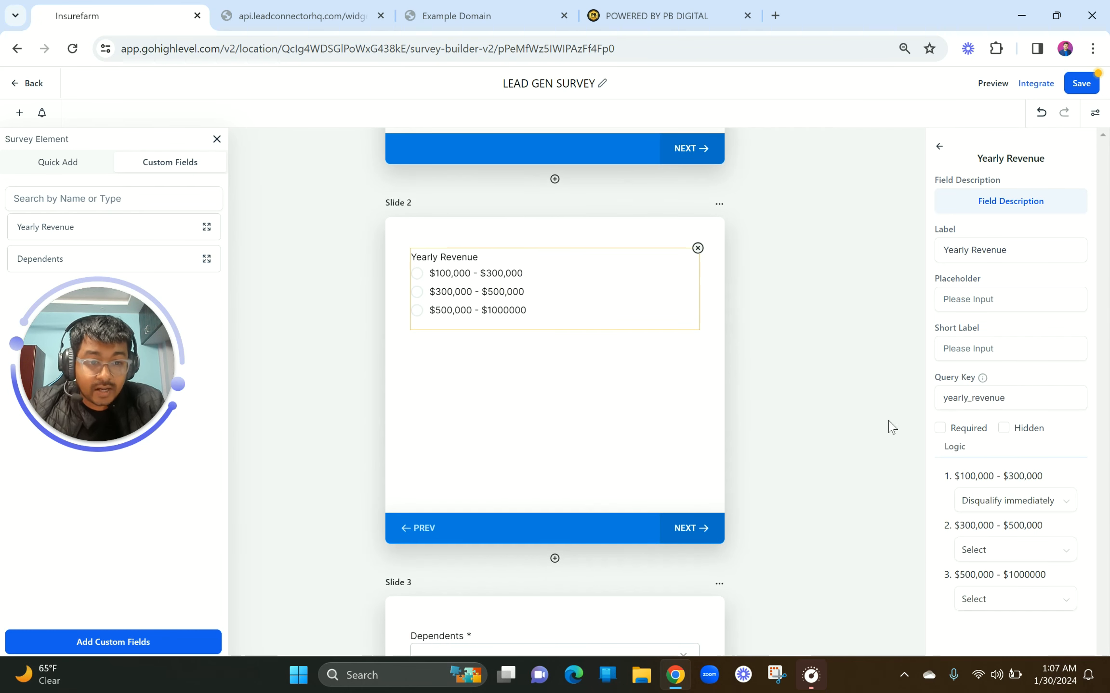
pyautogui.click(939, 428)
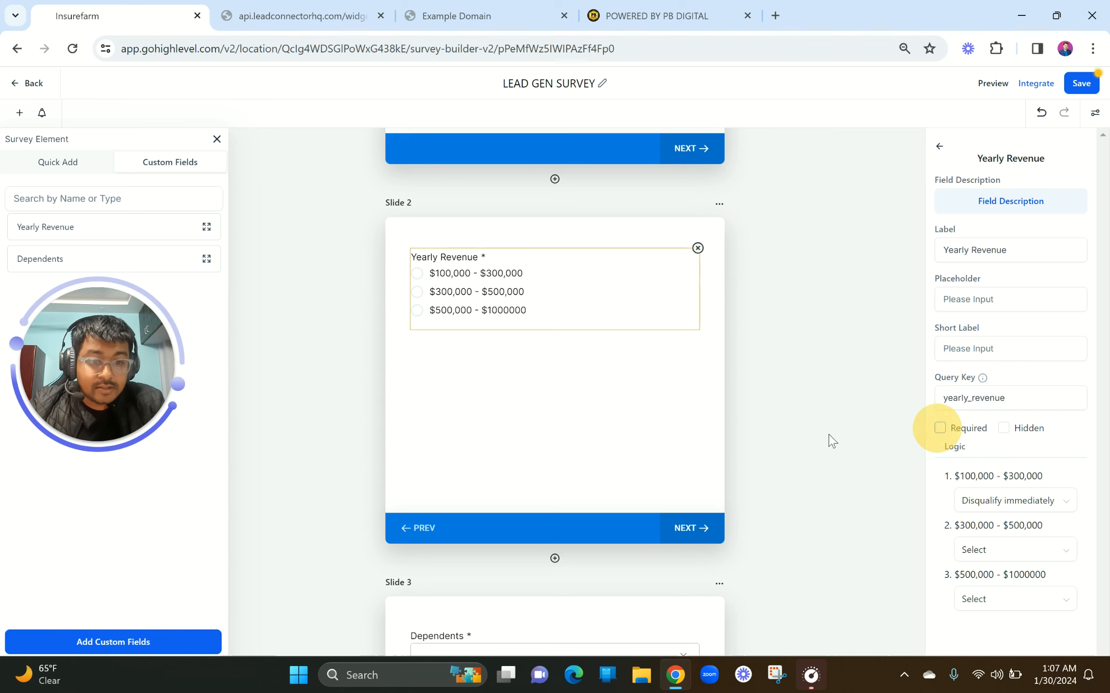
# Inspect the terms and conditions consent element's settings, then deselect it
pyautogui.scroll(6, 718, 442)
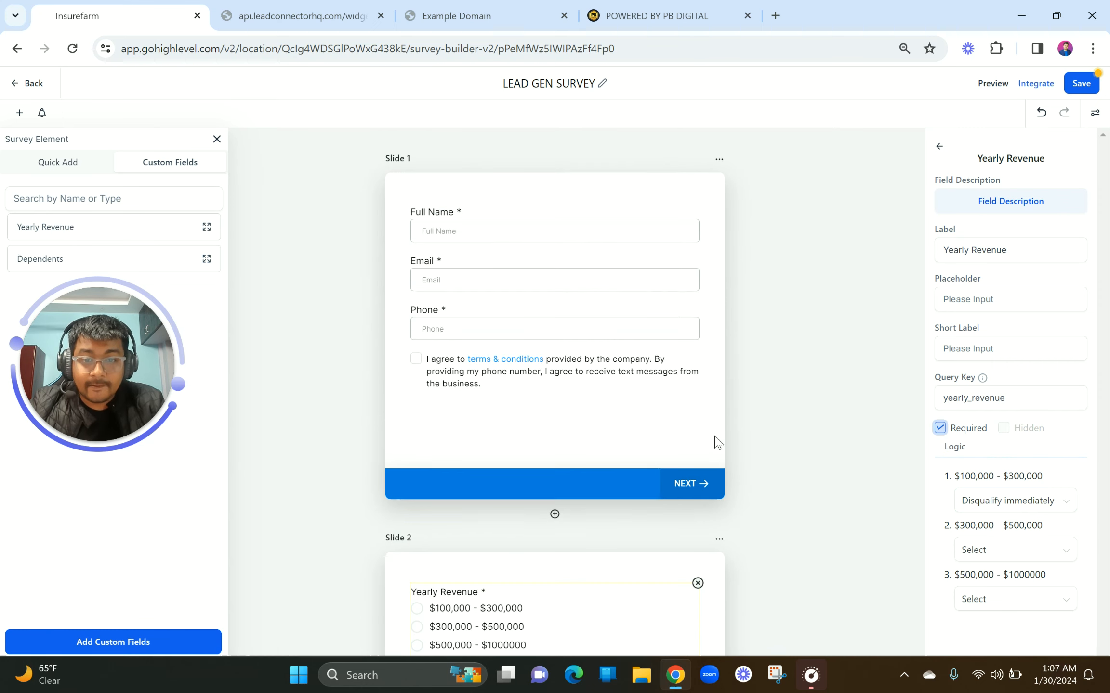
pyautogui.click(549, 384)
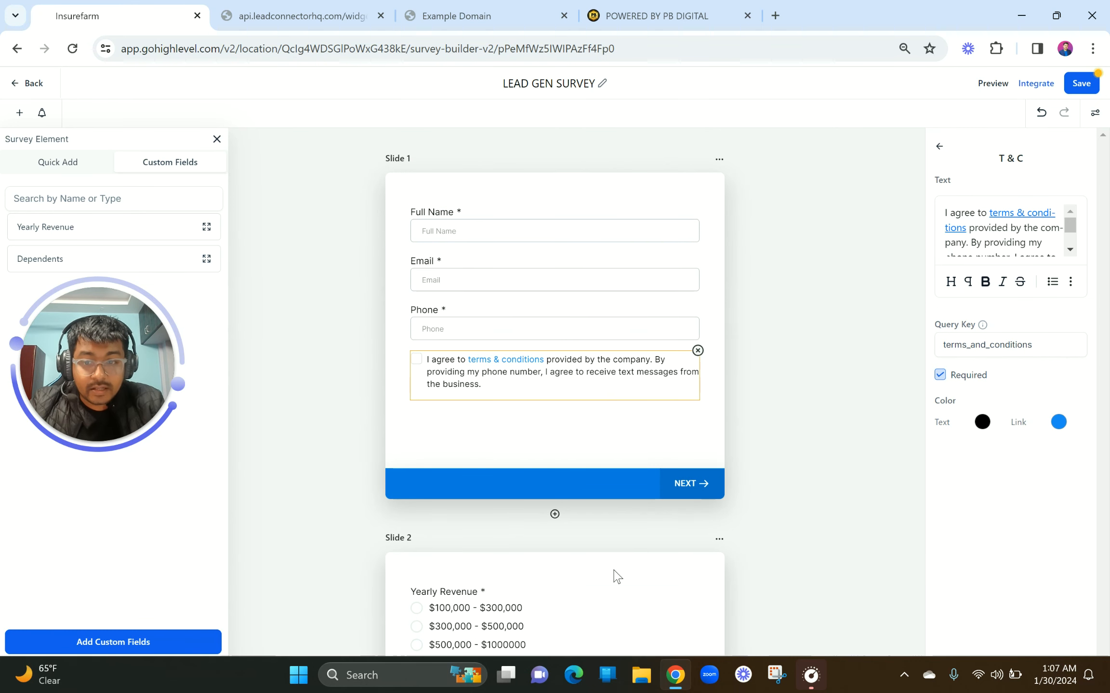
pyautogui.scroll(-10, 617, 575)
pyautogui.scroll(10, 646, 448)
pyautogui.scroll(1, 646, 450)
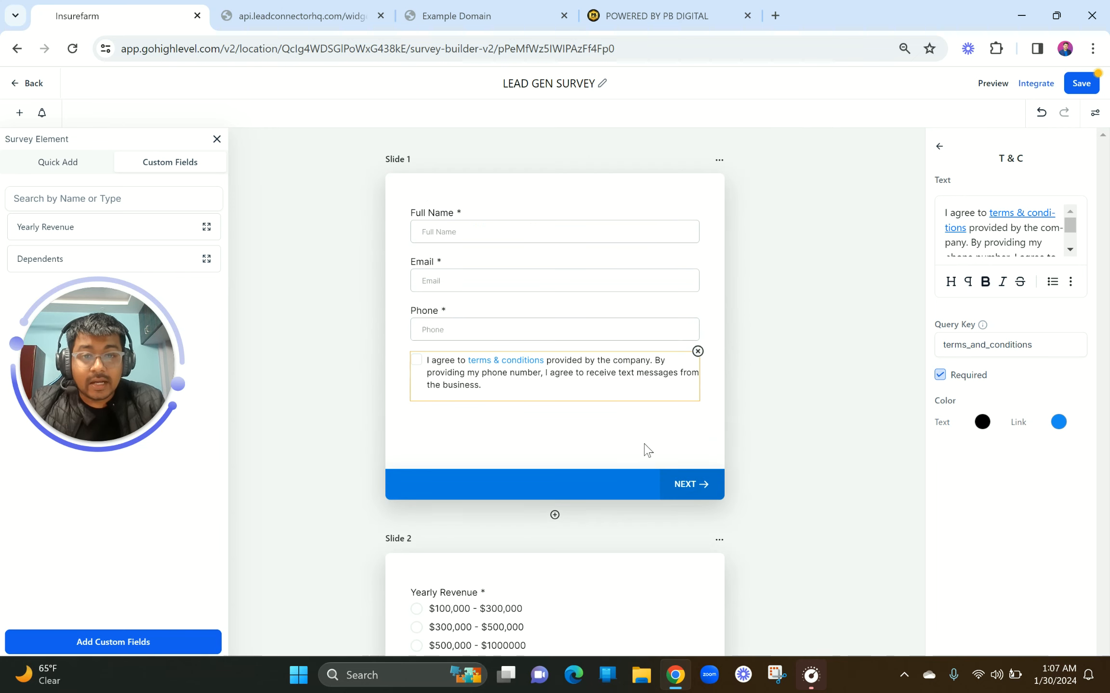
pyautogui.click(651, 200)
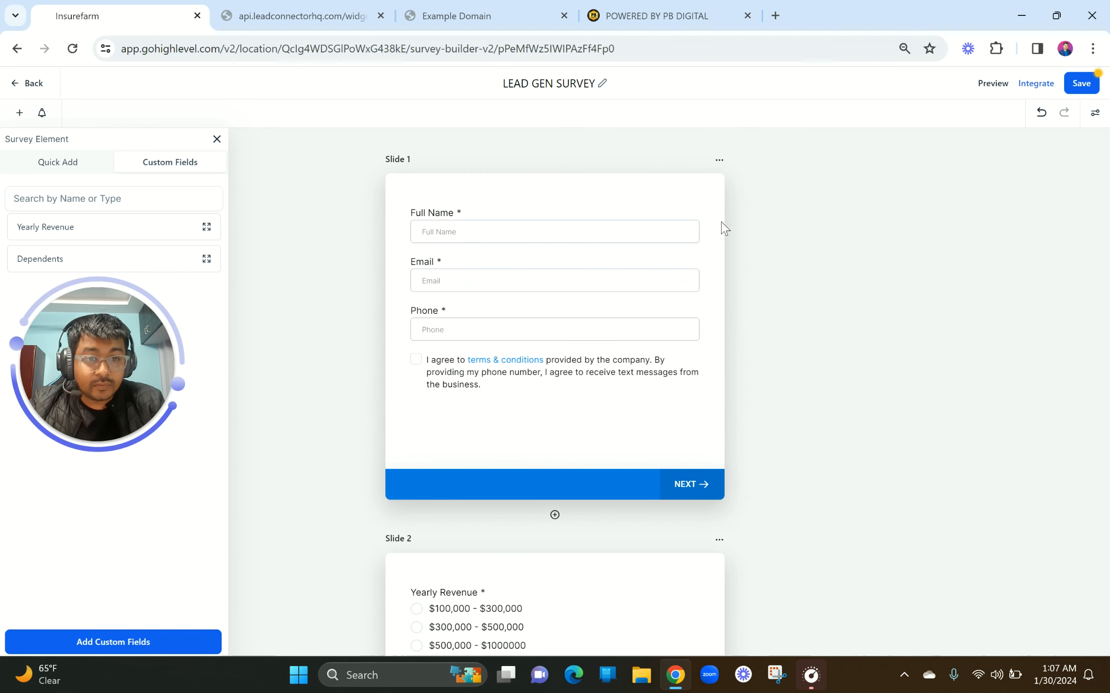
# Close the Survey Element panel and open the survey's Styles & Options settings
pyautogui.click(217, 140)
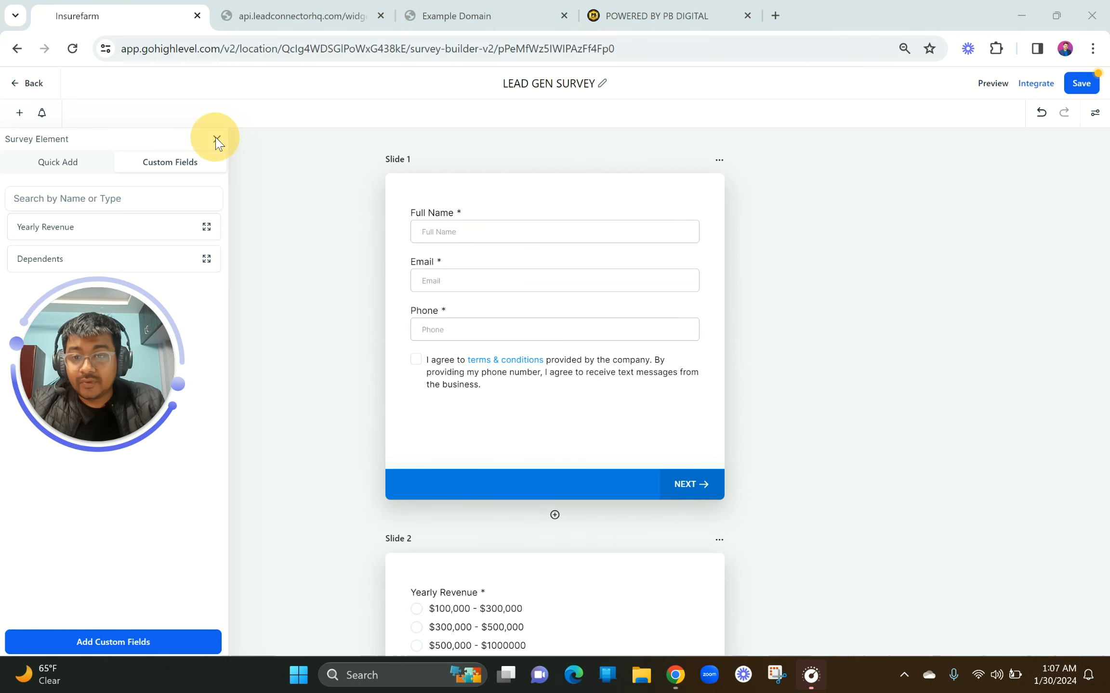
pyautogui.click(217, 141)
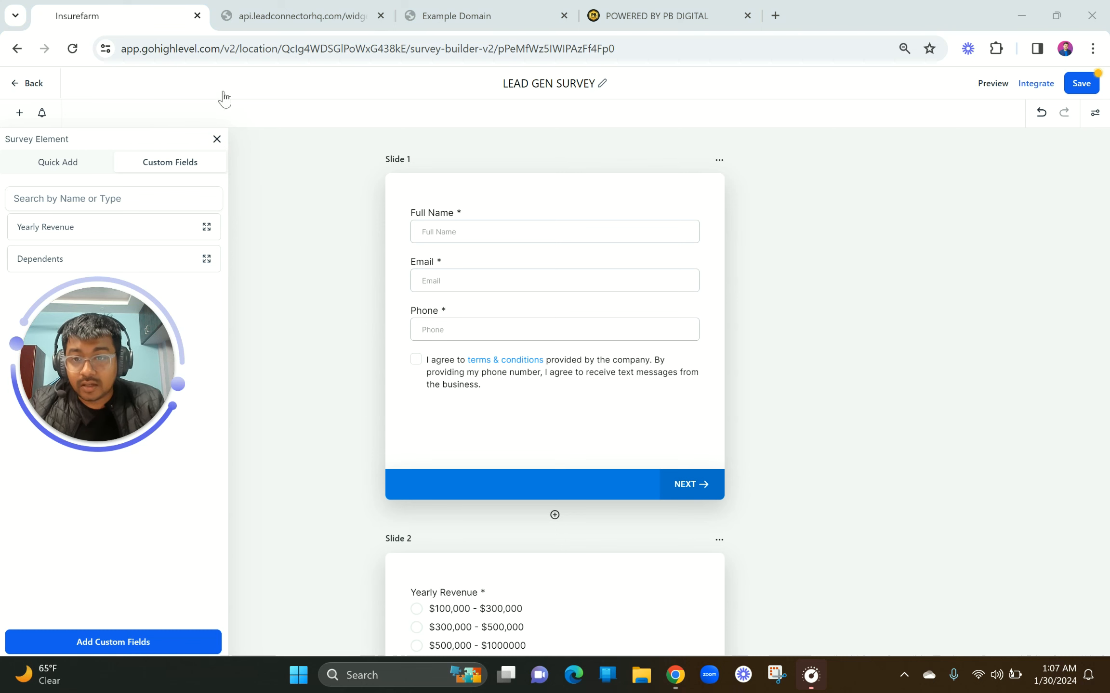
pyautogui.moveTo(238, 87); pyautogui.dragTo(427, 98)
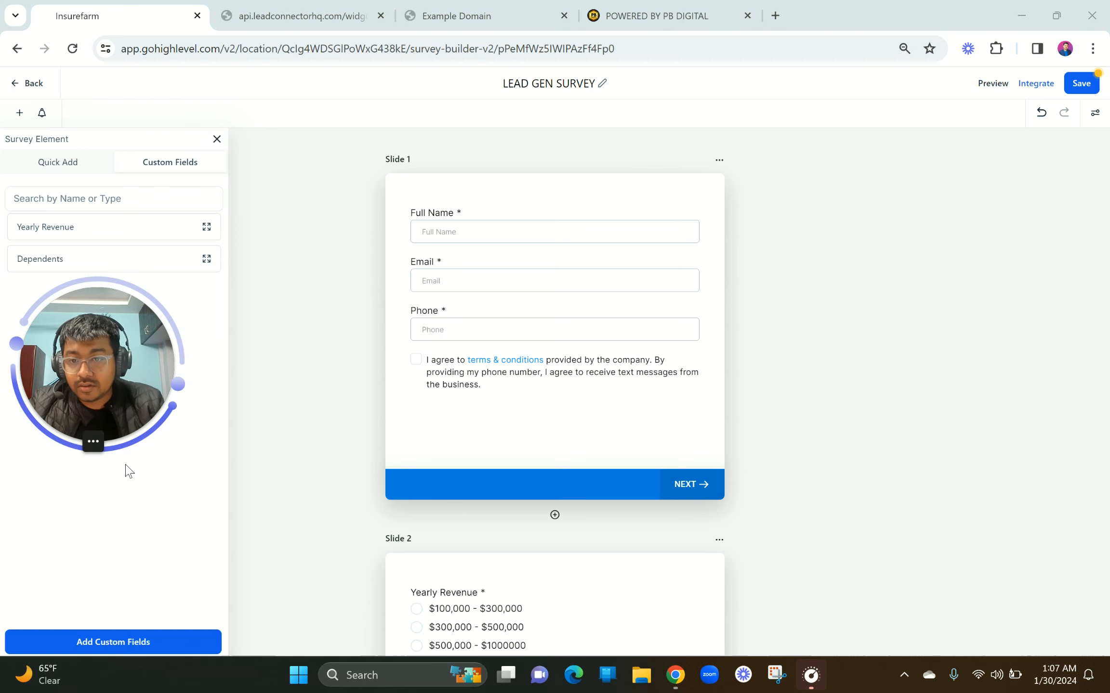
pyautogui.moveTo(111, 356); pyautogui.dragTo(341, 445)
pyautogui.click(217, 139)
pyautogui.click(19, 115)
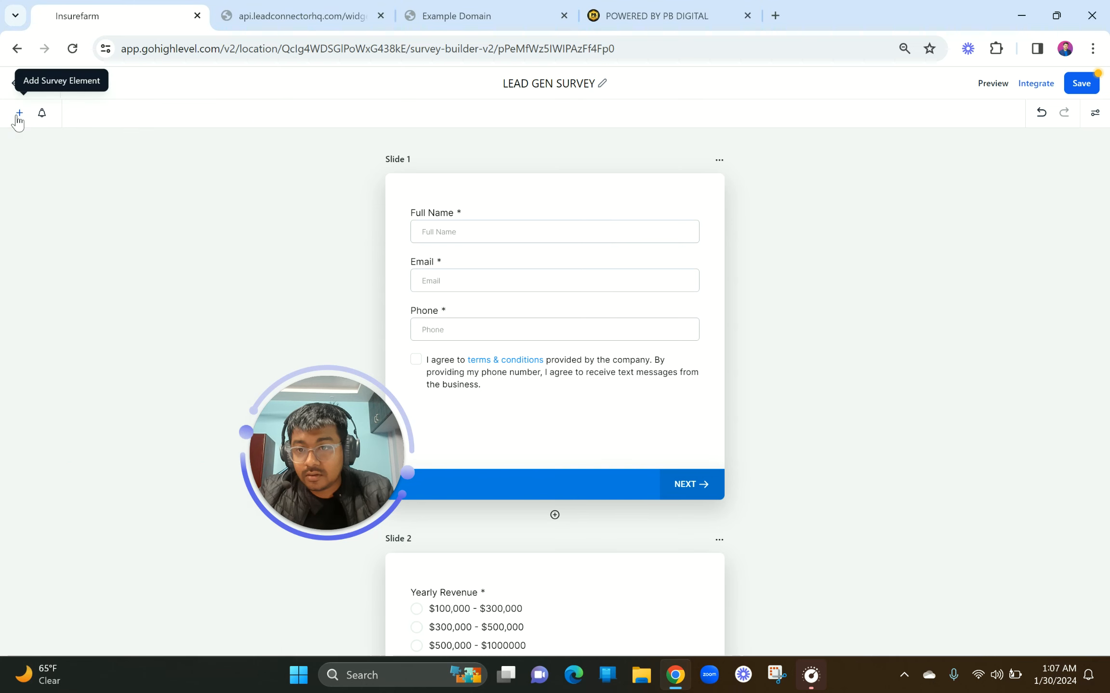
pyautogui.moveTo(336, 444); pyautogui.dragTo(102, 270)
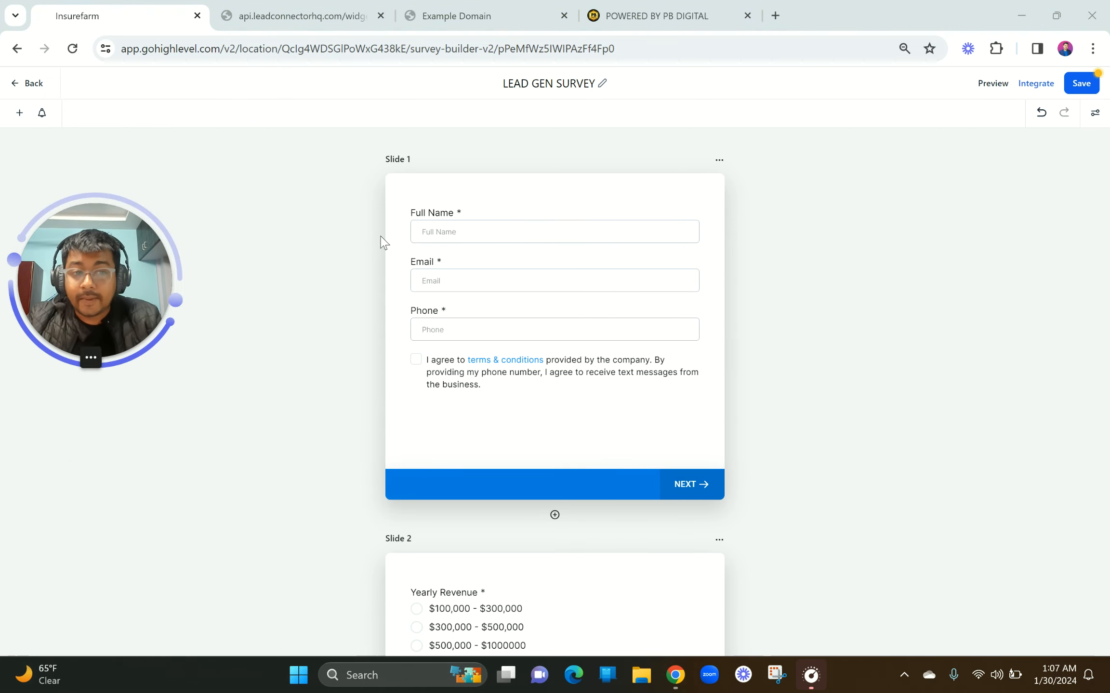
pyautogui.click(1094, 112)
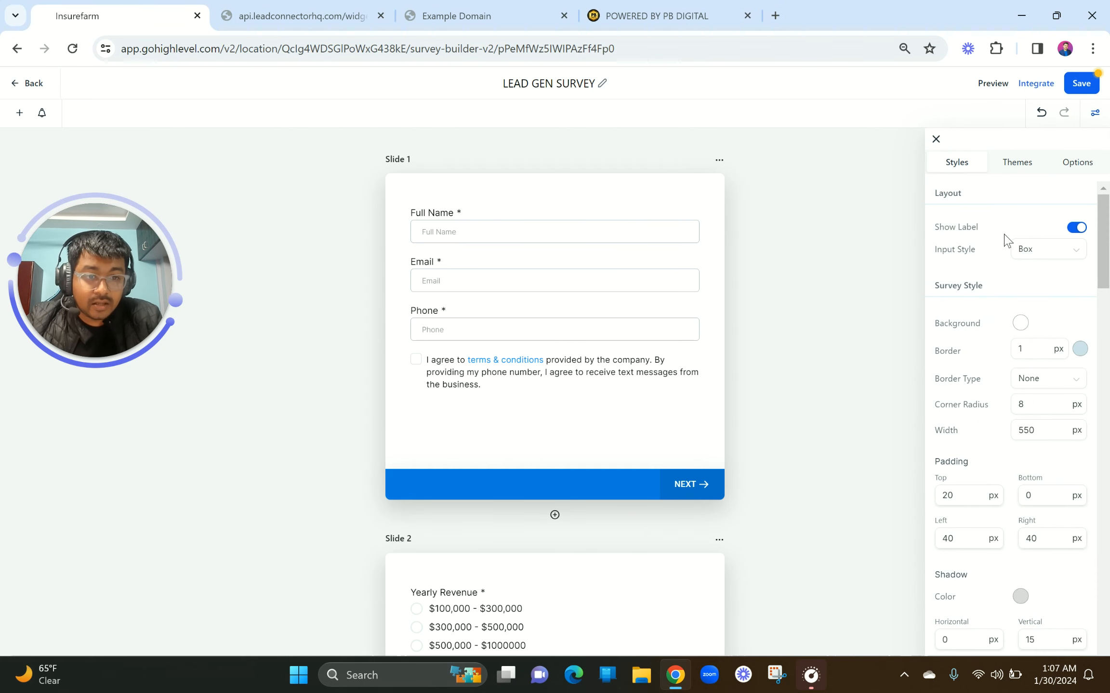
pyautogui.click(1079, 229)
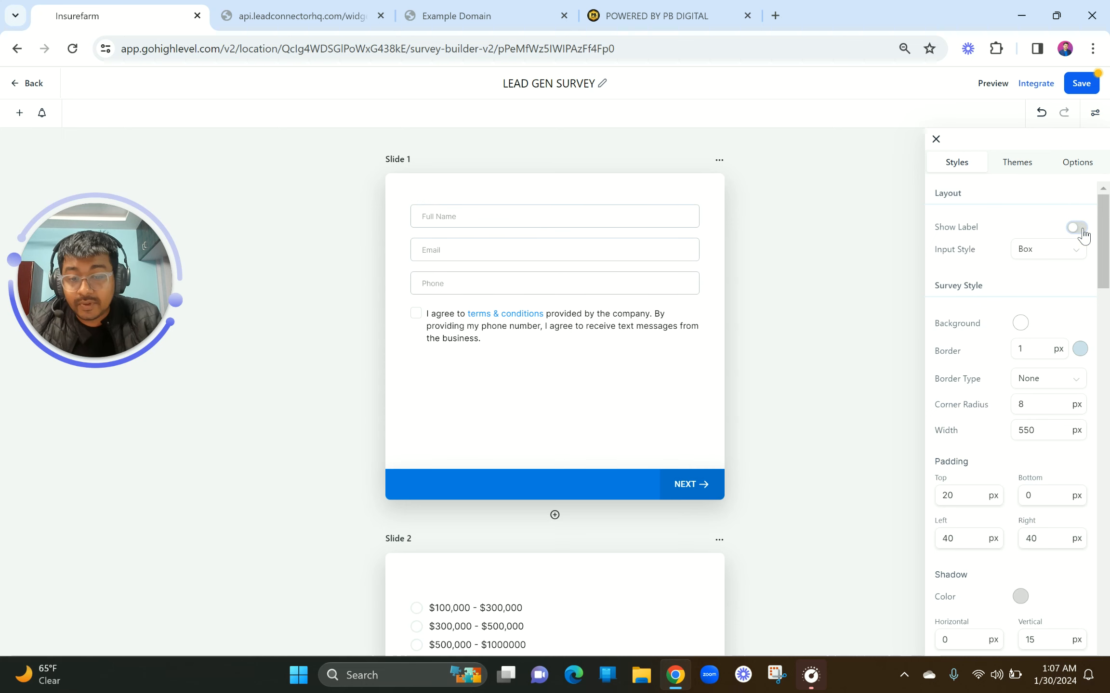
pyautogui.click(1081, 231)
pyautogui.scroll(-1, 1045, 289)
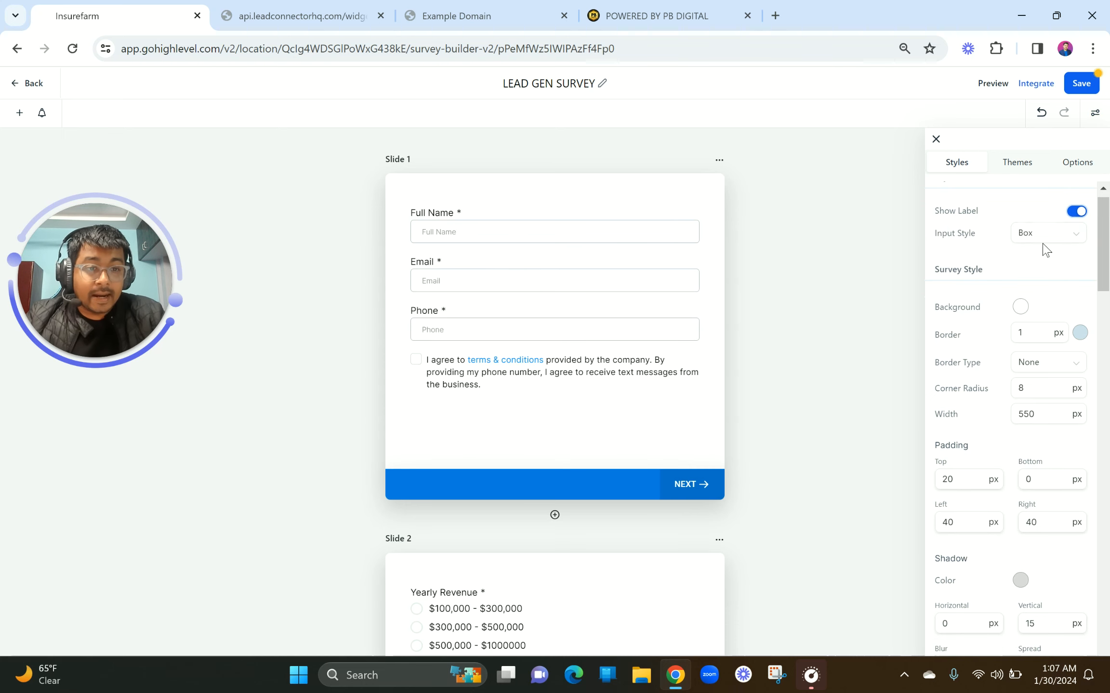
pyautogui.click(1041, 236)
pyautogui.click(1038, 279)
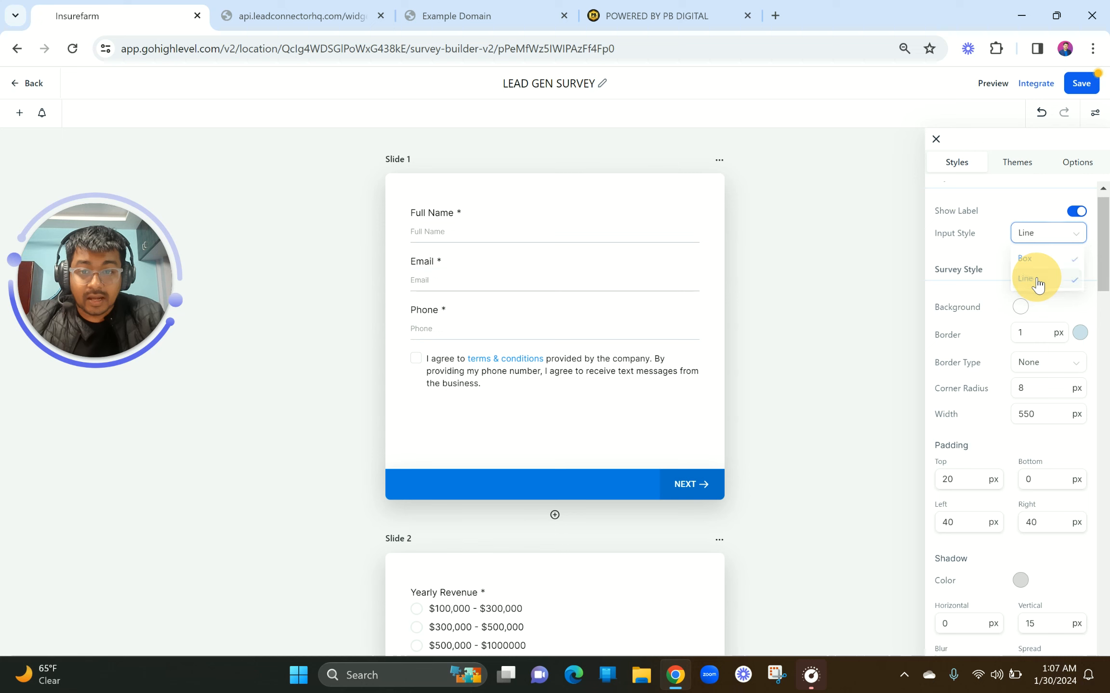
pyautogui.click(1026, 241)
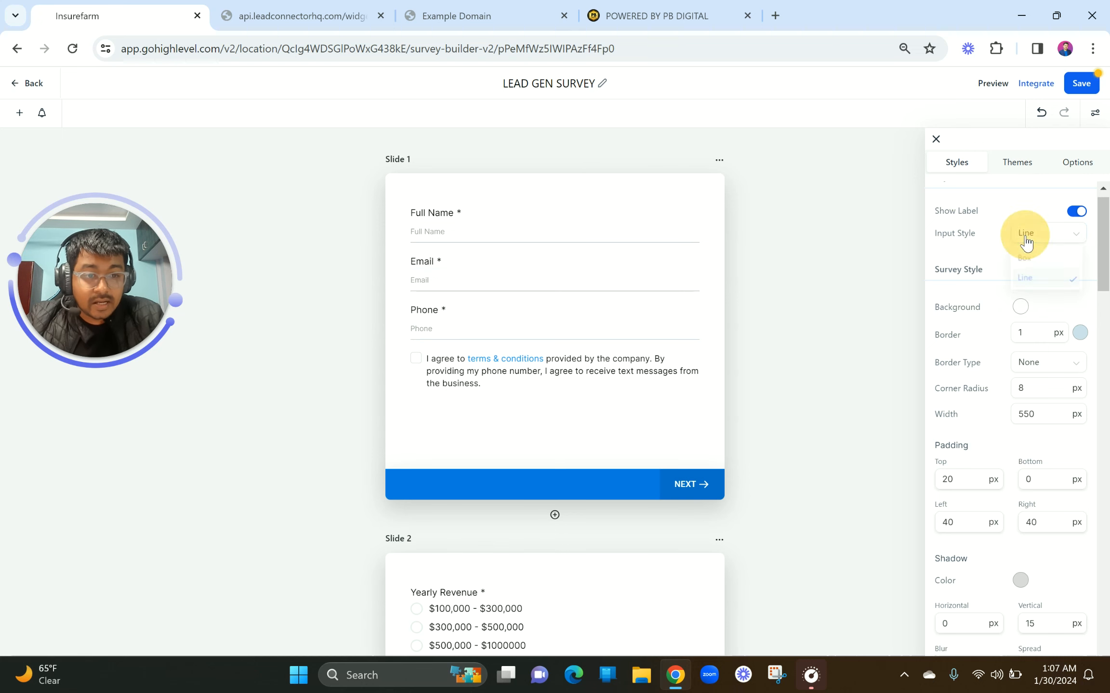
pyautogui.click(1024, 255)
# Try other survey background colours, leaving the background white
pyautogui.scroll(-1, 1007, 326)
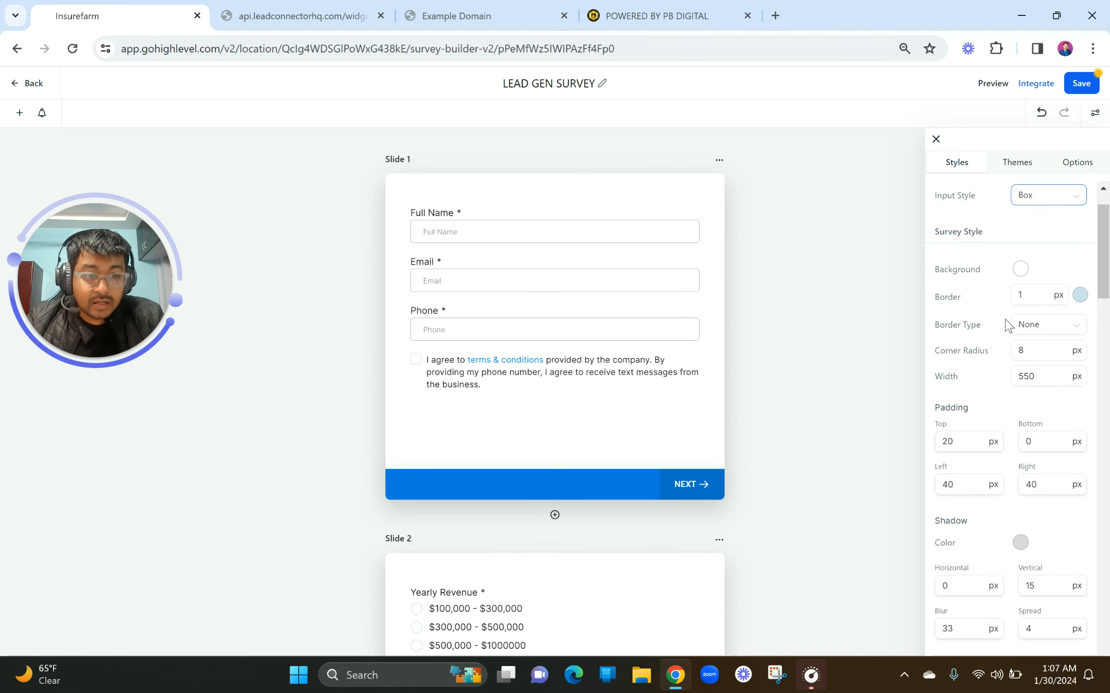
pyautogui.click(1021, 271)
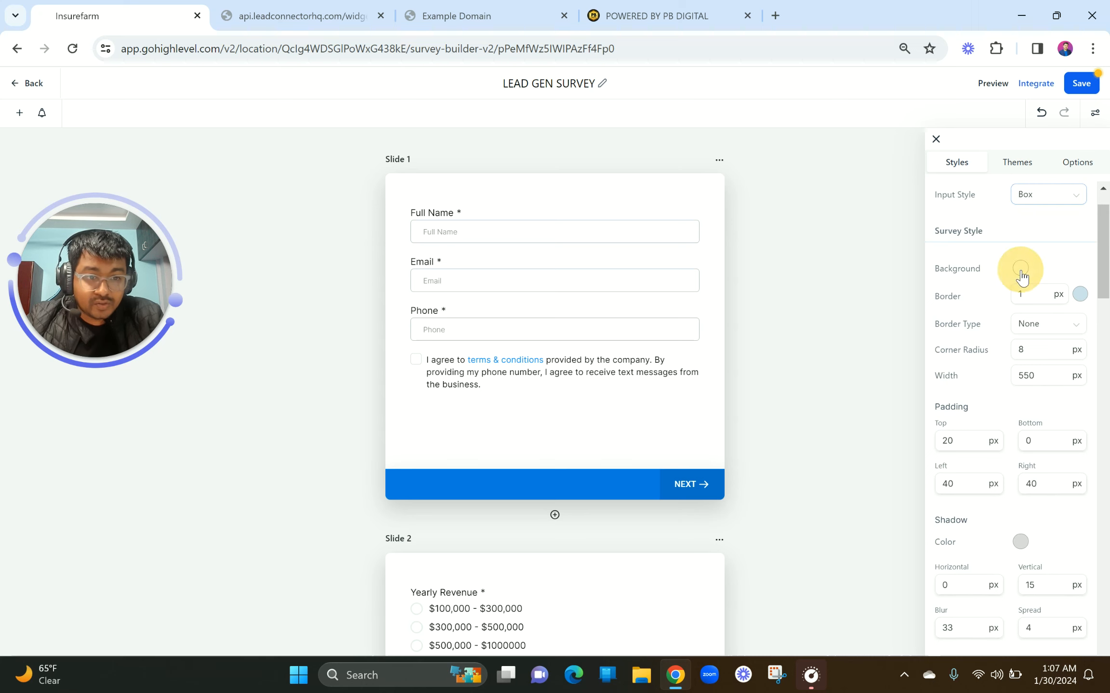
pyautogui.moveTo(992, 374); pyautogui.dragTo(936, 290)
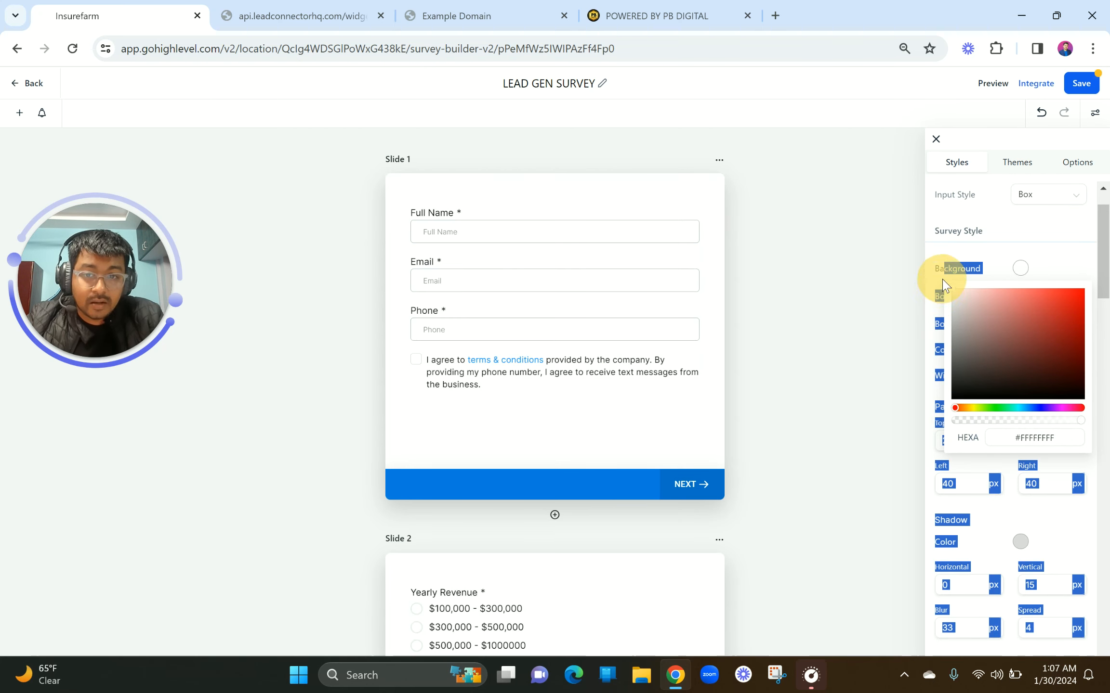
pyautogui.click(989, 257)
# Set the survey corner radius to 20 px and start changing the width from 550 toward 650 px
pyautogui.click(1043, 340)
pyautogui.click(1050, 296)
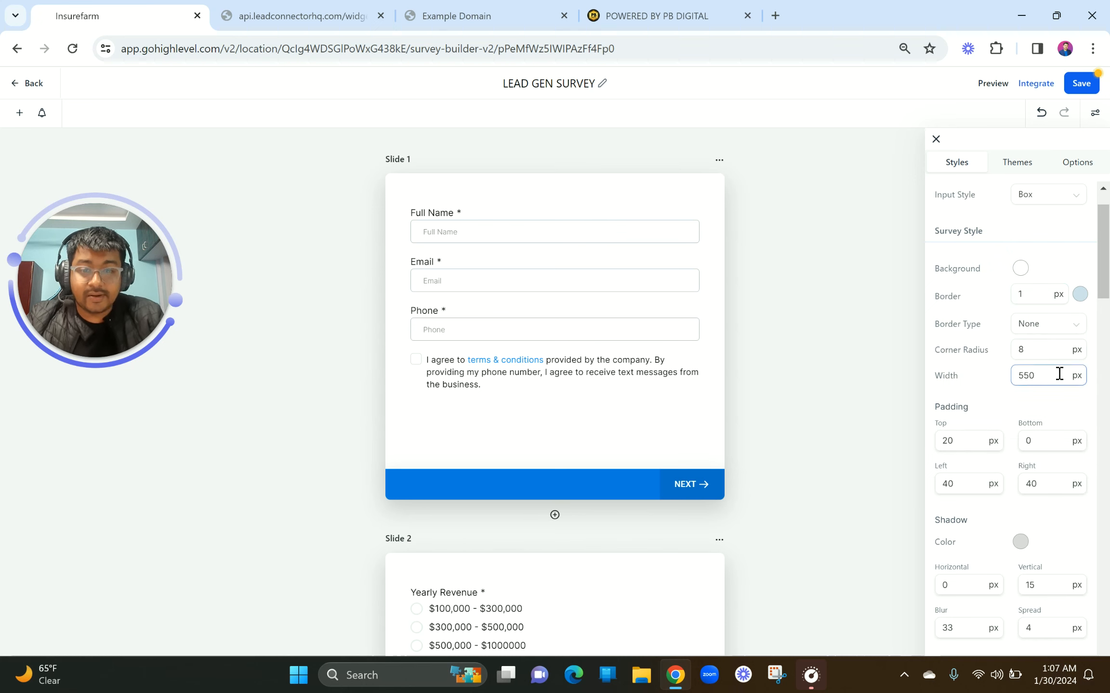
pyautogui.scroll(-2, 1059, 374)
pyautogui.click(1040, 295)
pyautogui.moveTo(1040, 295); pyautogui.dragTo(1017, 292)
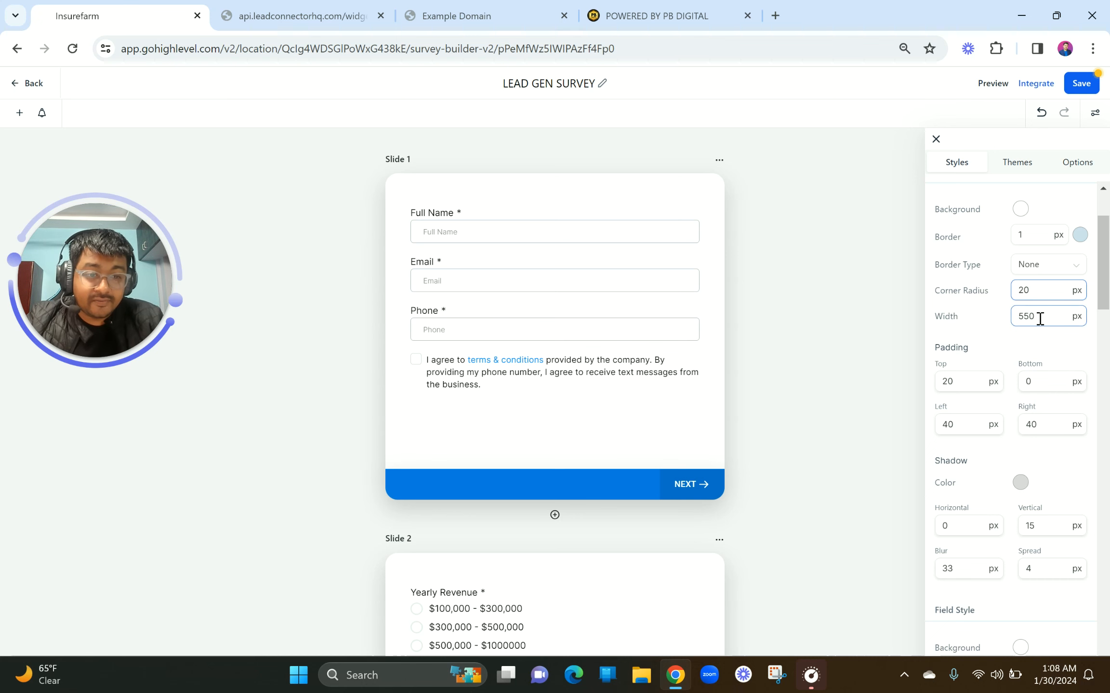
pyautogui.moveTo(1025, 319); pyautogui.dragTo(1017, 318)
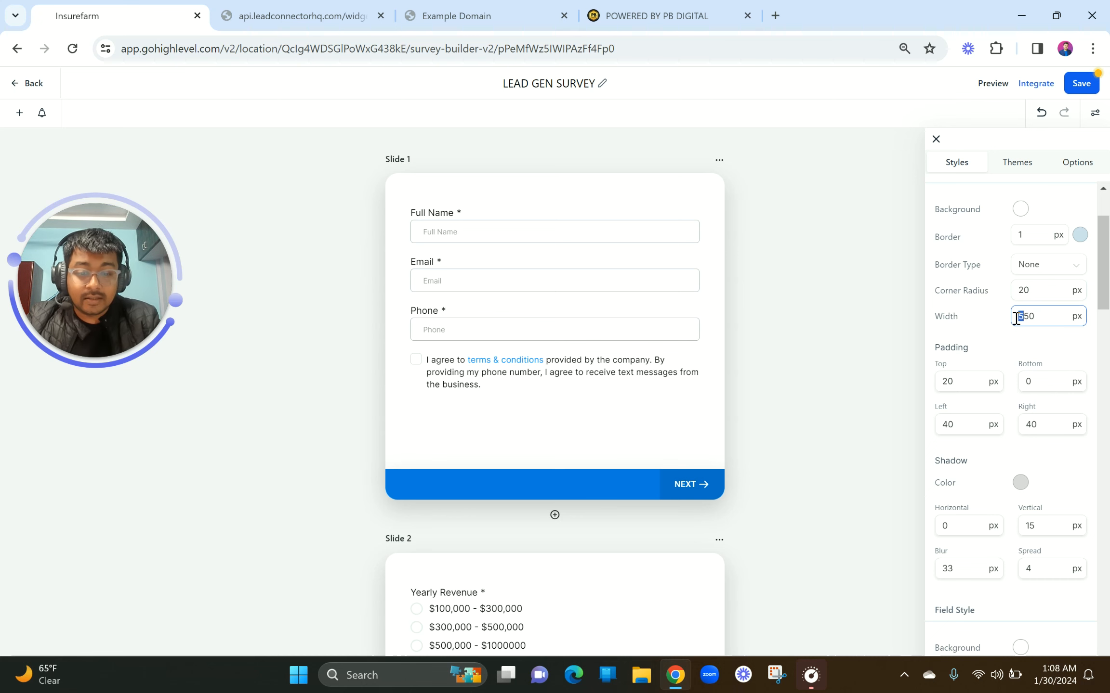
pyautogui.write('8')
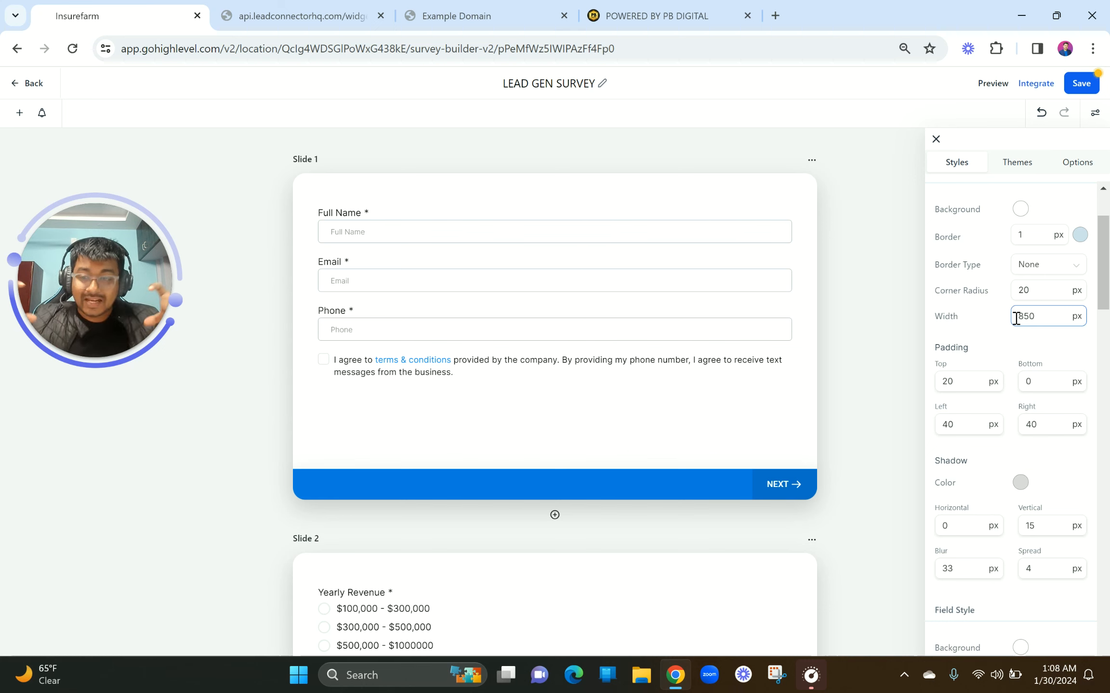
pyautogui.moveTo(1024, 319); pyautogui.dragTo(1020, 318)
# Finish the survey width at 650 px and set the slide's top padding to 20 px
pyautogui.write('6')
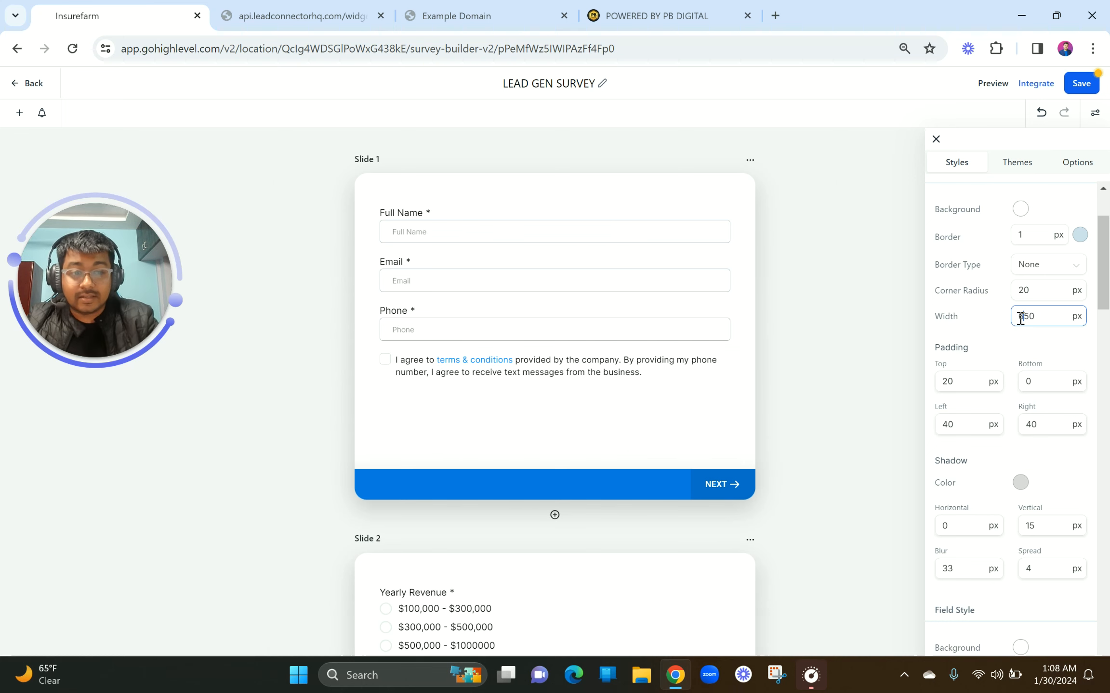
pyautogui.scroll(-2, 1012, 399)
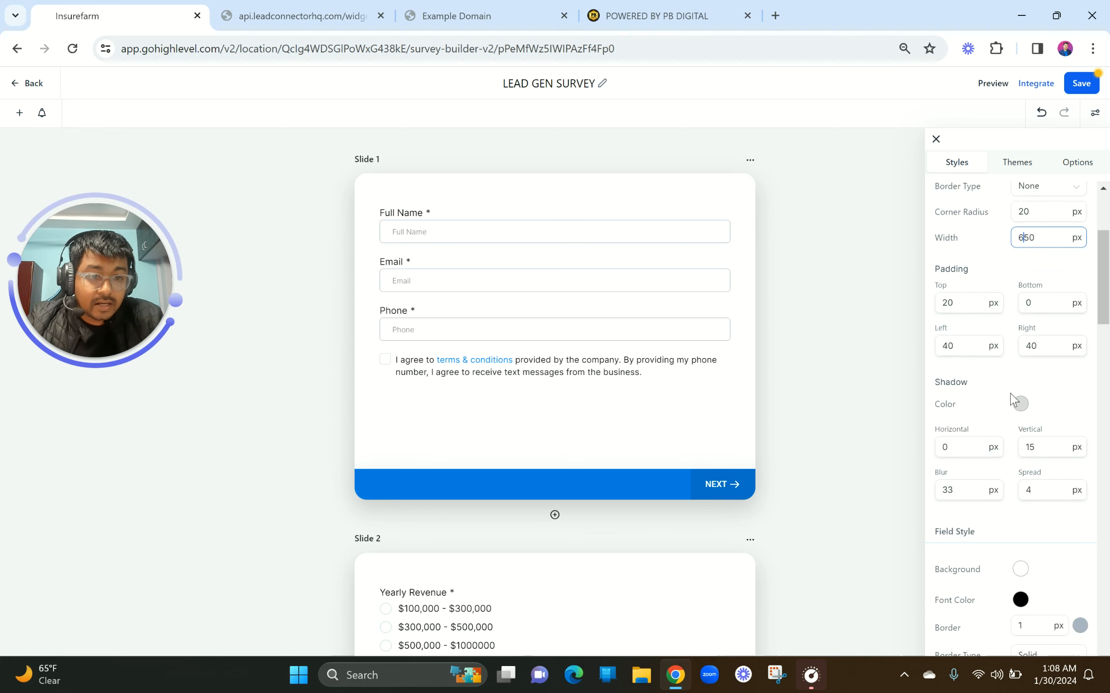
pyautogui.click(947, 302)
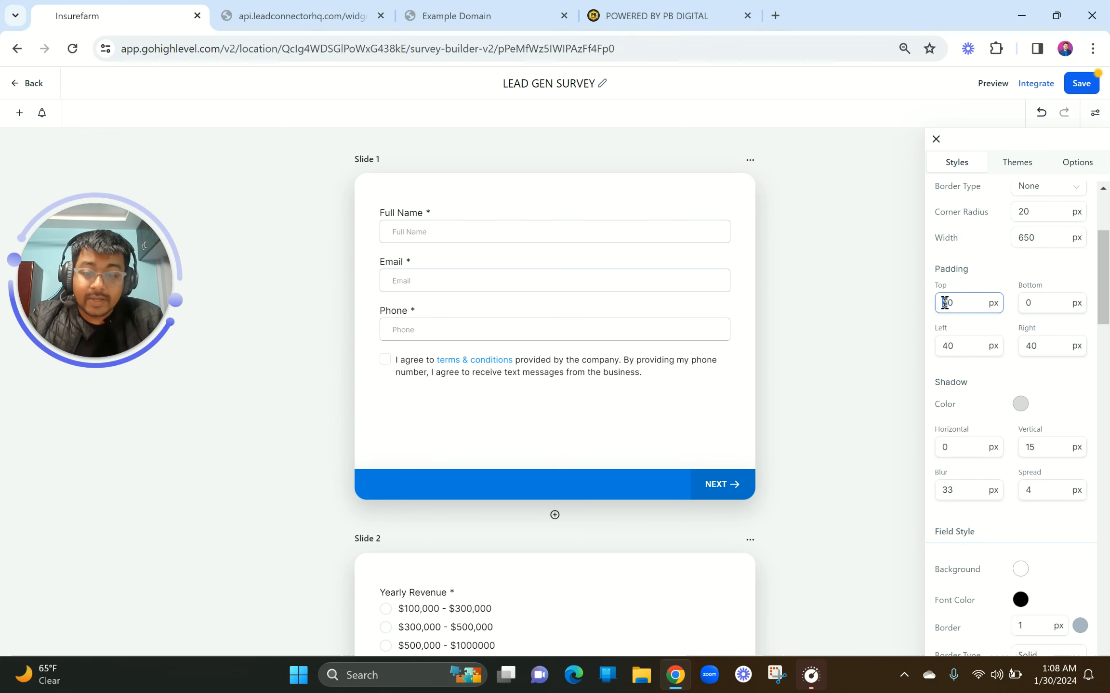
pyautogui.write('6')
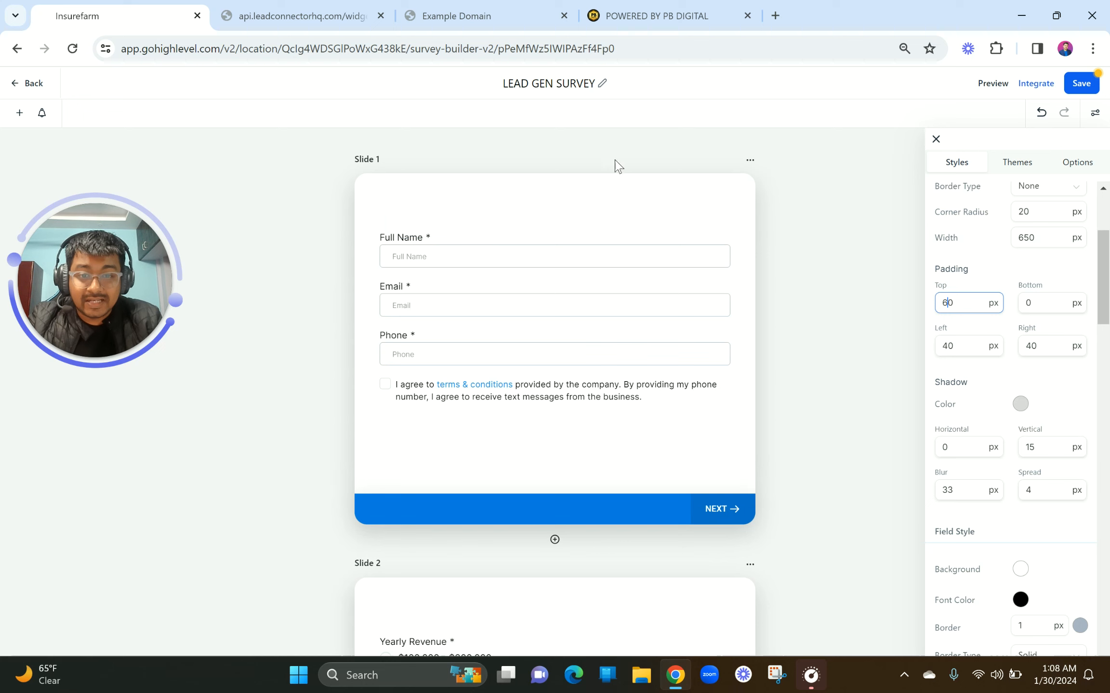
pyautogui.press('BackSpace')
pyautogui.write('2')
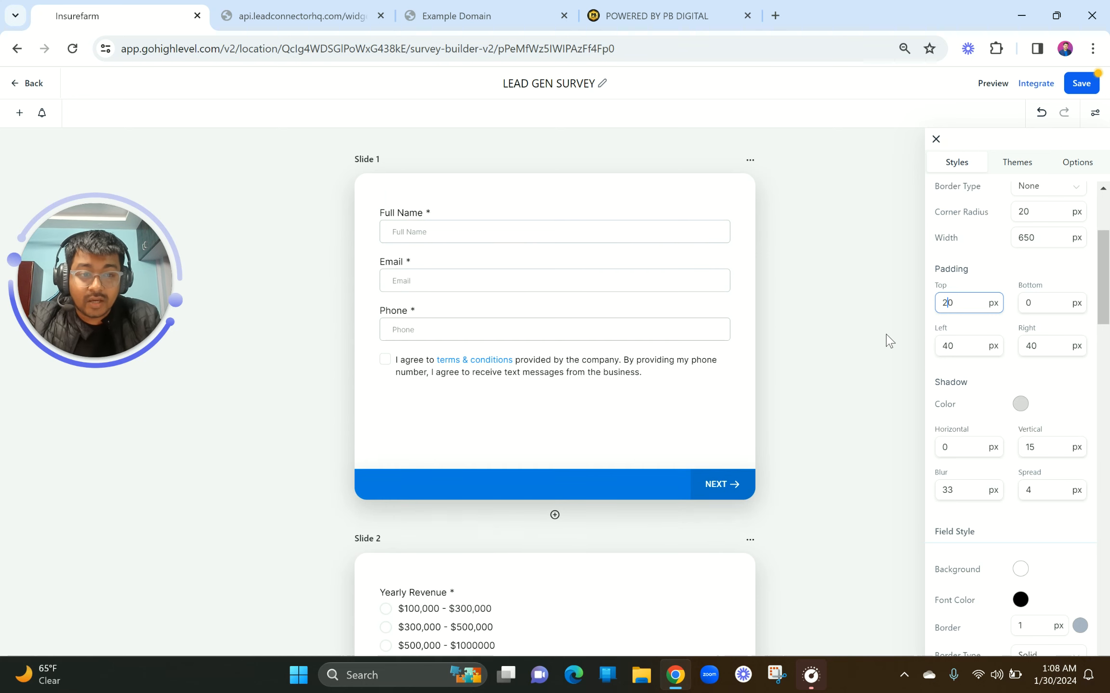
# Adjust the slide's left padding value
pyautogui.click(946, 350)
pyautogui.press('BackSpace')
pyautogui.write('9')
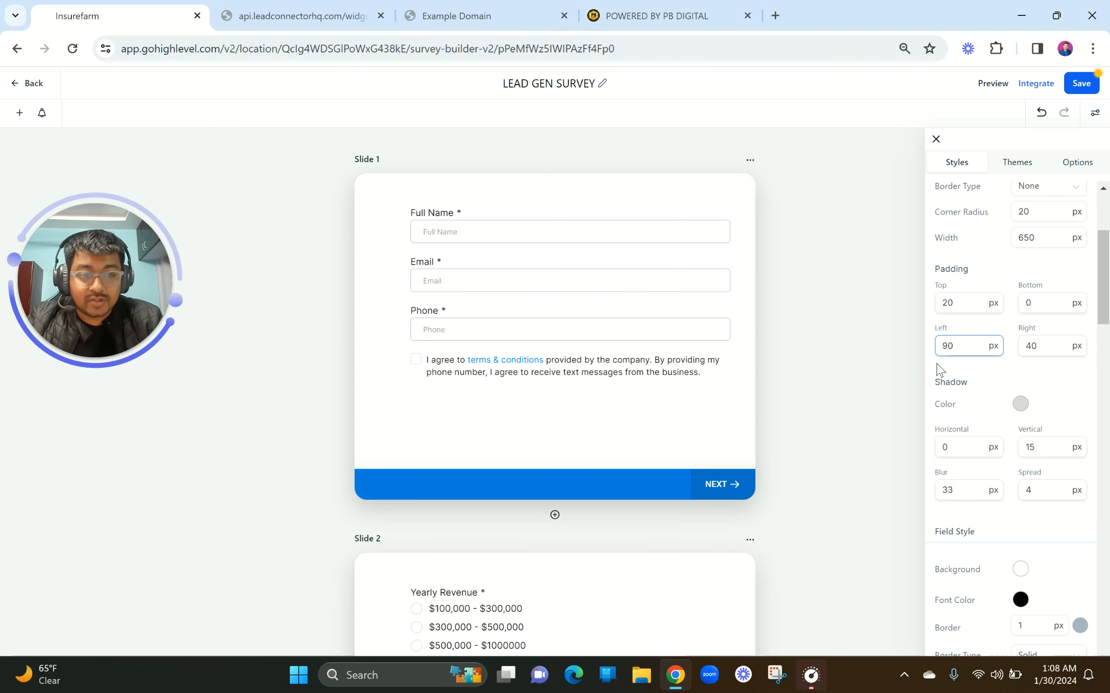
pyautogui.press('BackSpace')
pyautogui.write('4')
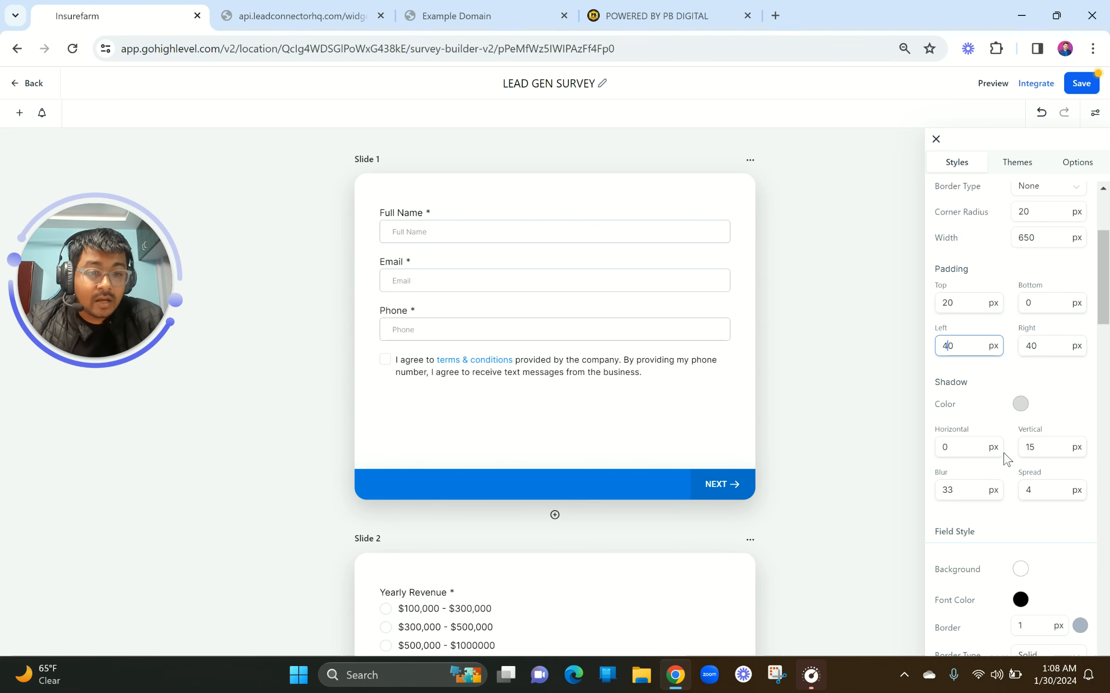
# Change the slide shadow colour to a translucent blue, #043EFF26
pyautogui.scroll(-1, 1005, 458)
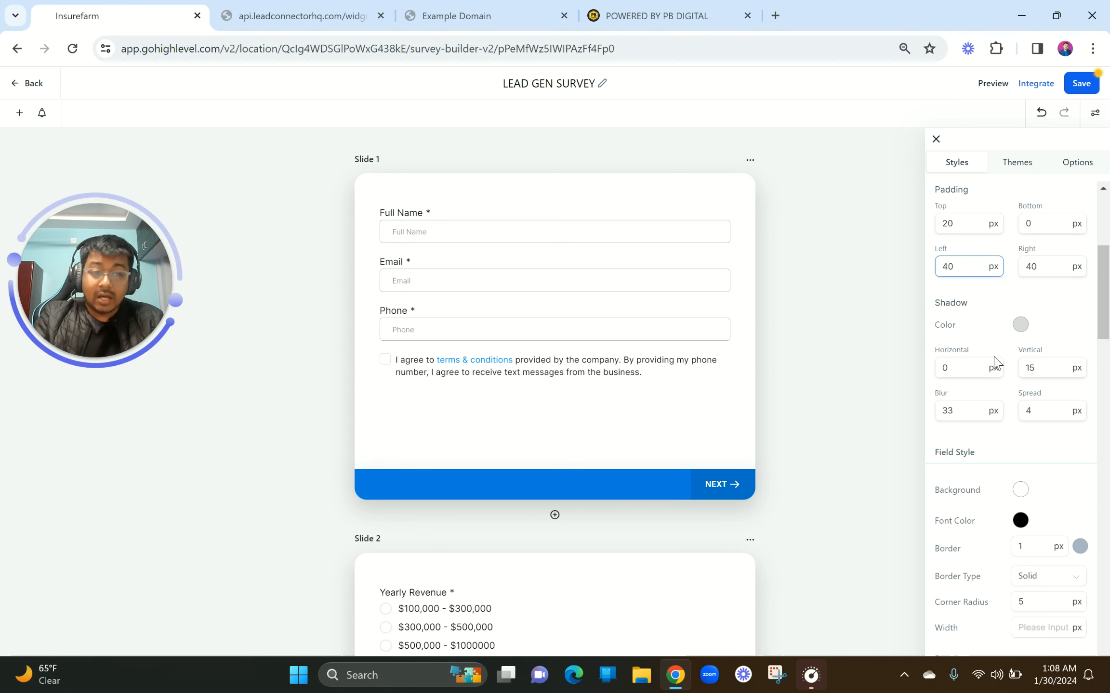
pyautogui.click(1021, 327)
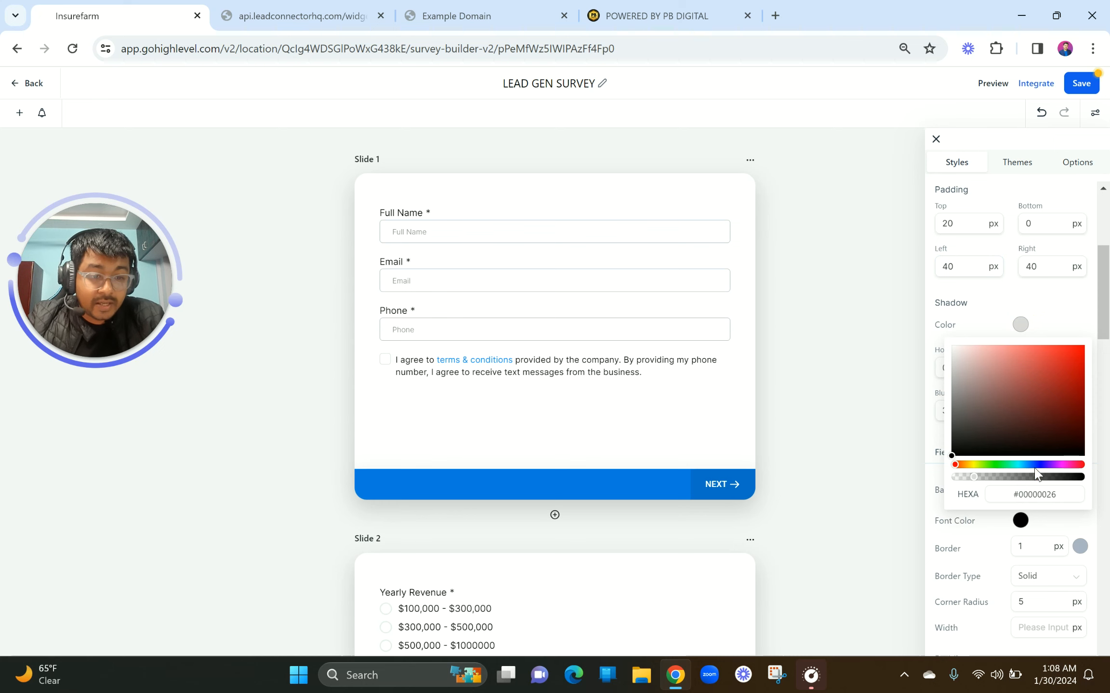
pyautogui.click(1034, 466)
pyautogui.moveTo(1035, 389)
pyautogui.mouseDown()
pyautogui.moveTo(1064, 346)
pyautogui.moveTo(1089, 338)
pyautogui.mouseUp()
pyautogui.click(991, 303)
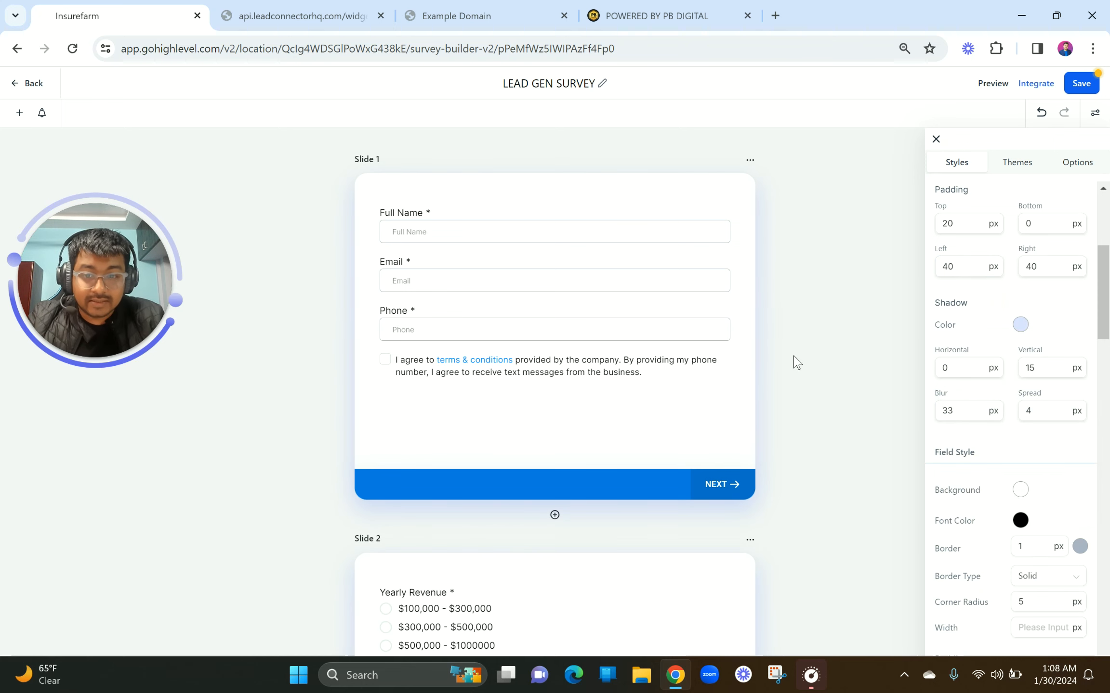
pyautogui.scroll(-4, 1010, 444)
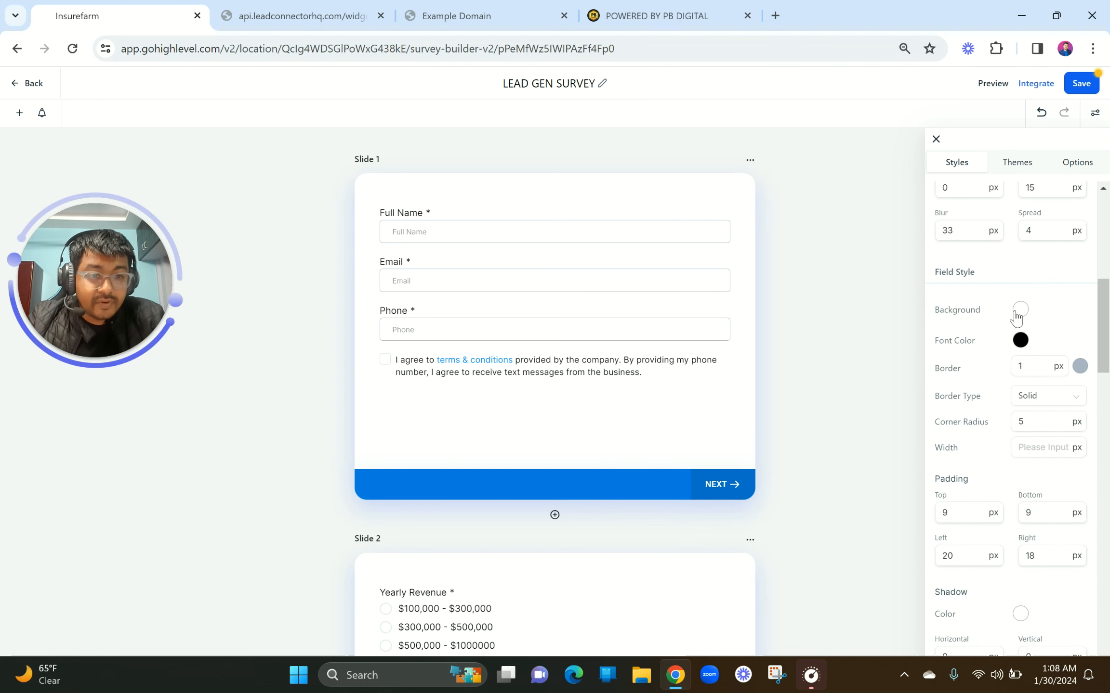
# Give the input fields a very pale blue background, #F7FAFF
pyautogui.click(1020, 310)
pyautogui.moveTo(1040, 337); pyautogui.dragTo(950, 348)
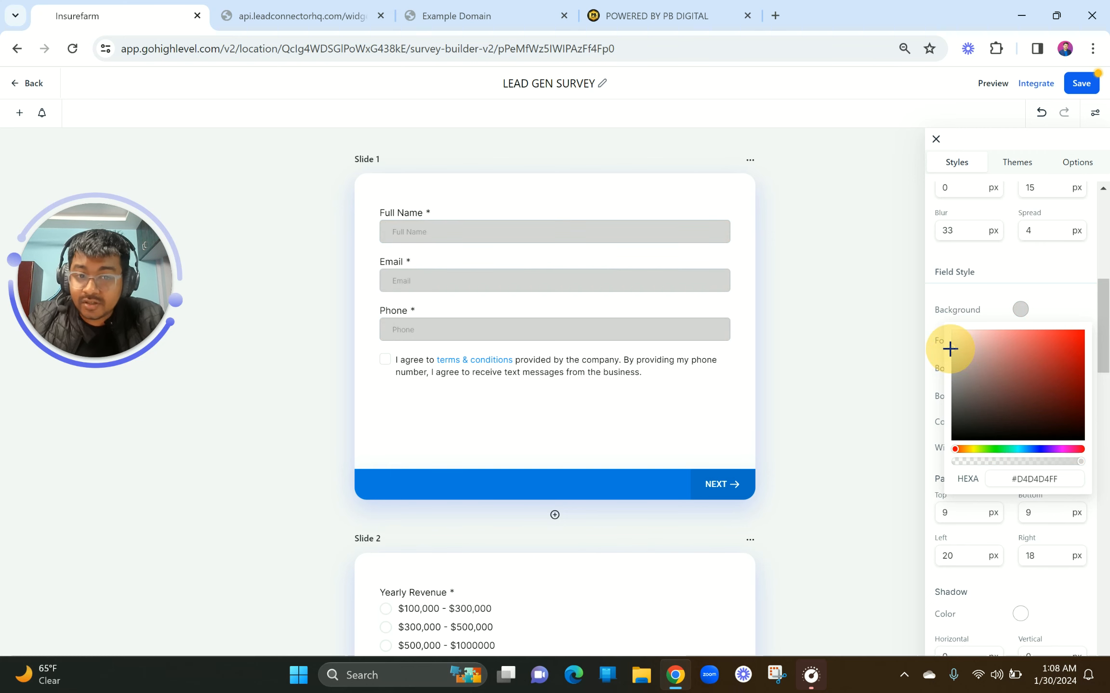
pyautogui.moveTo(950, 349)
pyautogui.mouseDown()
pyautogui.moveTo(986, 354)
pyautogui.moveTo(978, 334)
pyautogui.moveTo(956, 329)
pyautogui.moveTo(966, 290)
pyautogui.mouseUp()
pyautogui.click(1029, 449)
pyautogui.click(991, 288)
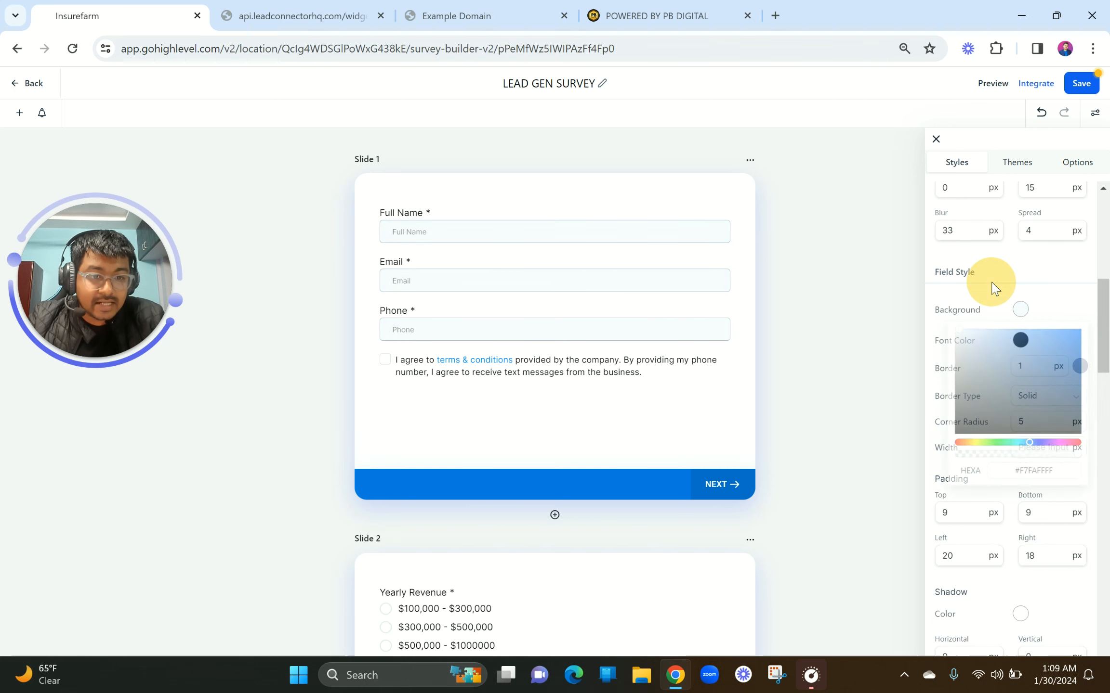
# Try field border widths of 5 and 0, settling on 1 px
pyautogui.scroll(-2, 1010, 346)
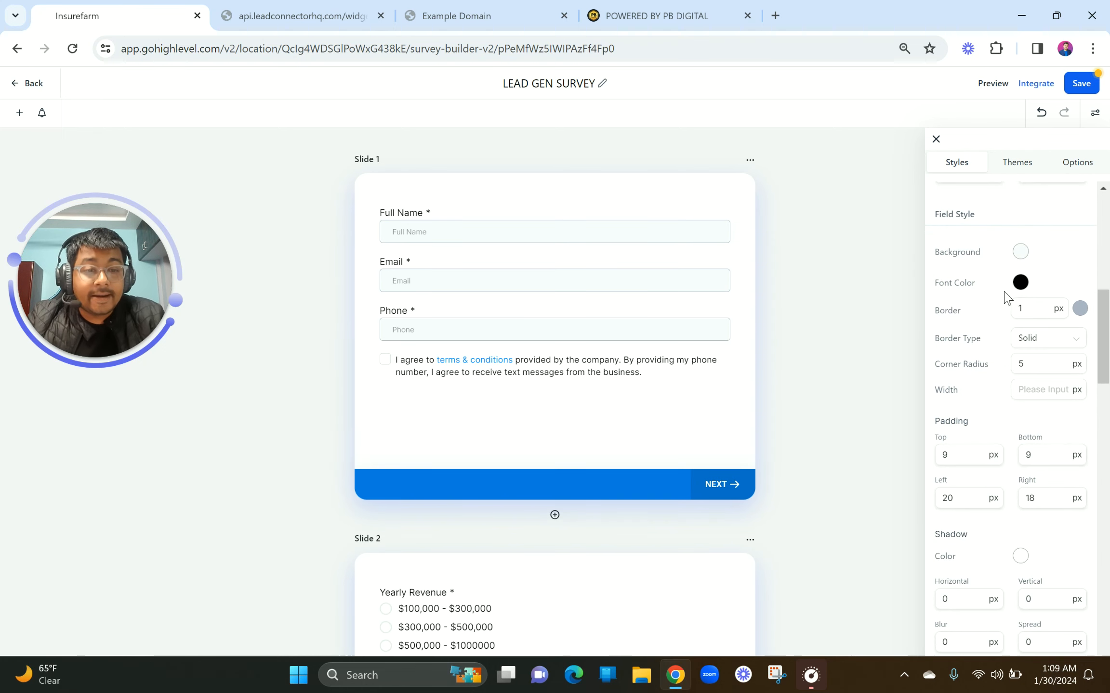
pyautogui.scroll(-1, 997, 354)
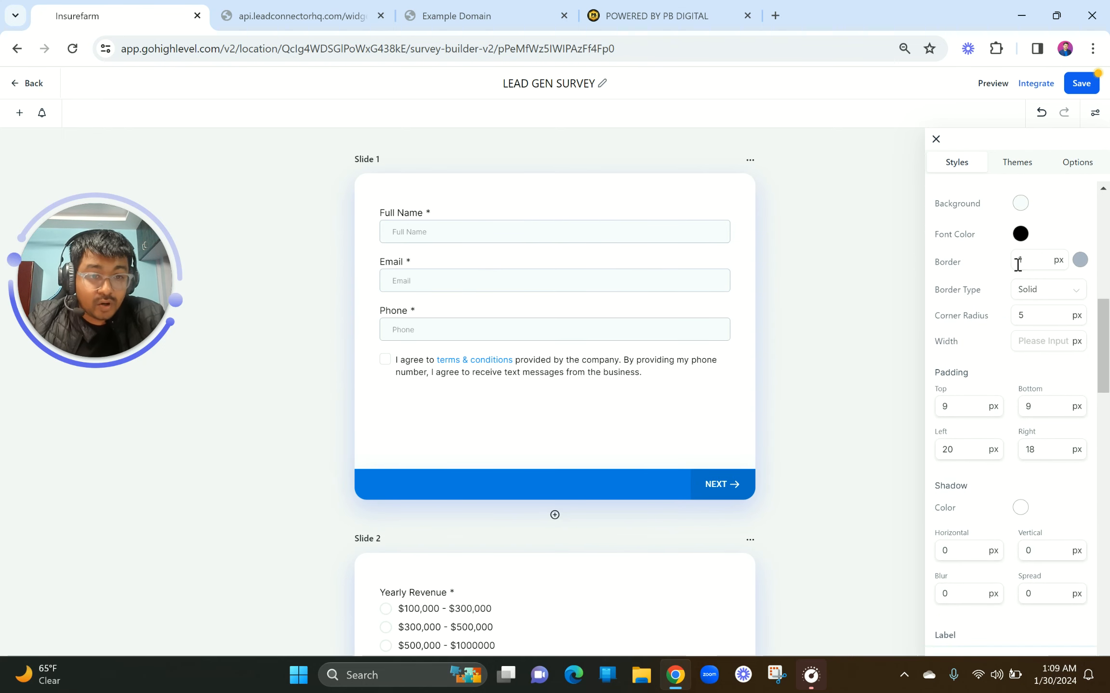
pyautogui.moveTo(1023, 258); pyautogui.dragTo(1017, 256)
pyautogui.write('5')
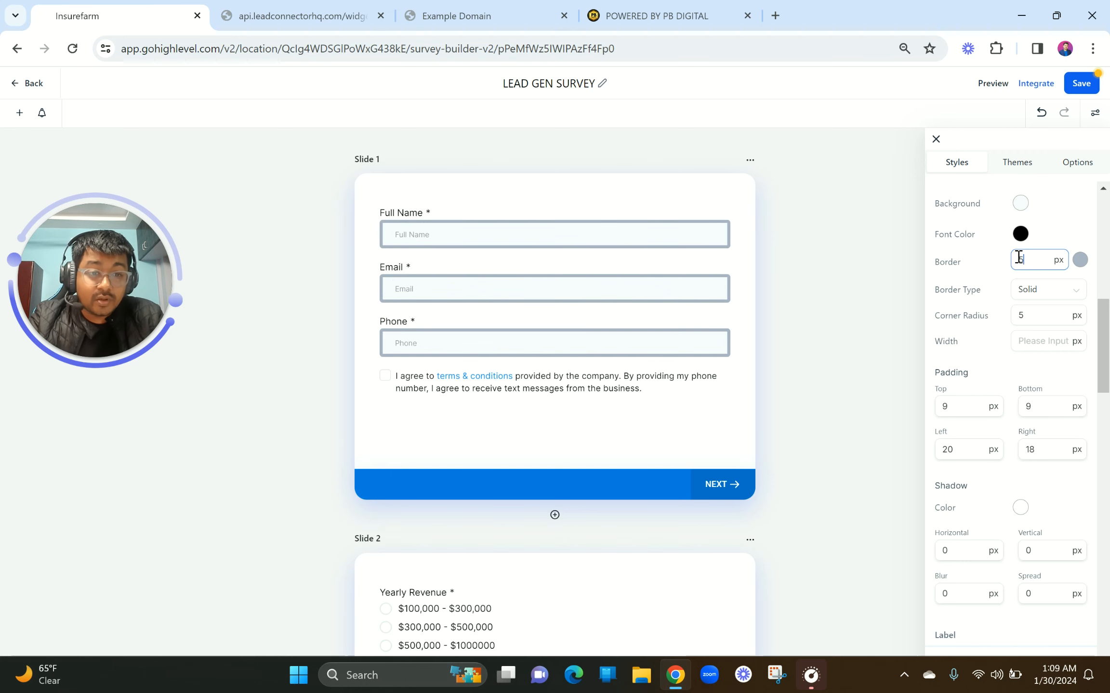
pyautogui.press('BackSpace')
pyautogui.write('0')
pyautogui.press('BackSpace')
pyautogui.write('1')
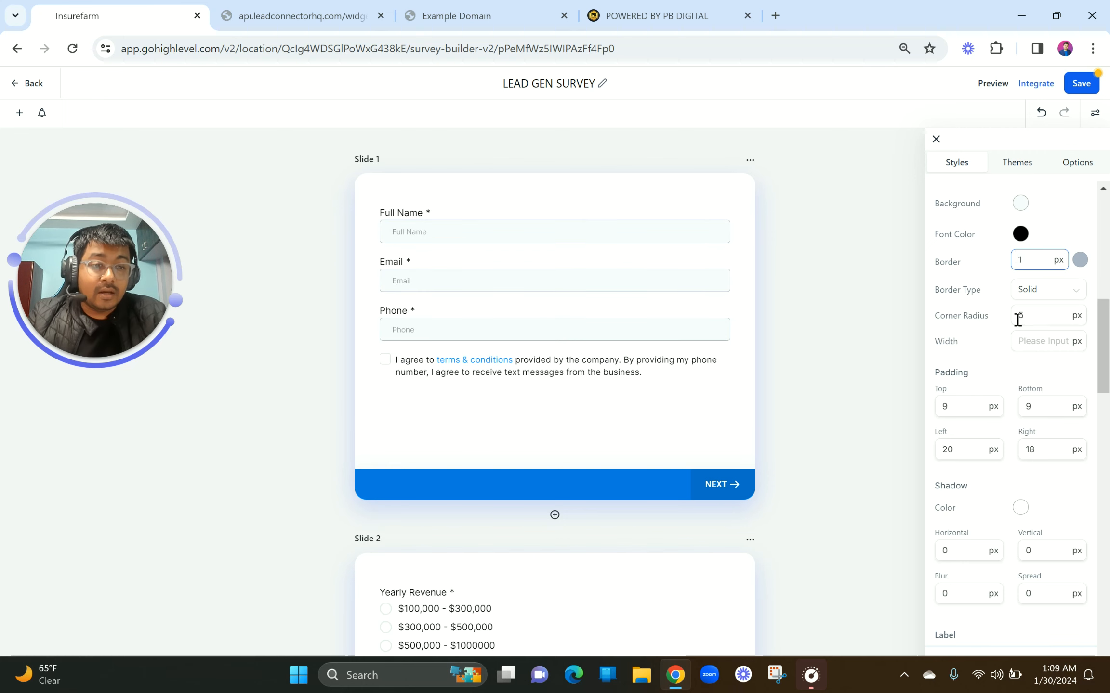
# Try dashed 5 px field borders, then return to 1 px solid borders with 5 px corner radius
pyautogui.click(1047, 292)
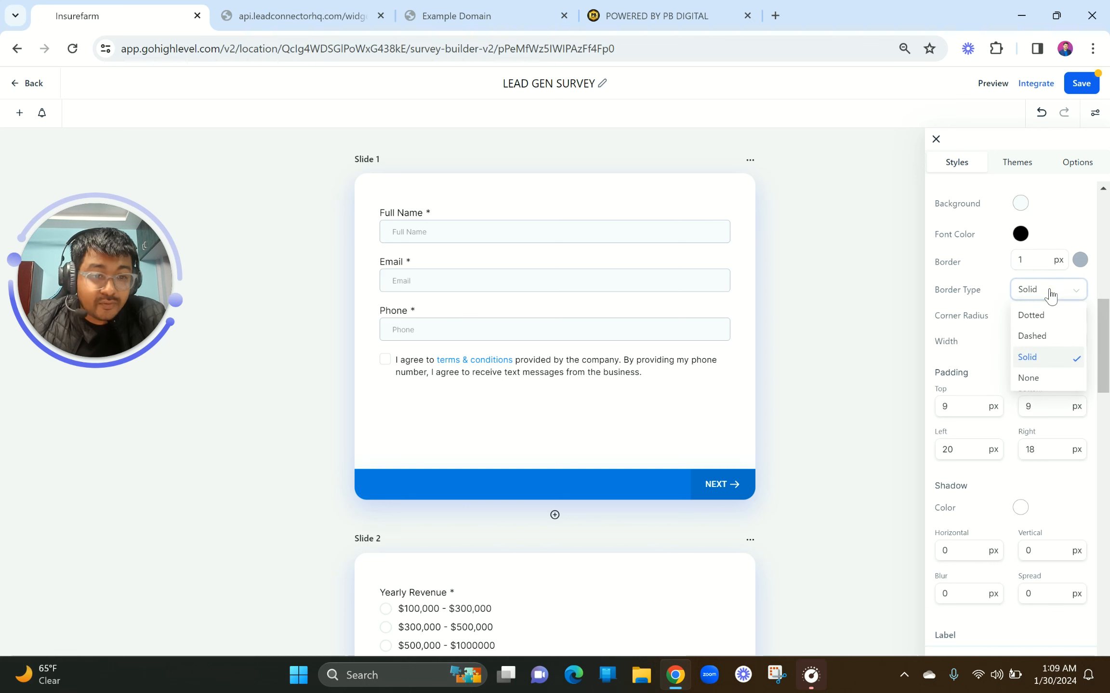
pyautogui.click(1032, 336)
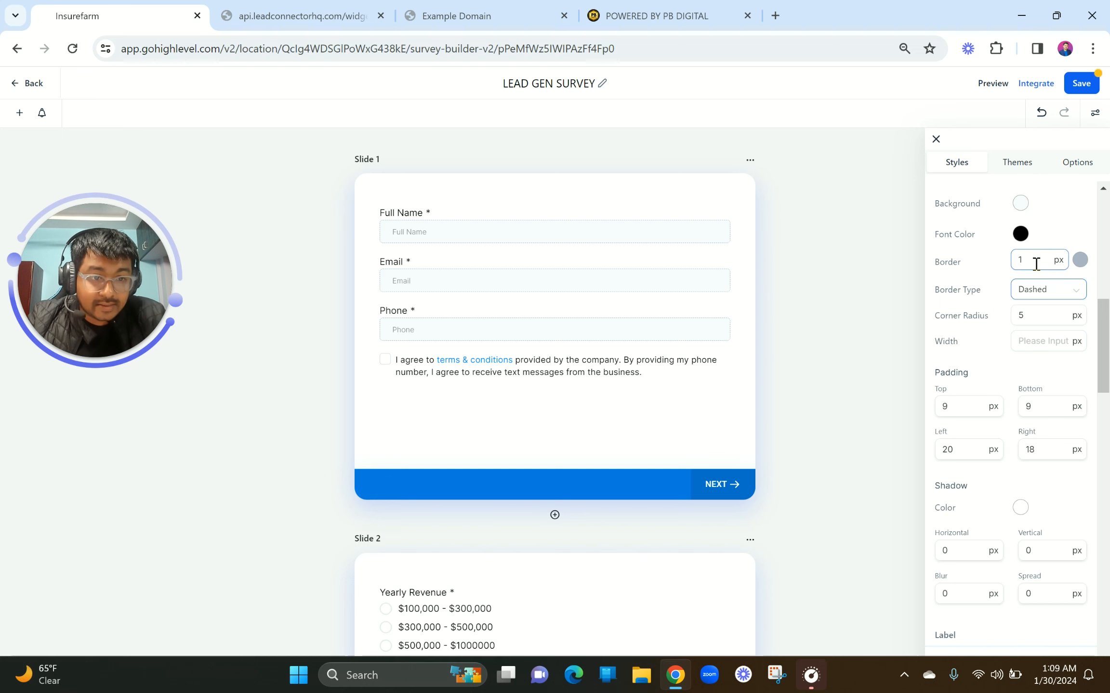
pyautogui.doubleClick(1029, 257)
pyautogui.write('5')
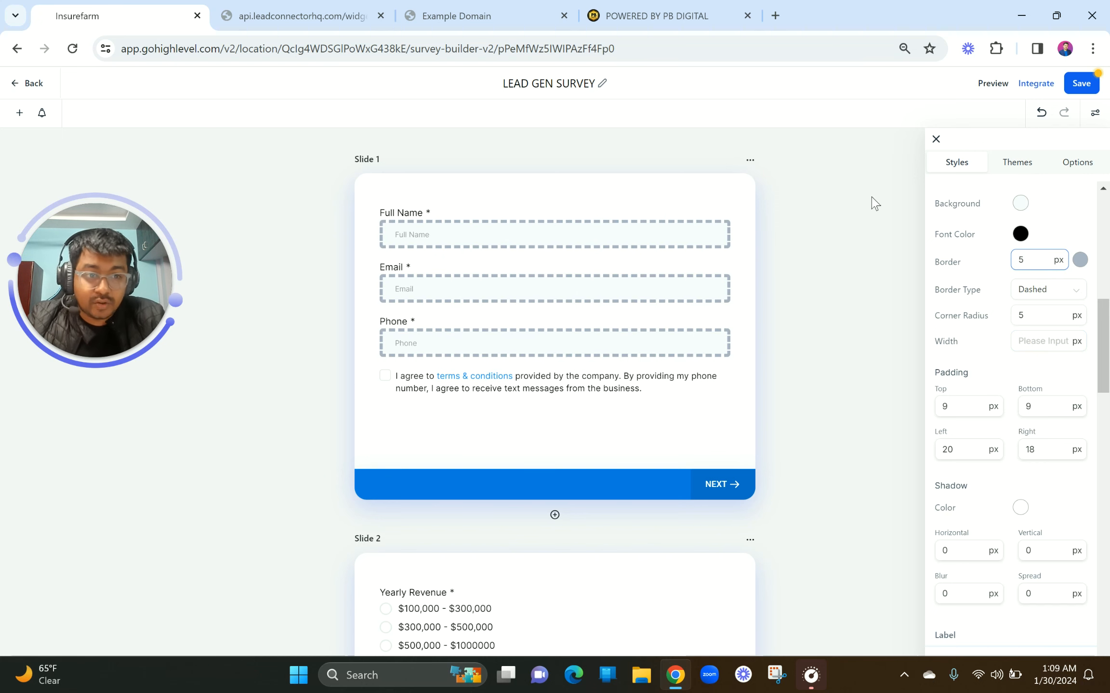
pyautogui.press('BackSpace')
pyautogui.write('1')
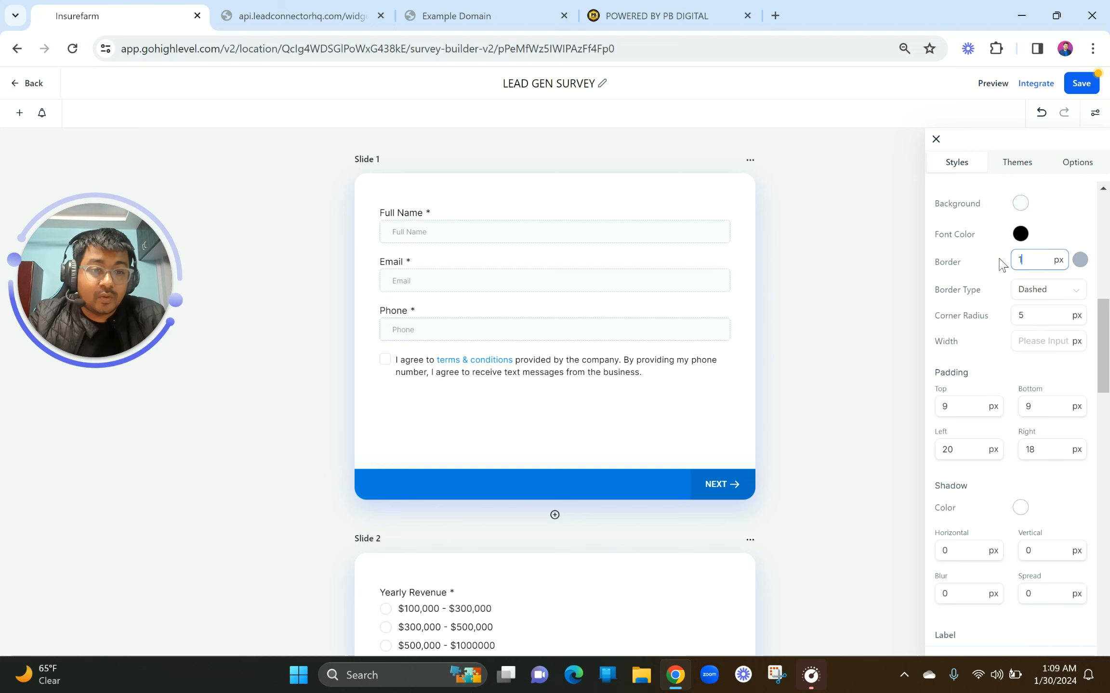
pyautogui.doubleClick(1016, 317)
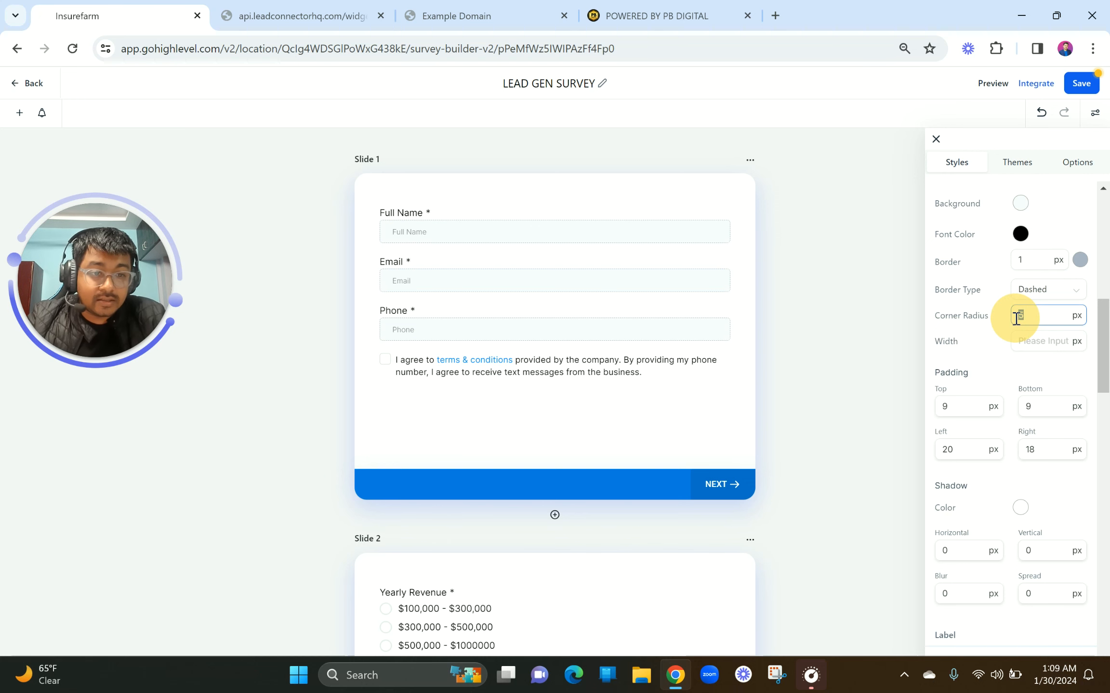
pyautogui.click(1030, 291)
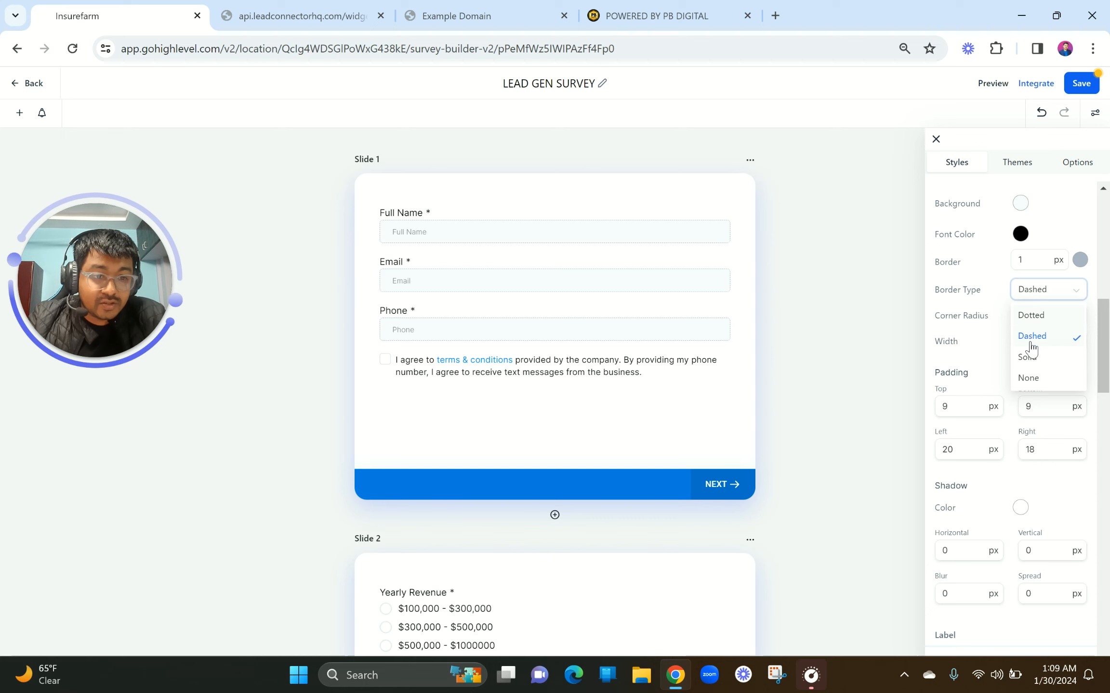
pyautogui.click(1030, 358)
pyautogui.doubleClick(1013, 316)
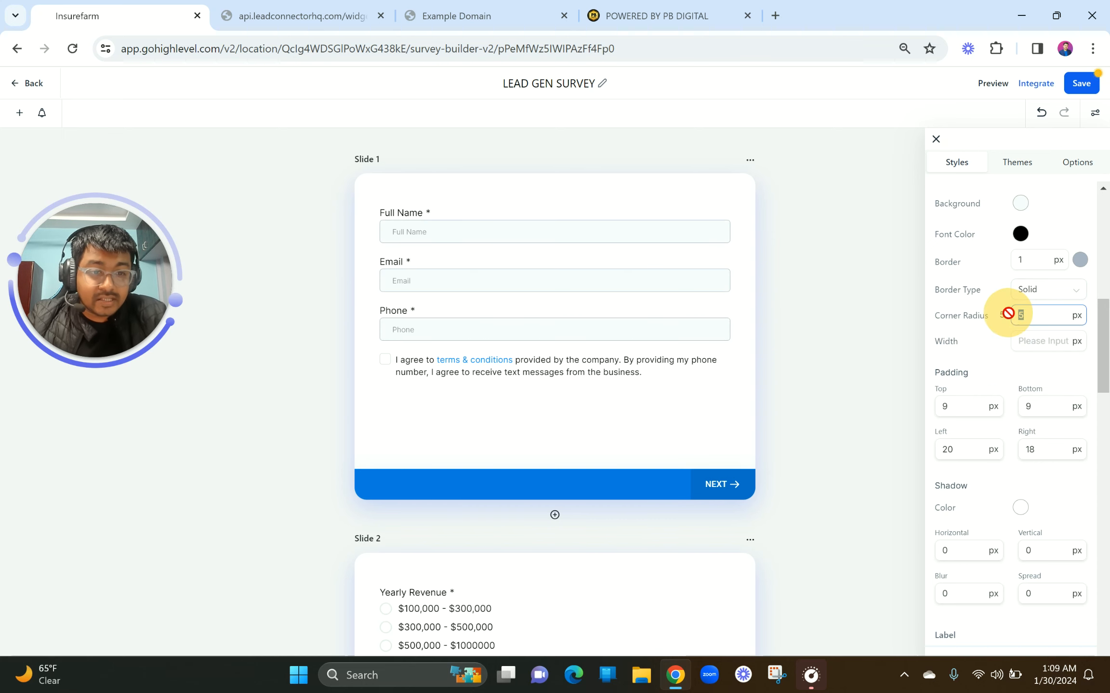
pyautogui.click(986, 367)
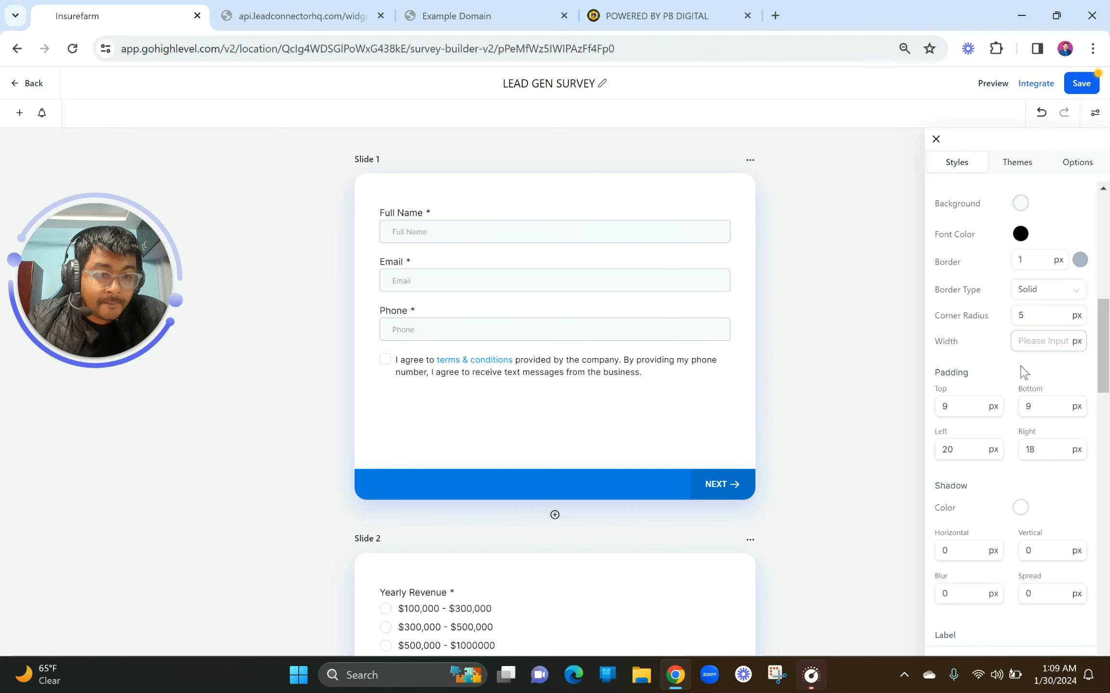
# Try a 30 px top padding on the fields, then revert it to 9 px
pyautogui.scroll(-3, 1021, 375)
pyautogui.click(961, 273)
pyautogui.click(945, 270)
pyautogui.click(945, 271)
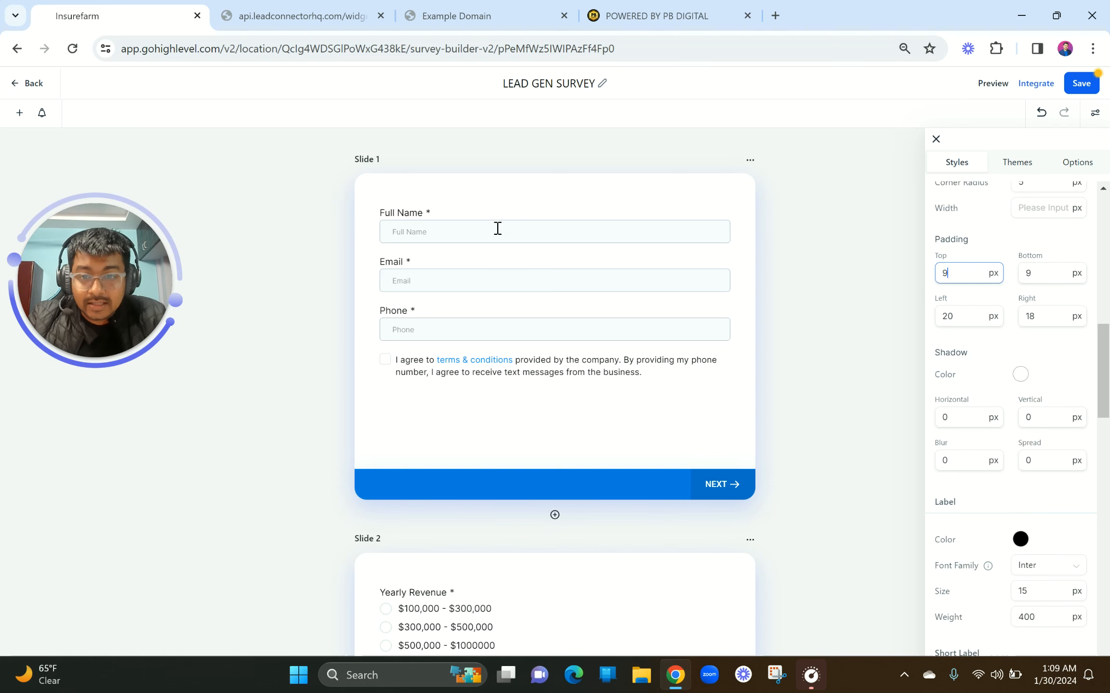
pyautogui.moveTo(961, 278); pyautogui.dragTo(920, 278)
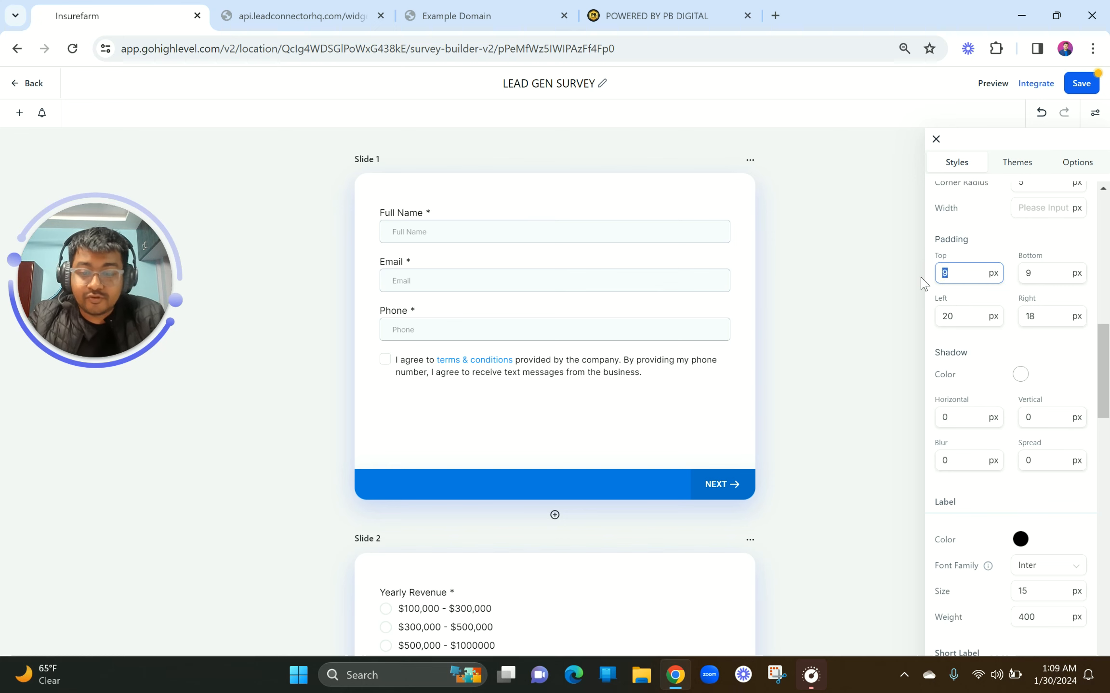
pyautogui.write('30')
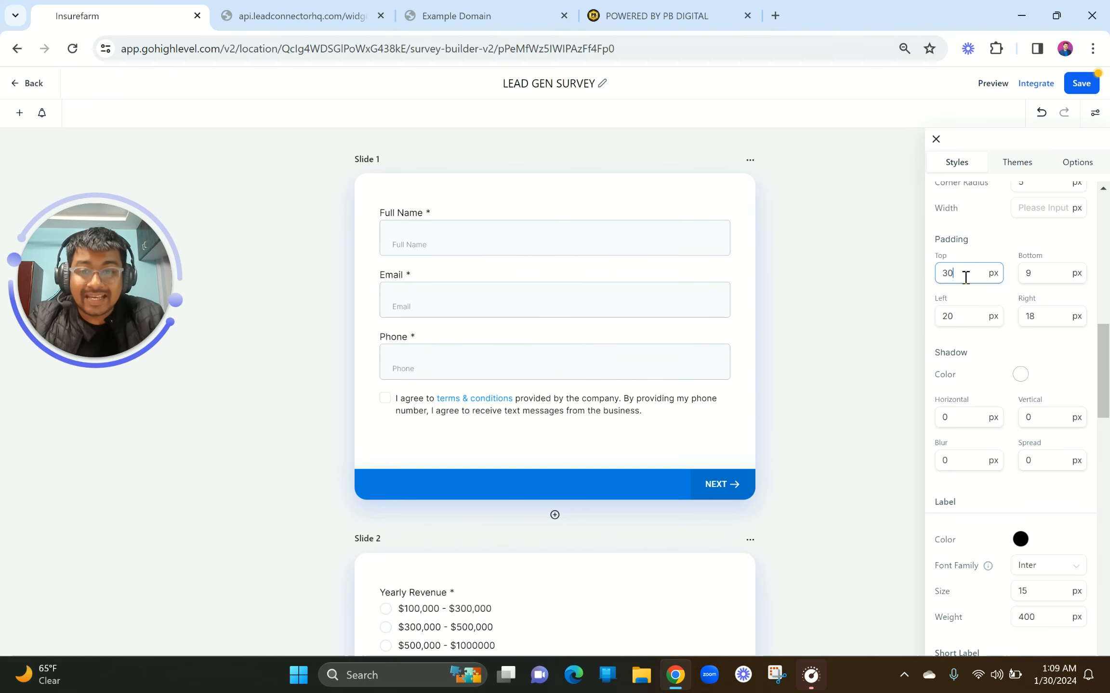
pyautogui.moveTo(966, 278); pyautogui.dragTo(936, 278)
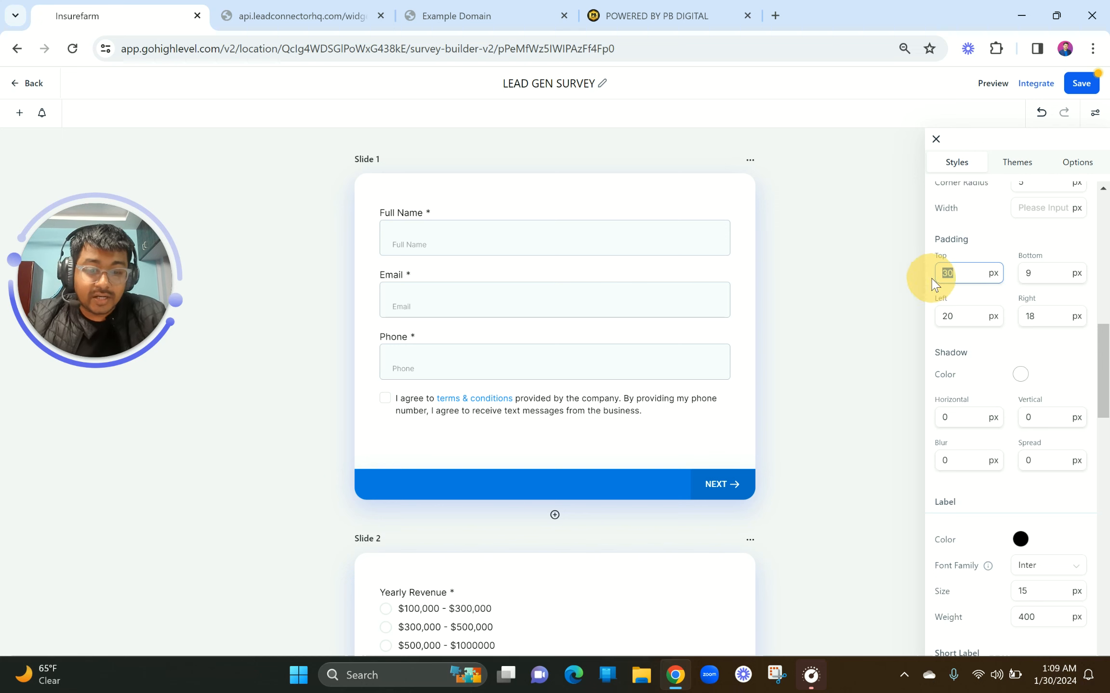
pyautogui.write('9')
pyautogui.click(982, 356)
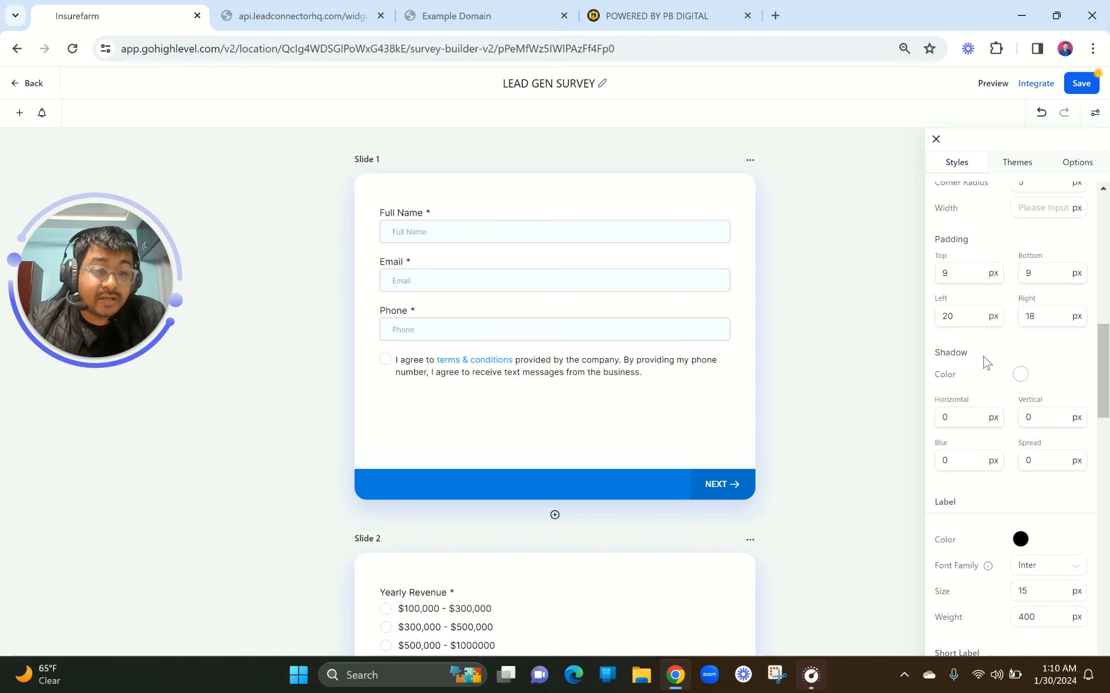
# Change the fields' left padding from 40 to 20 px, then review the Label, Placeholder and Footer settings
pyautogui.scroll(-1, 985, 362)
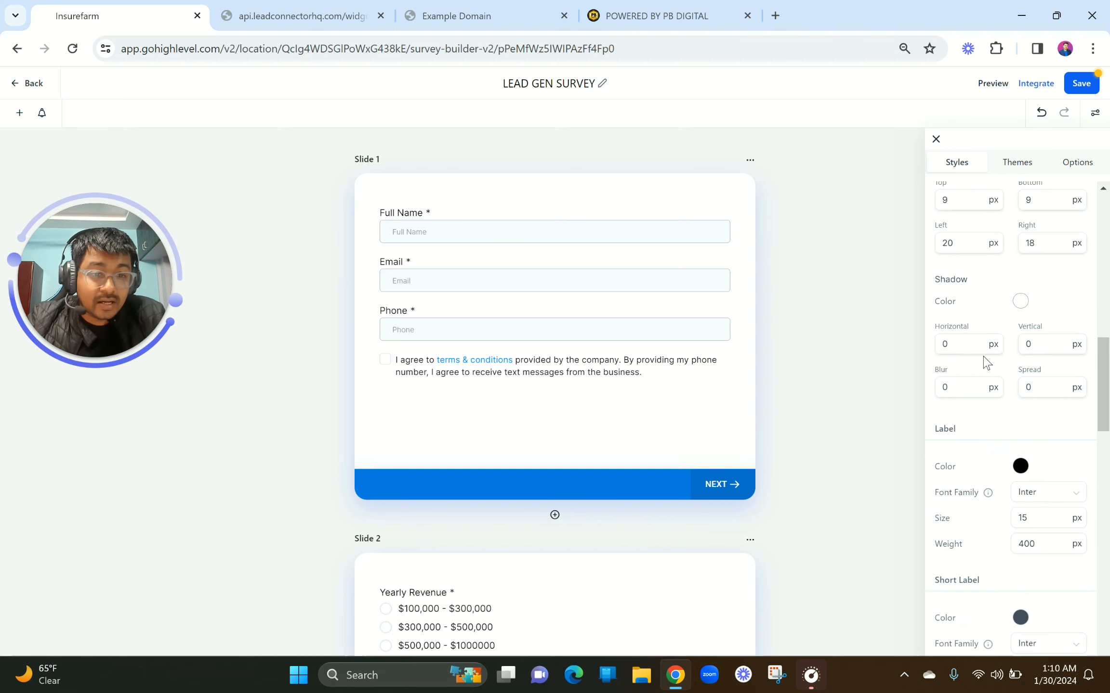
pyautogui.scroll(1, 985, 363)
pyautogui.doubleClick(937, 289)
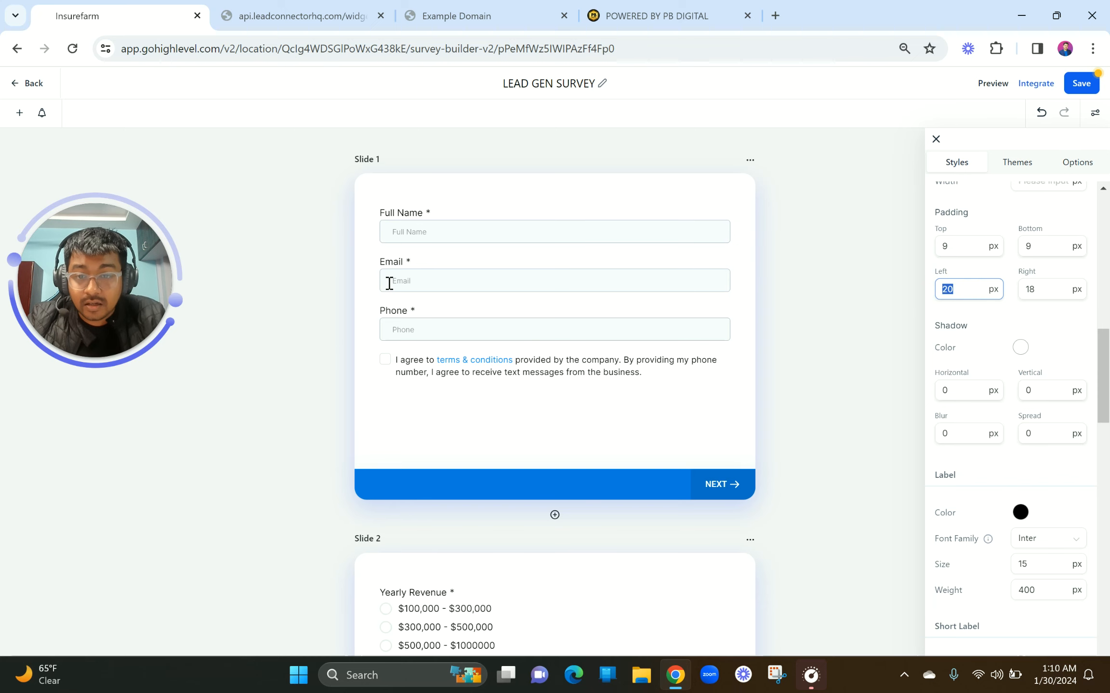
pyautogui.scroll(5, 389, 283)
pyautogui.scroll(-5, 394, 283)
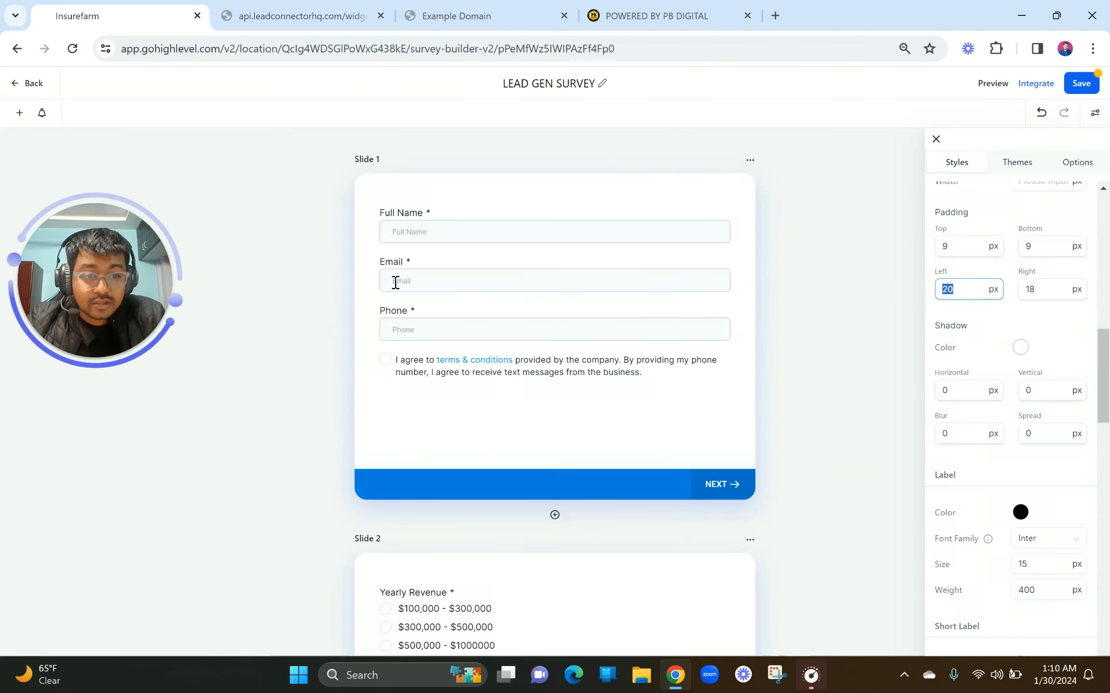
pyautogui.write('40')
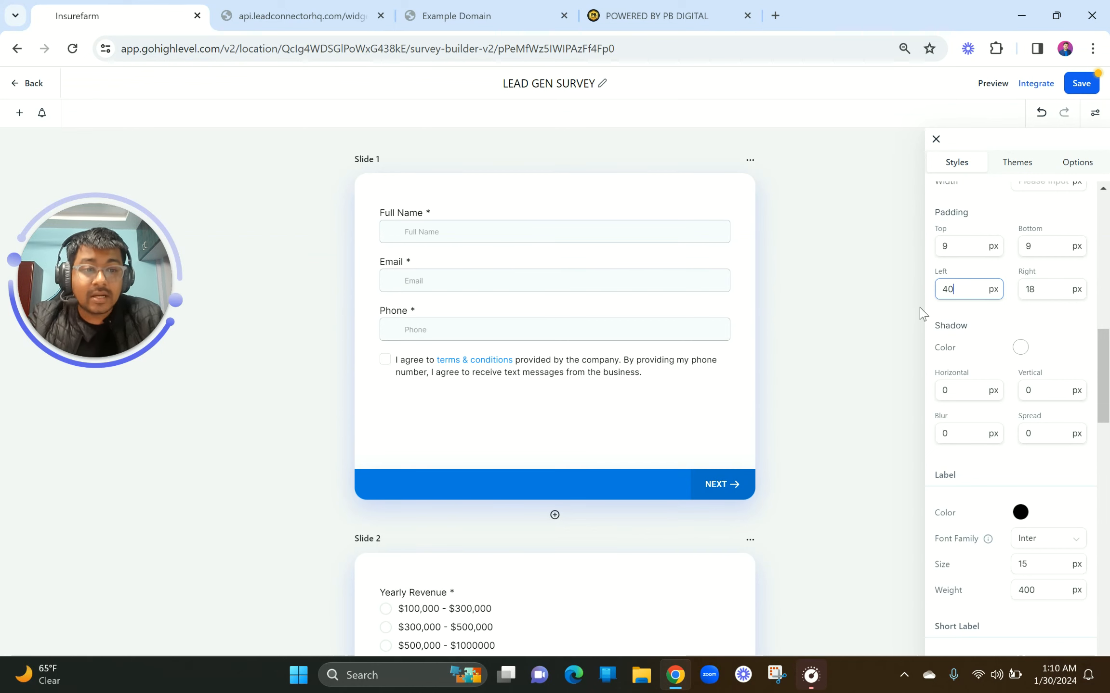
pyautogui.press('BackSpace')
pyautogui.press('BackSpace')
pyautogui.write('20')
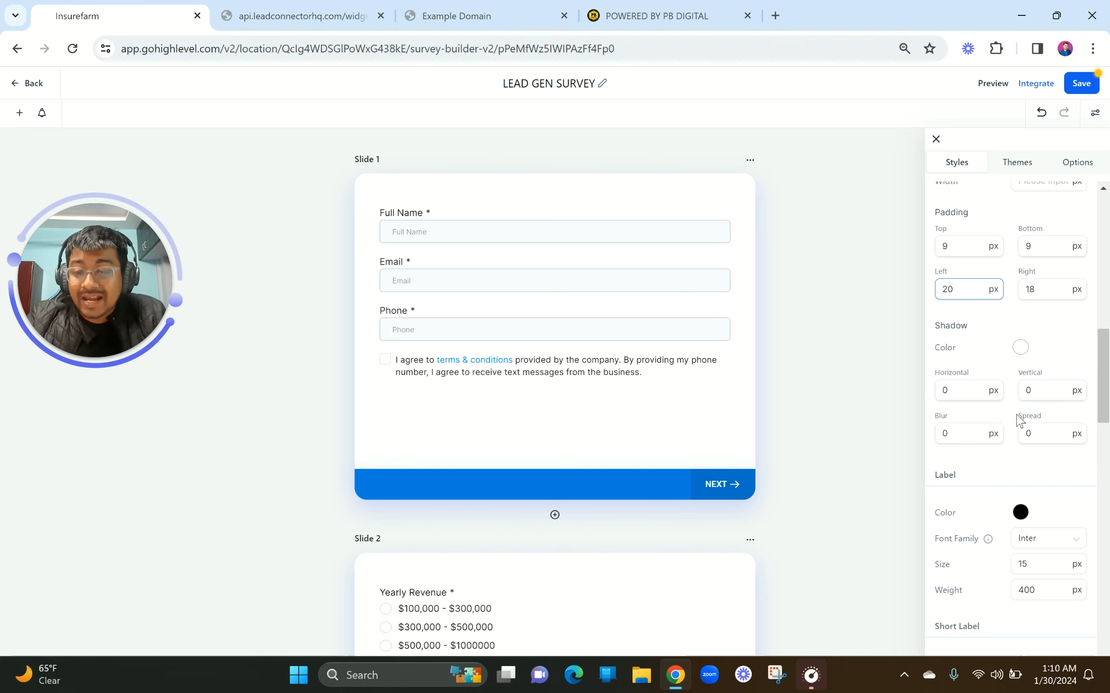
pyautogui.scroll(-5, 1017, 420)
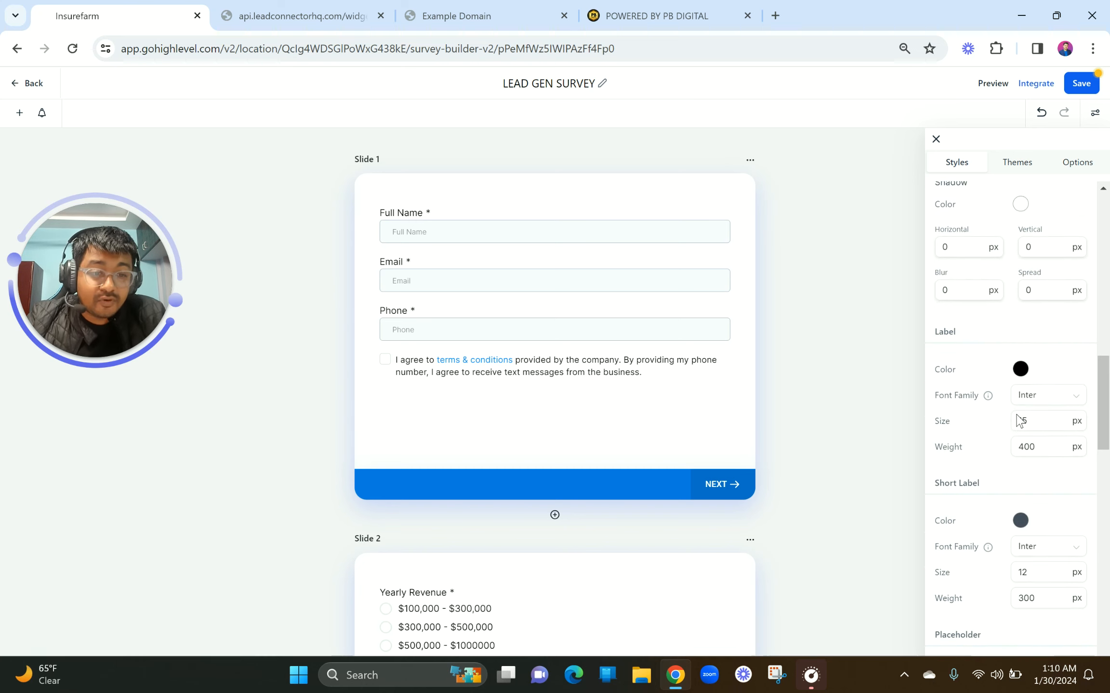
pyautogui.scroll(-2, 1018, 421)
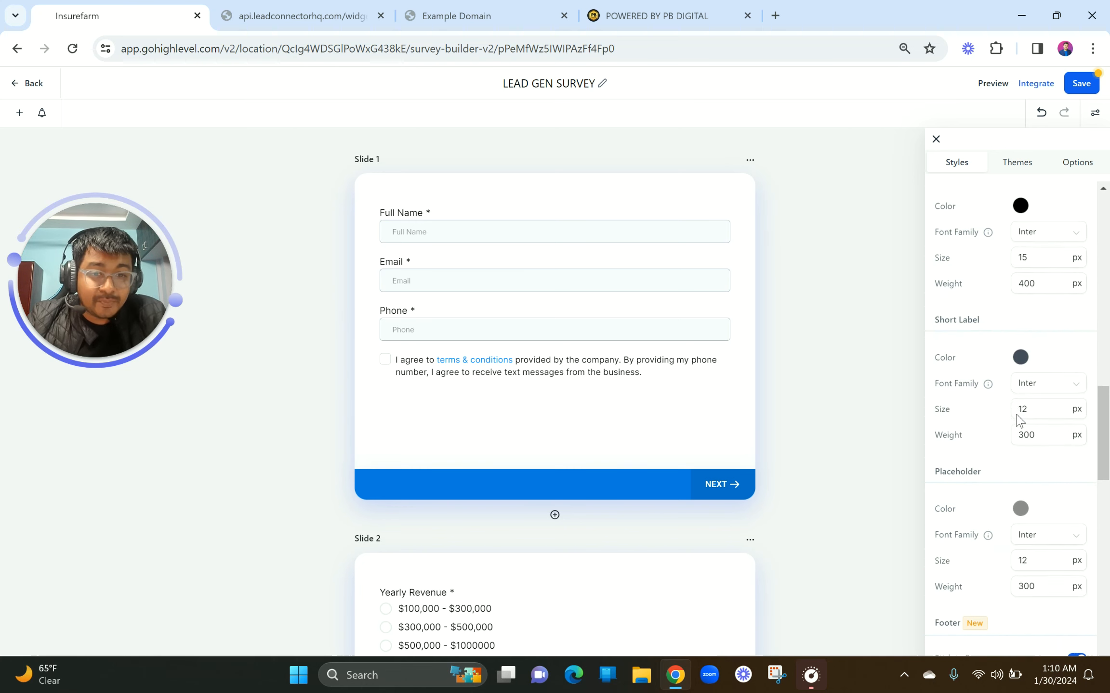
pyautogui.scroll(1, 983, 260)
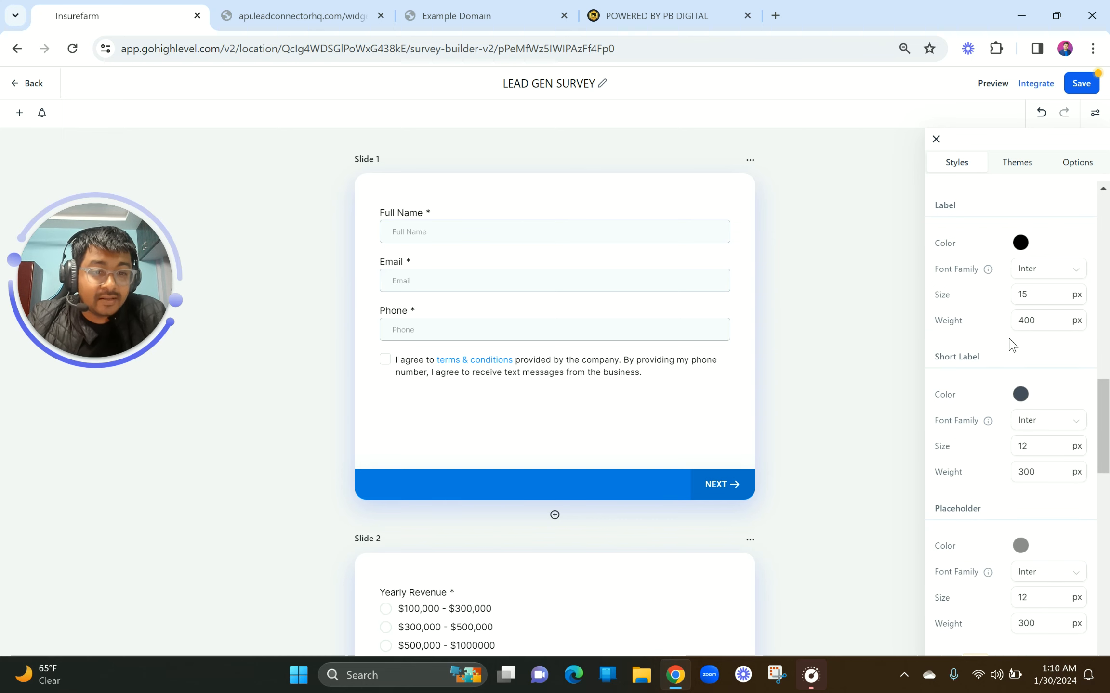
pyautogui.scroll(-4, 1010, 344)
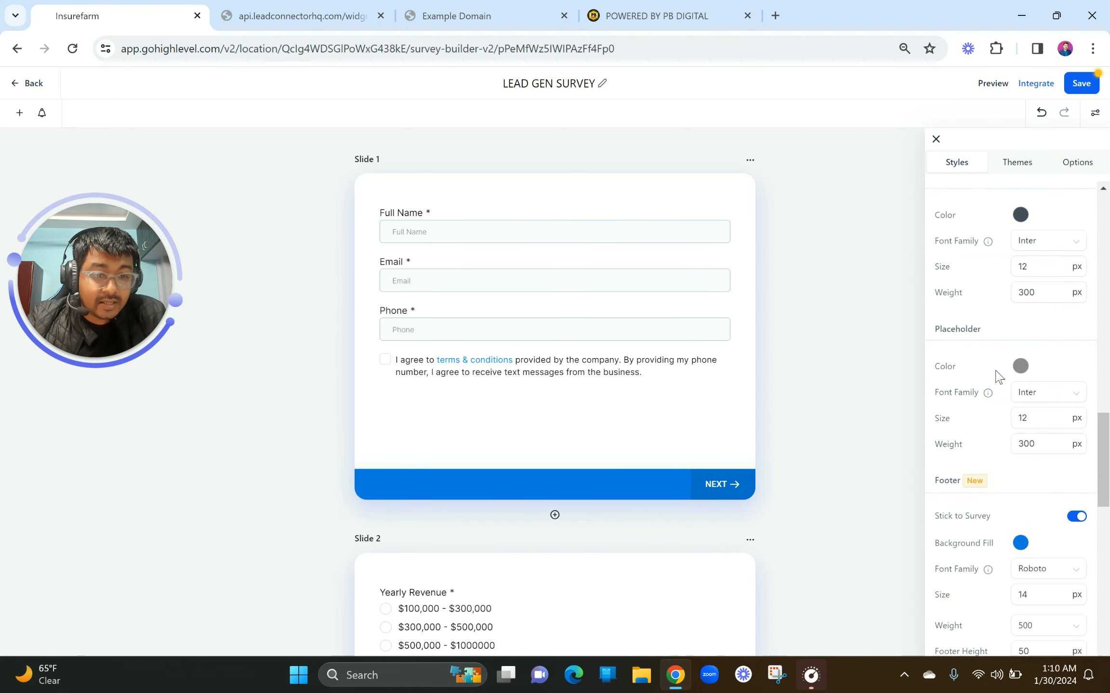
pyautogui.scroll(-1, 998, 375)
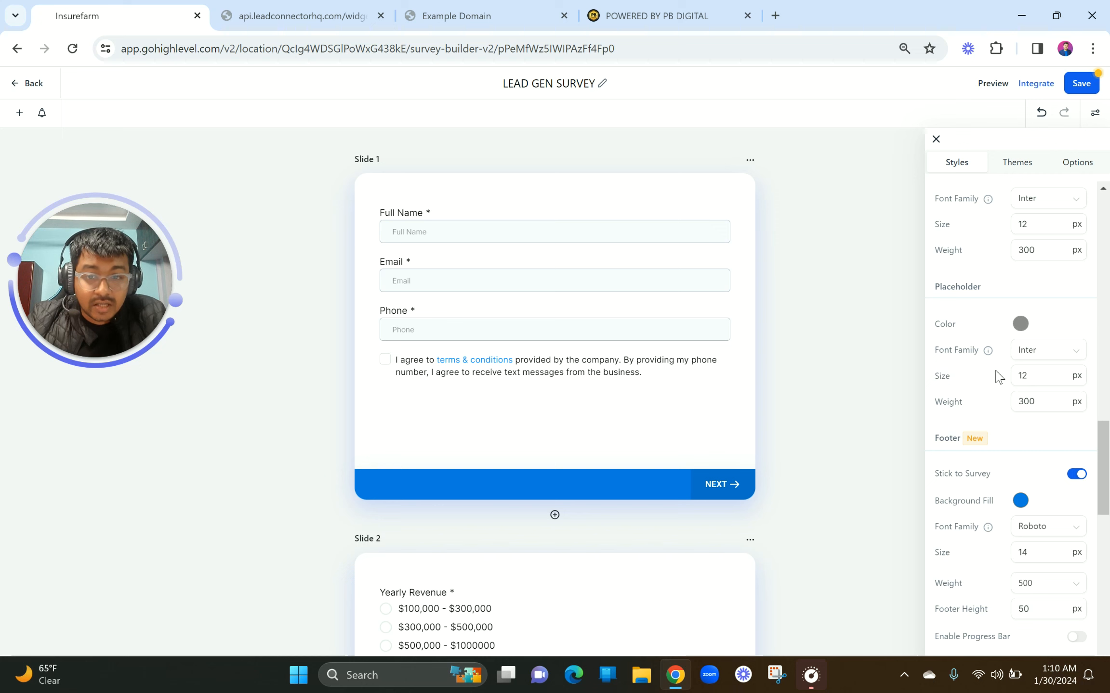
# Set the placeholder text colour to a dark navy, #09003DFF
pyautogui.click(1020, 324)
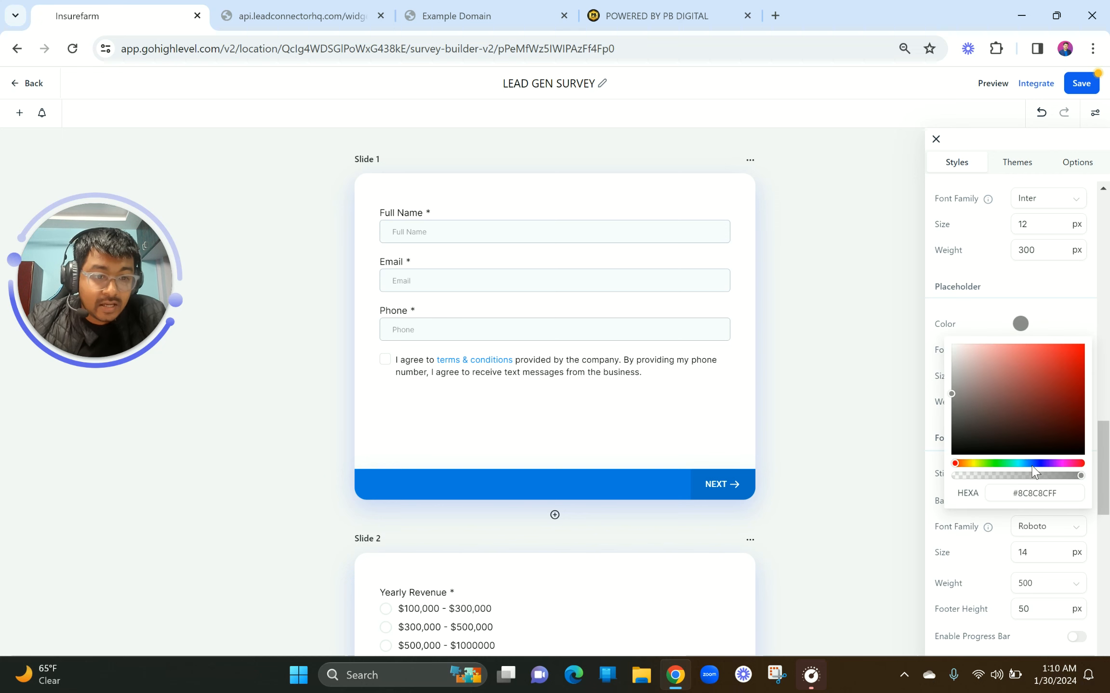
pyautogui.click(1048, 406)
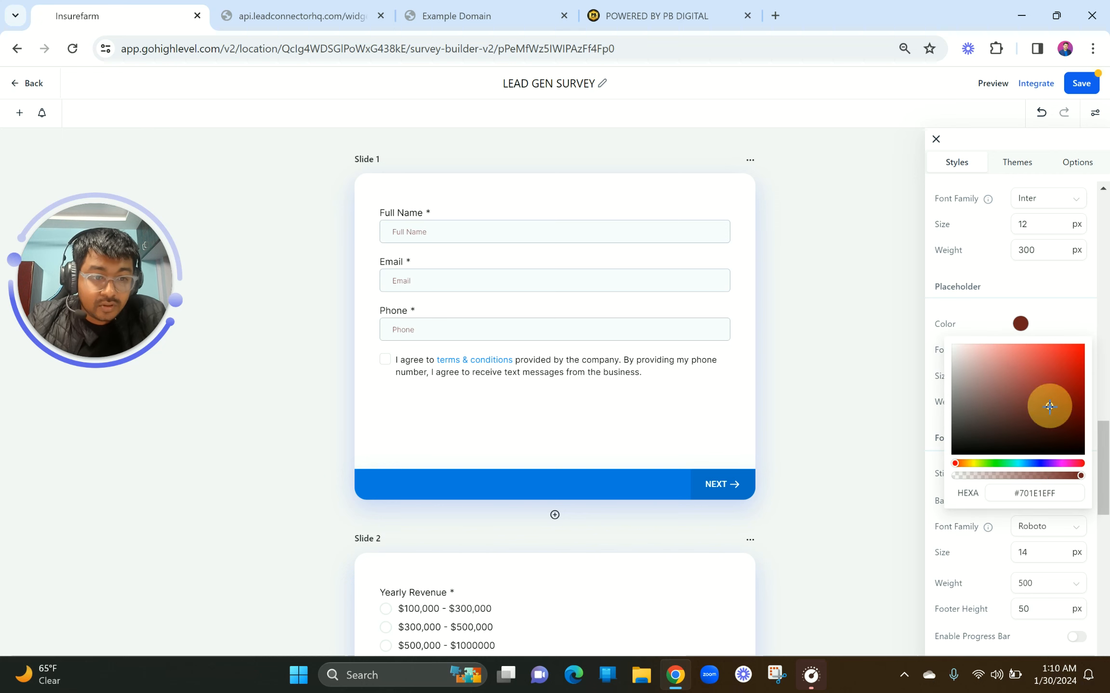
pyautogui.click(1042, 465)
pyautogui.moveTo(1049, 389); pyautogui.dragTo(1098, 428)
pyautogui.click(1035, 304)
pyautogui.scroll(-2, 1035, 306)
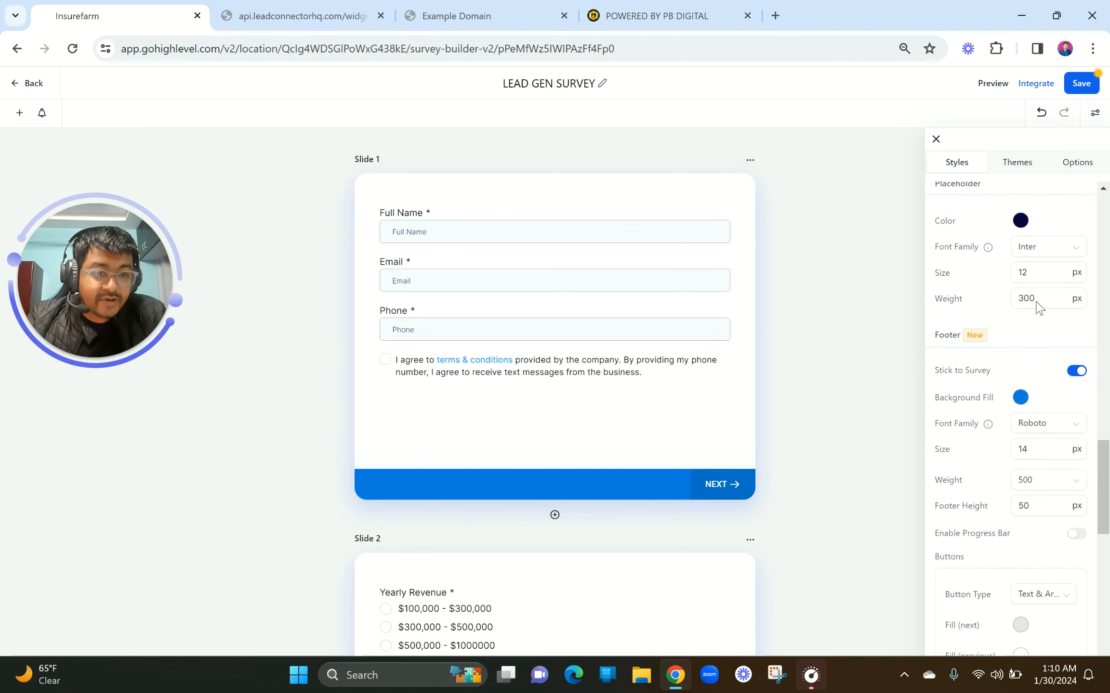
pyautogui.scroll(-1, 1038, 306)
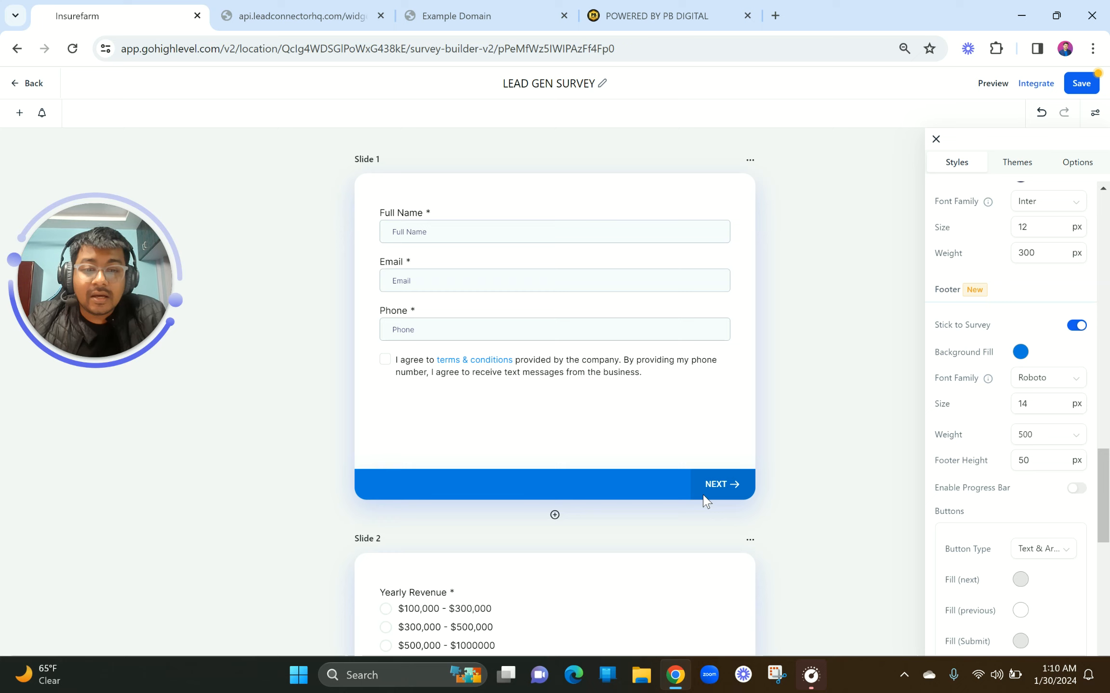
pyautogui.scroll(5, 703, 496)
pyautogui.scroll(-4, 703, 495)
pyautogui.scroll(-2, 704, 496)
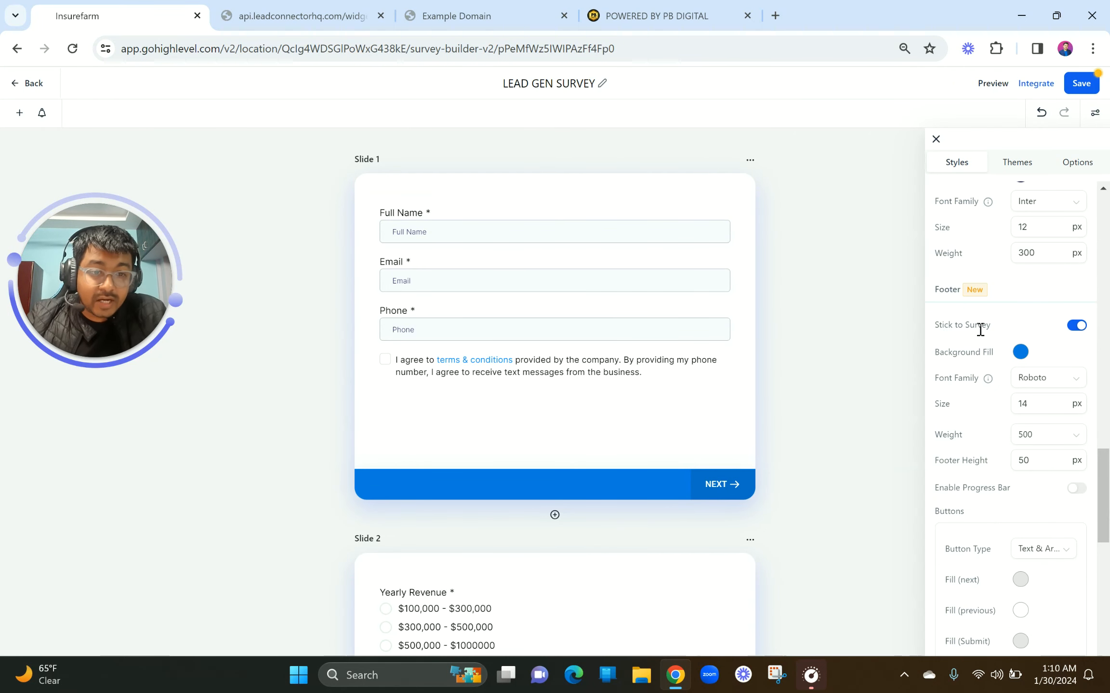
# Turn off Stick to Survey and close the Styles panel to view the full-width footer
pyautogui.click(1077, 327)
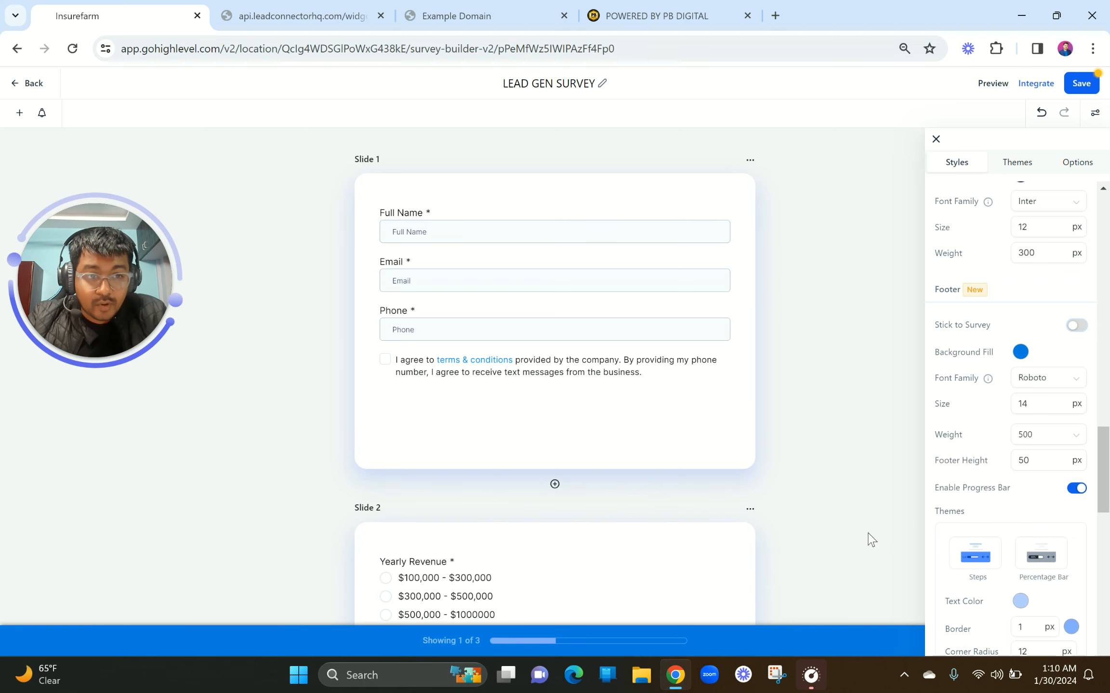
pyautogui.click(1095, 115)
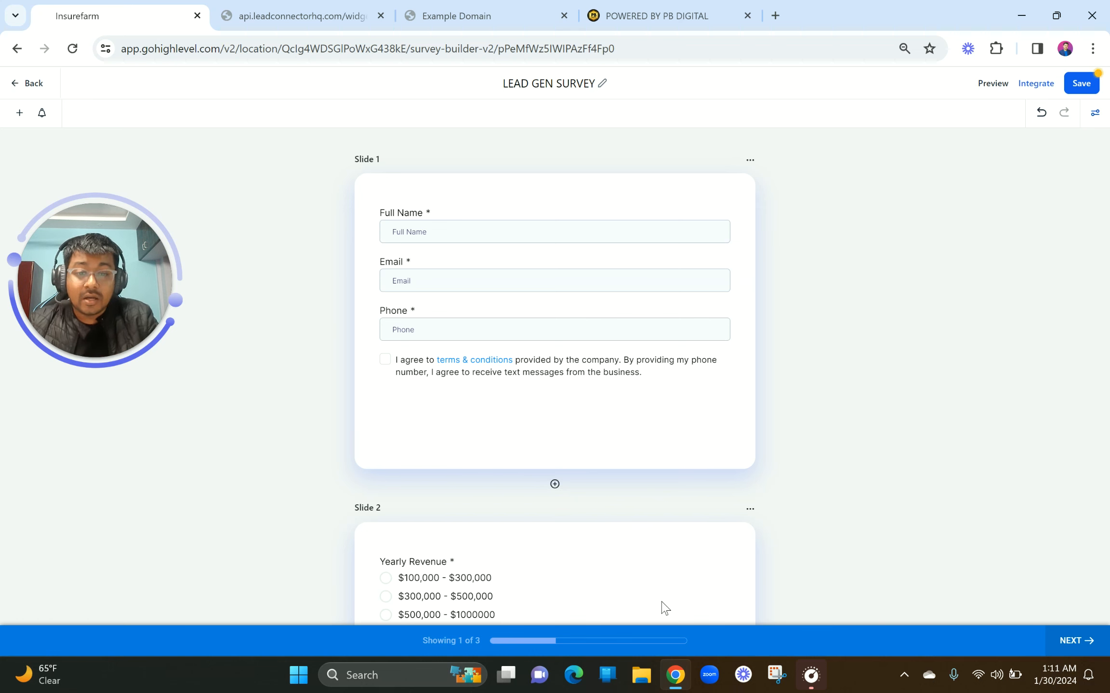
pyautogui.scroll(-2, 663, 607)
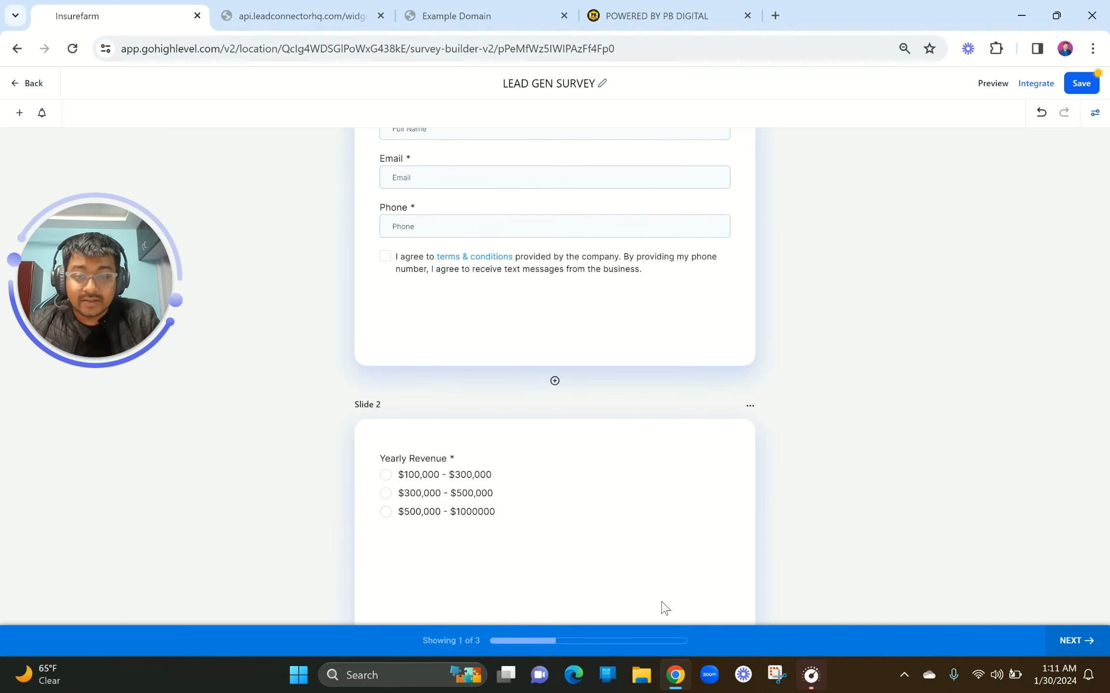
pyautogui.moveTo(669, 692)
pyautogui.click(514, 517)
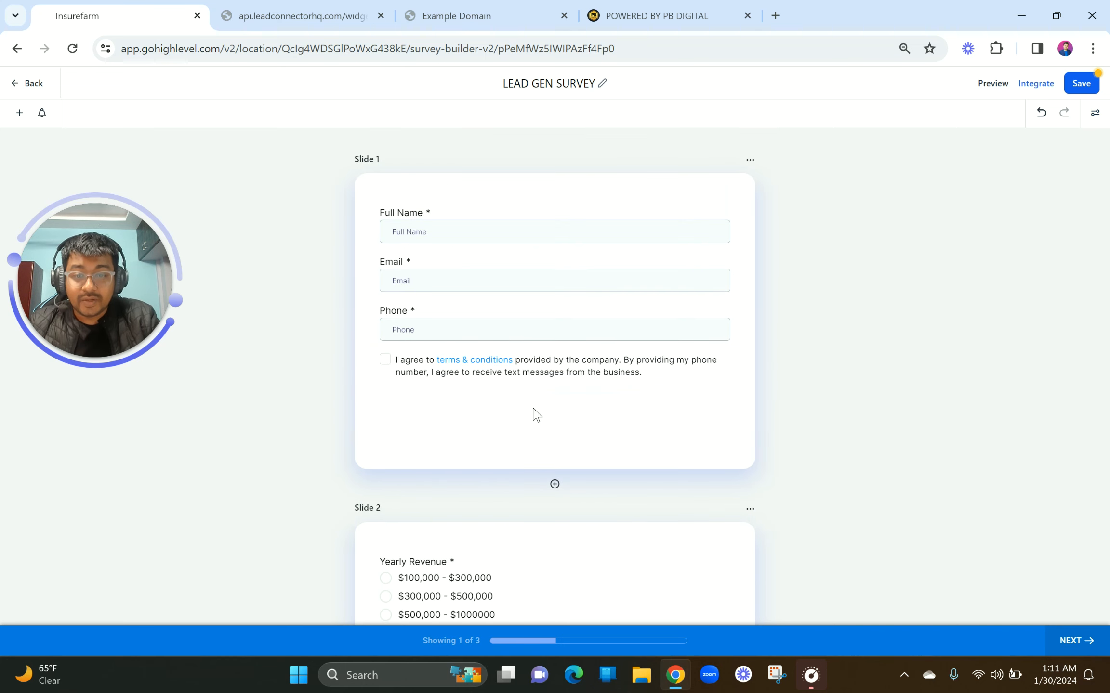
# Reopen the survey style settings and turn Stick to Survey back on
pyautogui.click(1094, 115)
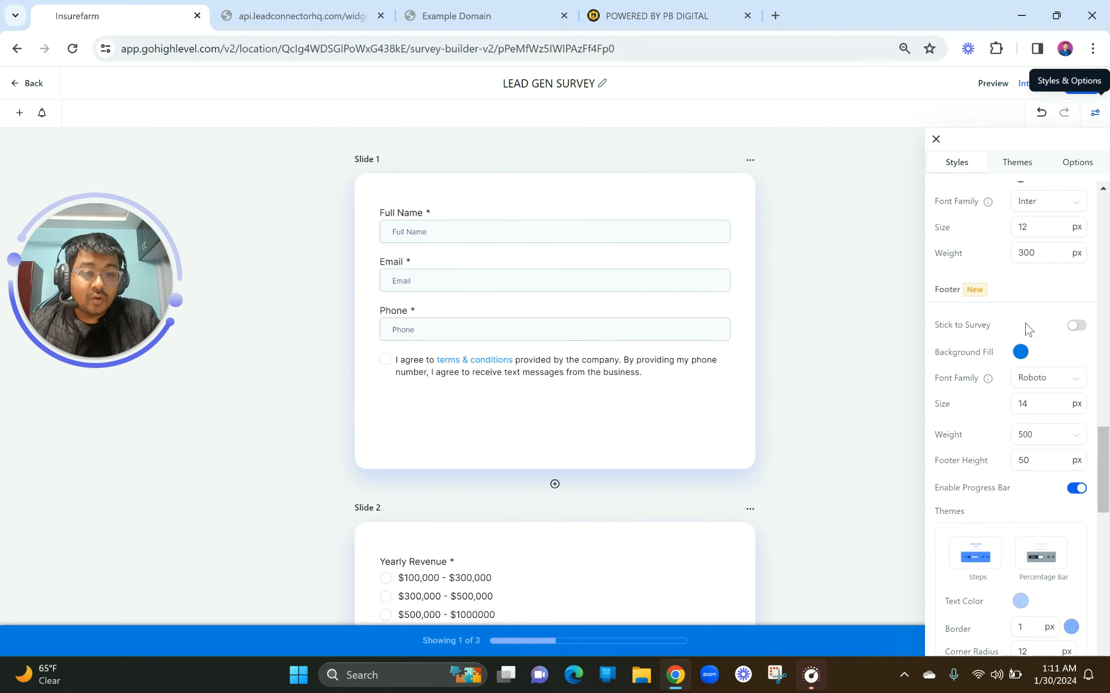
pyautogui.click(1033, 409)
pyautogui.scroll(-1, 1033, 408)
pyautogui.scroll(-2, 1033, 409)
pyautogui.scroll(3, 1036, 410)
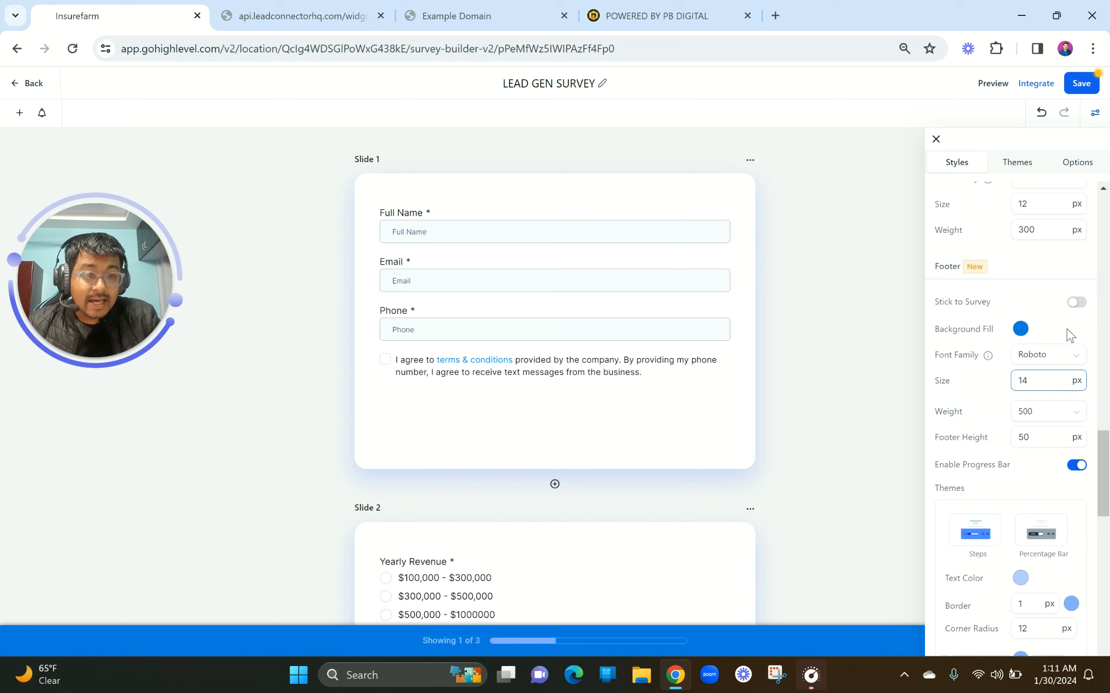
pyautogui.click(1073, 304)
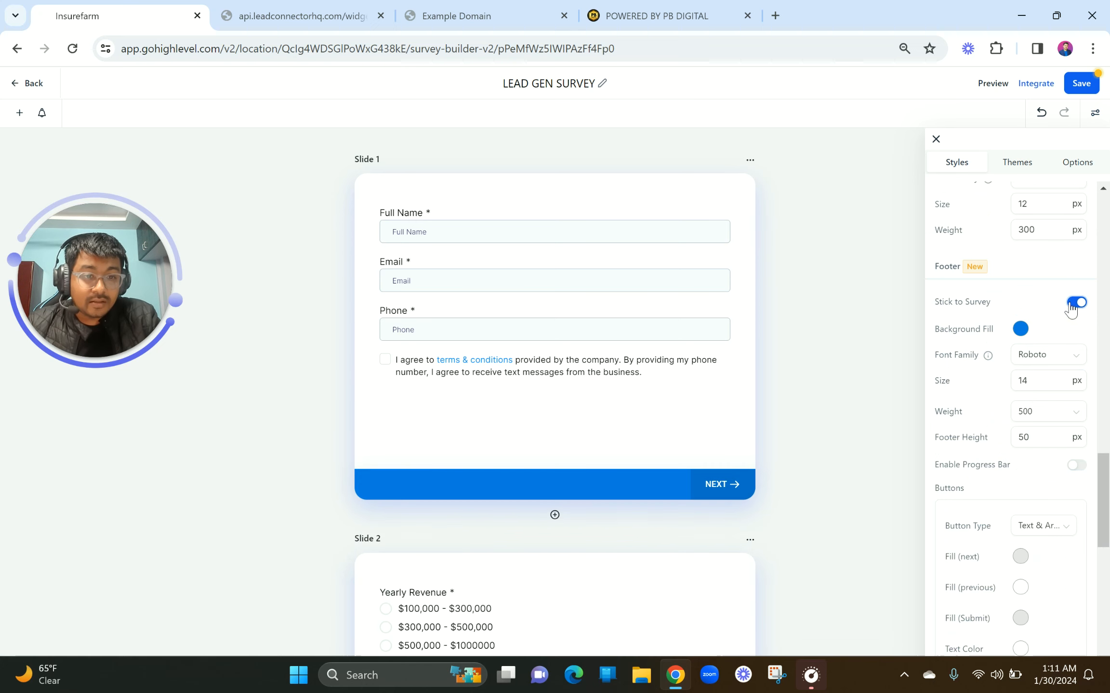
# Change the footer background fill from #007CE2FF to a deeper blue, #0044E2FF
pyautogui.click(1020, 330)
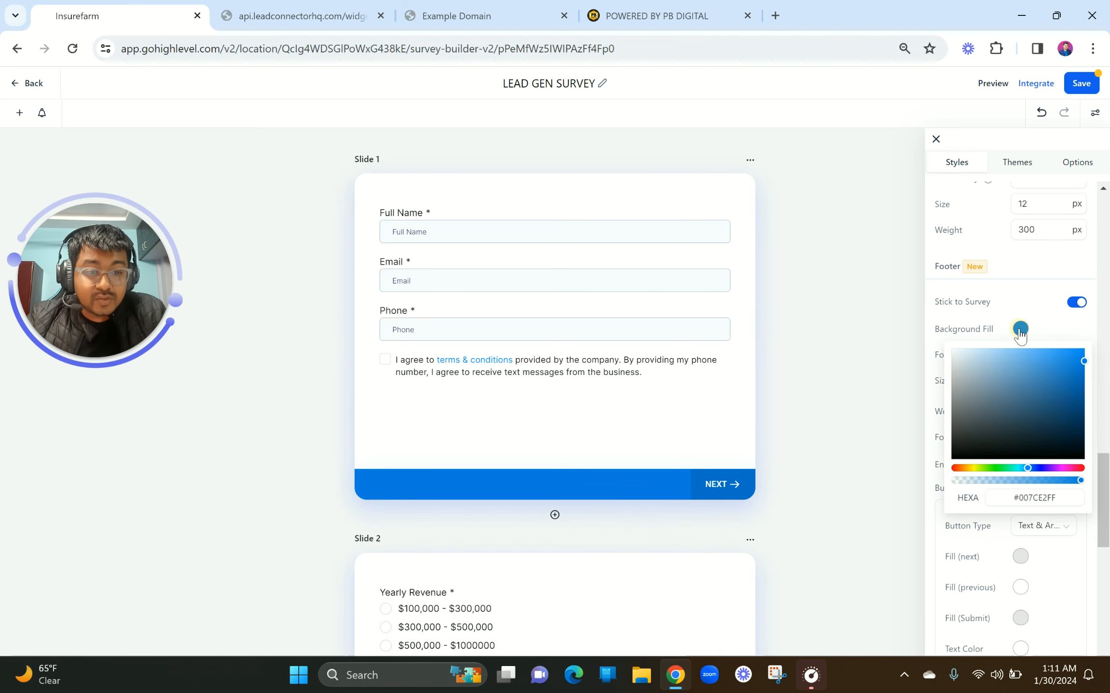
pyautogui.click(1003, 468)
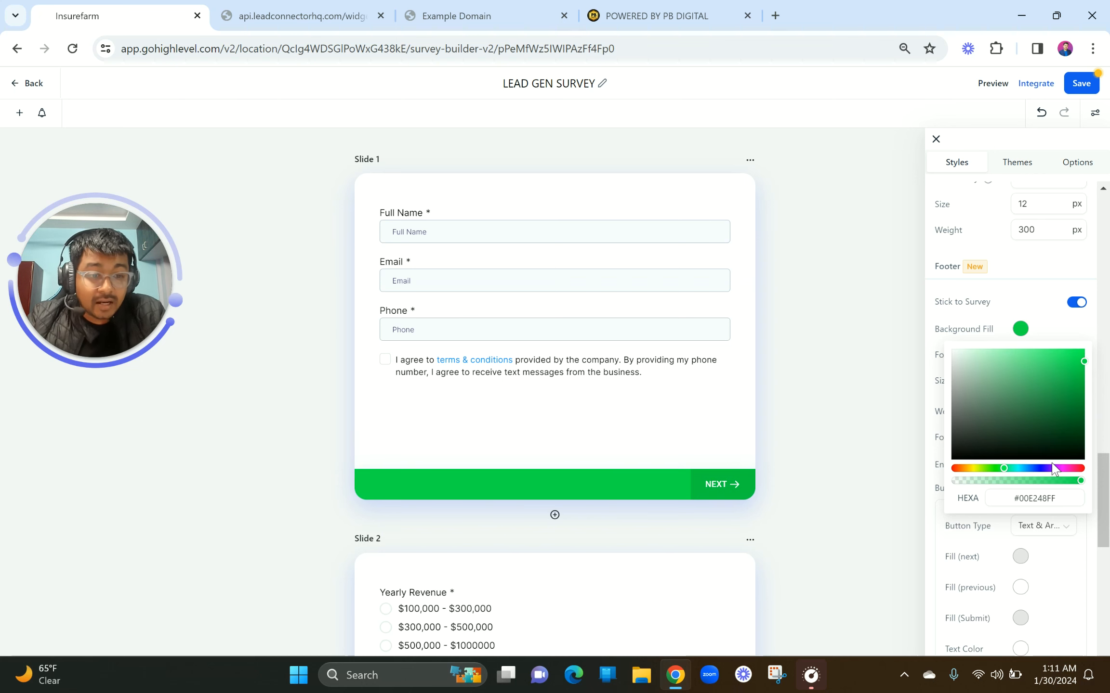
pyautogui.click(1033, 469)
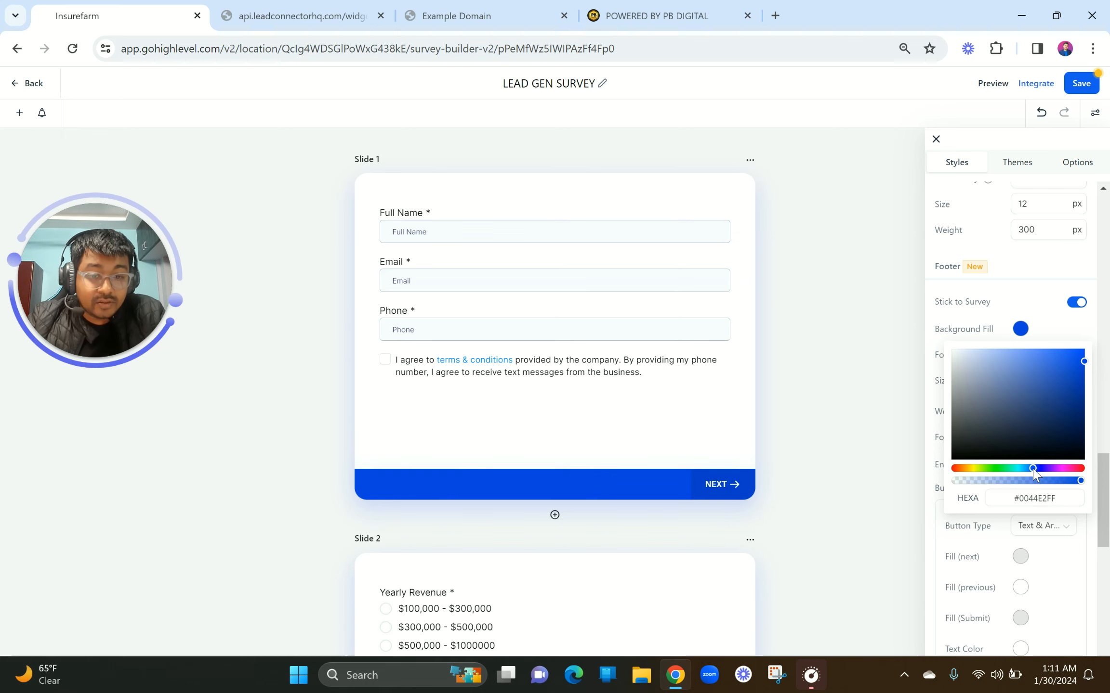
pyautogui.click(1010, 307)
pyautogui.scroll(-1, 1016, 400)
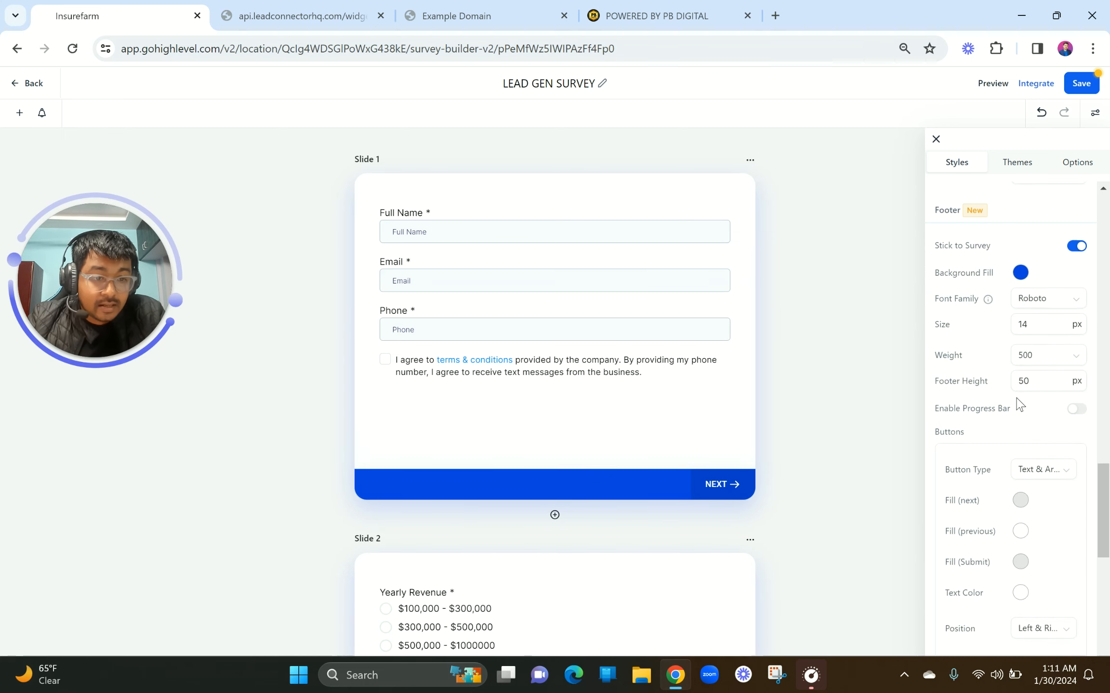
# Enable the progress bar with the footer unpinned, trying percentage and steps styles
pyautogui.click(1072, 390)
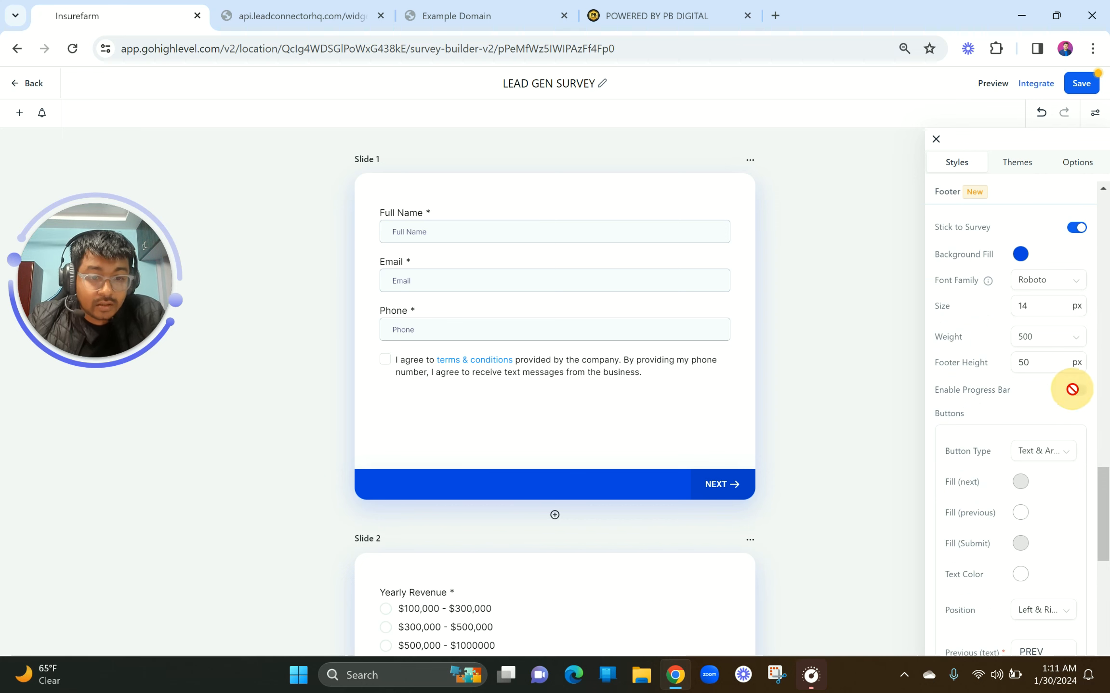
pyautogui.click(1075, 228)
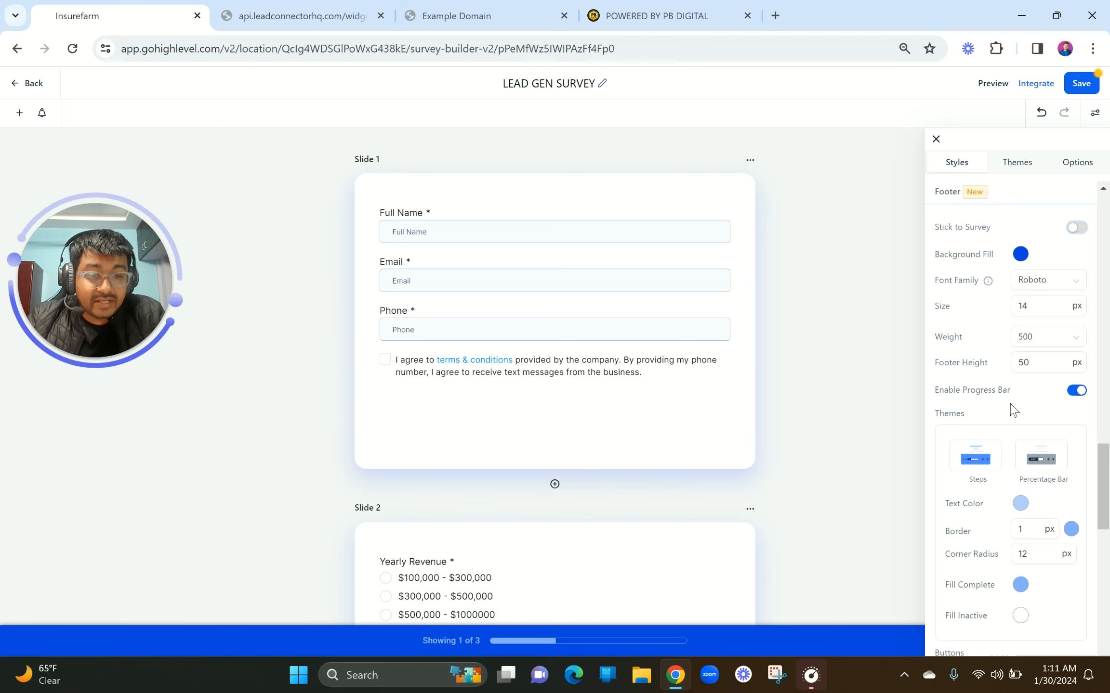
pyautogui.scroll(-1, 1010, 407)
pyautogui.click(1053, 408)
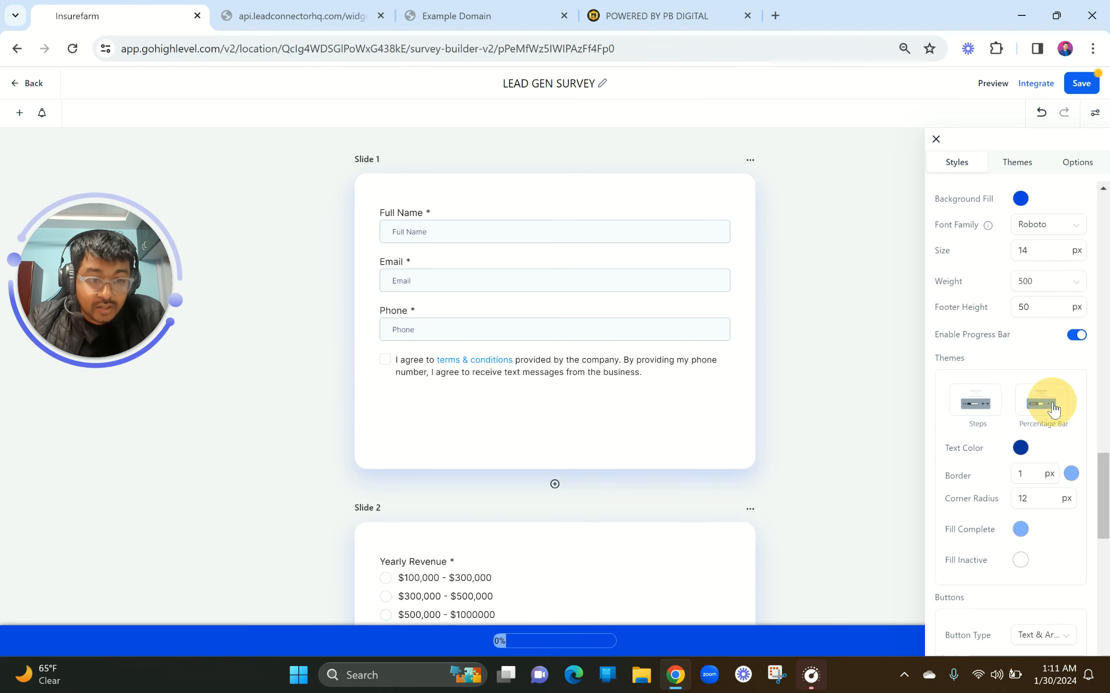
pyautogui.scroll(-1, 991, 424)
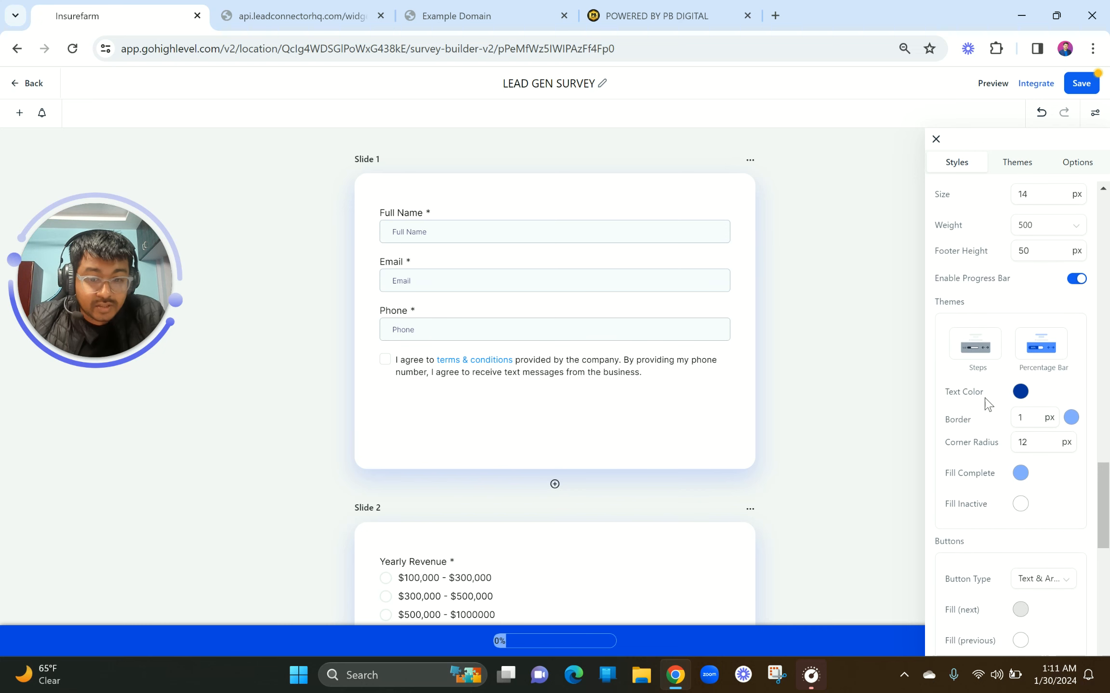
pyautogui.click(974, 363)
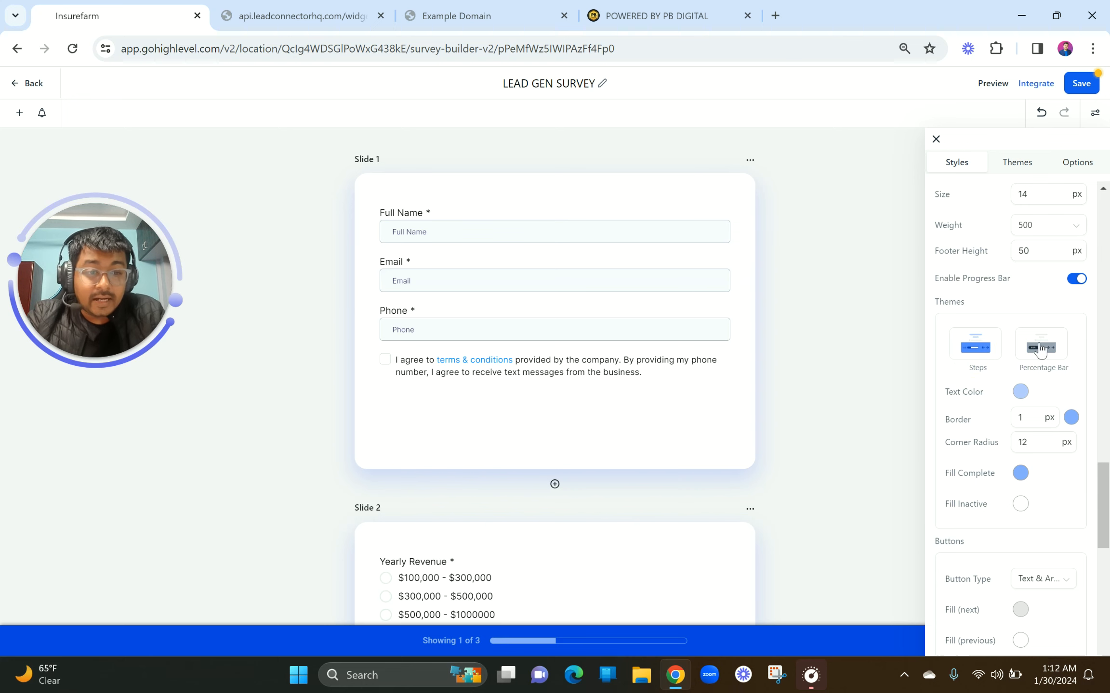
# Compare percentage and steps progress bars again, then pin the footer back to the survey
pyautogui.click(1031, 357)
pyautogui.click(975, 346)
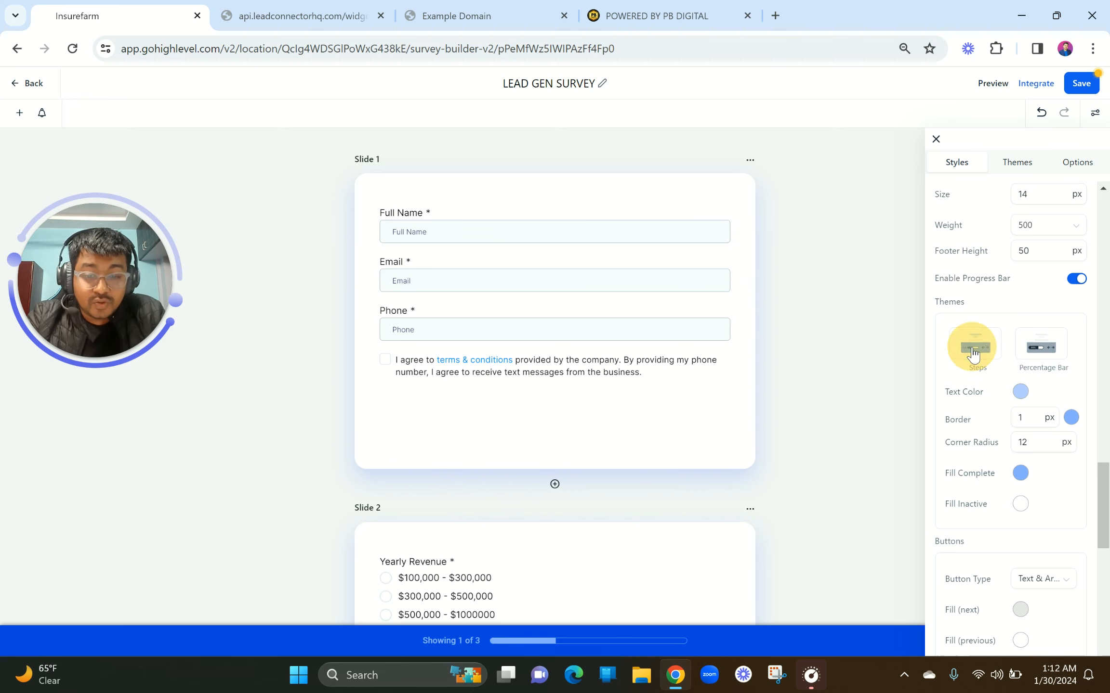
pyautogui.scroll(5, 529, 636)
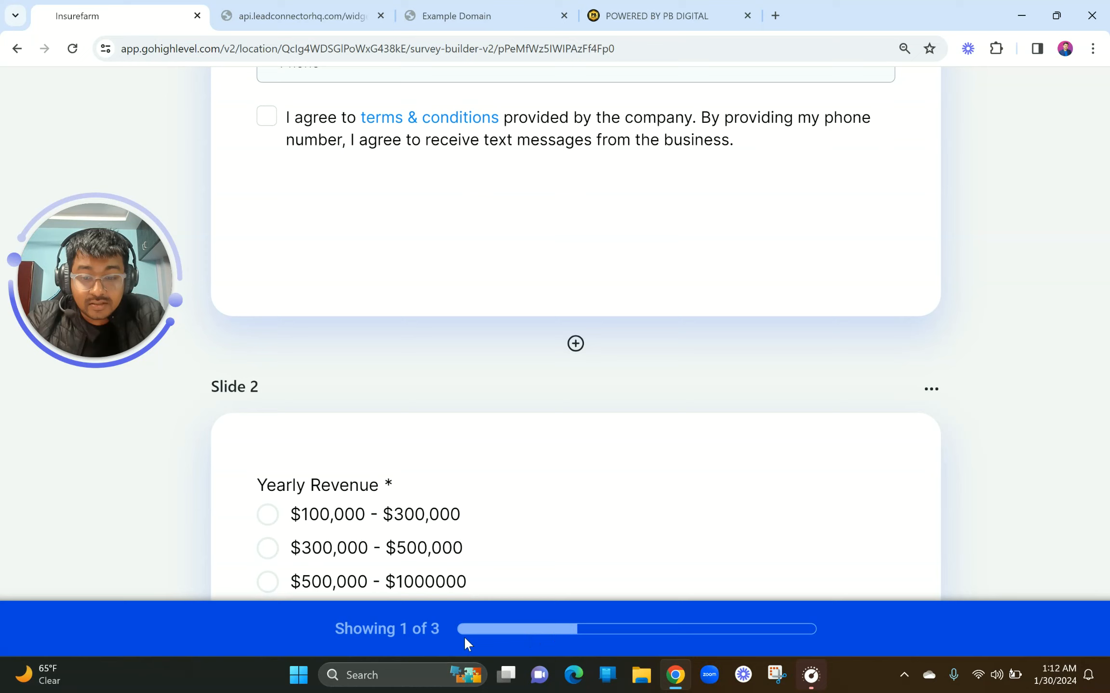
pyautogui.scroll(-5, 464, 636)
pyautogui.click(1051, 347)
pyautogui.scroll(3, 1032, 289)
pyautogui.click(1077, 245)
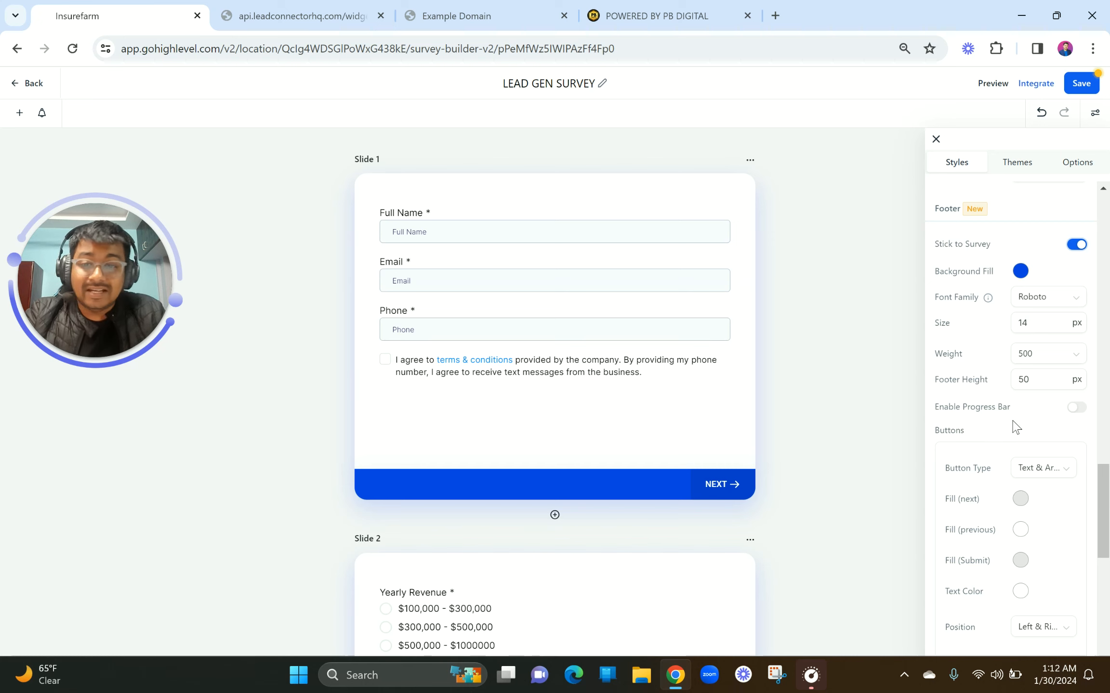
# Set the Next button fill to a faint translucent red, #FF00001A
pyautogui.scroll(-4, 1014, 426)
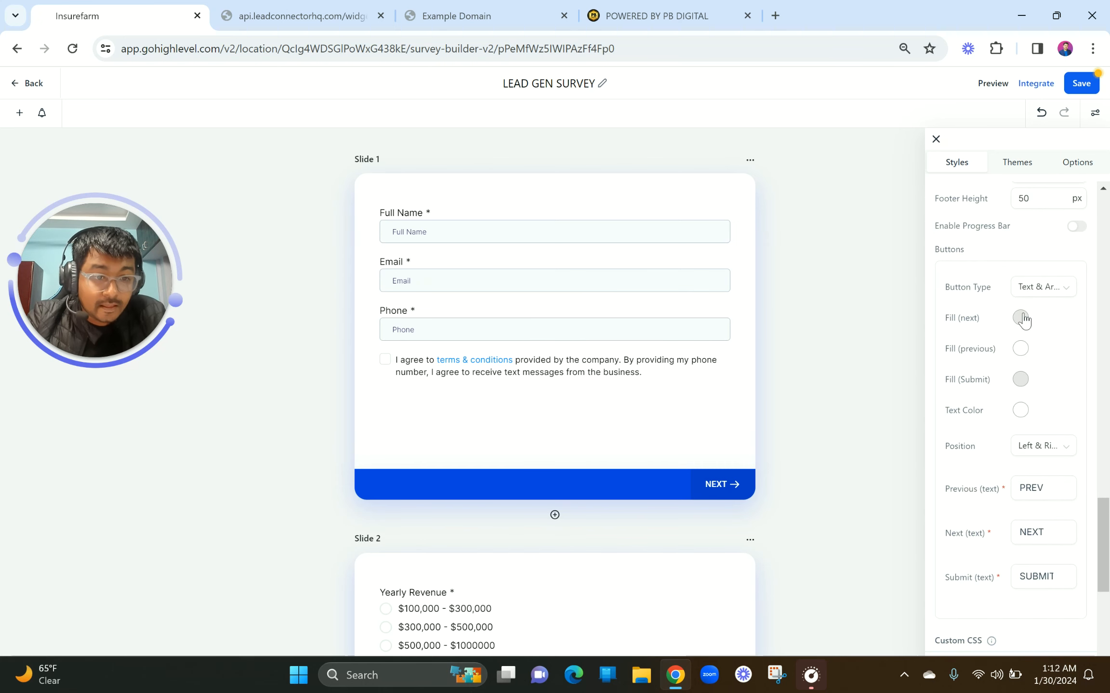
pyautogui.click(1021, 318)
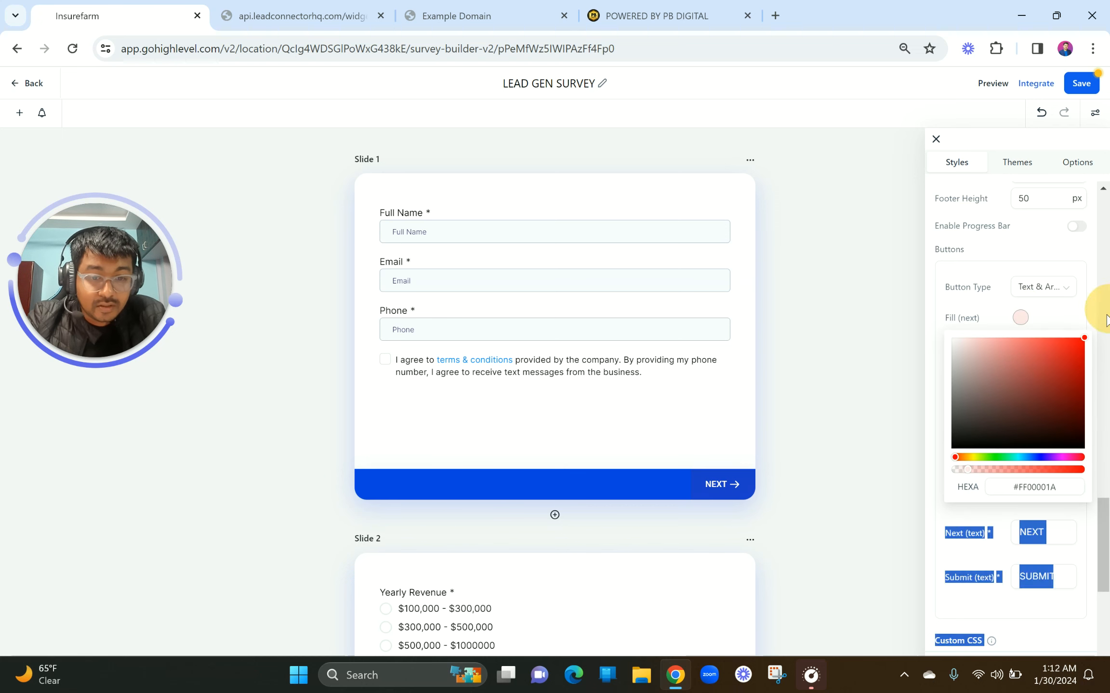
pyautogui.click(1044, 364)
pyautogui.click(988, 314)
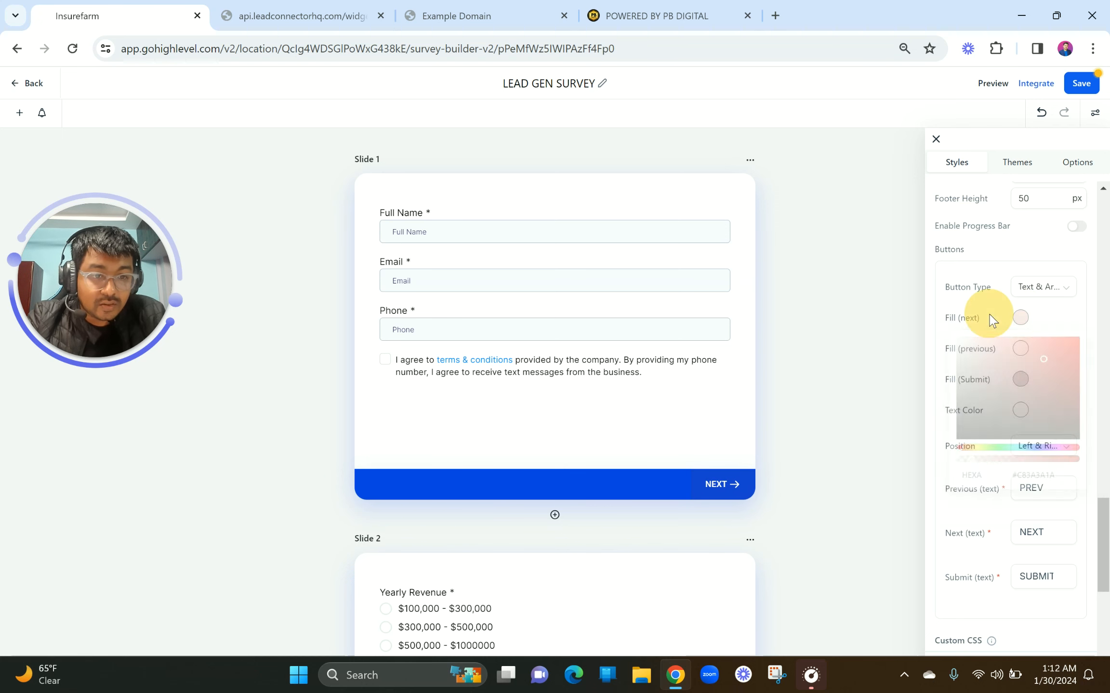
# Look over the button labels, leaving PREV, NEXT and SUBMIT unchanged
pyautogui.scroll(-2, 990, 318)
pyautogui.scroll(-3, 990, 316)
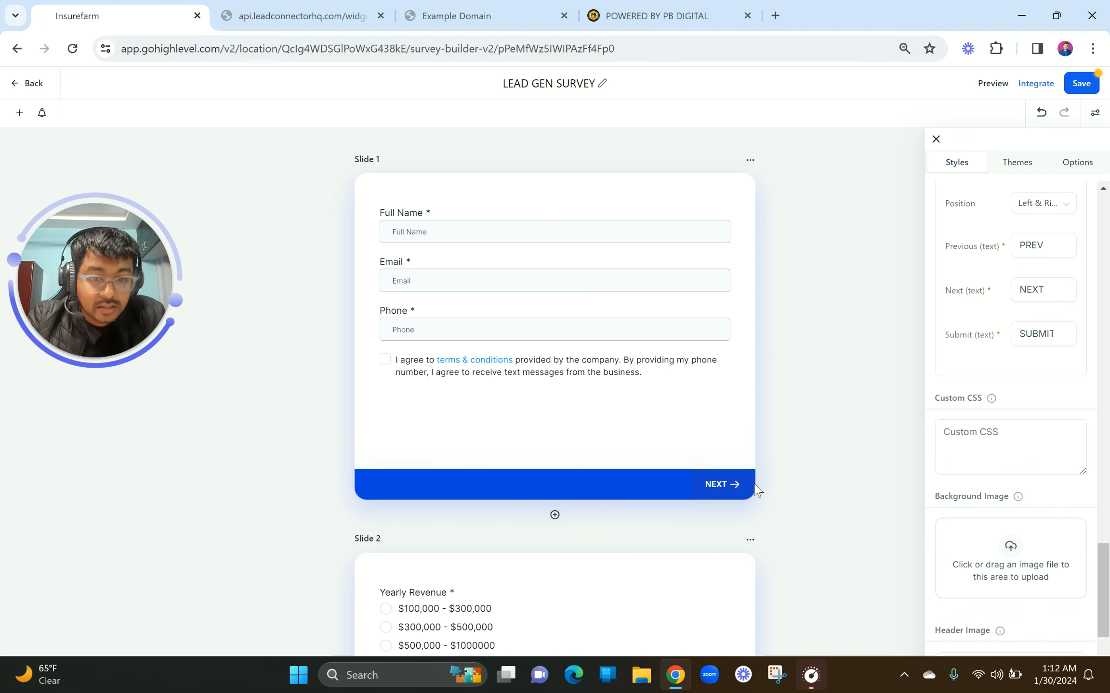
pyautogui.scroll(3, 1017, 277)
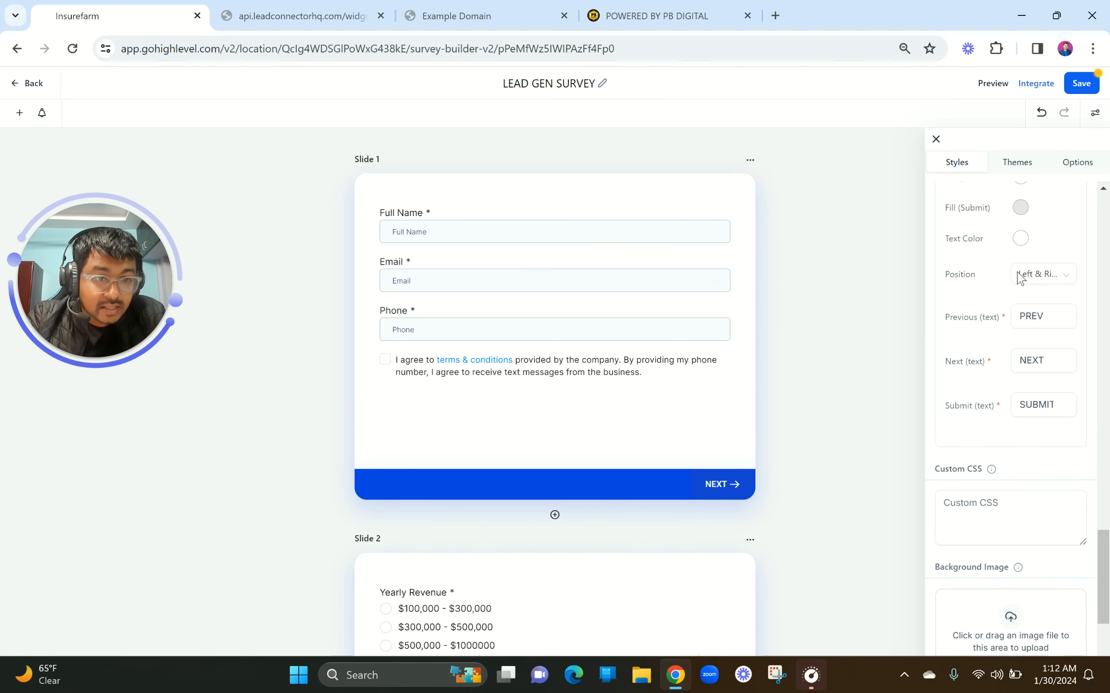
pyautogui.scroll(-1, 1014, 327)
pyautogui.click(1044, 359)
pyautogui.click(1043, 403)
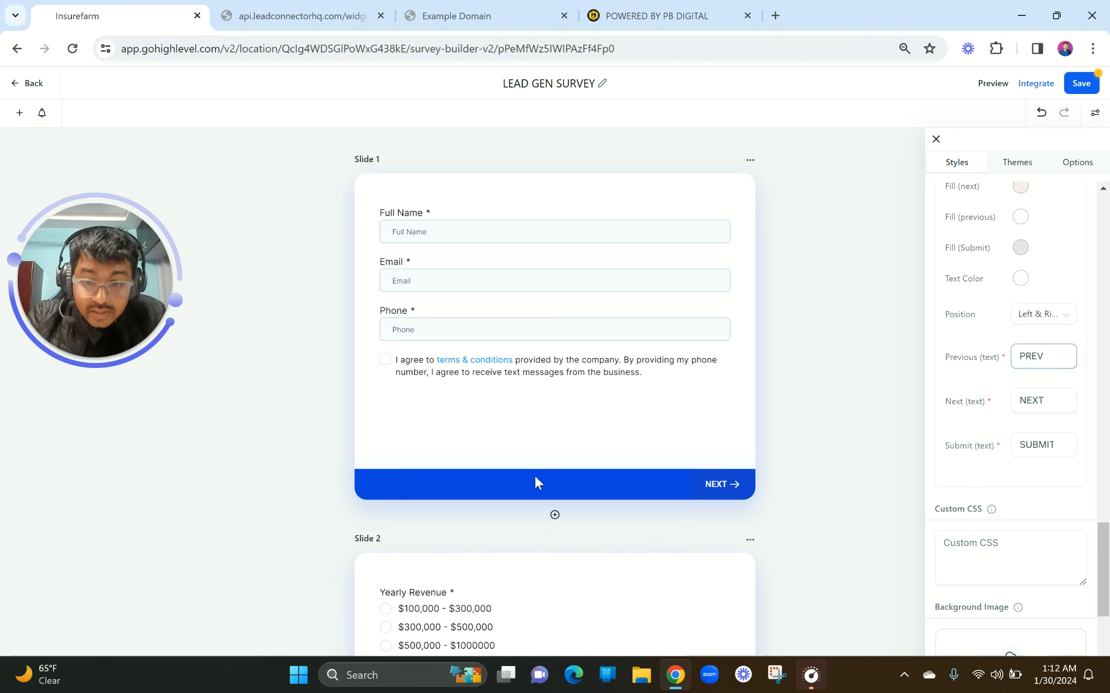
pyautogui.scroll(-8, 453, 523)
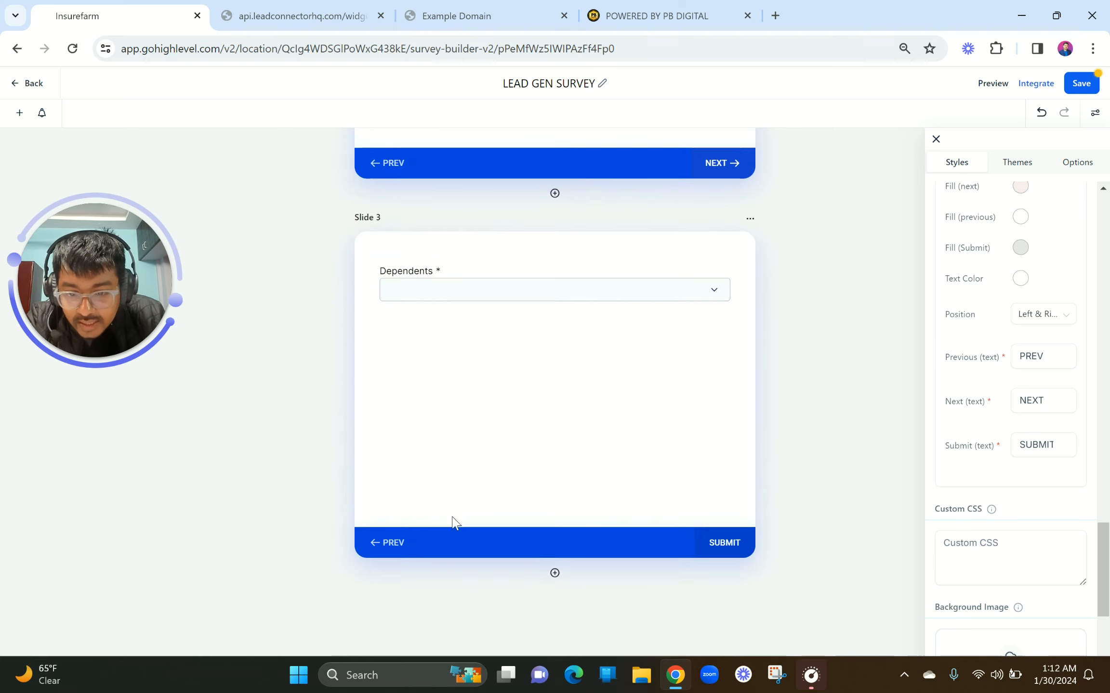
pyautogui.scroll(10, 452, 517)
pyautogui.scroll(1, 452, 517)
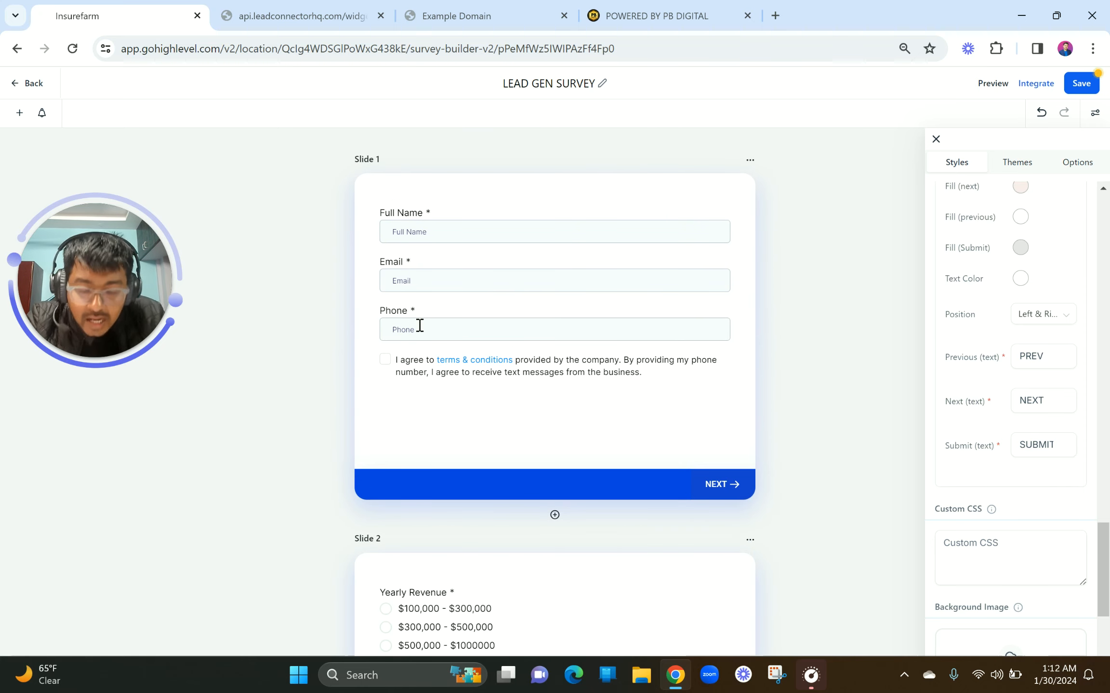
pyautogui.scroll(-3, 420, 325)
pyautogui.scroll(1, 419, 326)
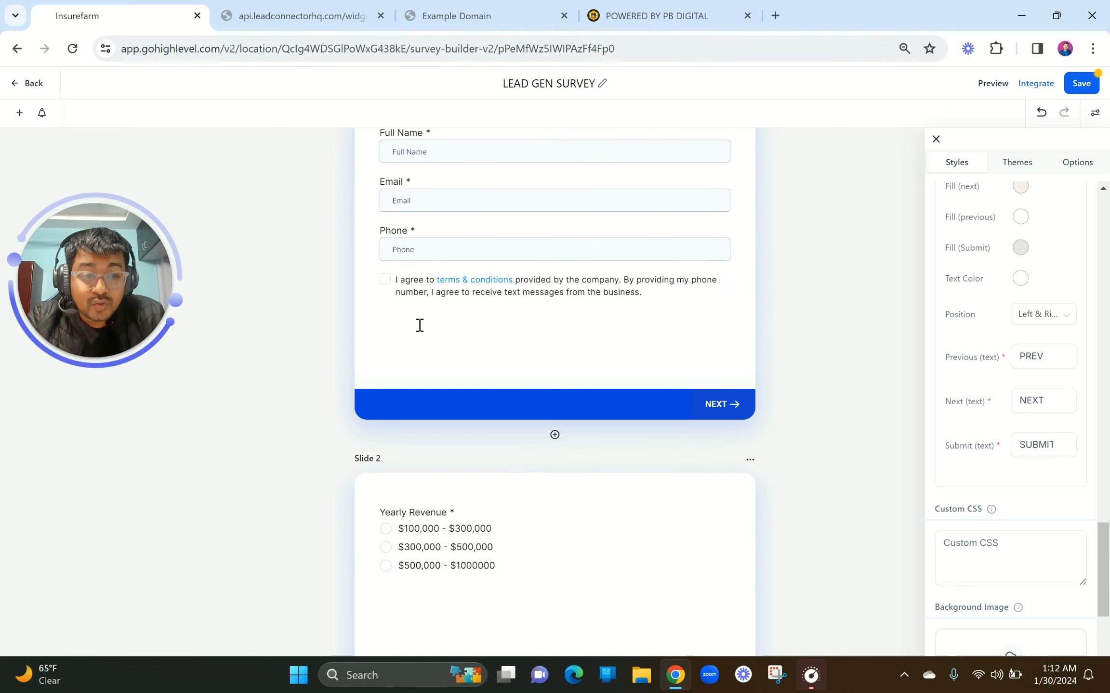
pyautogui.scroll(-6, 420, 326)
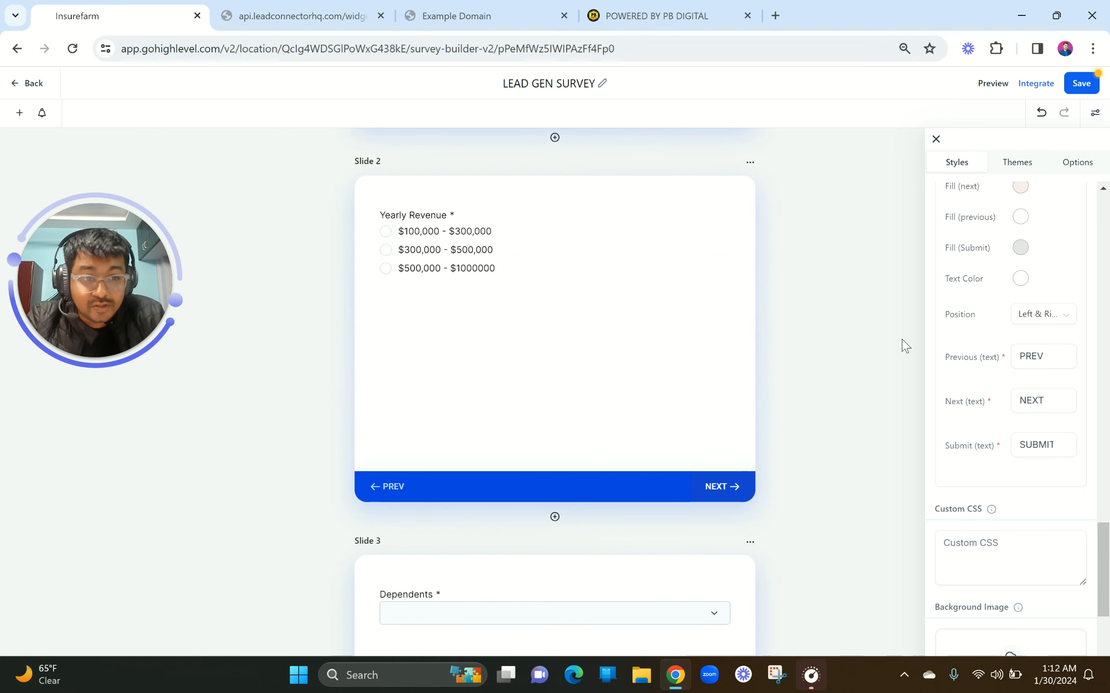
pyautogui.click(1028, 353)
pyautogui.scroll(-1, 1040, 364)
pyautogui.scroll(2, 1040, 364)
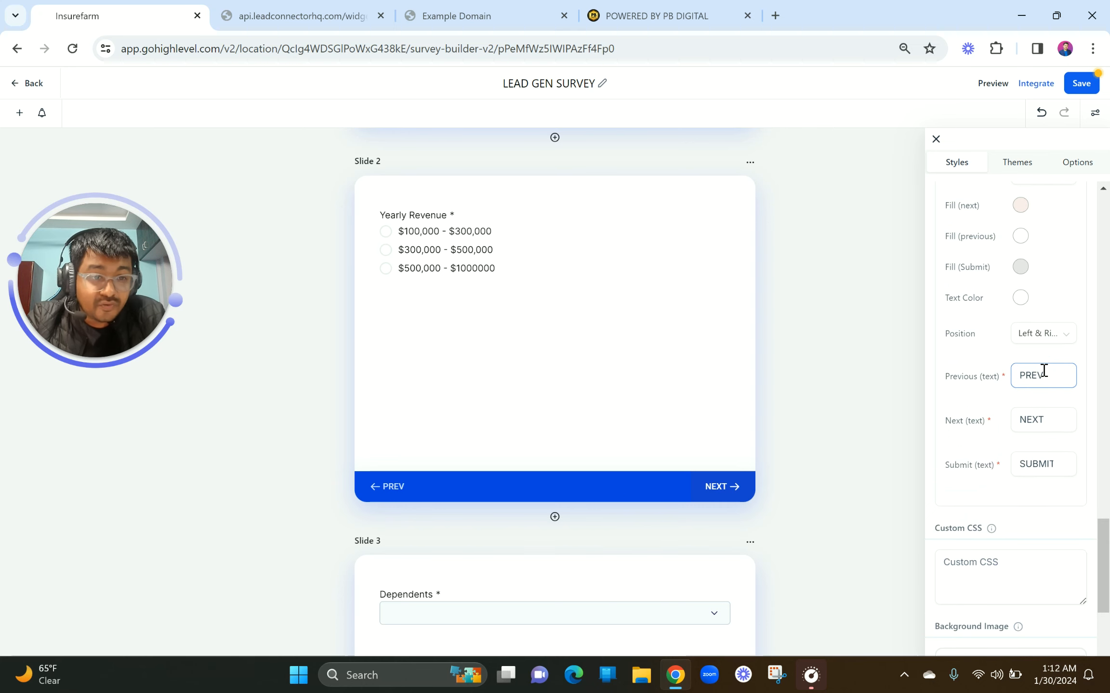
pyautogui.scroll(1, 1044, 370)
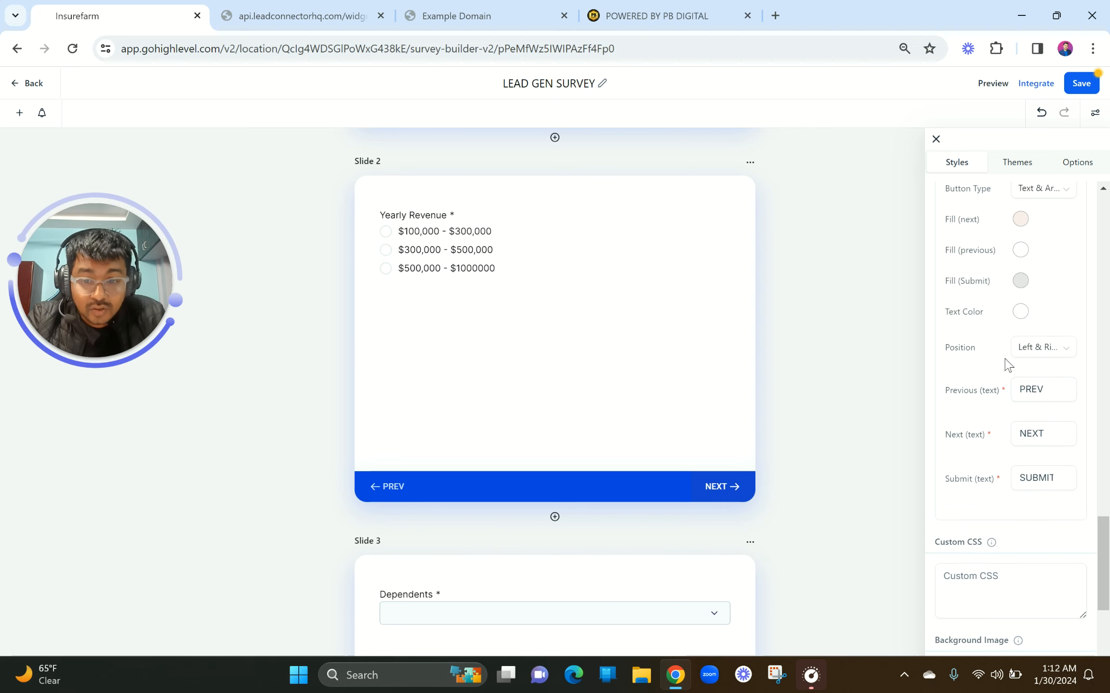
pyautogui.scroll(-5, 1008, 364)
pyautogui.click(992, 403)
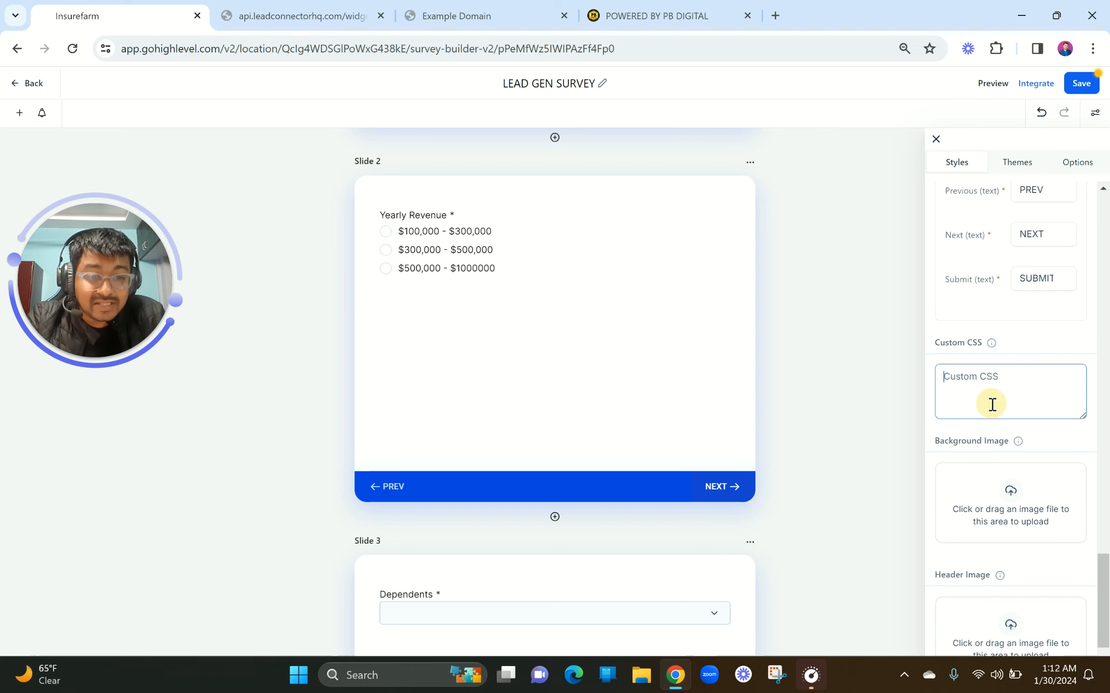
pyautogui.click(984, 486)
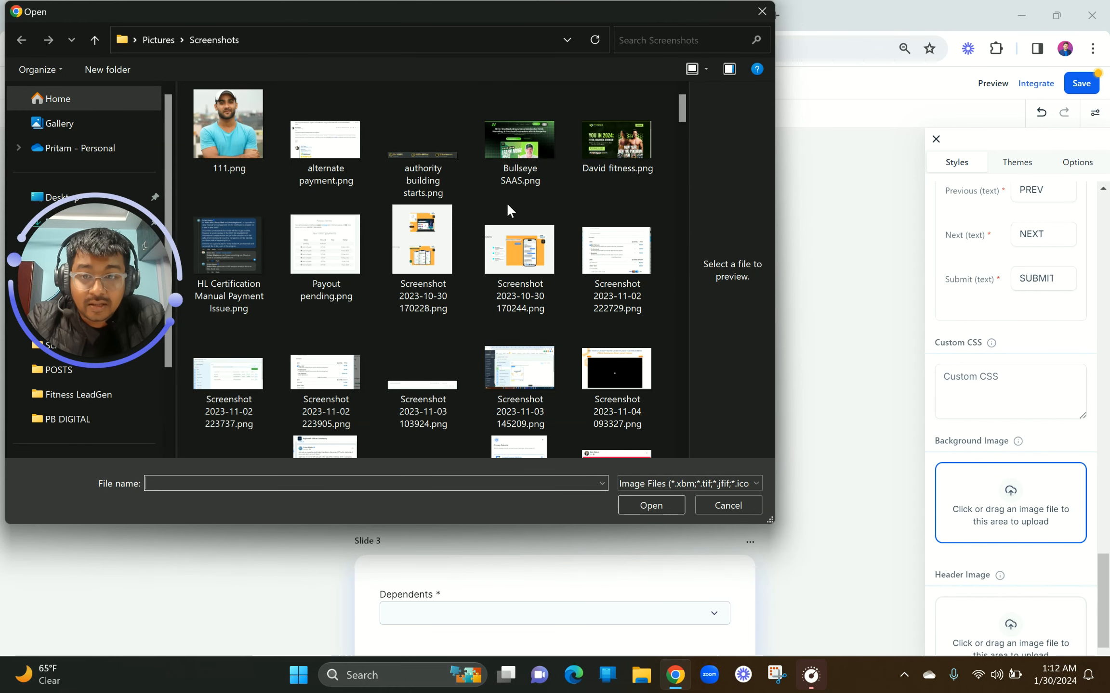
pyautogui.doubleClick(529, 137)
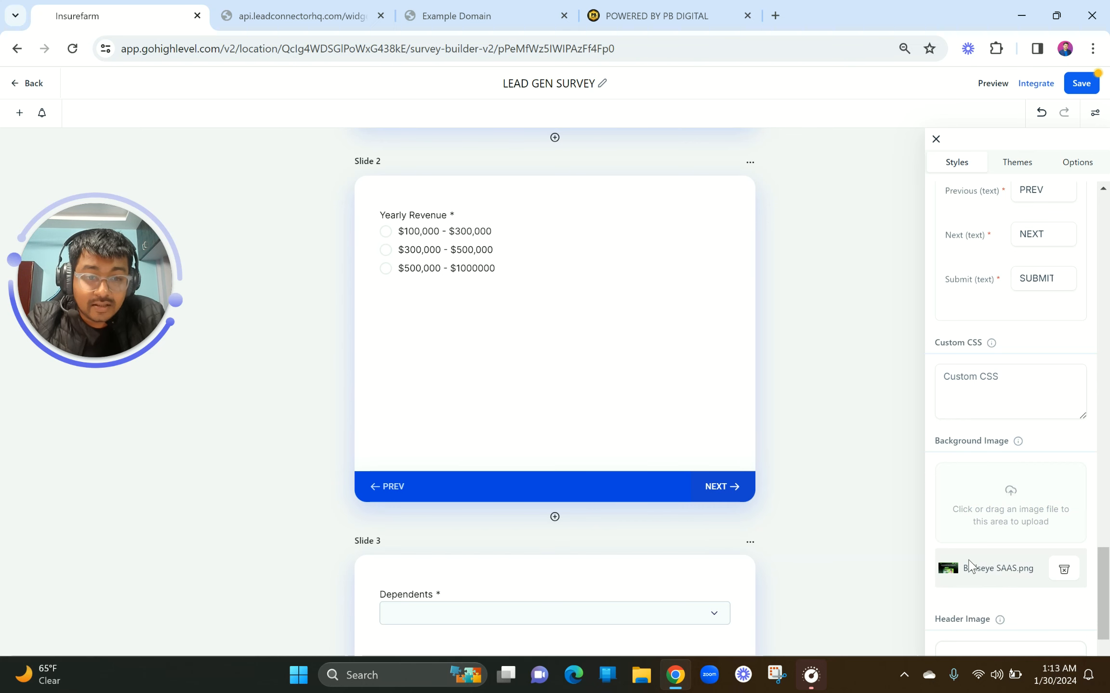
pyautogui.scroll(-2, 970, 566)
pyautogui.scroll(-1, 767, 566)
pyautogui.scroll(1, 768, 566)
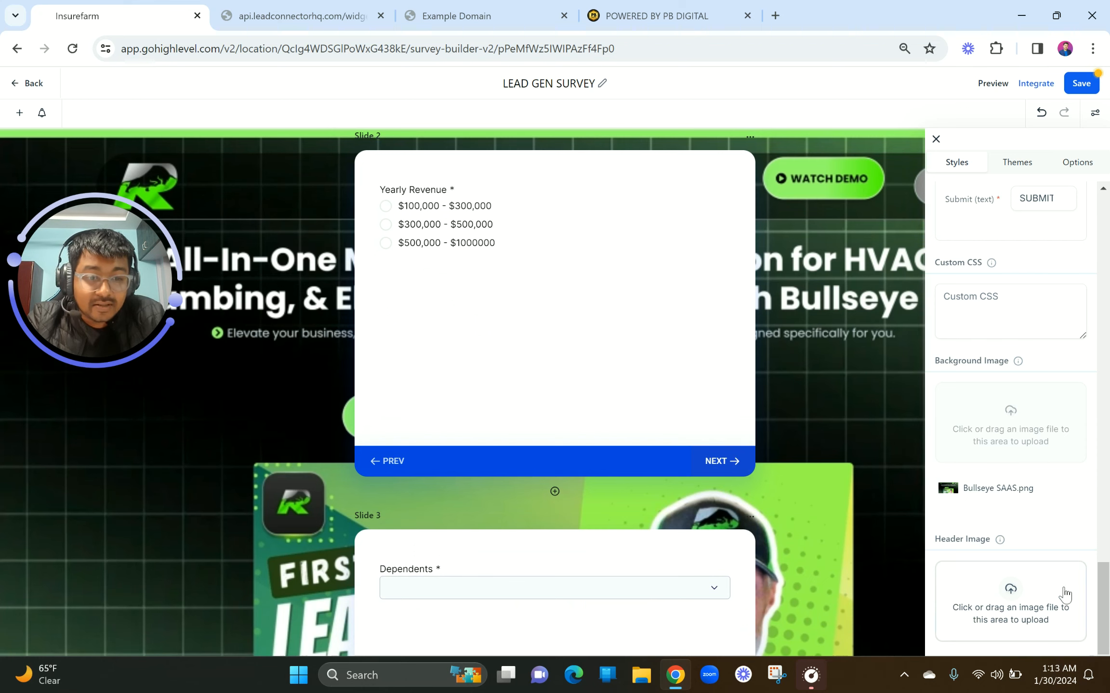
pyautogui.click(1064, 491)
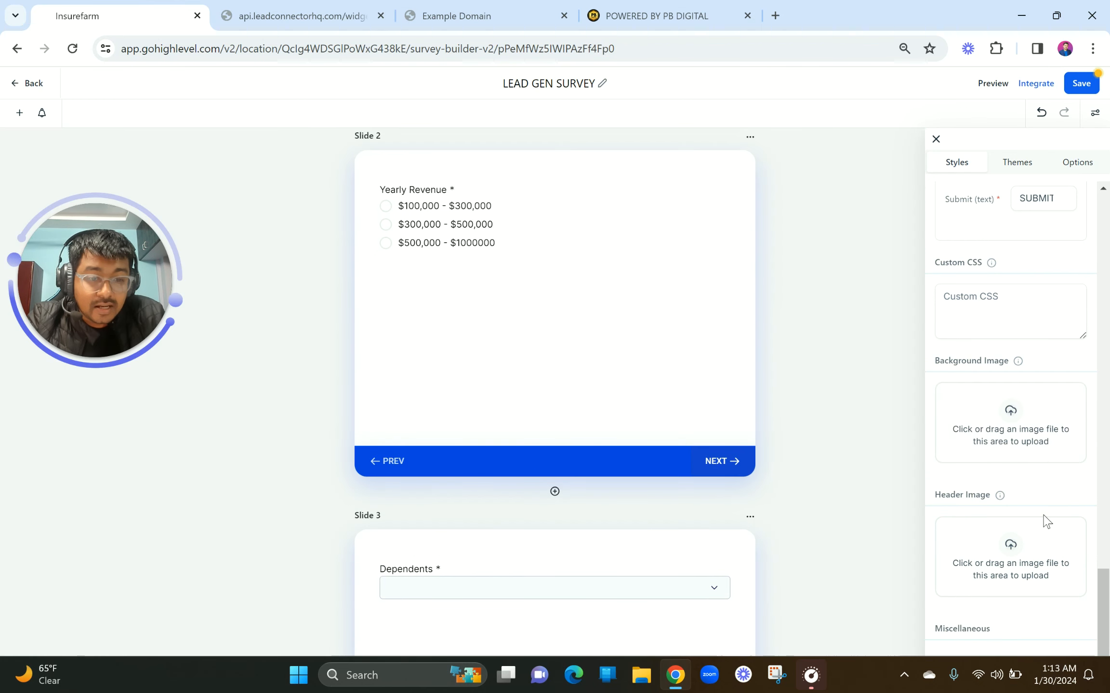
pyautogui.scroll(-1, 1044, 520)
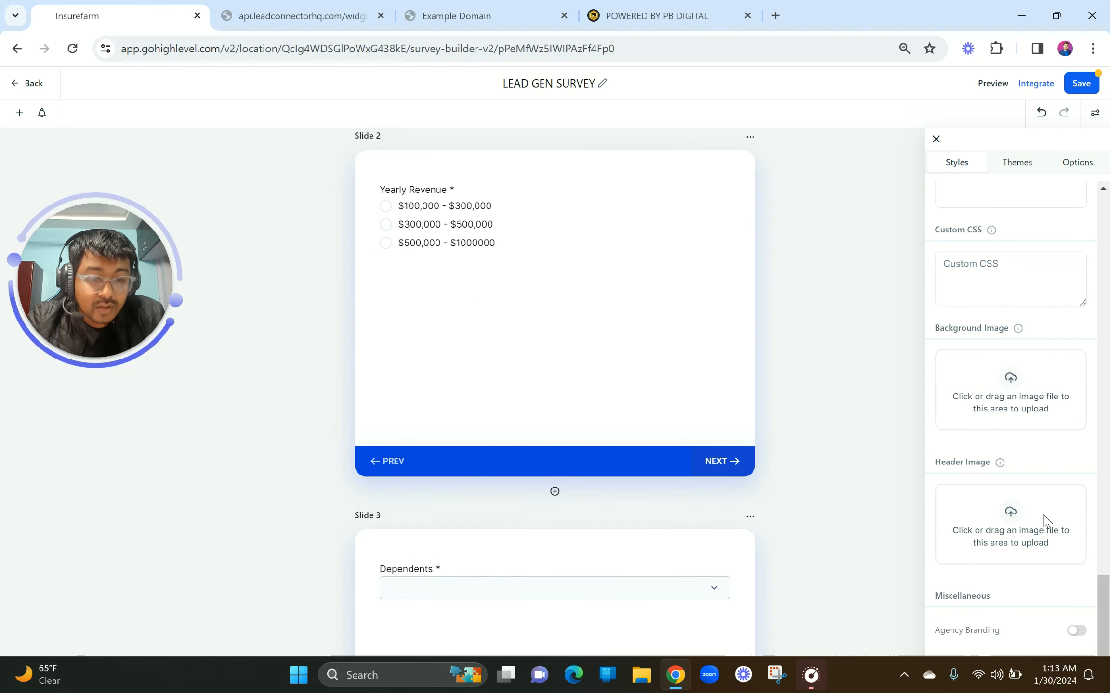
pyautogui.click(1076, 630)
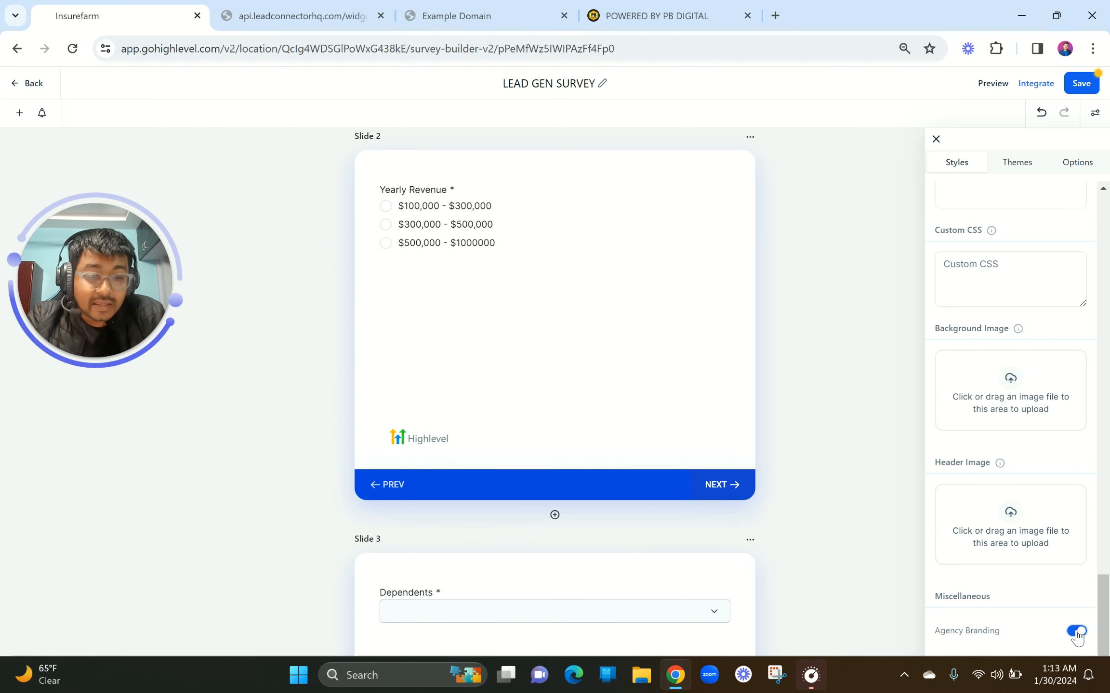
pyautogui.click(1075, 631)
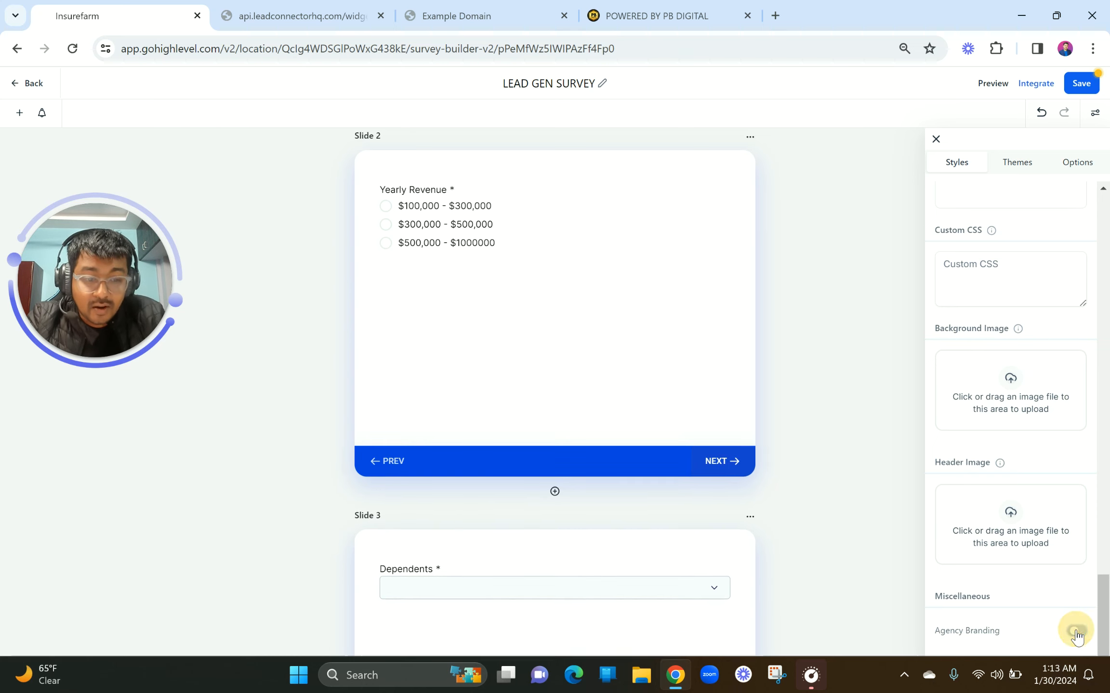
pyautogui.scroll(10, 1024, 188)
# Switch to the Themes tab and scroll through the ready-made theme thumbnails
pyautogui.click(1018, 174)
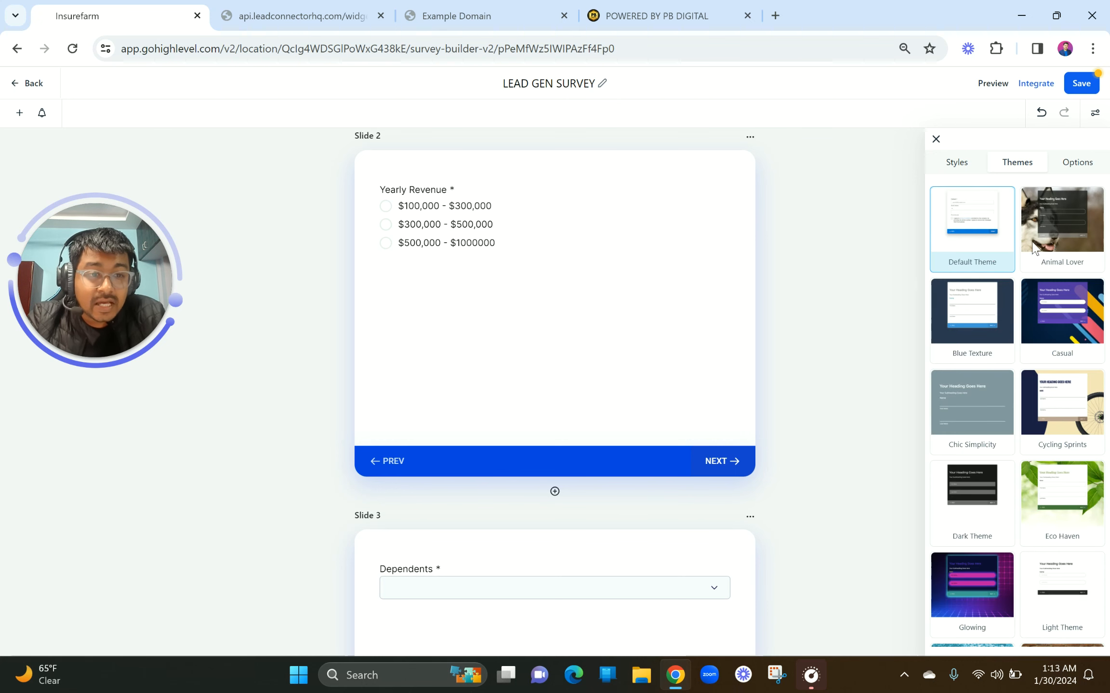
pyautogui.scroll(-10, 996, 432)
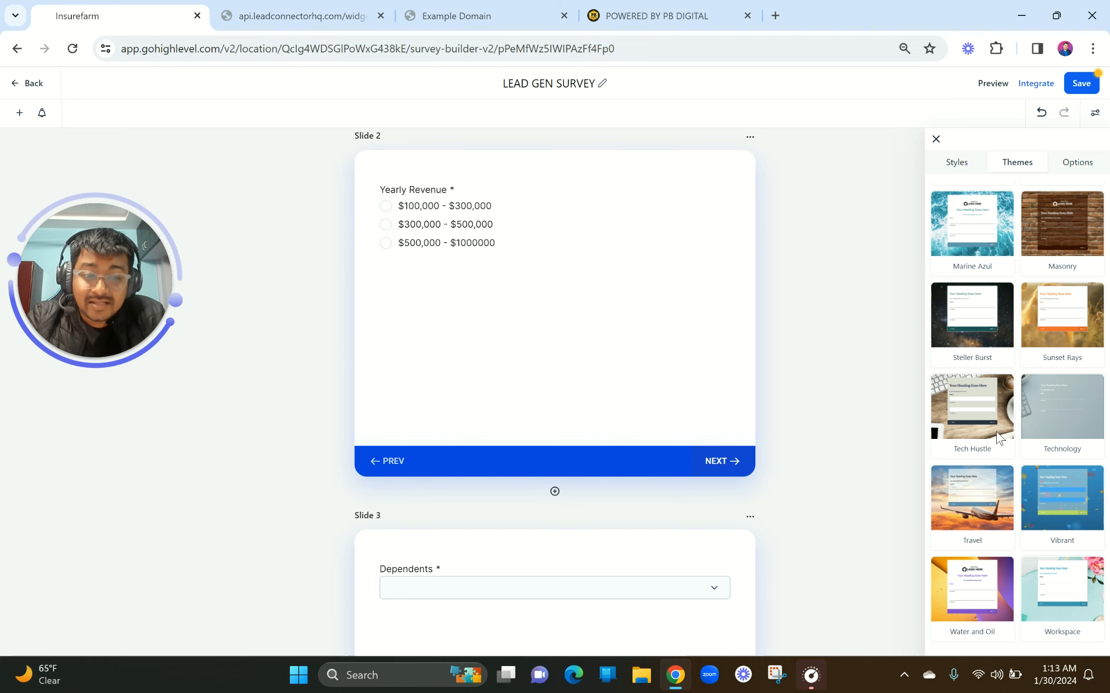
pyautogui.scroll(10, 998, 437)
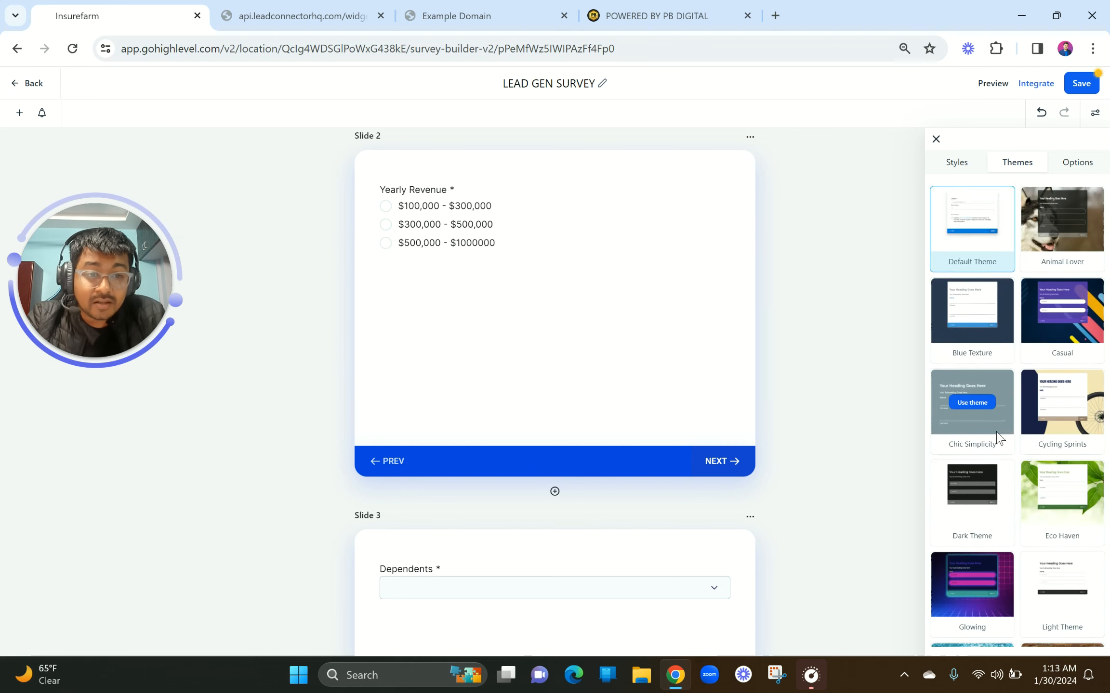
# In the survey's general options, keep the on-submit action as showing a message
pyautogui.click(1074, 164)
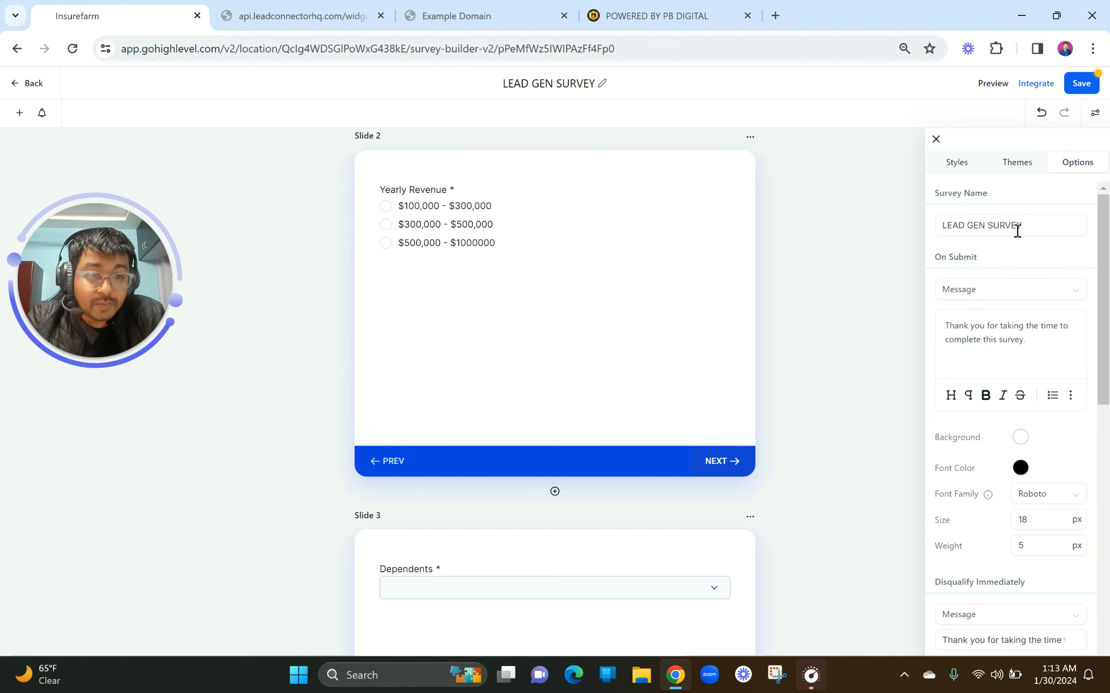
pyautogui.moveTo(1028, 226); pyautogui.dragTo(934, 234)
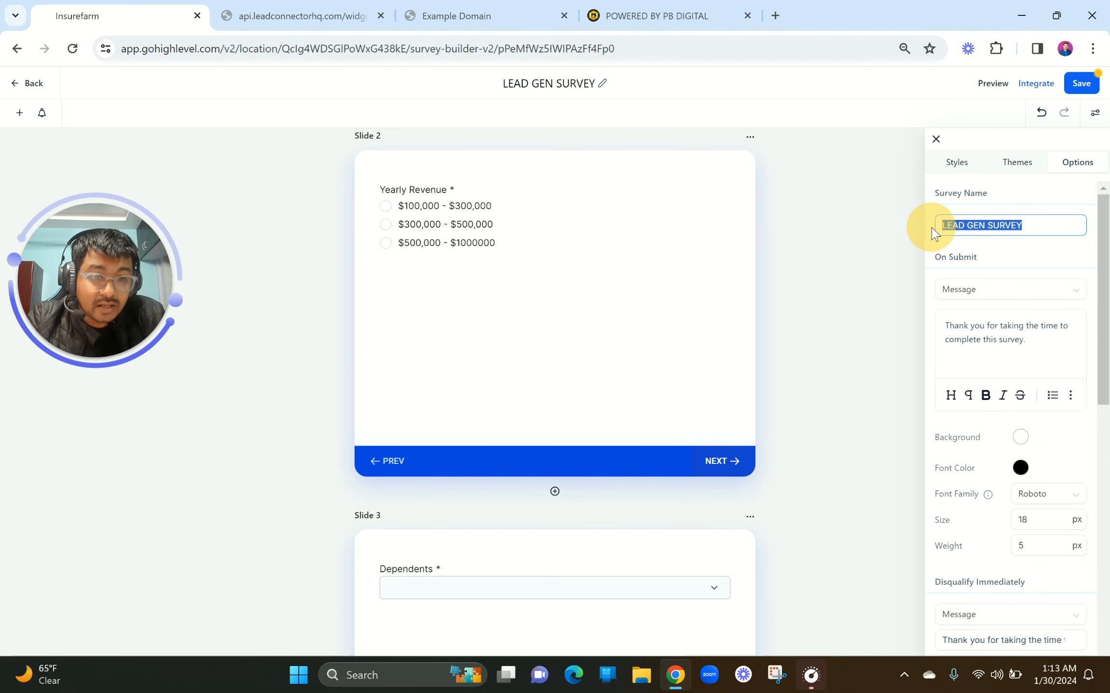
pyautogui.click(989, 292)
pyautogui.click(982, 337)
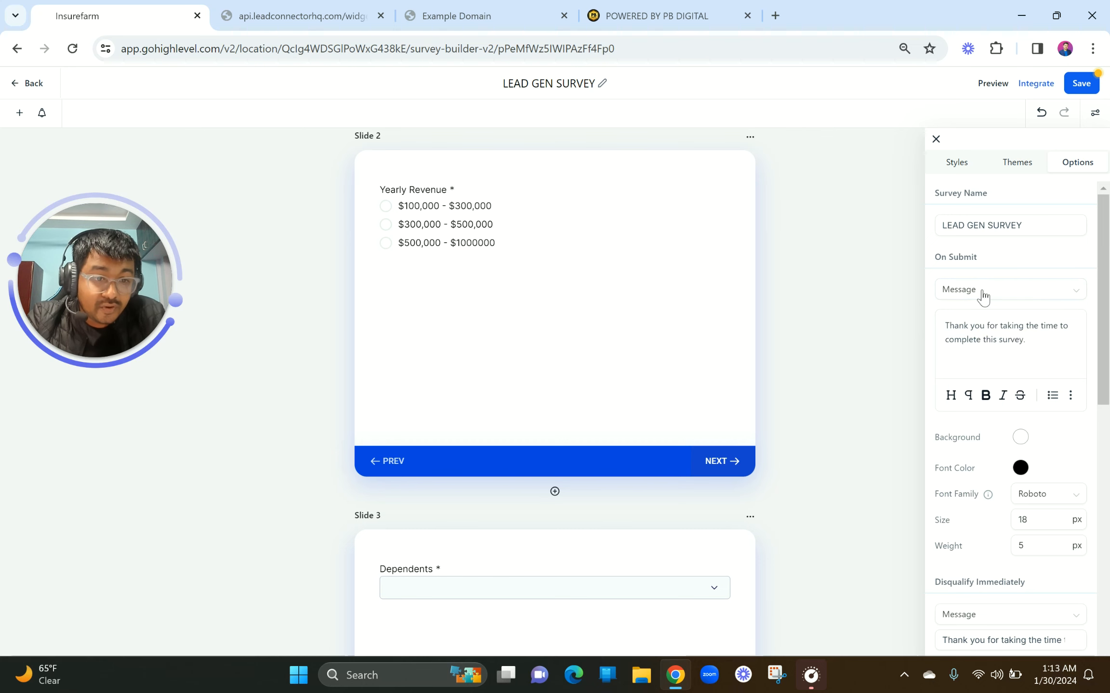
pyautogui.click(977, 290)
pyautogui.click(1017, 361)
pyautogui.scroll(-3, 1029, 427)
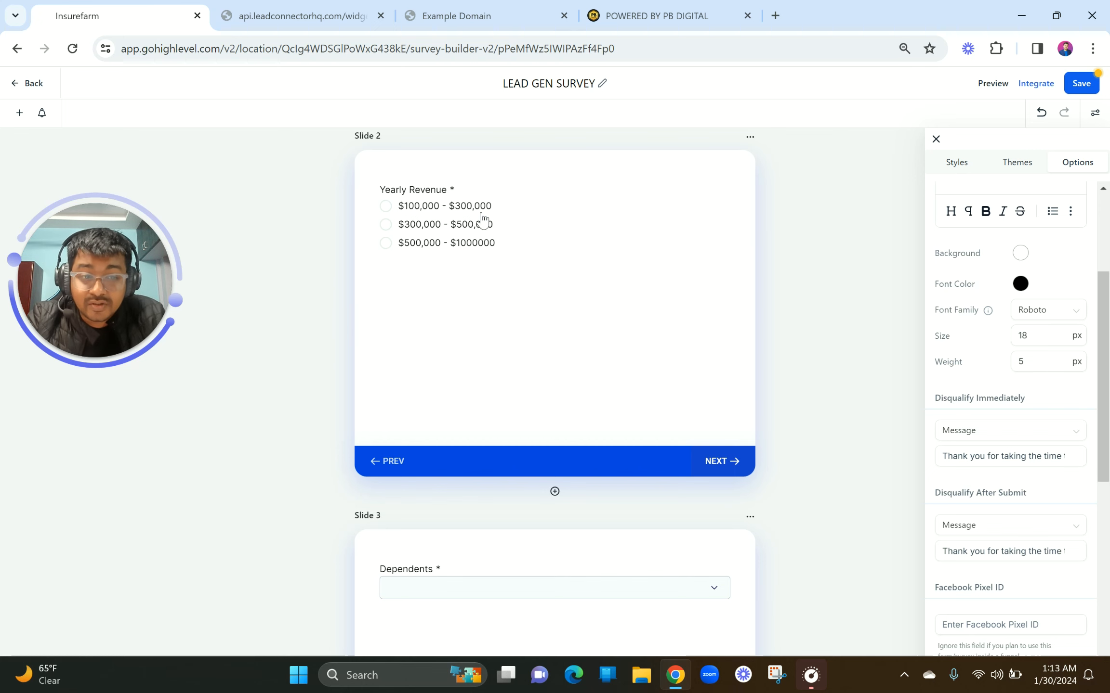
# Set the Disqualify Immediately and After Submit messages to the thank-you text, leaving Facebook Pixel ID empty
pyautogui.click(1011, 460)
pyautogui.scroll(-2, 1011, 464)
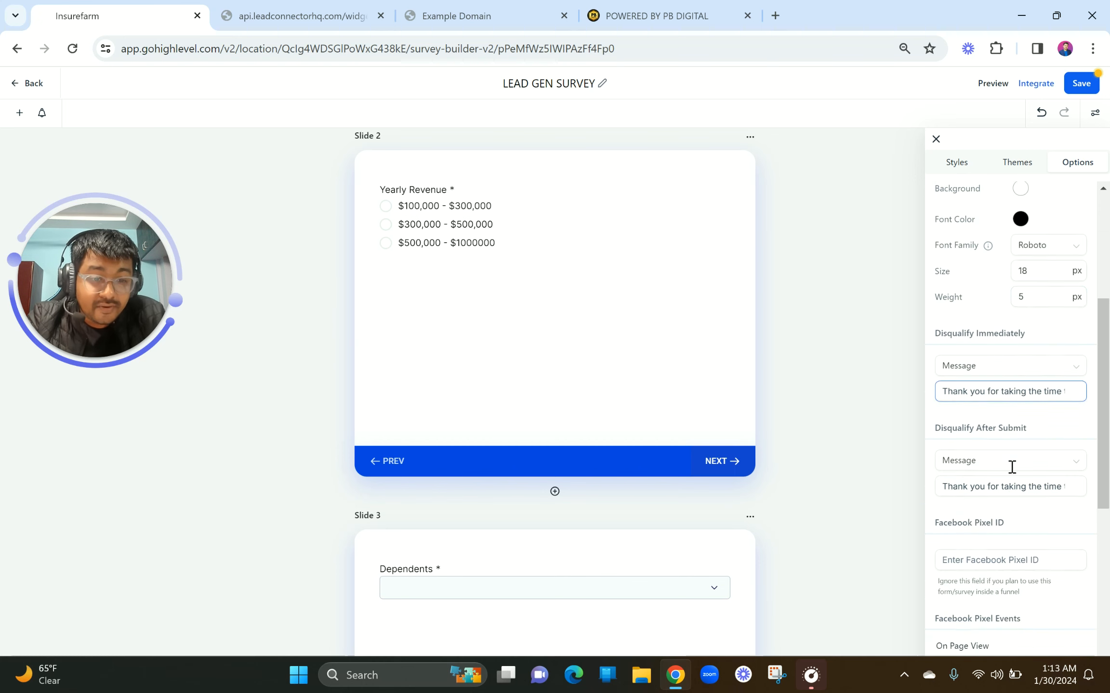
pyautogui.scroll(-1, 1004, 443)
pyautogui.click(993, 415)
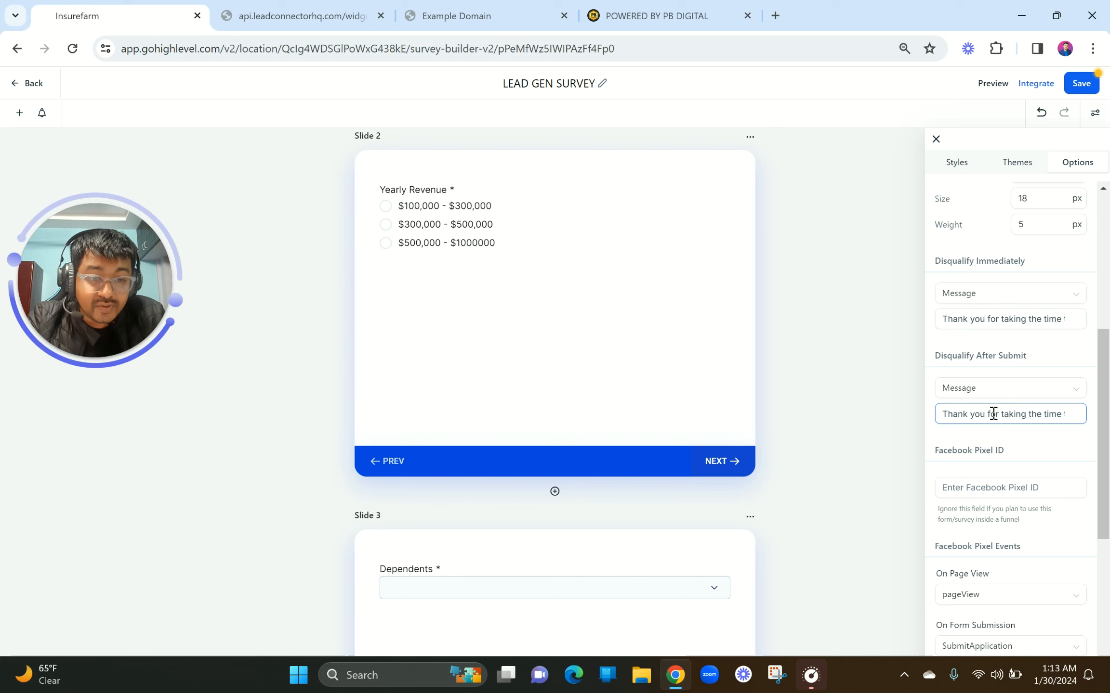
pyautogui.press('Right')
pyautogui.press('Right')
pyautogui.press('Right')
pyautogui.press('Right')
pyautogui.press('Right')
pyautogui.press('Right')
pyautogui.press('Right')
pyautogui.press('Right')
pyautogui.press('Right')
pyautogui.press('Right')
pyautogui.press('Right')
pyautogui.press('Right')
pyautogui.press('Right')
pyautogui.press('Right')
pyautogui.press('Right')
pyautogui.press('Right')
pyautogui.press('Right')
pyautogui.press('Right')
pyautogui.press('Right')
pyautogui.press('Right')
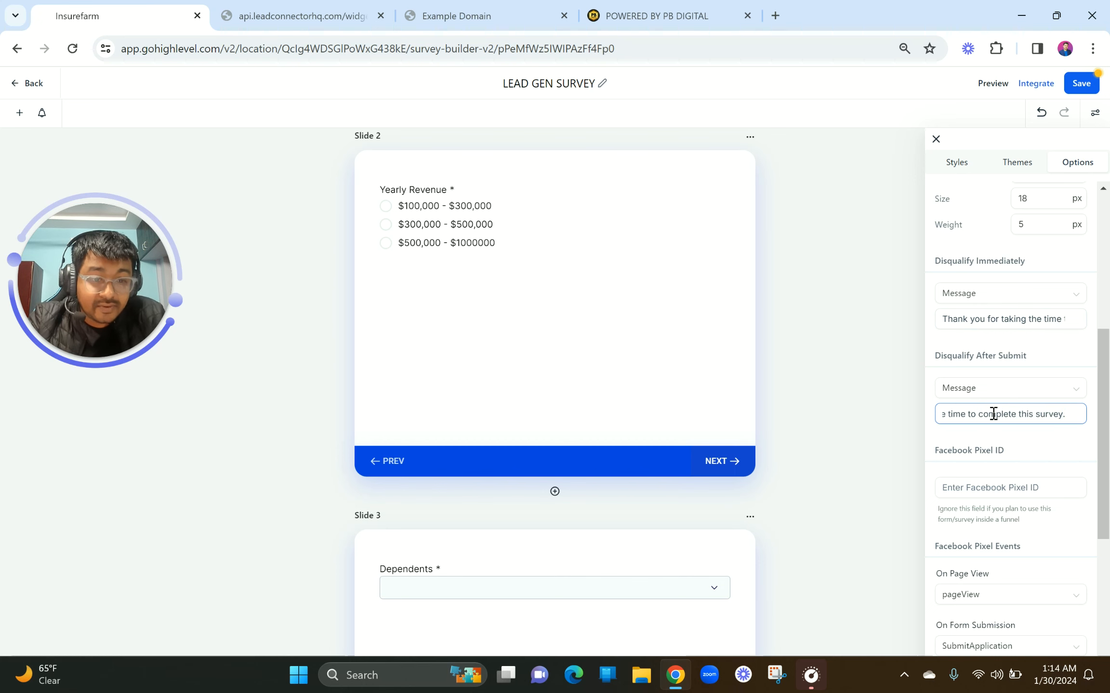
pyautogui.scroll(-4, 993, 414)
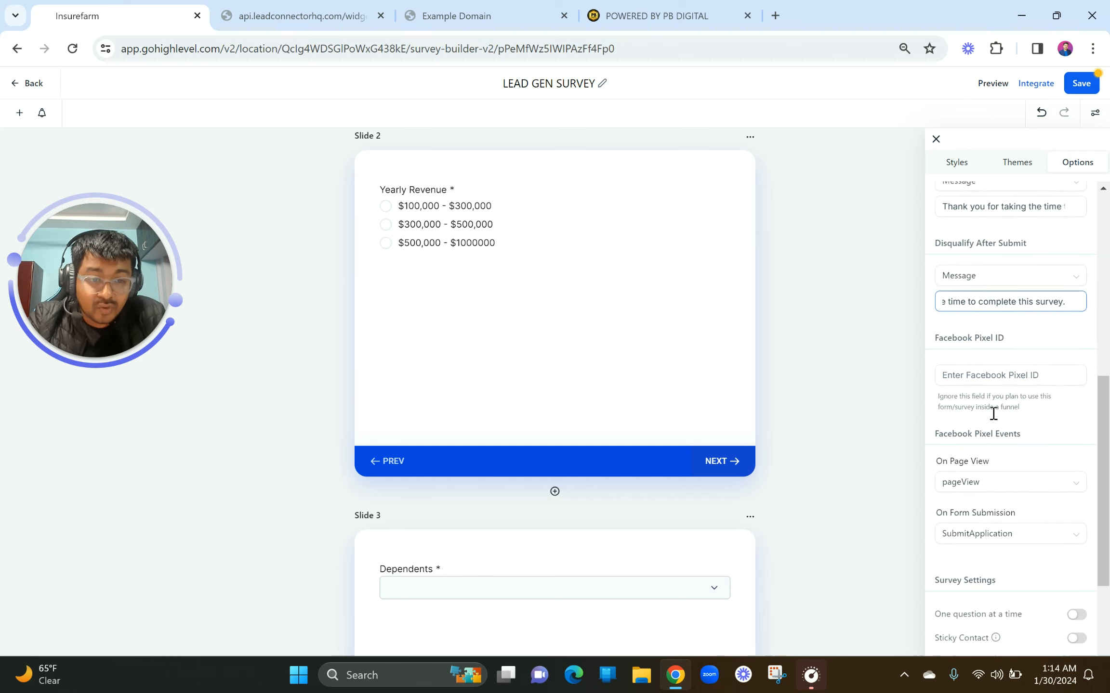
pyautogui.click(1014, 376)
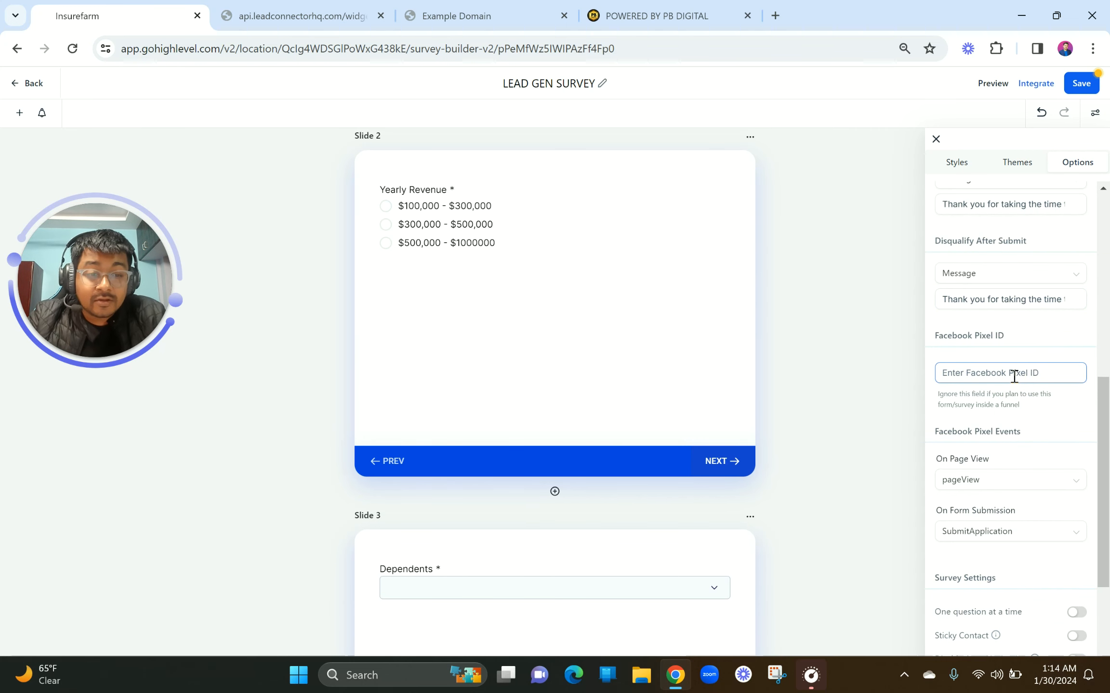
pyautogui.scroll(-1, 1035, 433)
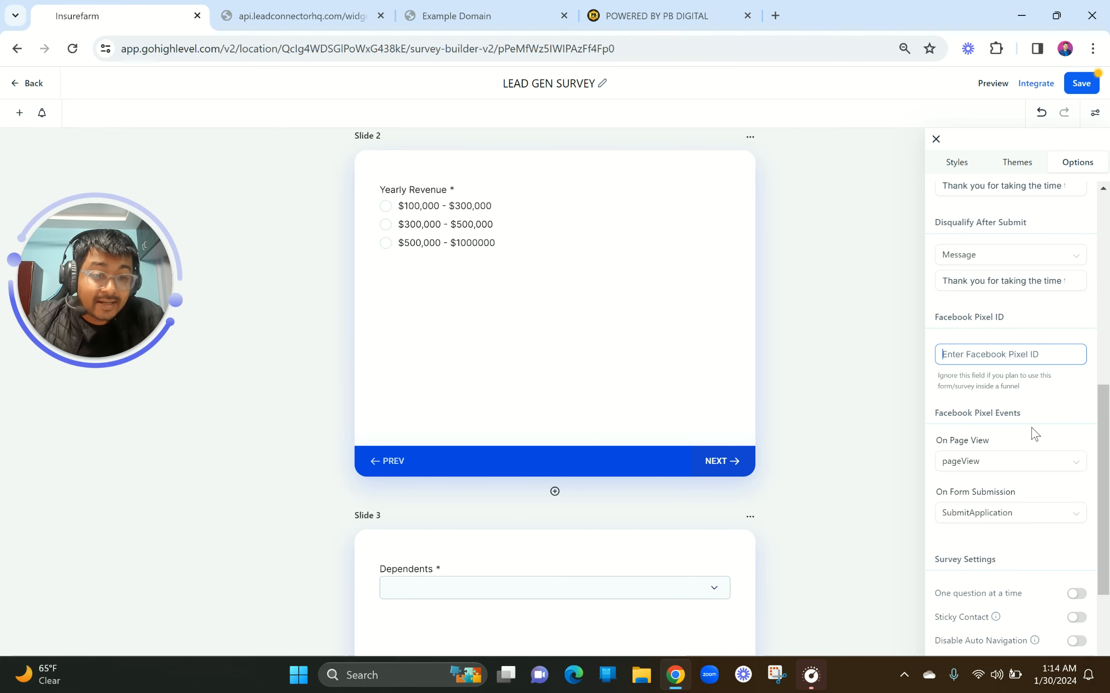
pyautogui.scroll(-4, 1034, 433)
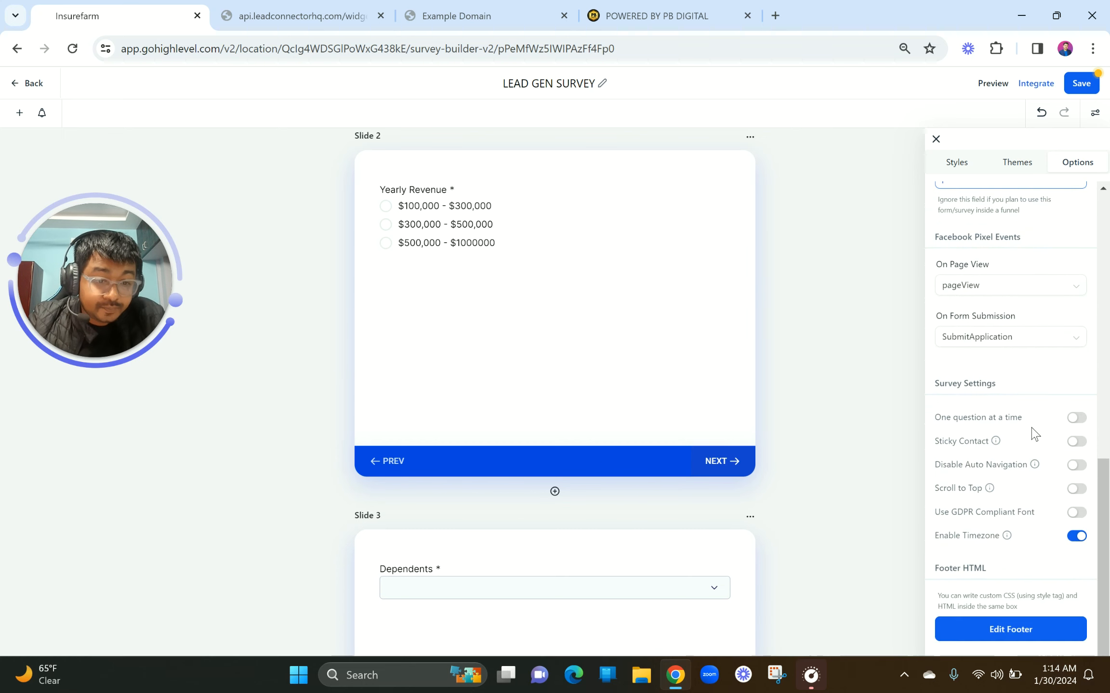
# Enable Use GDPR Compliant Font and Scroll to Top, keeping automatic slide navigation enabled
pyautogui.click(1076, 514)
pyautogui.click(1076, 514)
pyautogui.click(1076, 513)
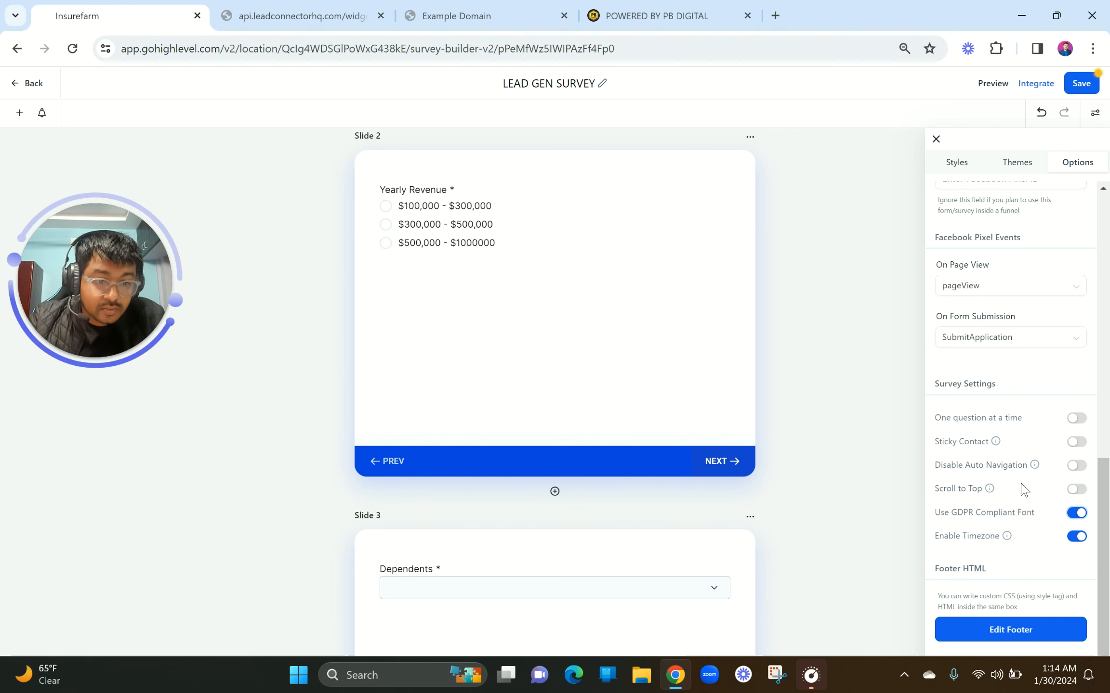
pyautogui.moveTo(990, 489)
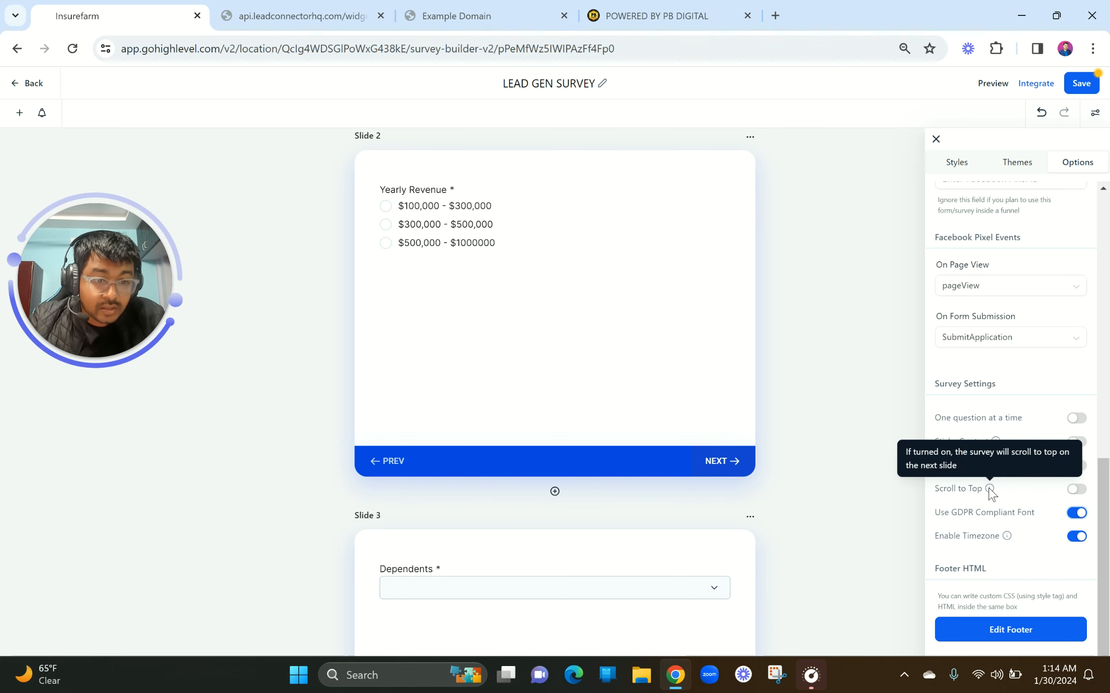
pyautogui.click(1072, 491)
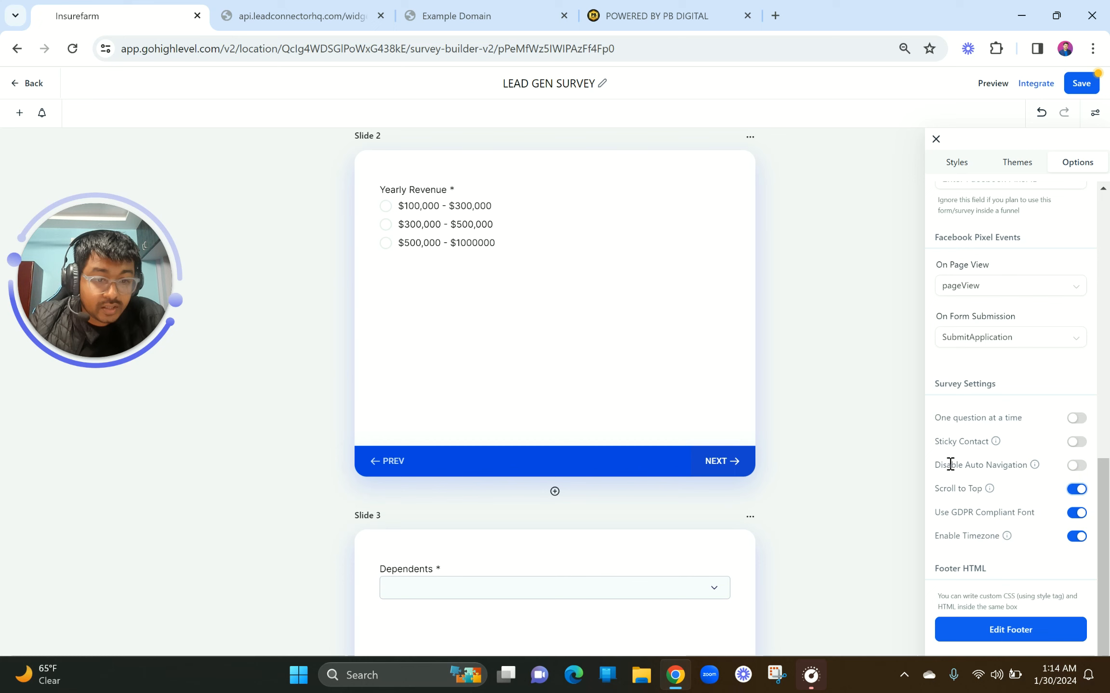
pyautogui.click(1075, 467)
pyautogui.click(1075, 466)
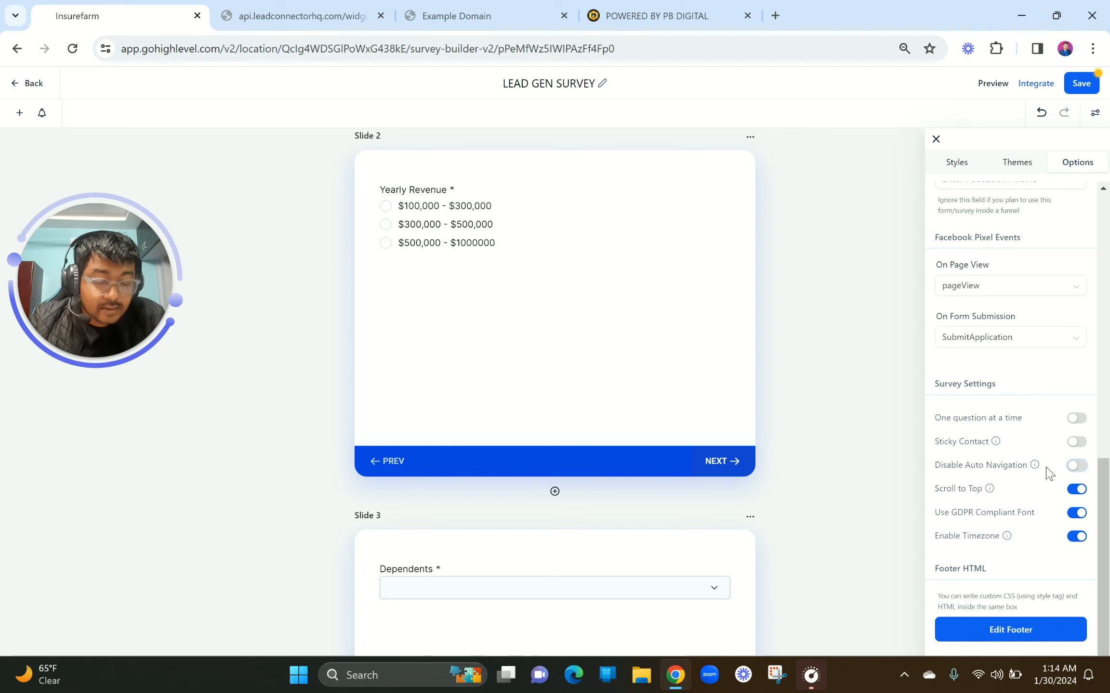
pyautogui.moveTo(995, 443)
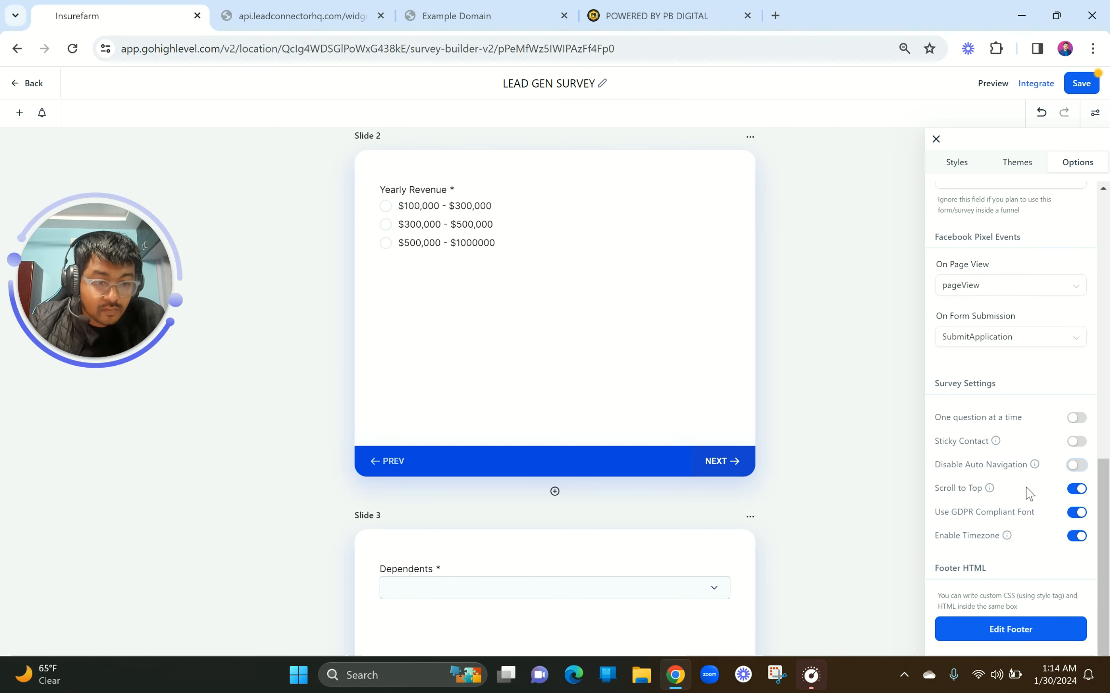
pyautogui.scroll(10, 1021, 503)
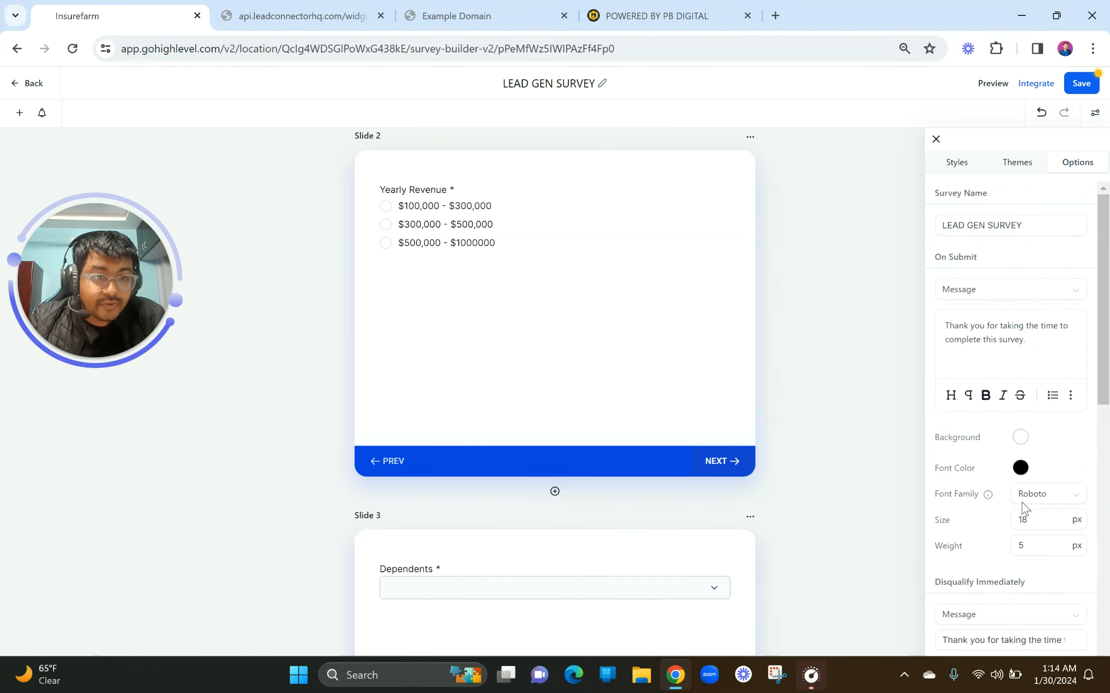
# Save the survey, then view its iframe embed code and shareable link under Integrate
pyautogui.click(1080, 84)
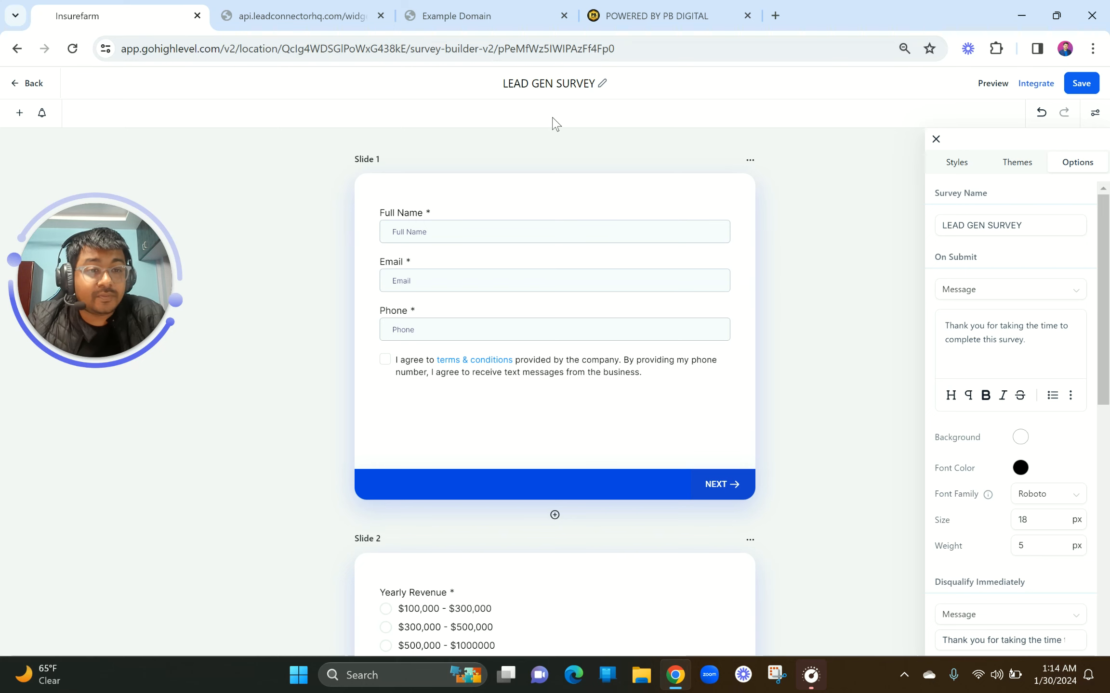
pyautogui.click(1035, 84)
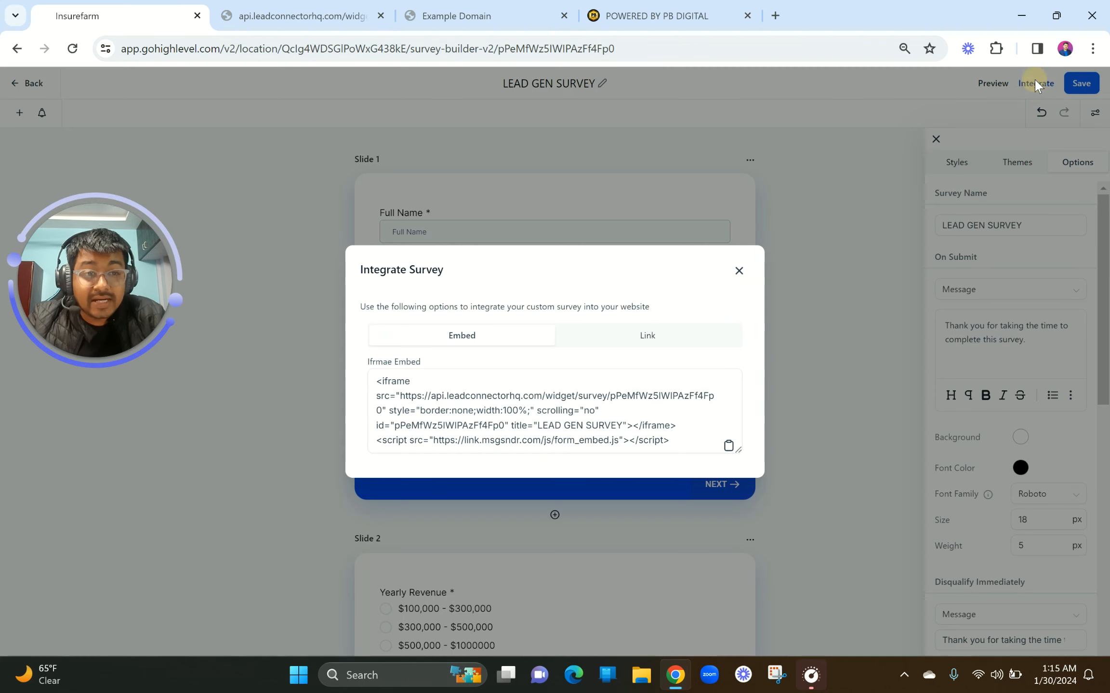
pyautogui.click(558, 426)
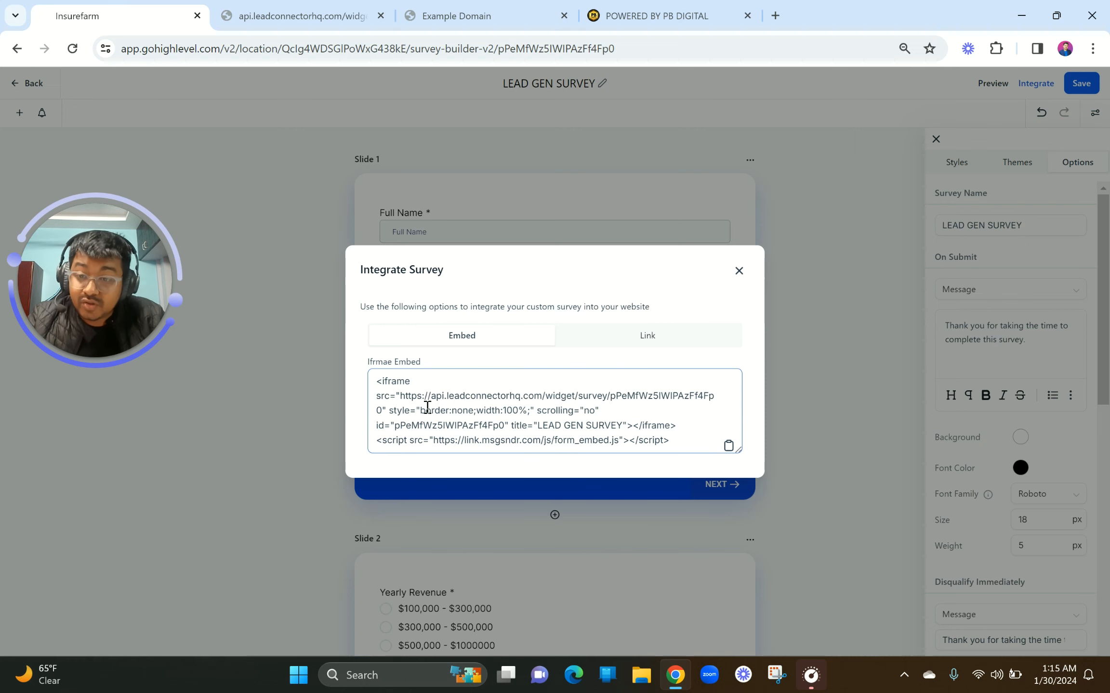
pyautogui.click(602, 343)
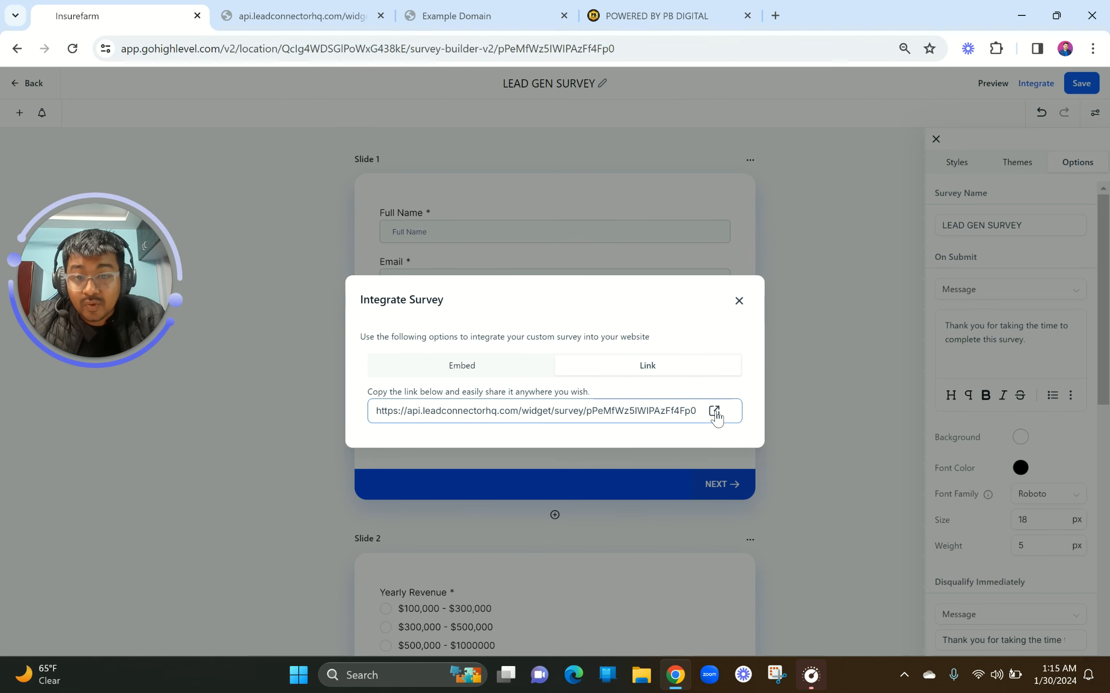
pyautogui.click(738, 301)
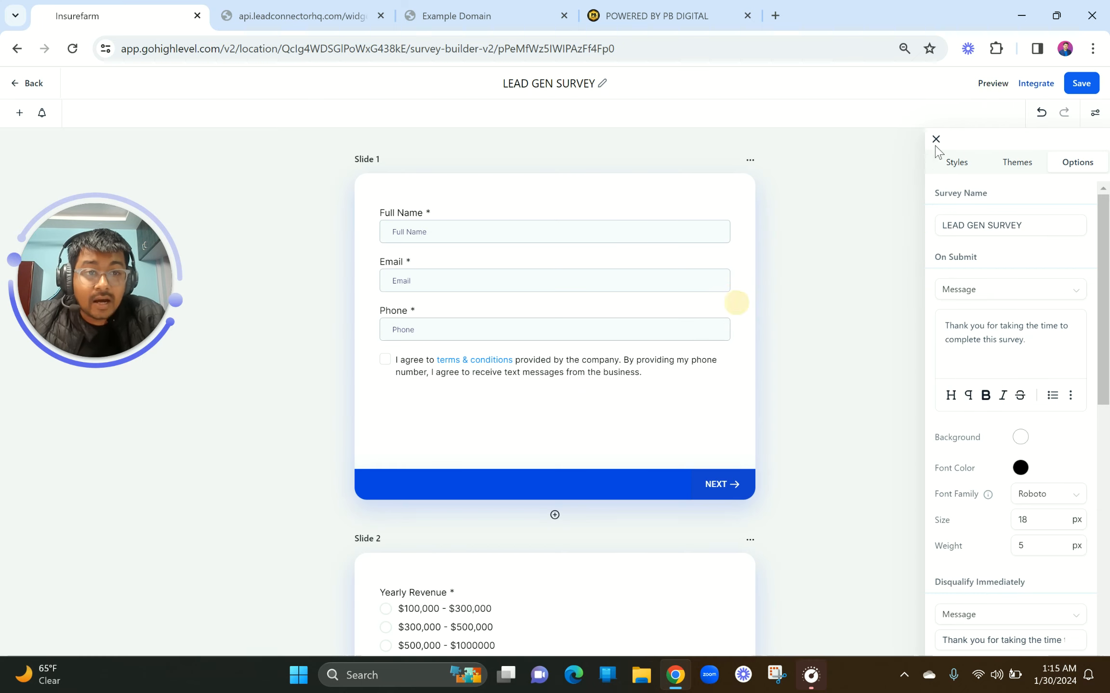
# Open the live survey preview and close the duplicate preview tab
pyautogui.click(991, 90)
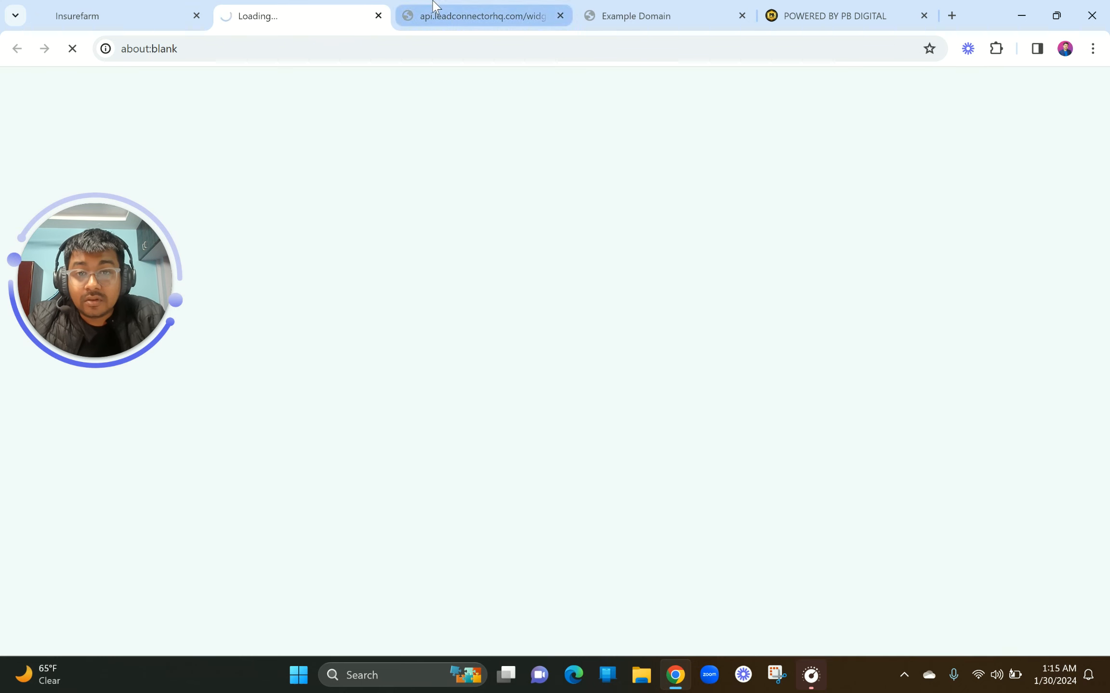
pyautogui.click(436, 15)
pyautogui.click(560, 15)
pyautogui.click(298, 13)
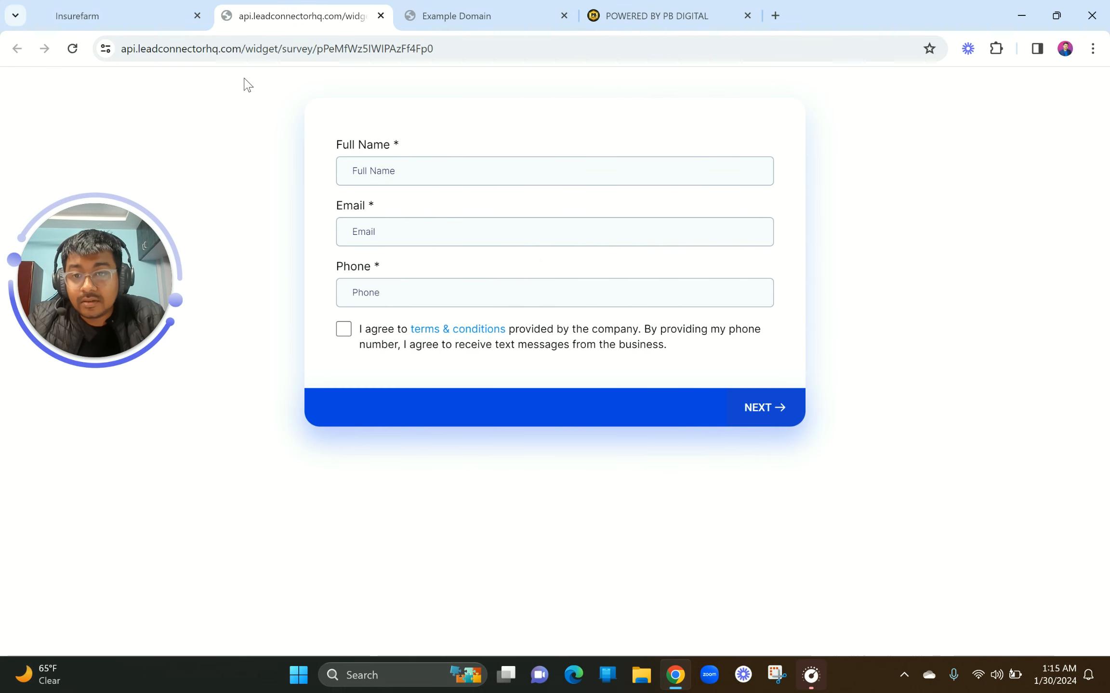
# Fill in the contact's name, email from autofill and phone number, then open the terms & conditions link
pyautogui.click(402, 182)
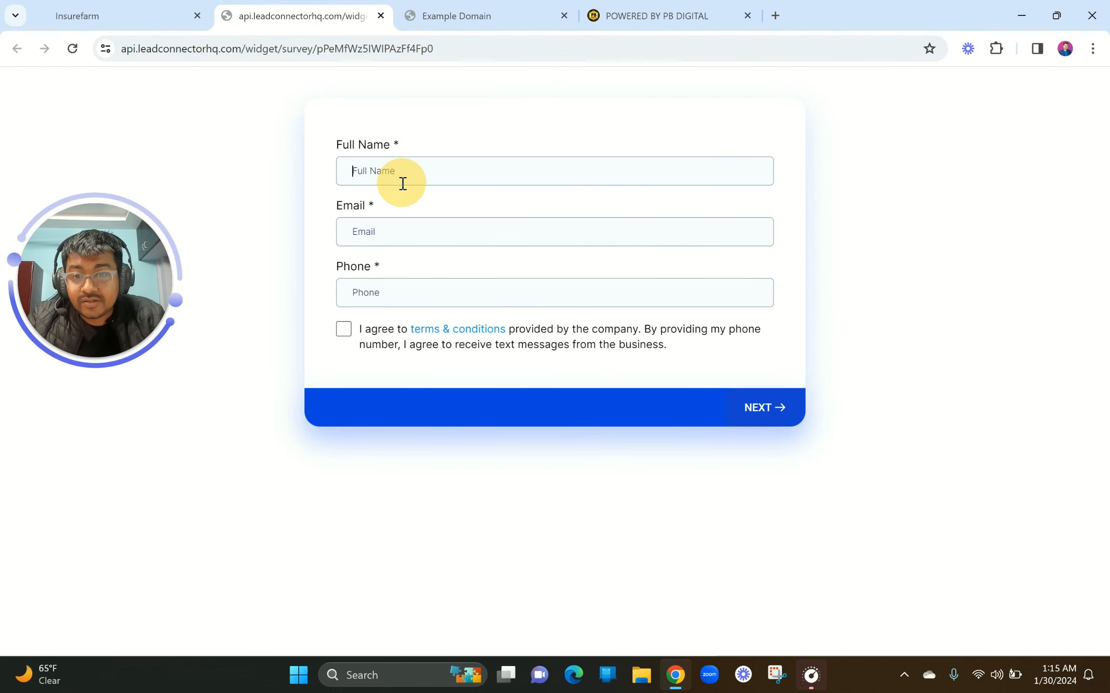
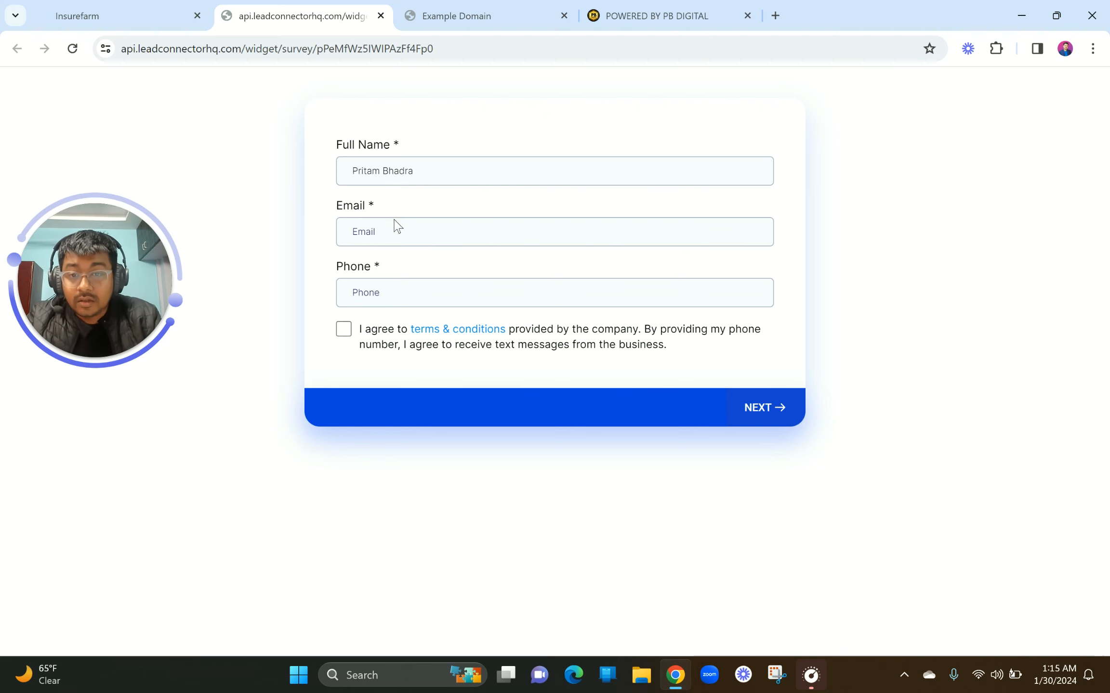
pyautogui.click(393, 229)
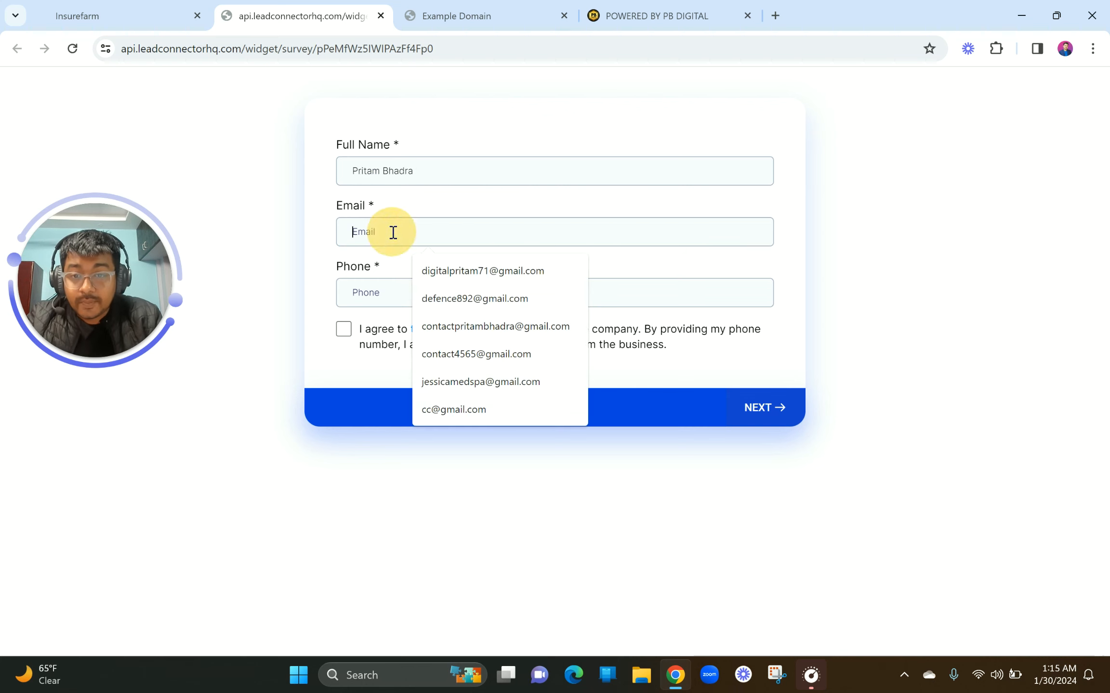
pyautogui.click(441, 274)
pyautogui.click(387, 296)
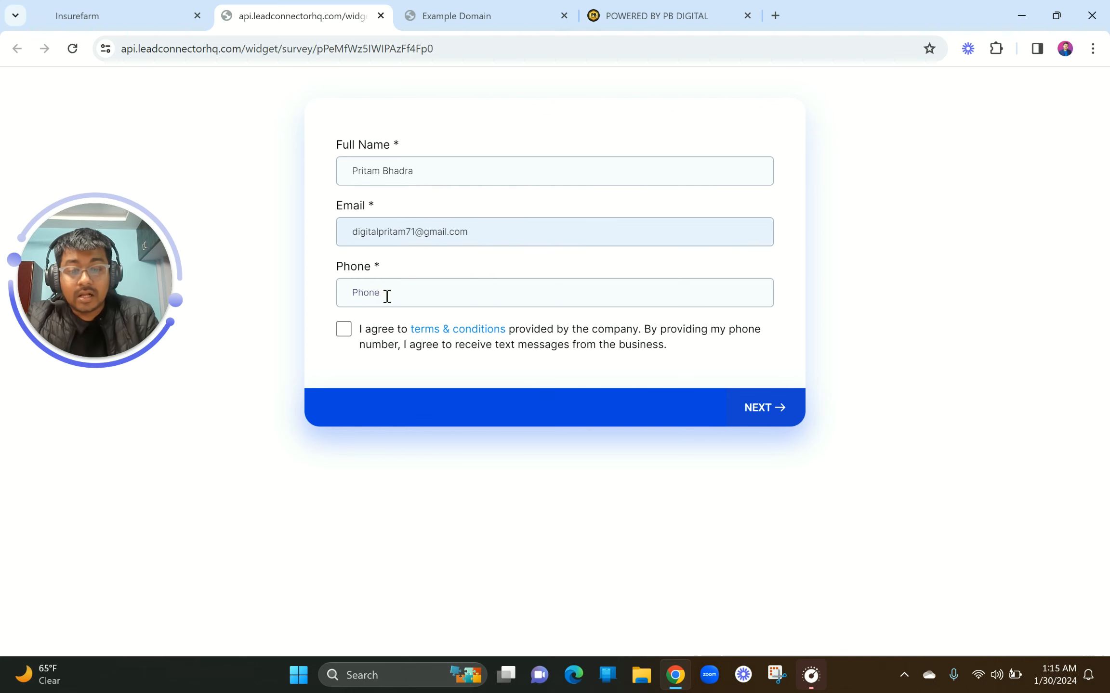
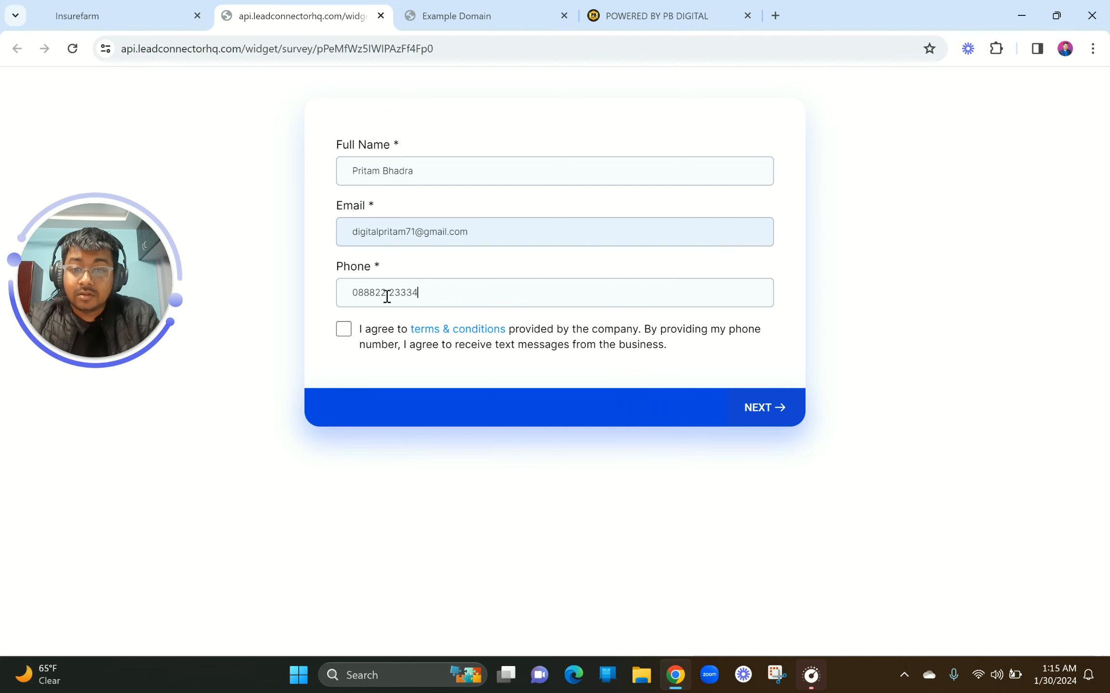
pyautogui.click(433, 331)
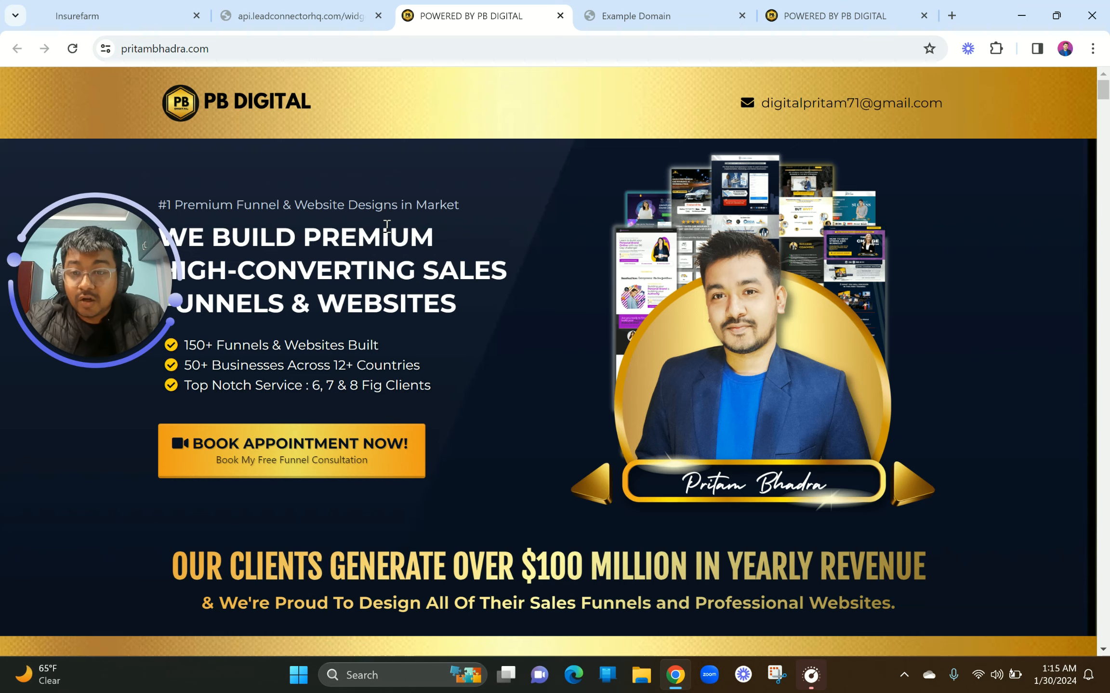
# Back in the preview, tick I agree and advance to the Yearly Revenue question
pyautogui.click(294, 16)
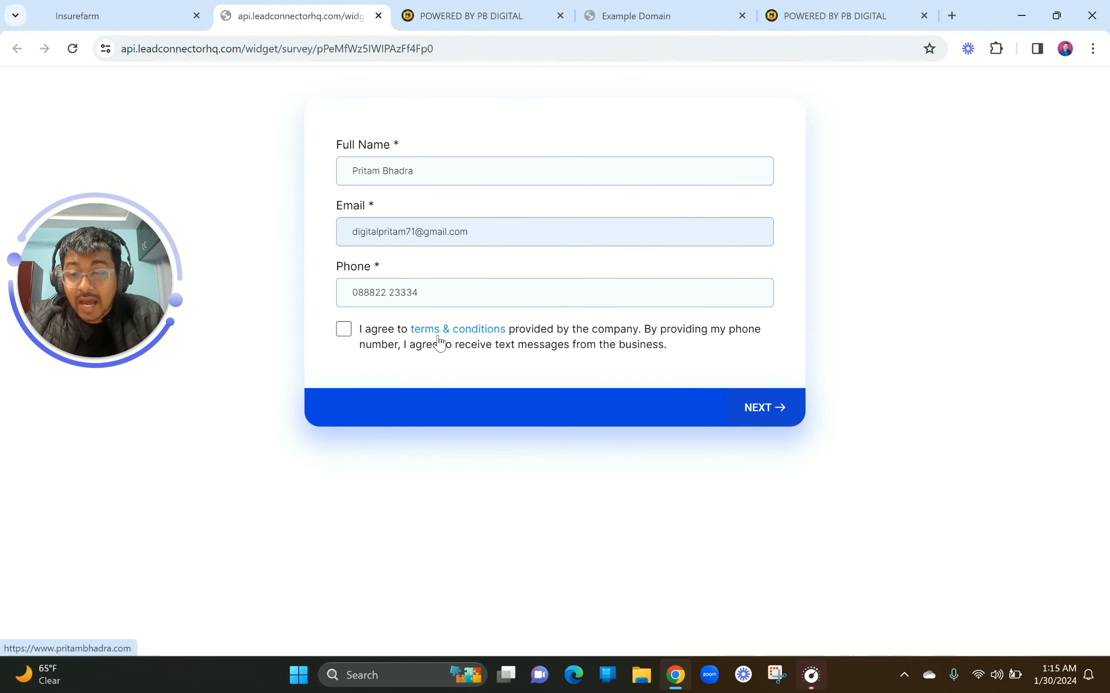
pyautogui.click(344, 332)
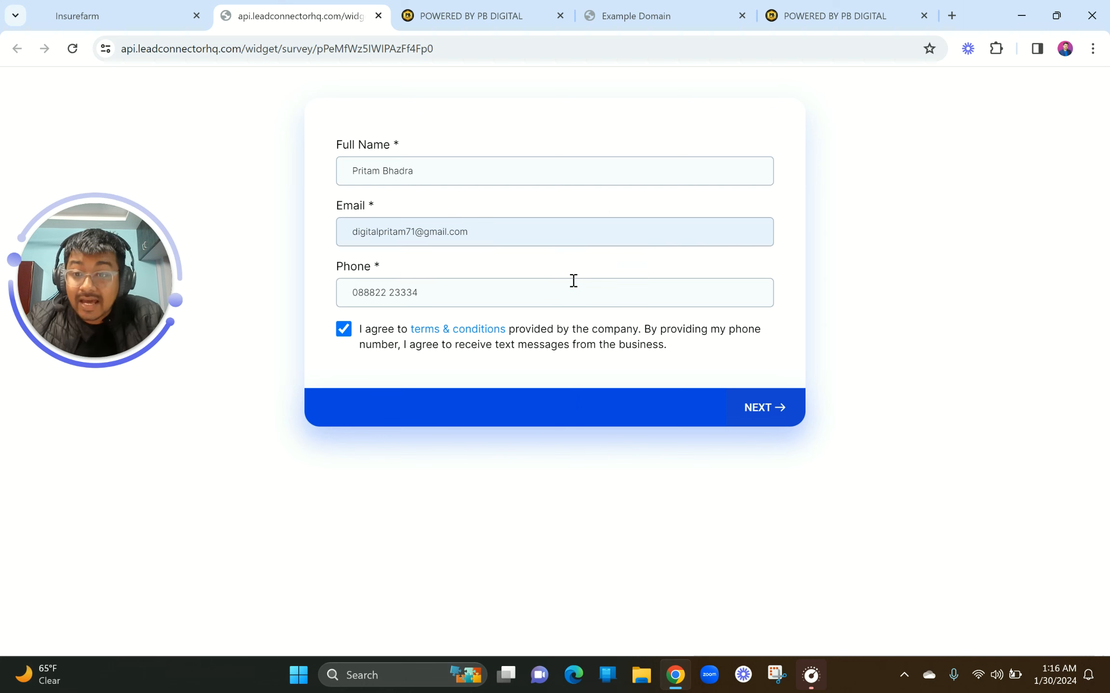
pyautogui.click(768, 410)
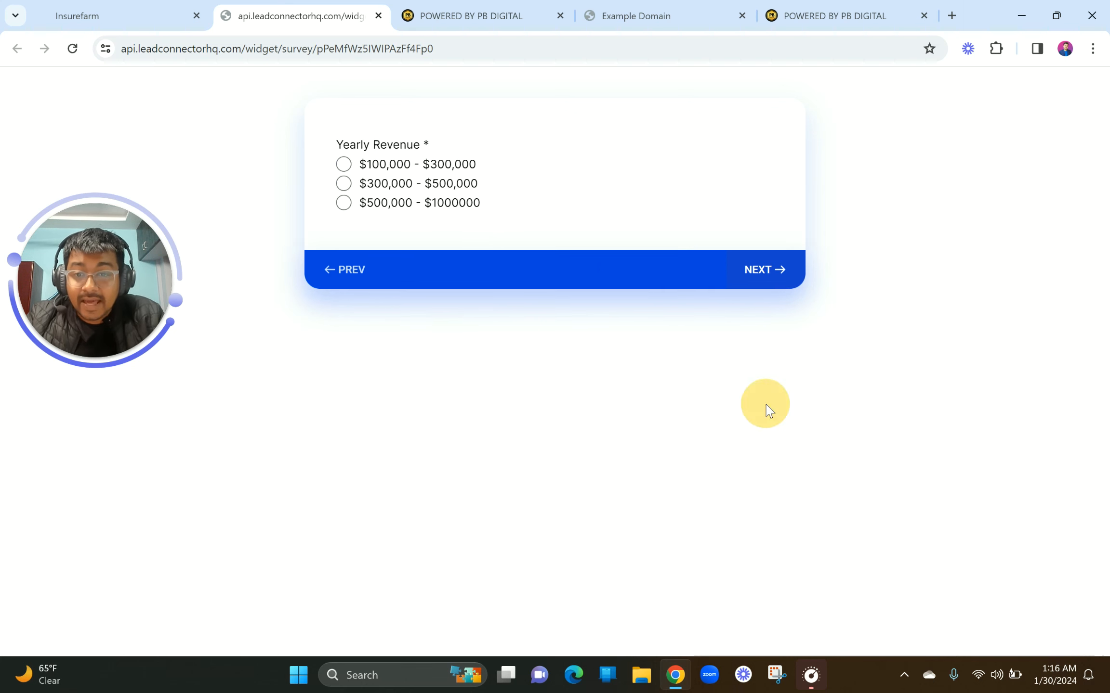
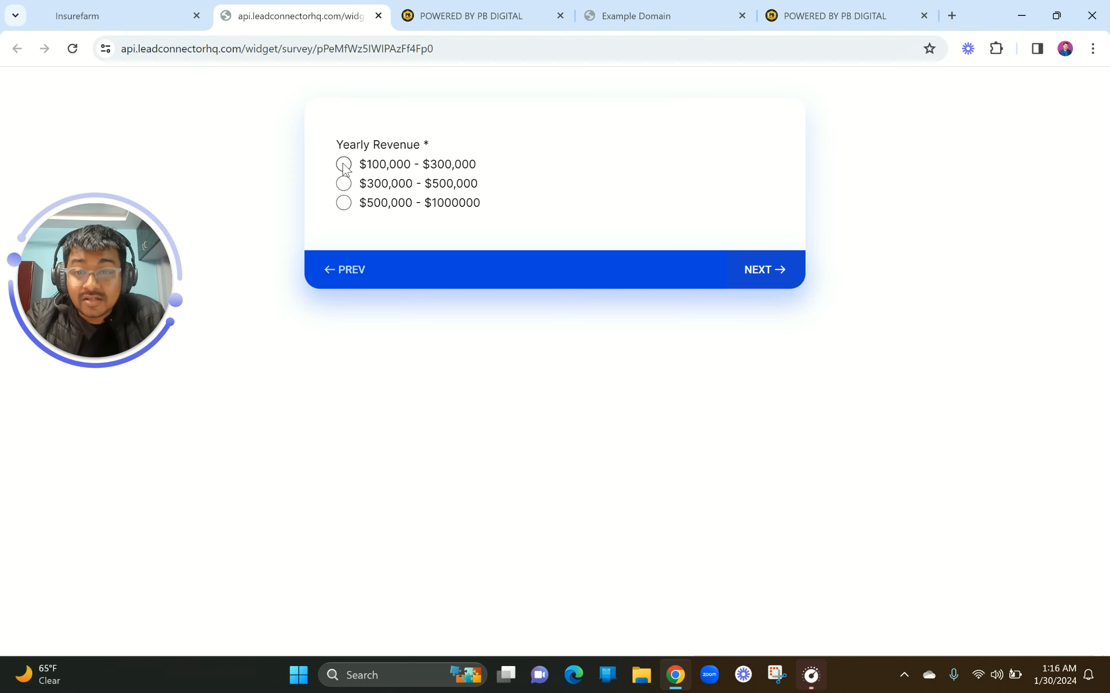
# Choose $100,000 - $300,000 for Yearly Revenue to finish the preview, then review the thank-you text
pyautogui.click(344, 165)
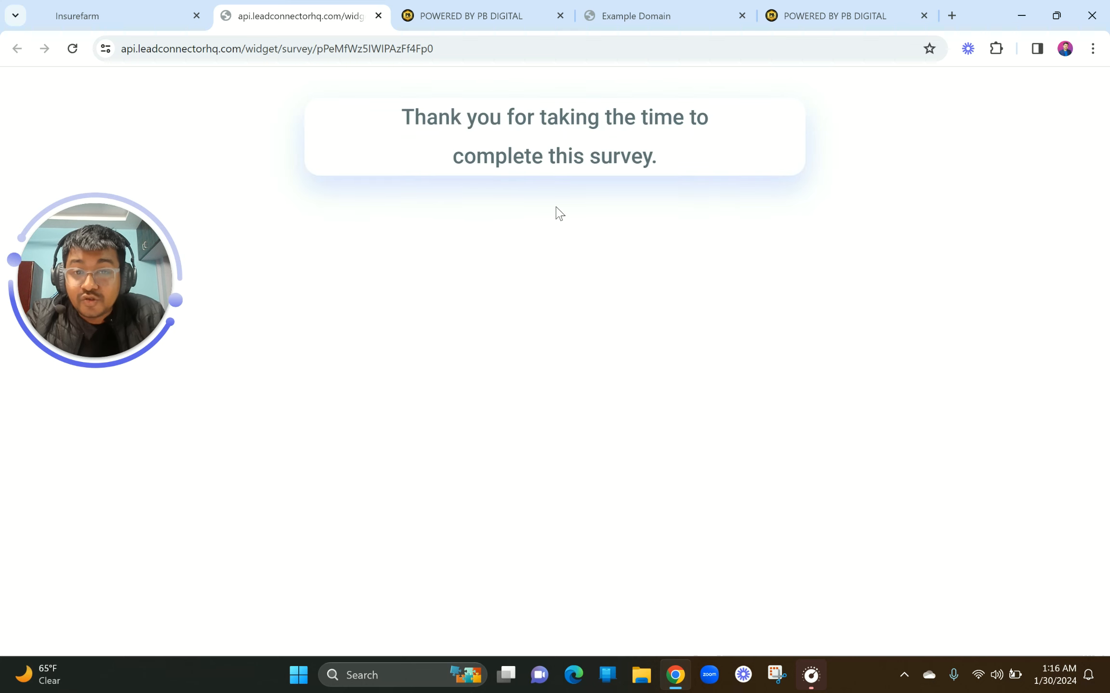
pyautogui.moveTo(405, 120); pyautogui.dragTo(759, 177)
pyautogui.click(756, 172)
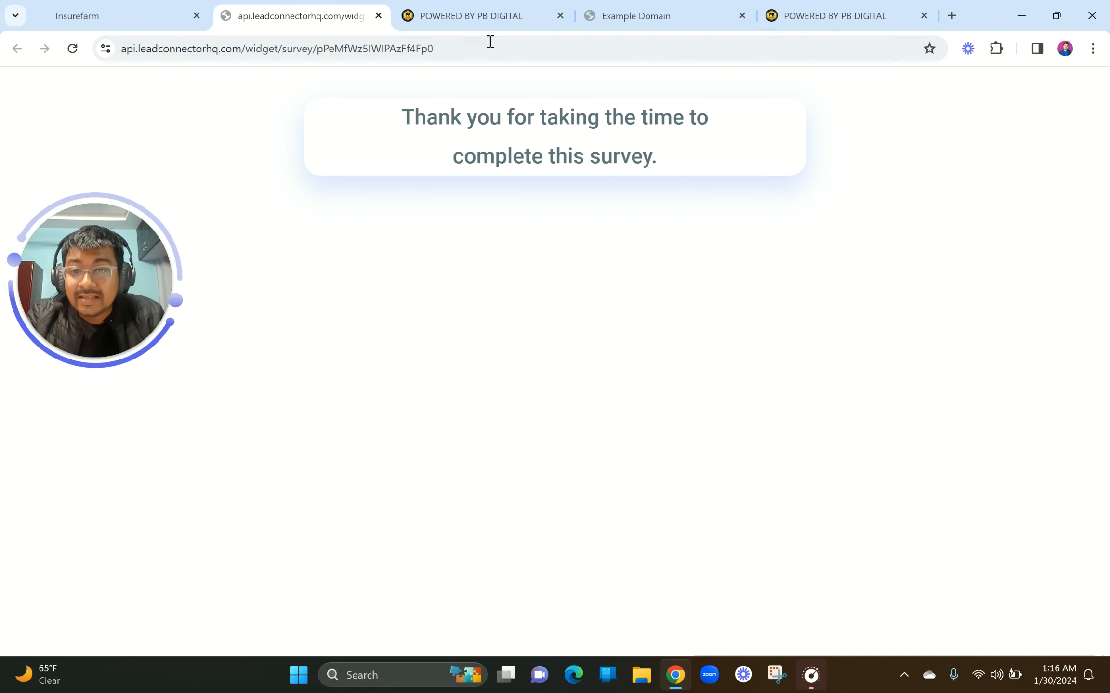
# Launch a fresh live preview of the survey from the builder and close the leftover preview tabs
pyautogui.click(116, 9)
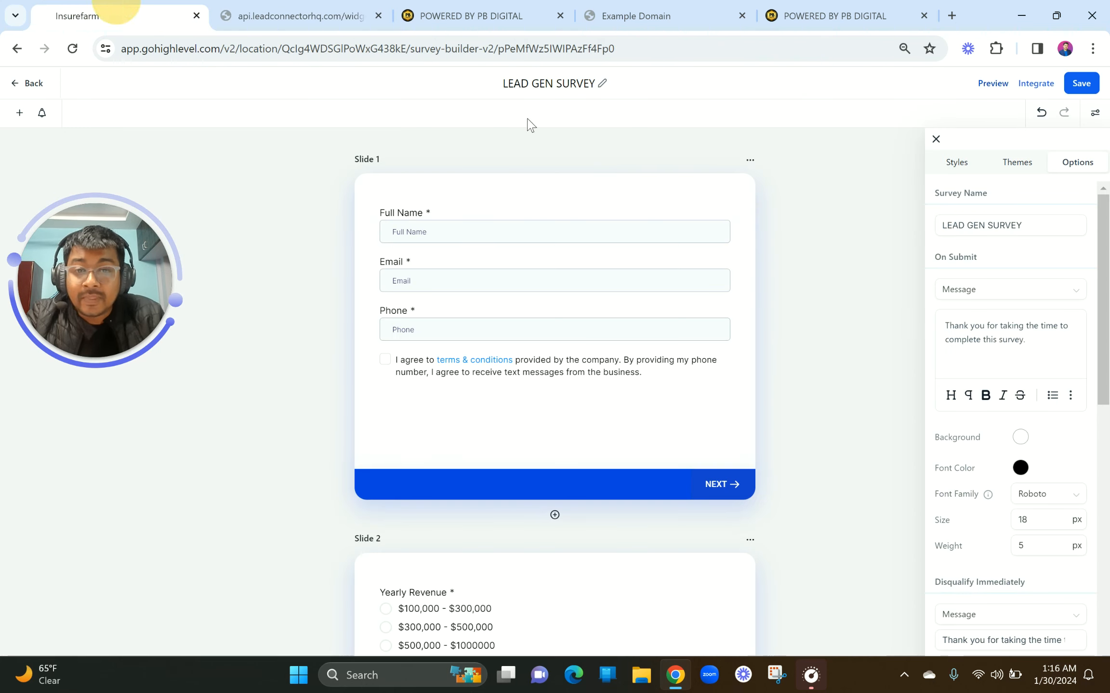
pyautogui.click(991, 83)
pyautogui.click(412, 10)
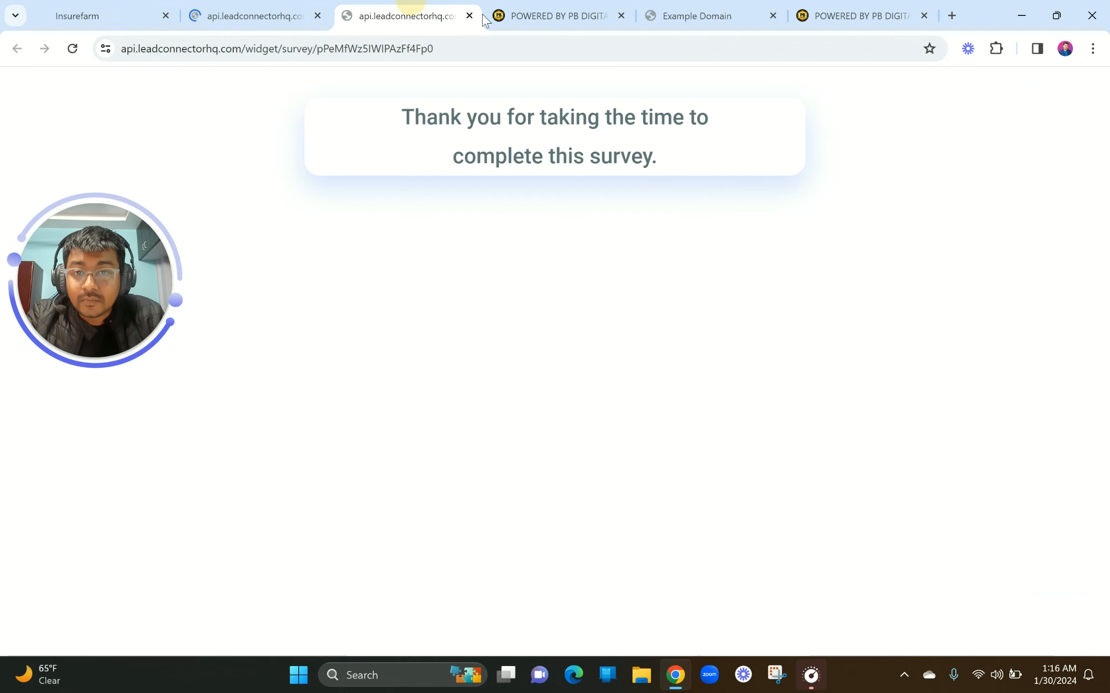
pyautogui.click(469, 15)
pyautogui.click(197, 10)
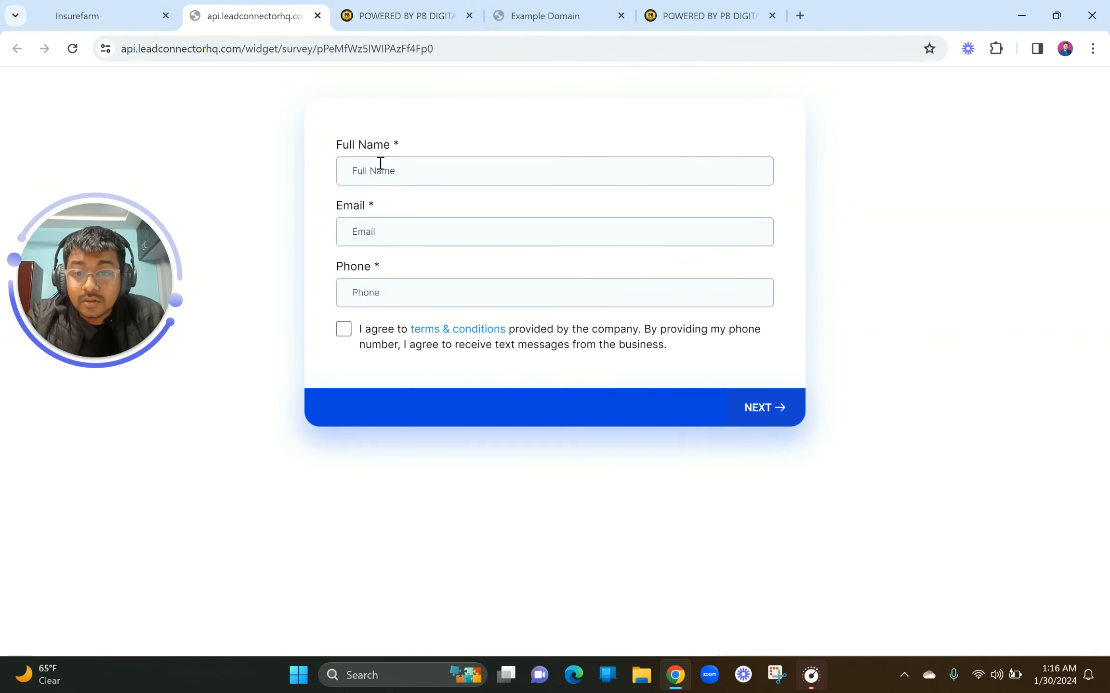
# Fill in the suggested full name and email, enter a phone number, agree to terms, and continue
pyautogui.click(404, 171)
pyautogui.click(453, 210)
pyautogui.click(411, 233)
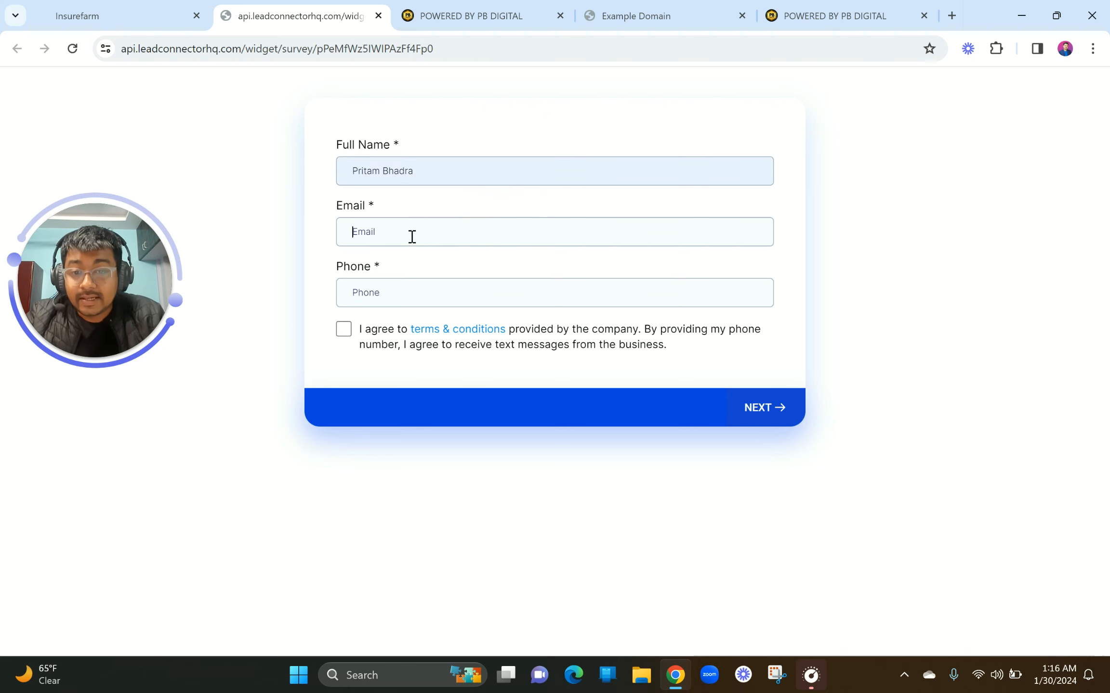
pyautogui.click(455, 267)
pyautogui.click(384, 286)
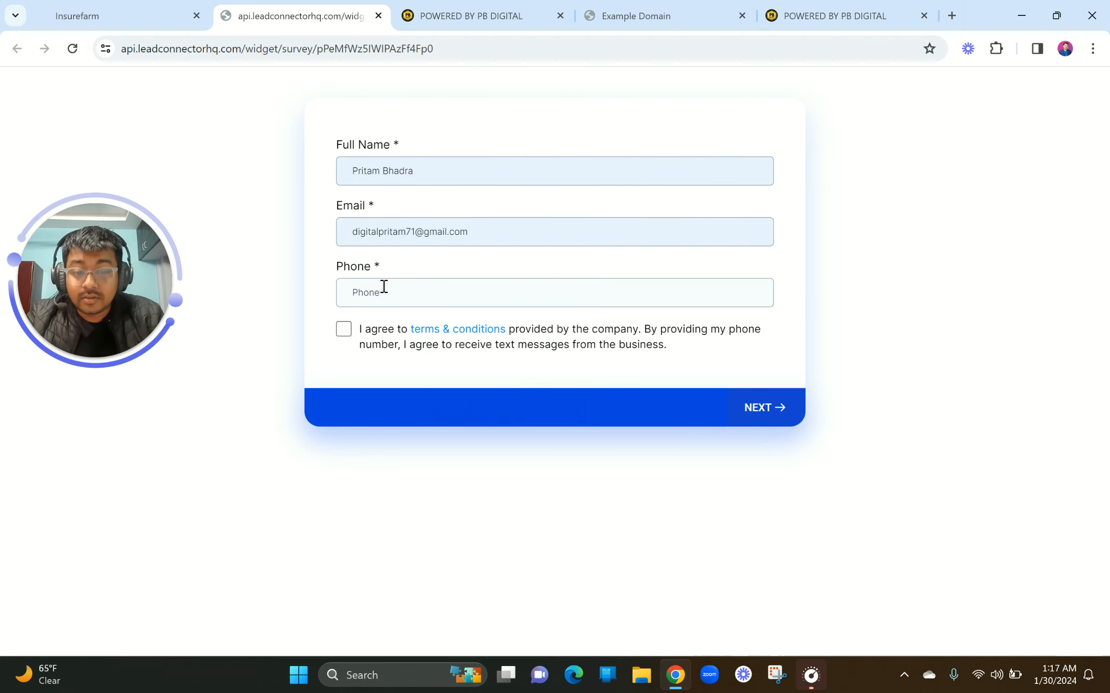
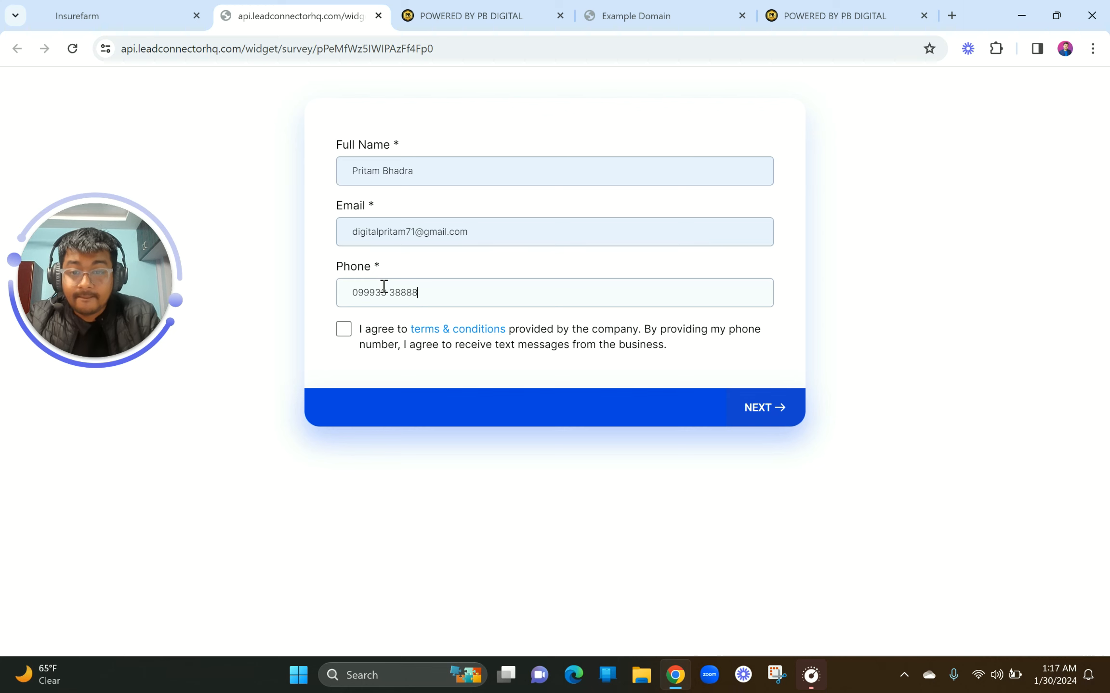
pyautogui.click(343, 330)
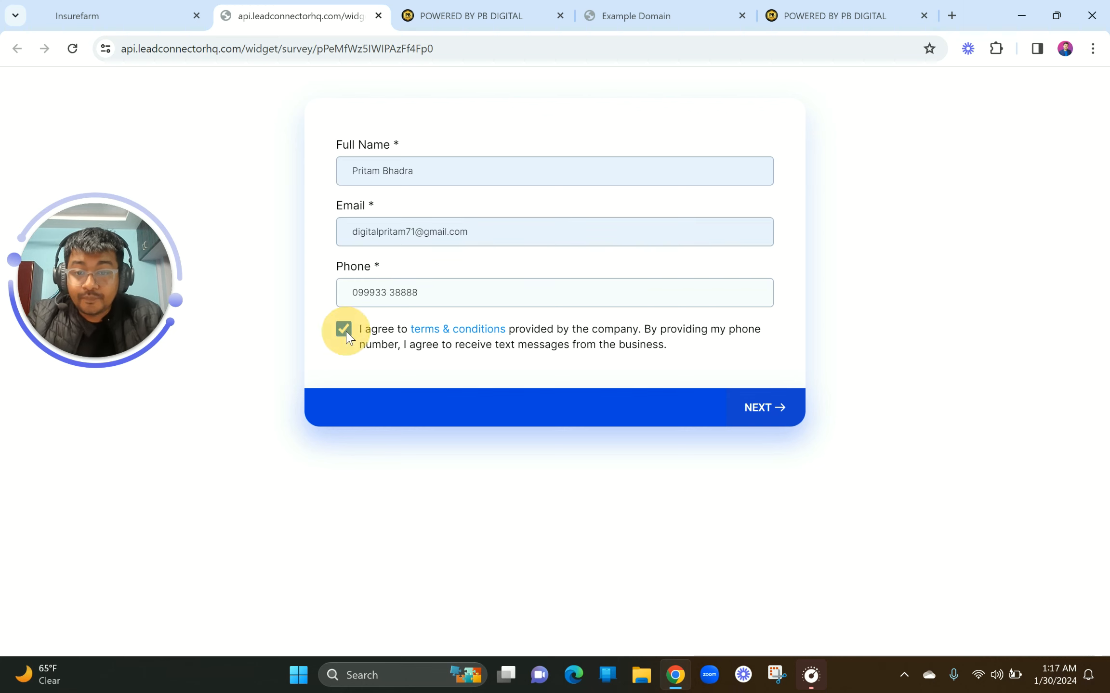
pyautogui.click(761, 407)
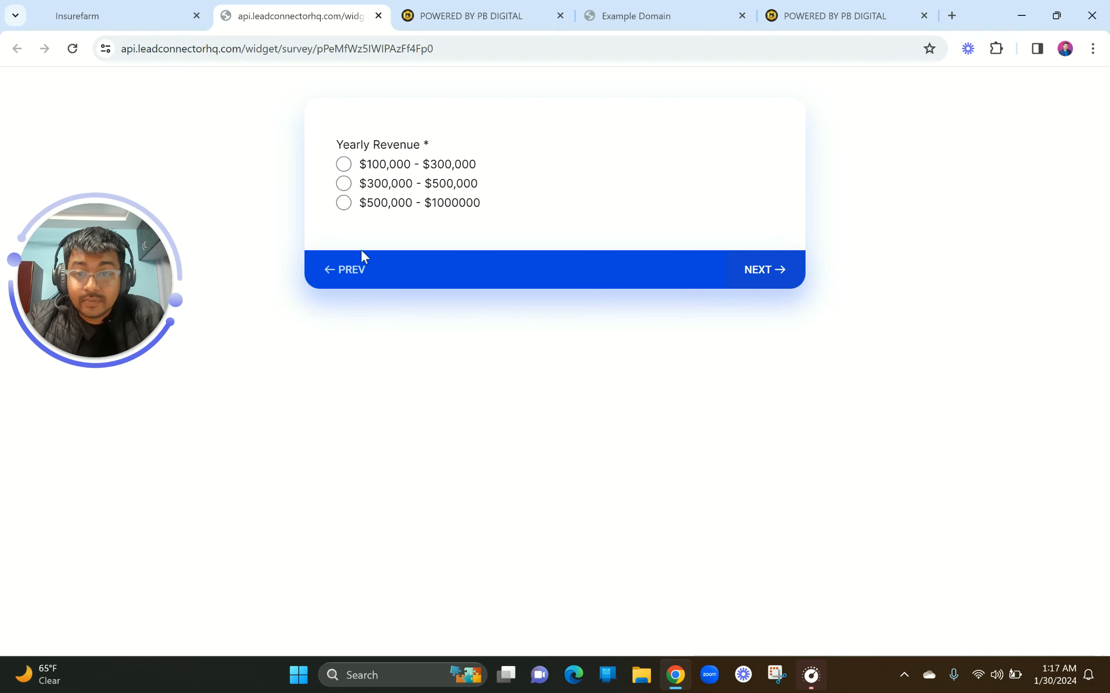
# Pick $500,000 - $1000000 revenue, select Father and Mother as dependents, and submit
pyautogui.click(344, 203)
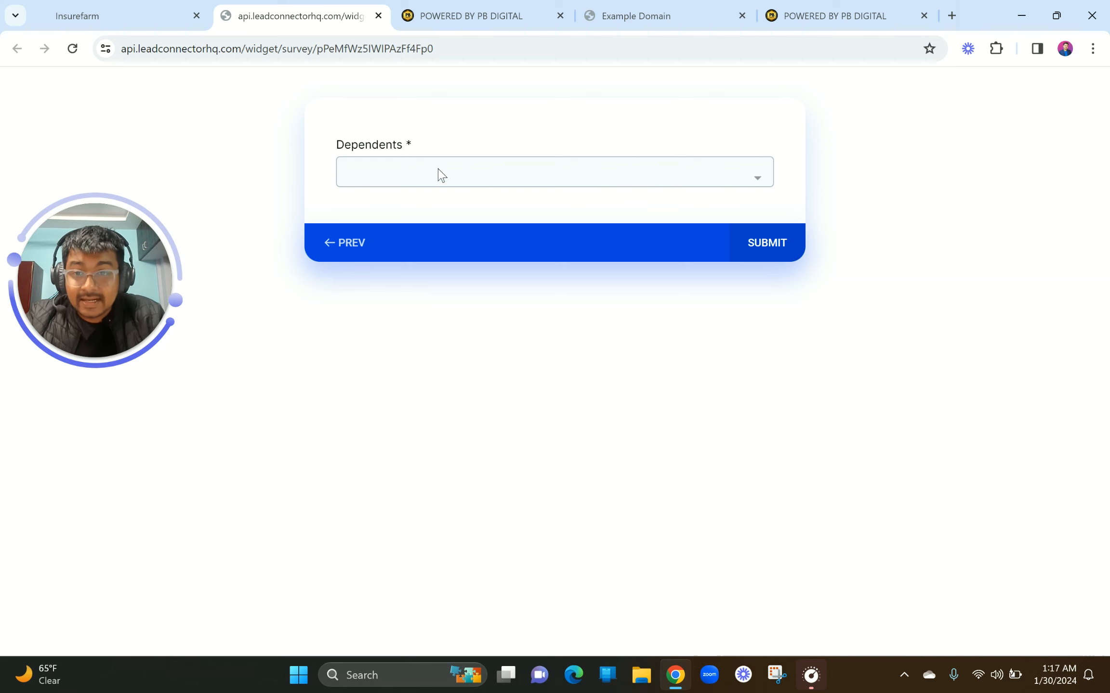
pyautogui.click(505, 163)
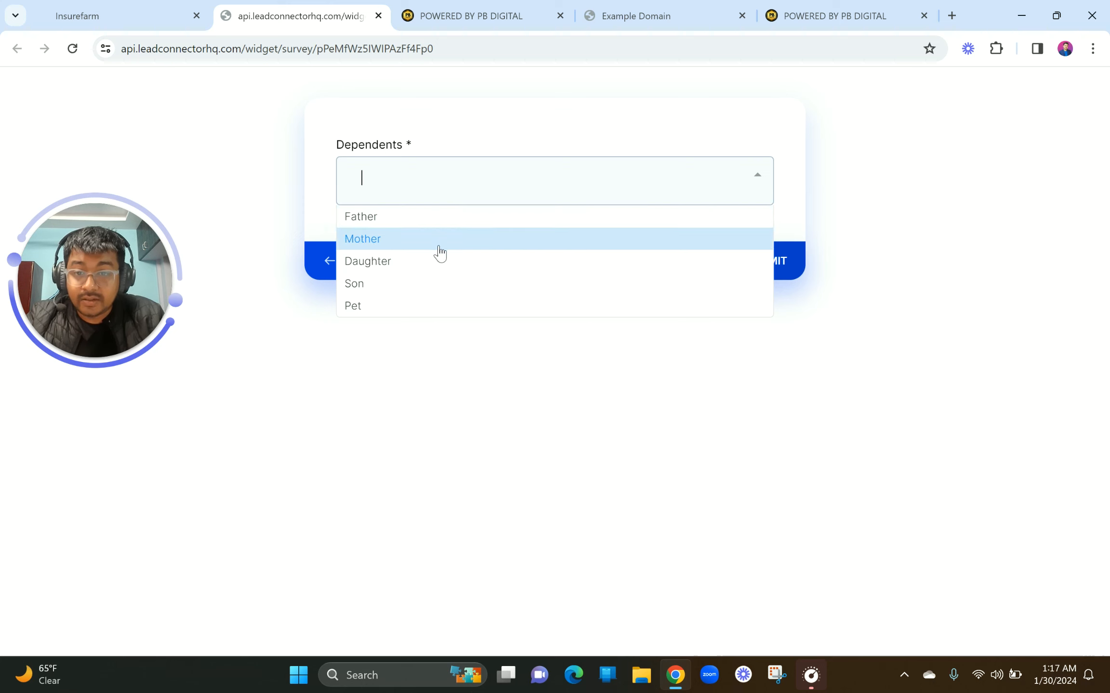
pyautogui.click(430, 220)
pyautogui.click(731, 163)
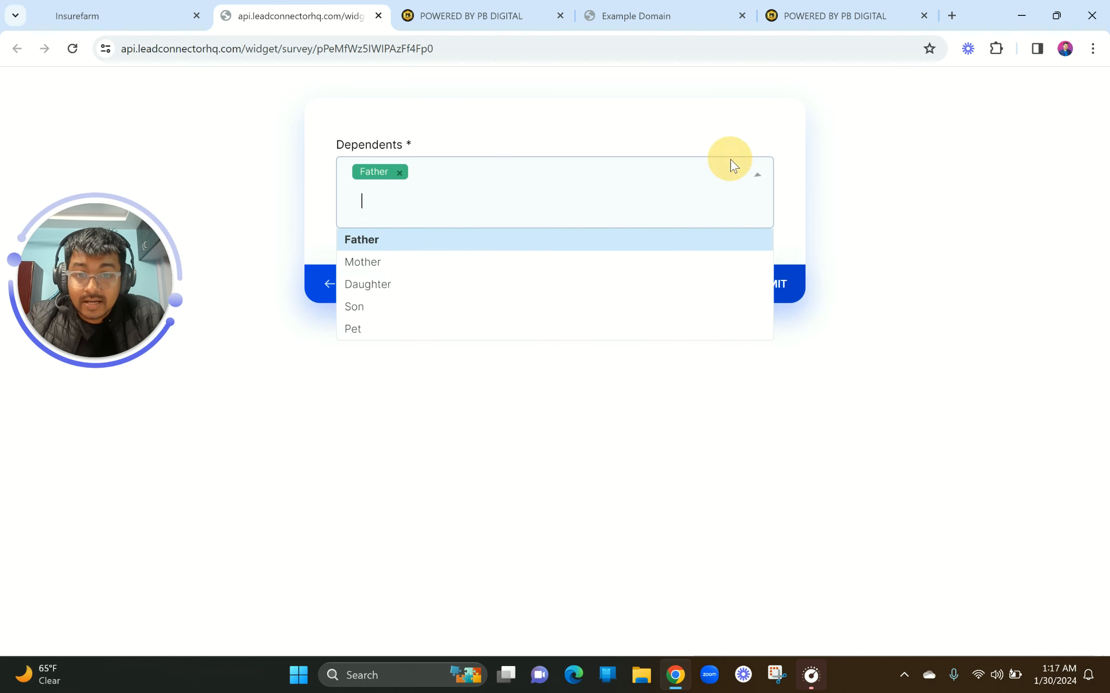
pyautogui.click(471, 265)
pyautogui.click(600, 192)
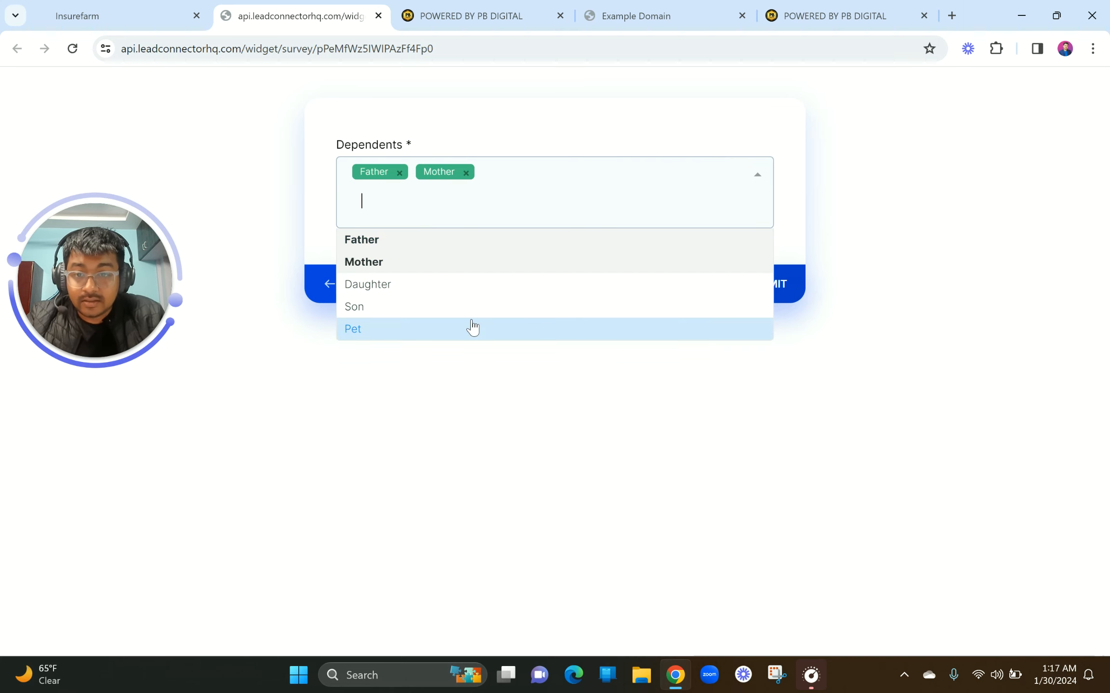
pyautogui.click(763, 141)
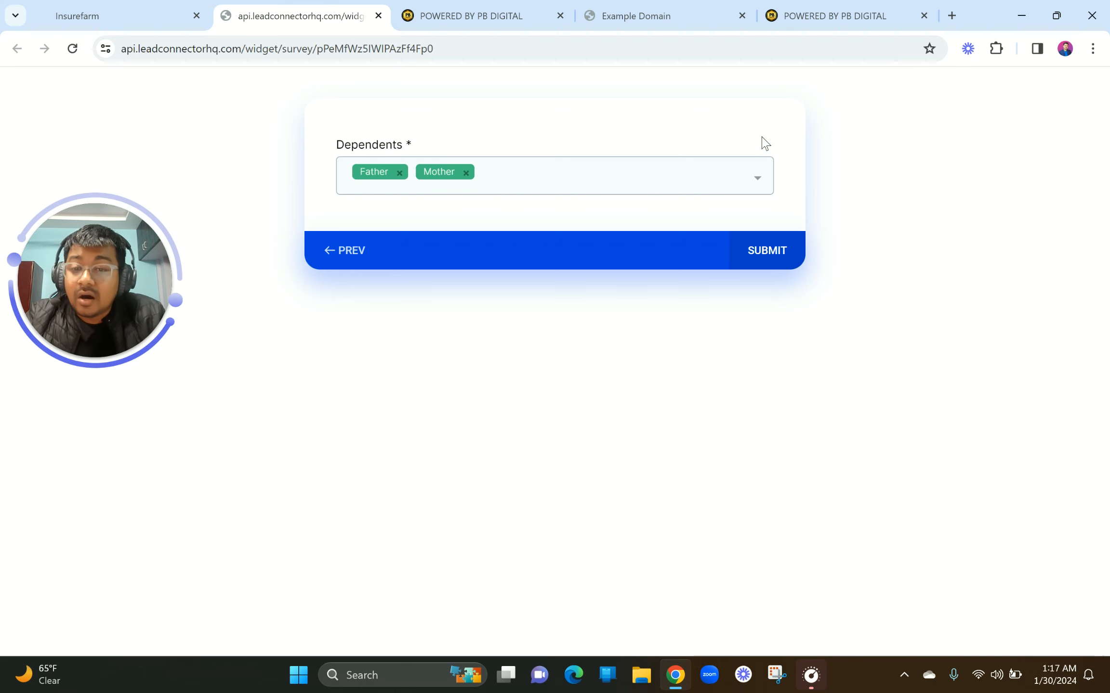
pyautogui.click(766, 249)
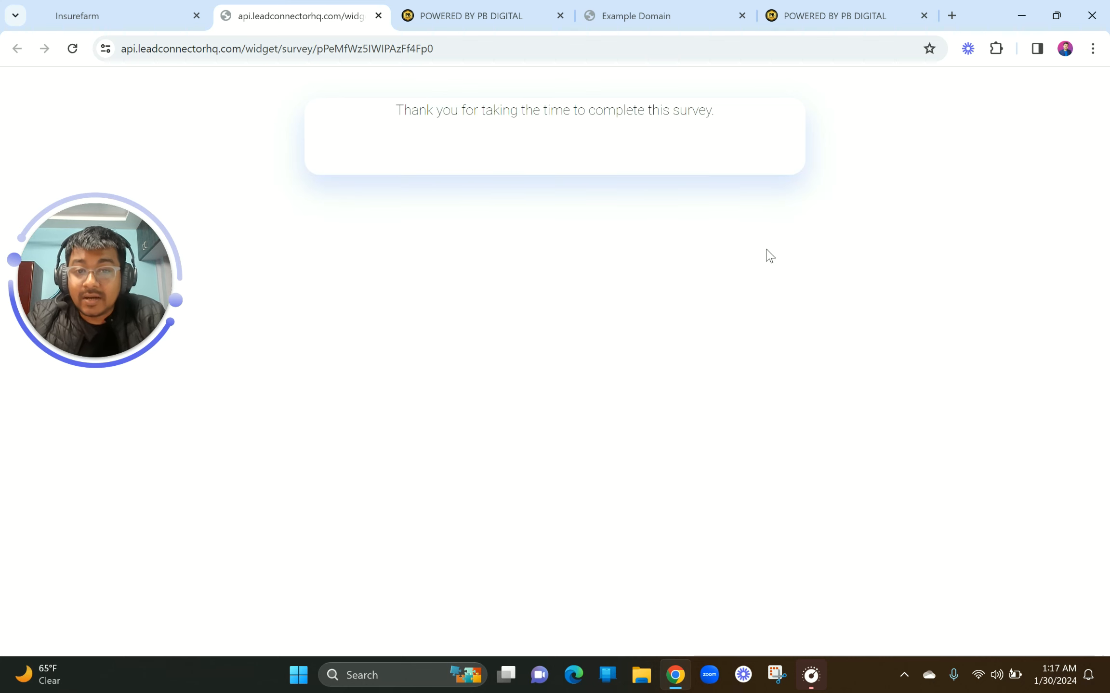
# Back in the builder, review the On Submit thank-you message in the Options panel
pyautogui.click(144, 9)
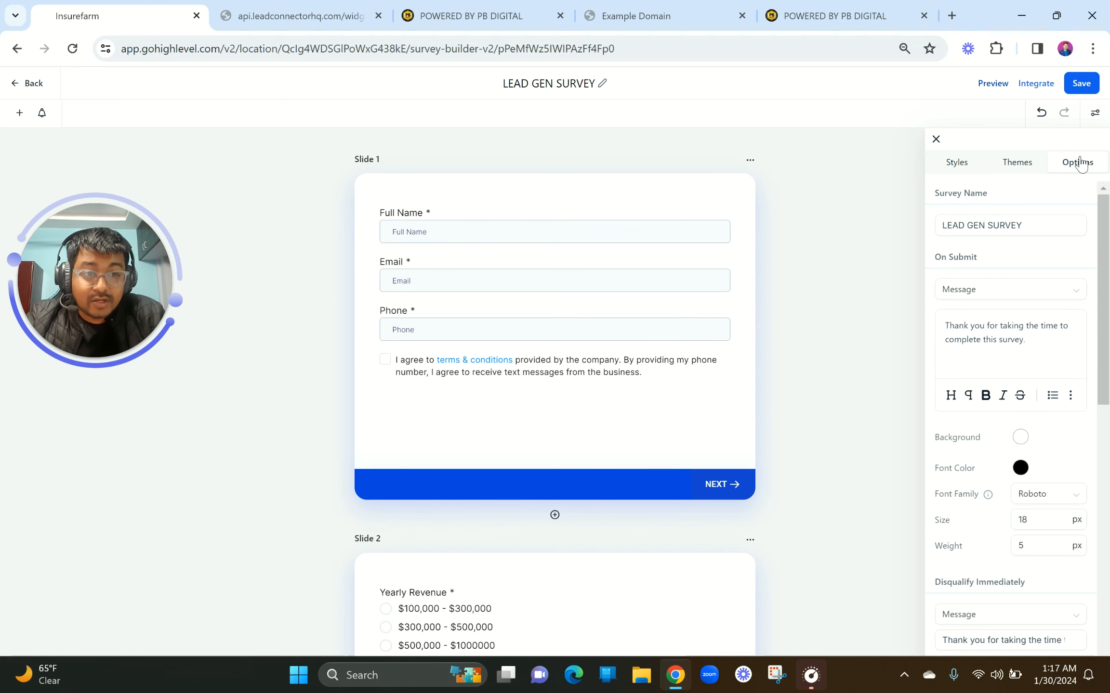
pyautogui.click(1041, 336)
pyautogui.moveTo(1041, 336); pyautogui.dragTo(923, 329)
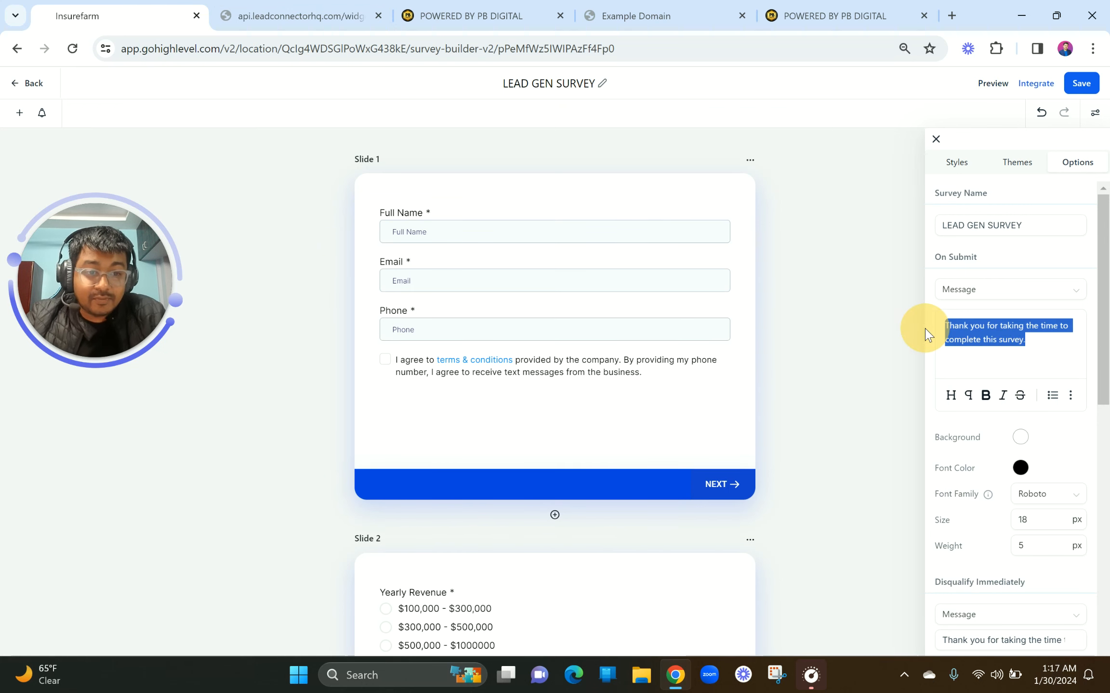
pyautogui.scroll(-4, 1068, 446)
pyautogui.scroll(-2, 1068, 446)
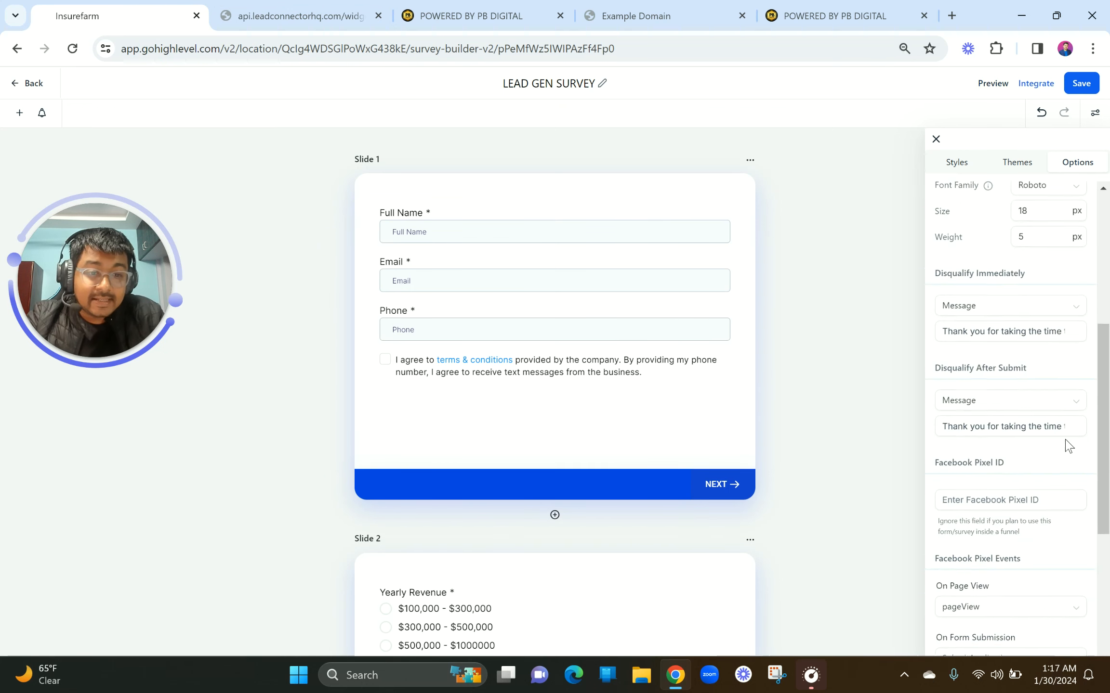
# Review the Disqualify Immediately message, then save the LEAD GEN SURVEY
pyautogui.click(943, 333)
pyautogui.moveTo(1021, 332); pyautogui.dragTo(1097, 332)
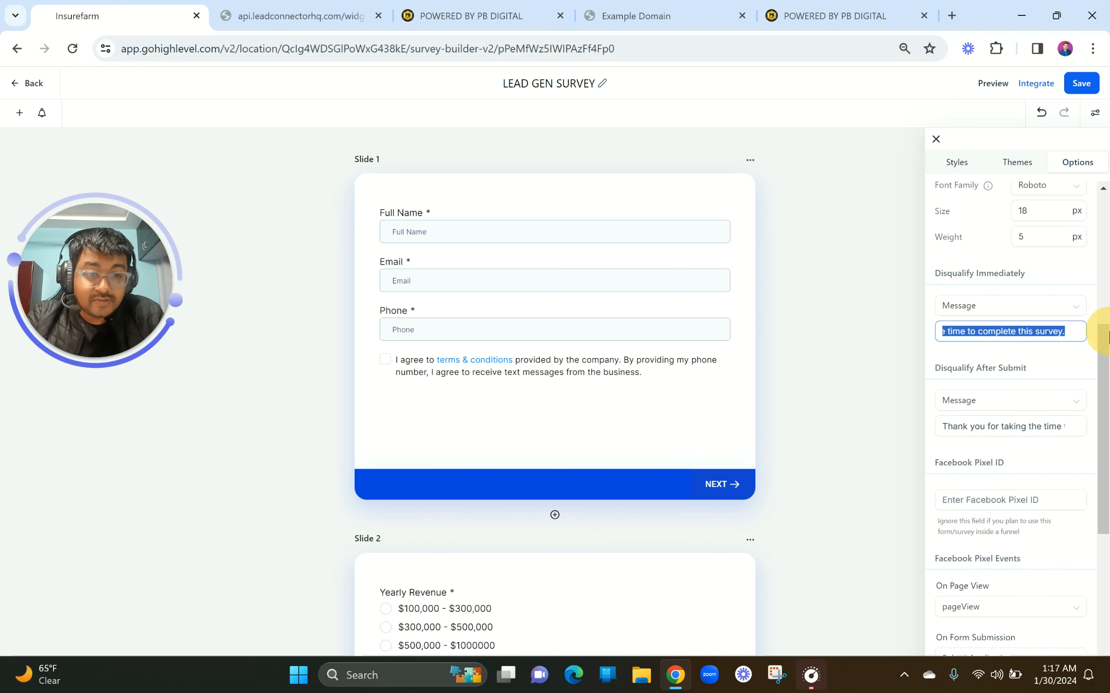
pyautogui.click(829, 323)
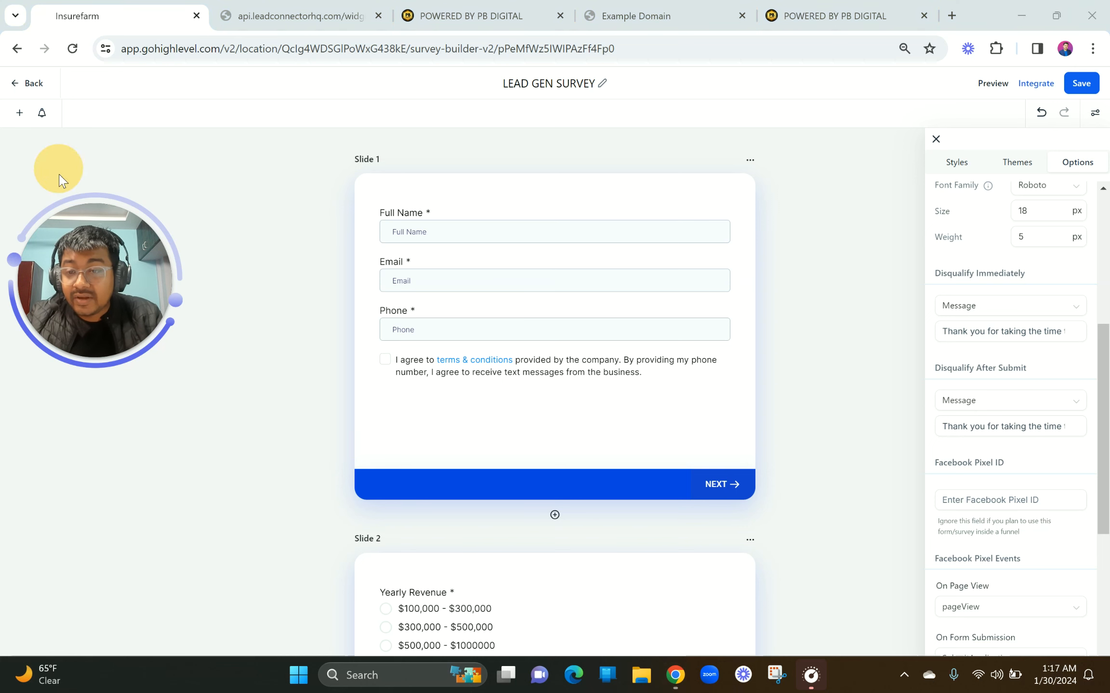
pyautogui.click(15, 84)
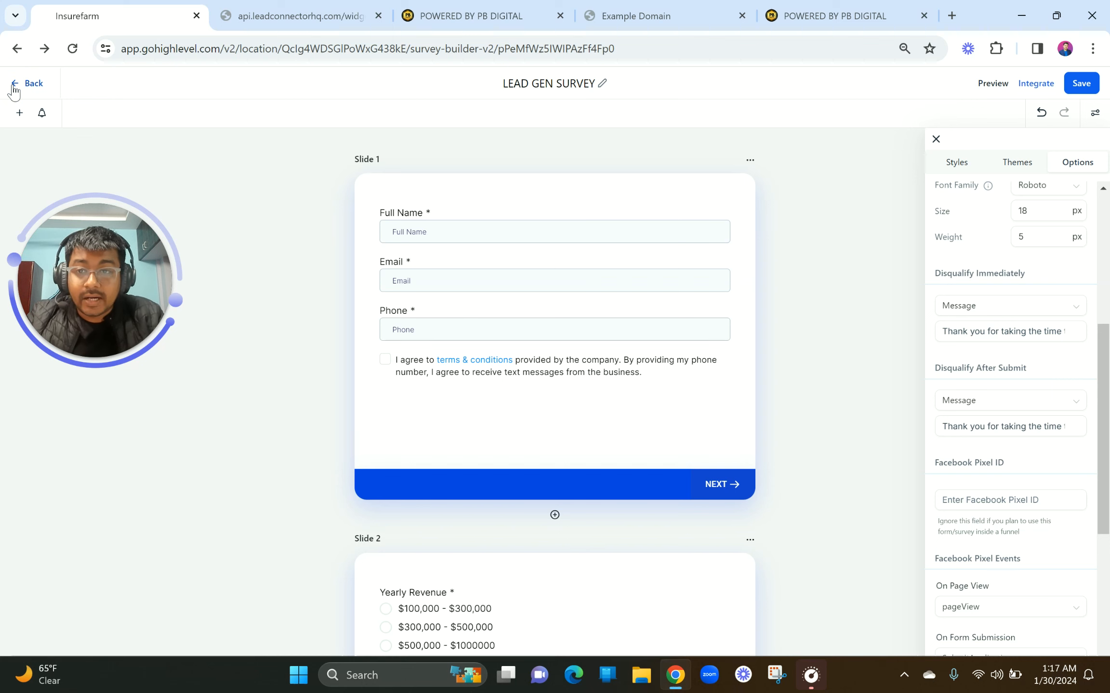
pyautogui.click(18, 82)
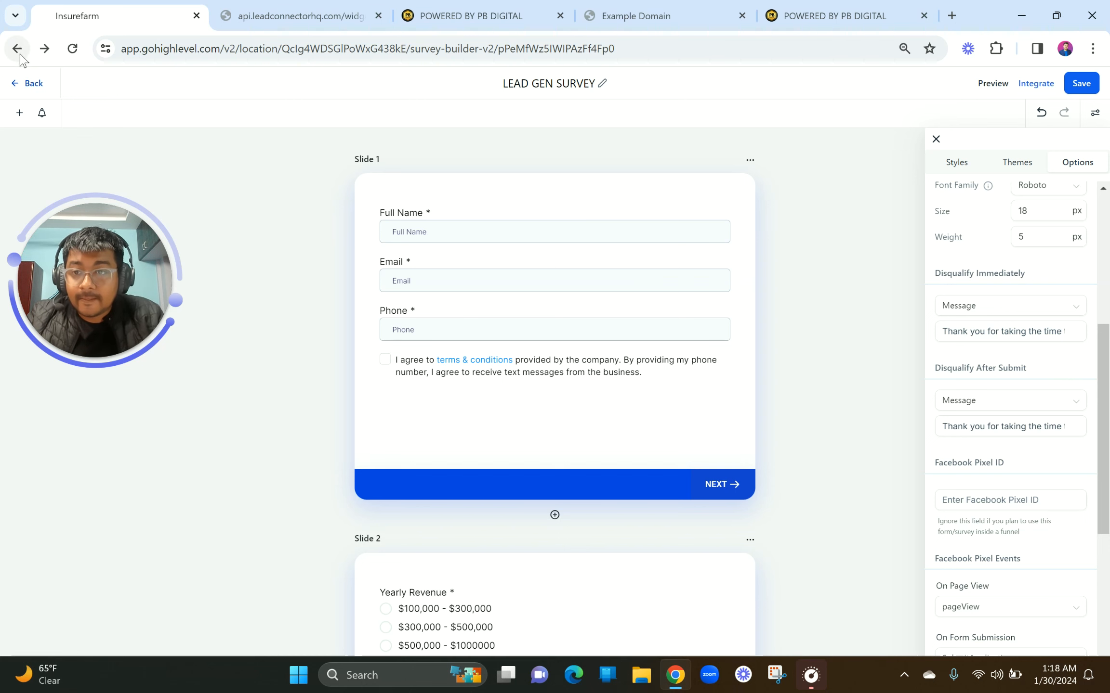
pyautogui.click(1083, 93)
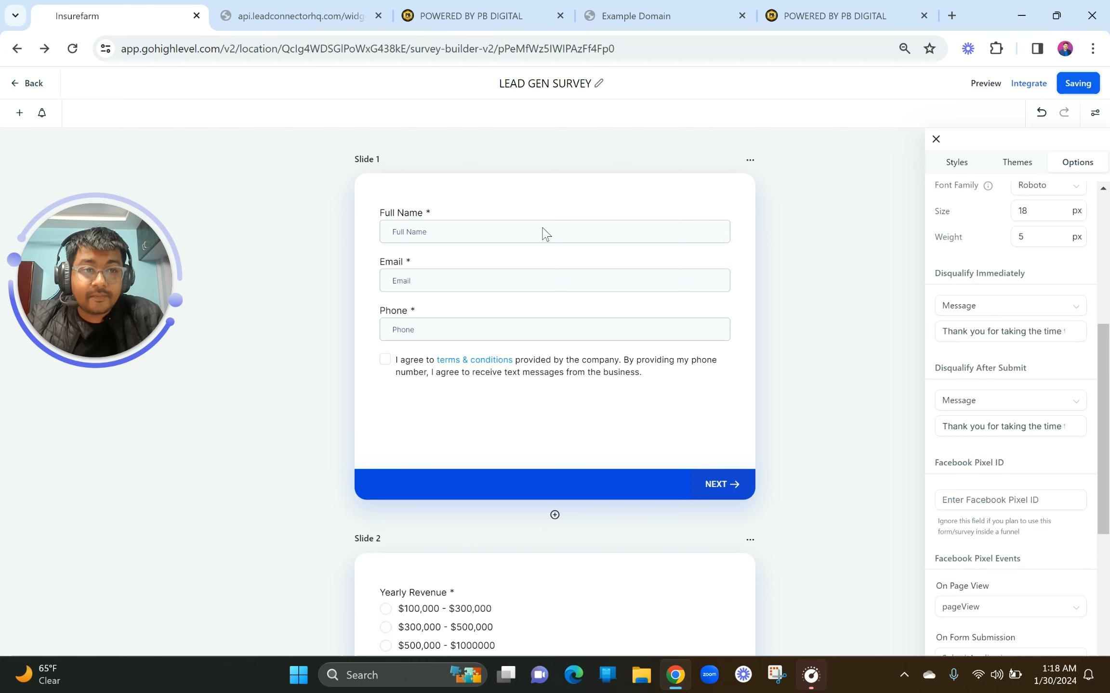
# Exit the builder to the Surveys list and highlight the LEAD GEN SURVEY entry
pyautogui.click(38, 487)
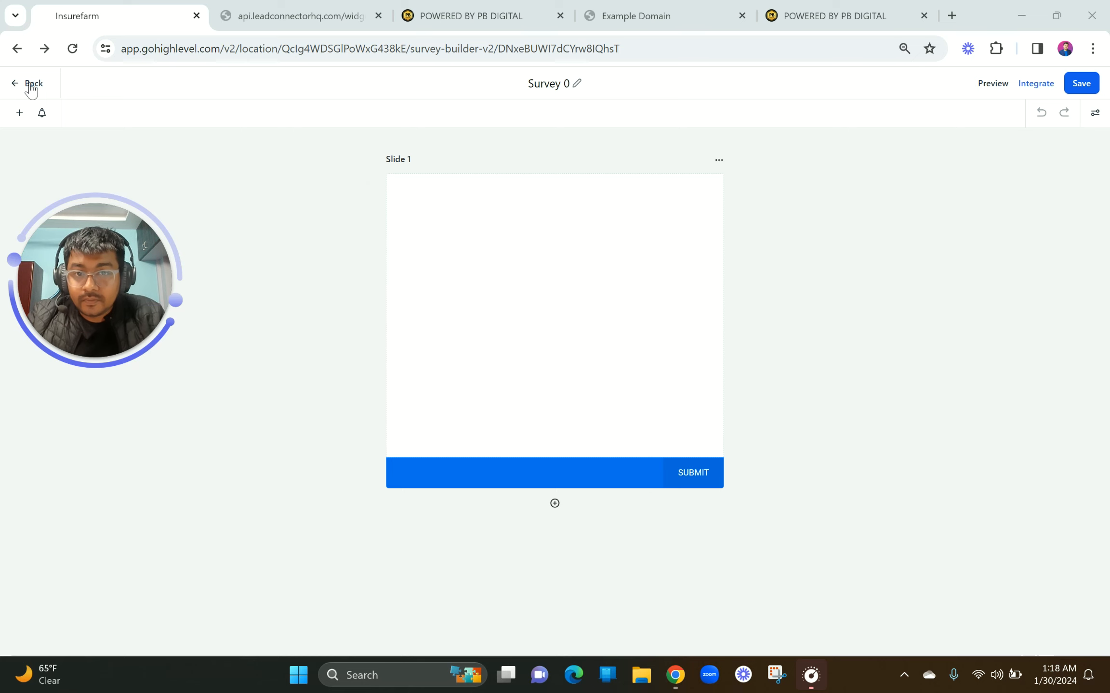
pyautogui.click(14, 83)
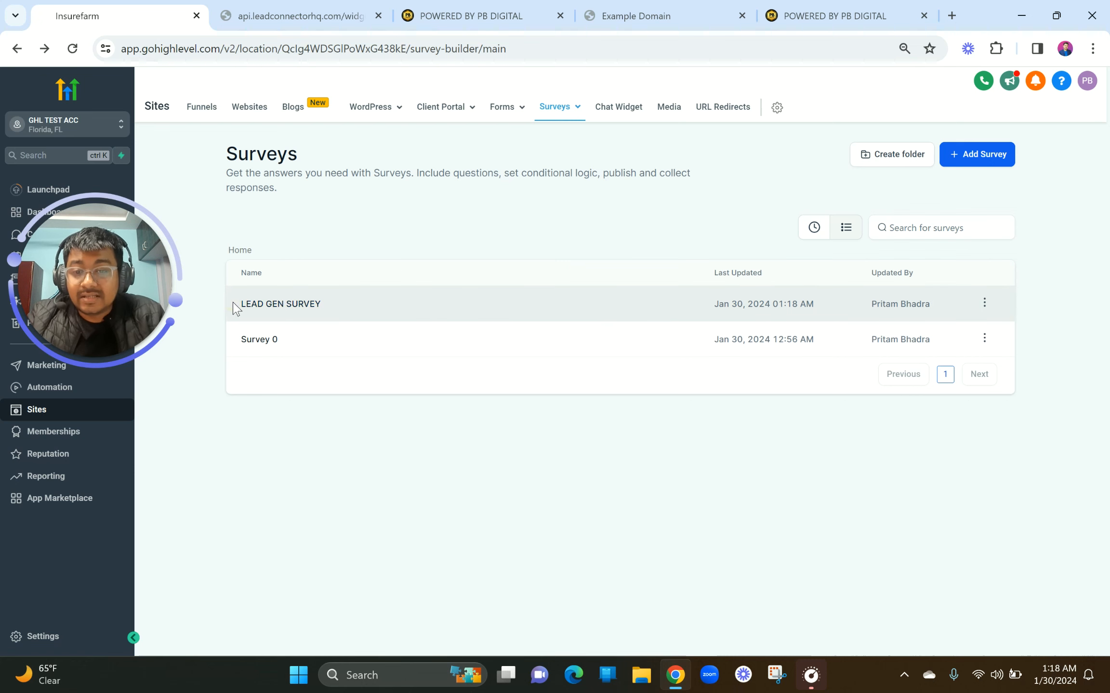
pyautogui.moveTo(236, 307); pyautogui.dragTo(364, 307)
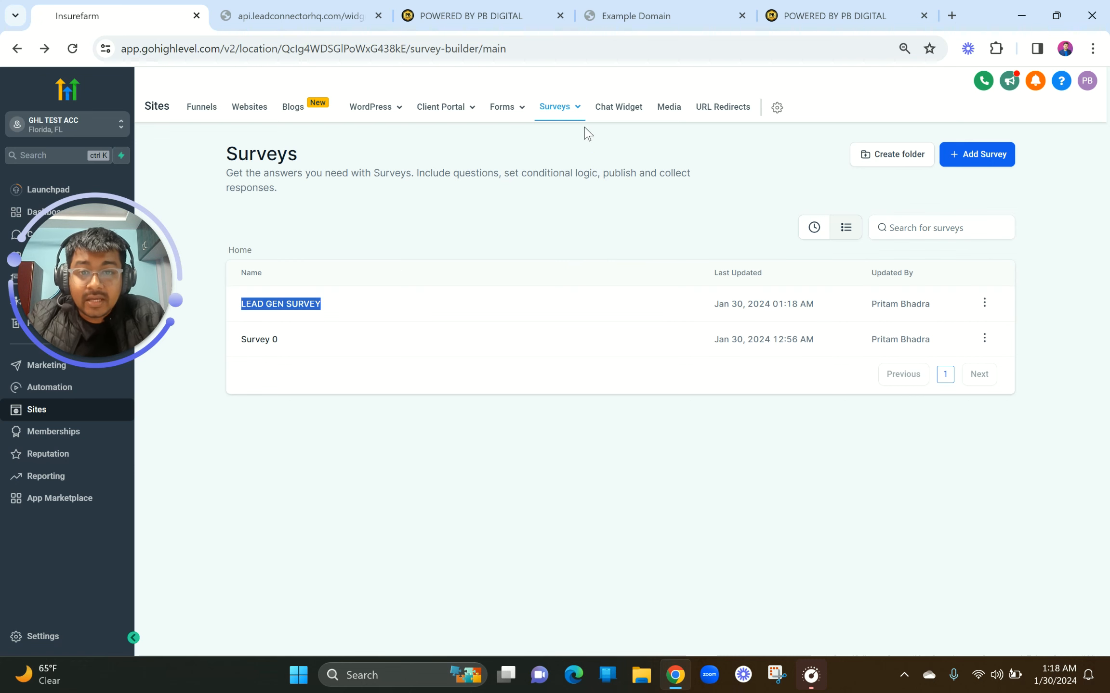
pyautogui.moveTo(577, 115)
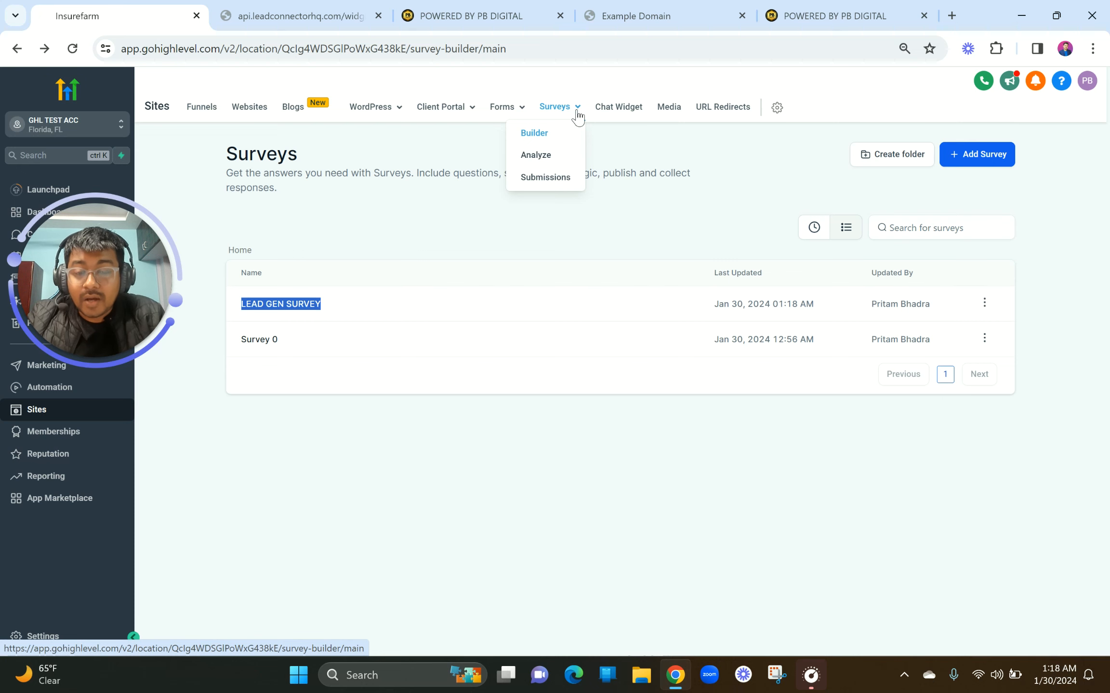
# Open the Surveys Submissions page and locate the test entry's full name
pyautogui.click(541, 180)
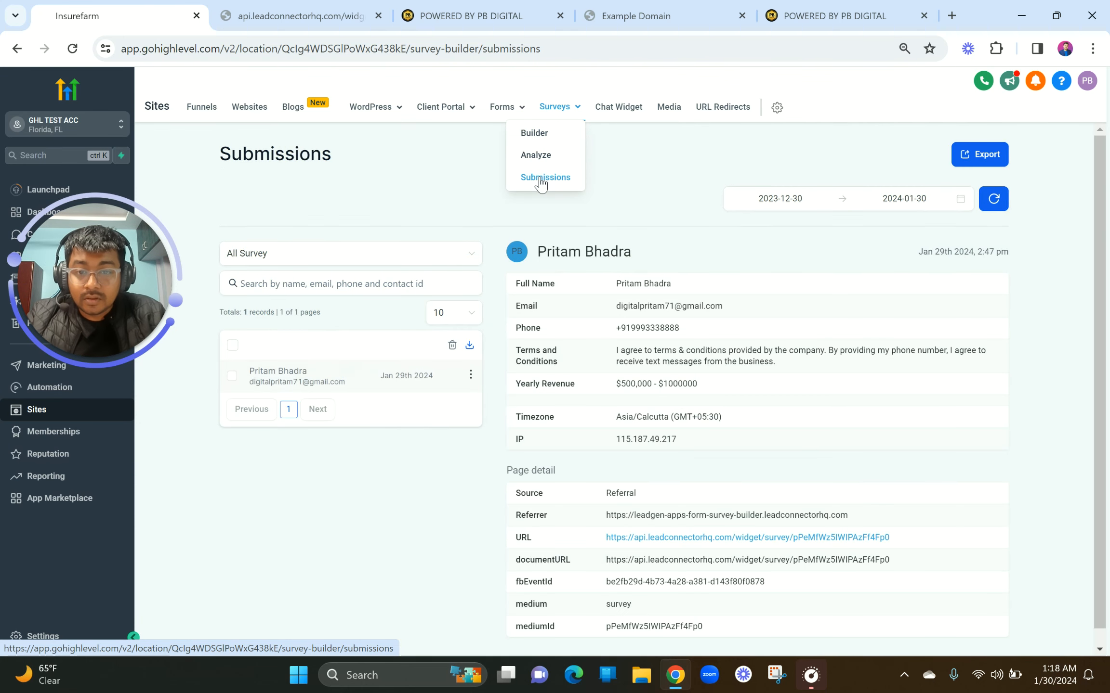
pyautogui.scroll(-1, 669, 501)
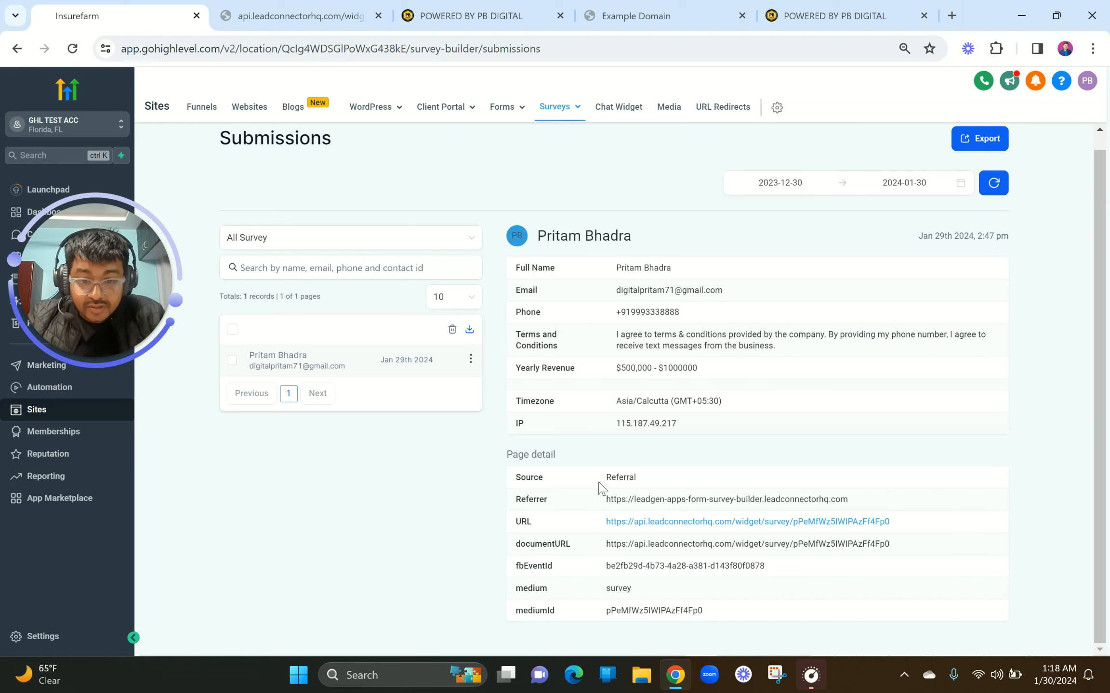
pyautogui.moveTo(613, 268); pyautogui.dragTo(691, 241)
pyautogui.click(692, 244)
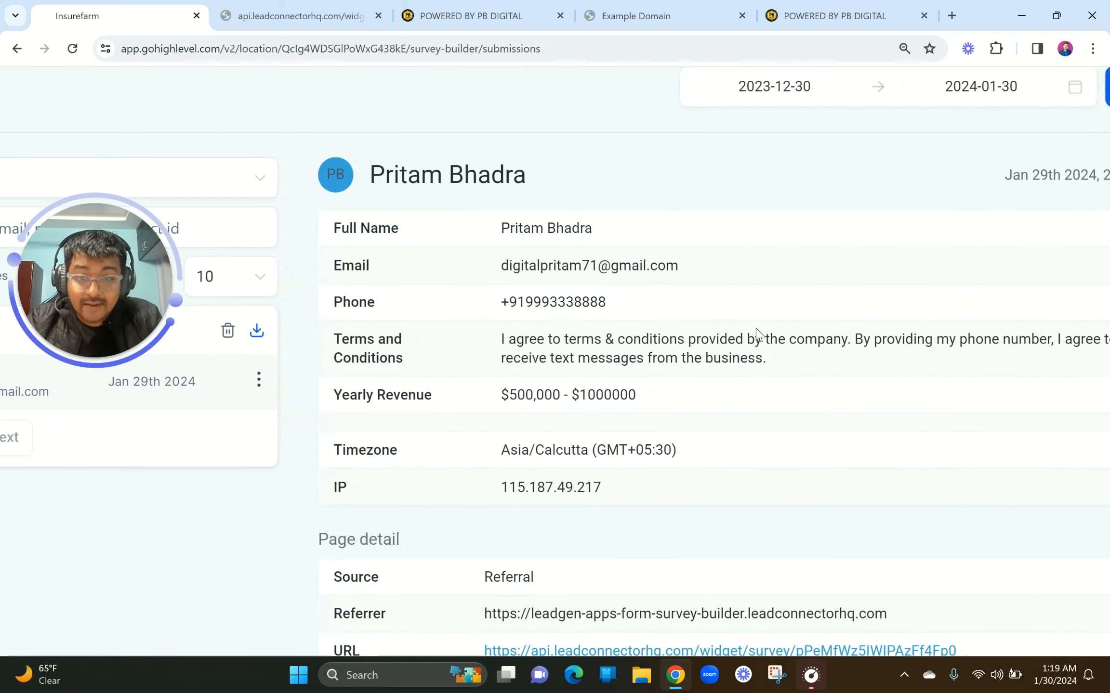
# Review the submitted name, email, phone, terms, Yearly Revenue and Timezone values
pyautogui.moveTo(494, 228); pyautogui.dragTo(683, 227)
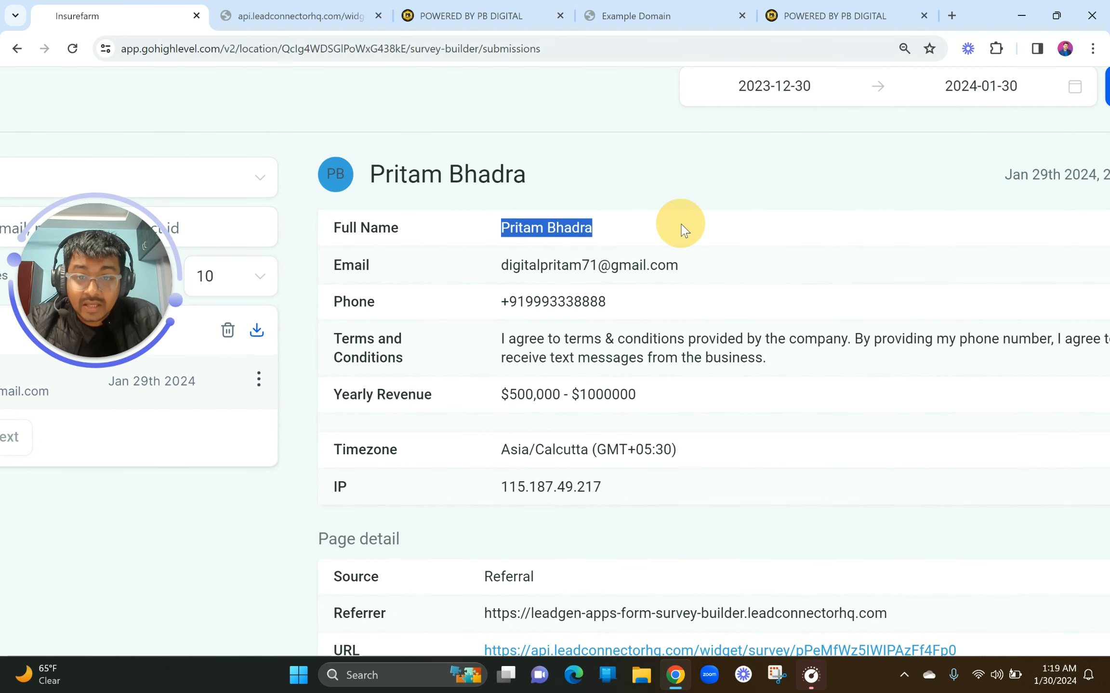
pyautogui.moveTo(490, 267); pyautogui.dragTo(775, 265)
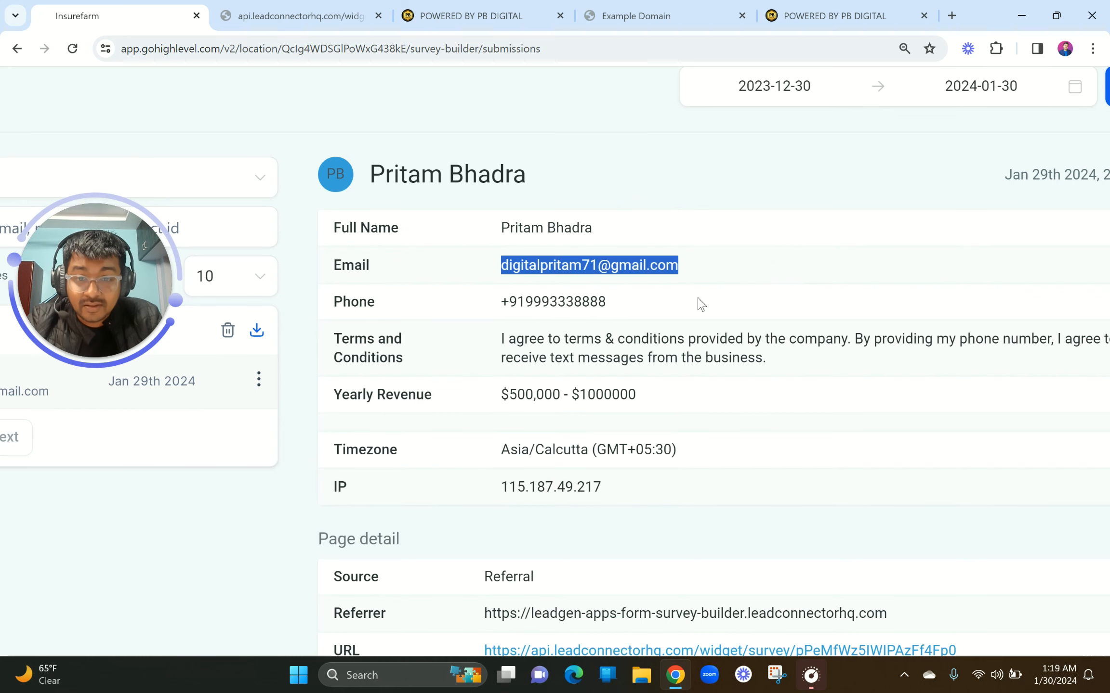
pyautogui.moveTo(701, 303); pyautogui.dragTo(433, 294)
pyautogui.moveTo(458, 339); pyautogui.dragTo(786, 366)
pyautogui.moveTo(500, 387); pyautogui.dragTo(735, 396)
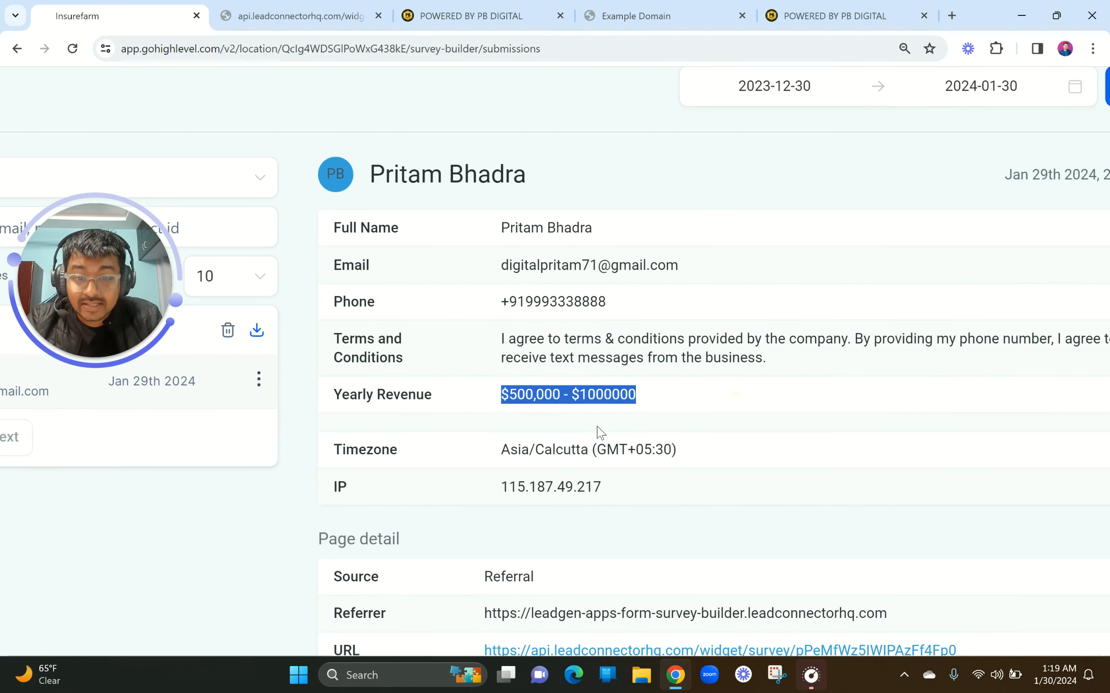
pyautogui.moveTo(496, 453); pyautogui.dragTo(787, 448)
pyautogui.scroll(-3, 572, 511)
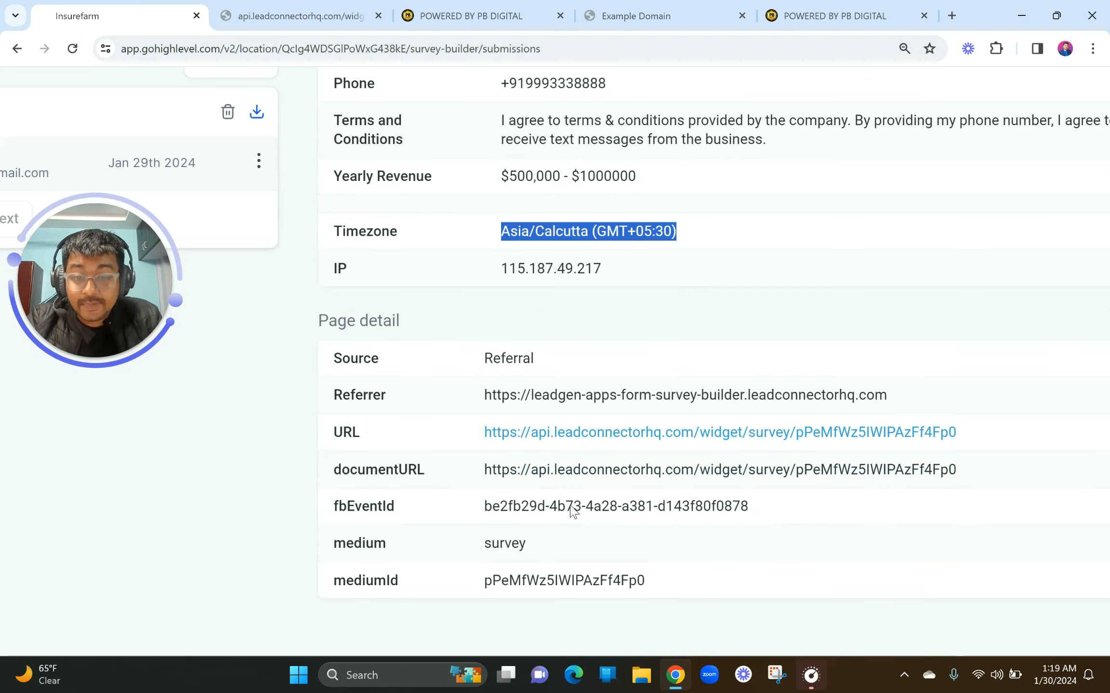
pyautogui.scroll(-5, 571, 506)
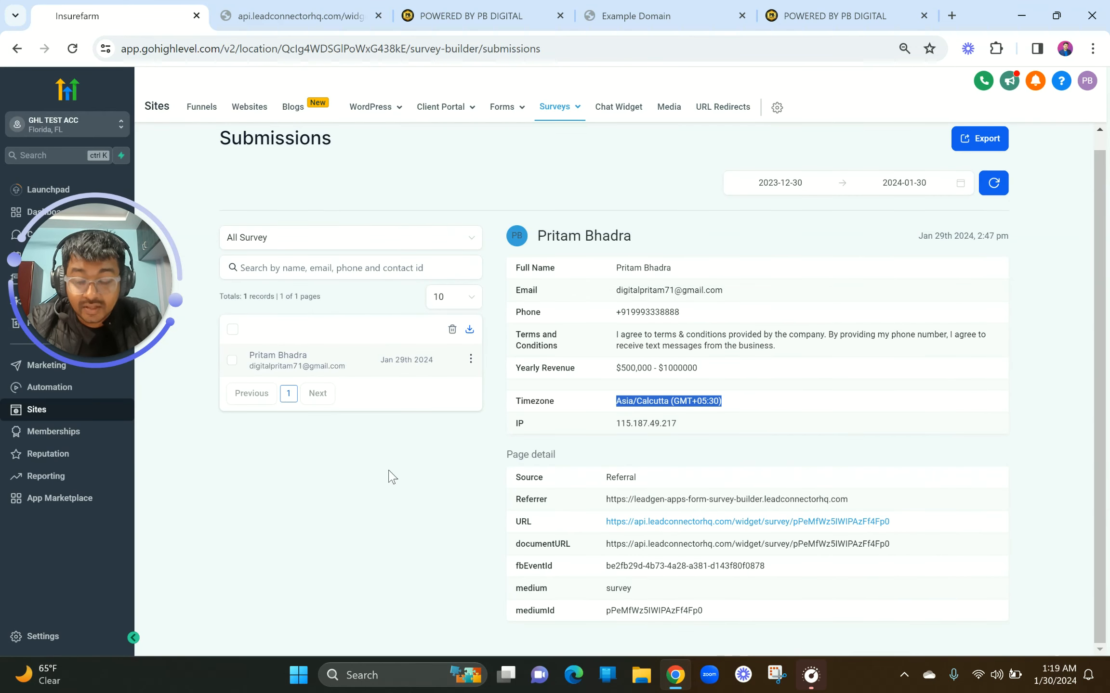